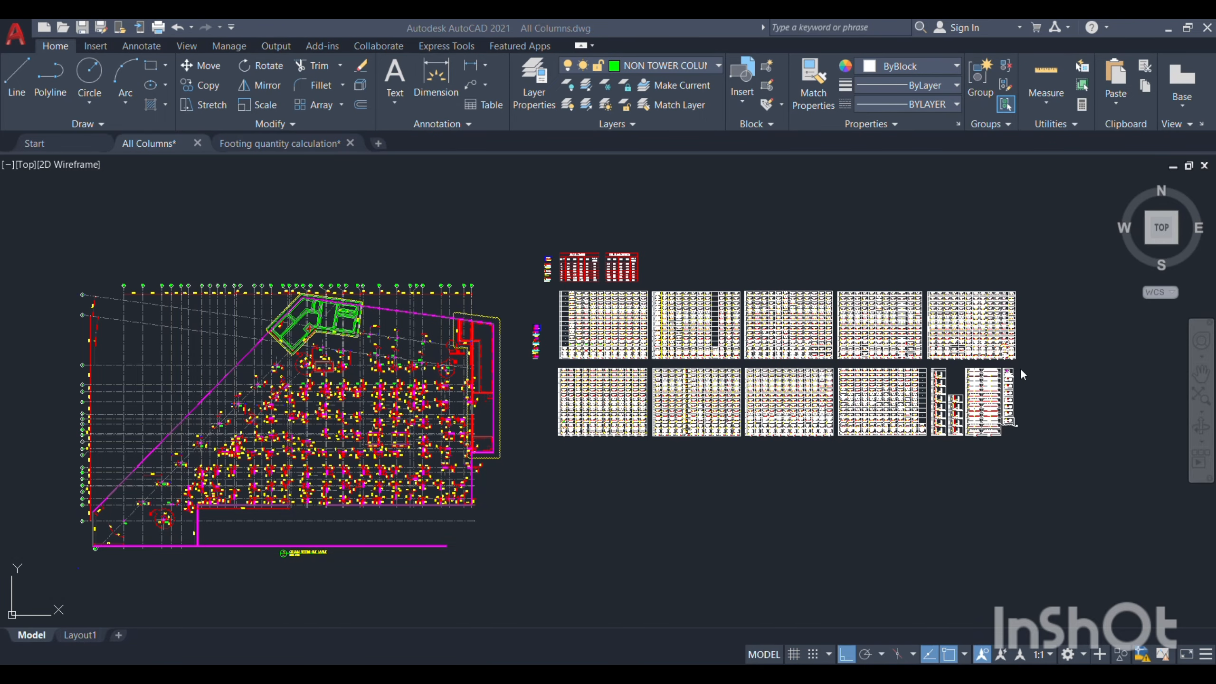
Examine the foundation-to-stilt-floor column details in the last strip of the column schedule, including PC16, PC17 and PC20.
scroll(1015, 405, up, 10)
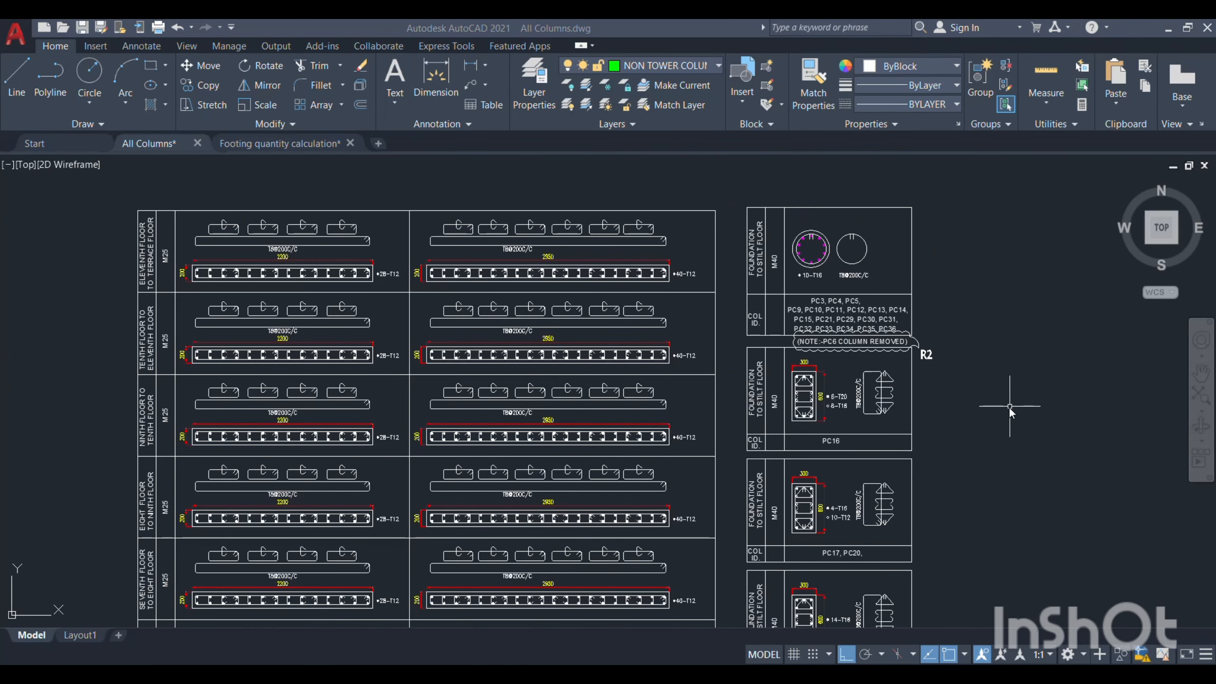
scroll(843, 299, up, 5)
scroll(790, 302, down, 3)
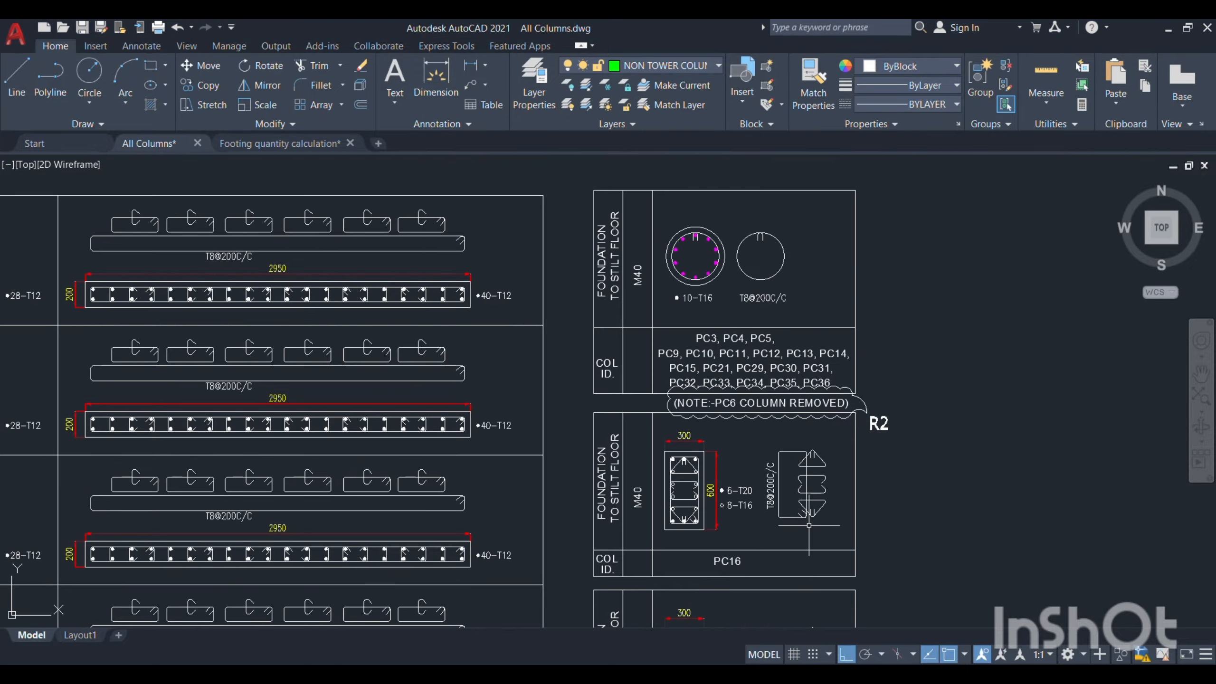
drag(912, 546, 892, 192)
drag(892, 495, 887, 235)
drag(908, 538, 904, 222)
mouse_move(918, 486)
mouse_down()
mouse_move(924, 318)
mouse_move(918, 489)
mouse_up()
drag(923, 293, 918, 520)
drag(895, 242, 925, 573)
drag(926, 283, 930, 476)
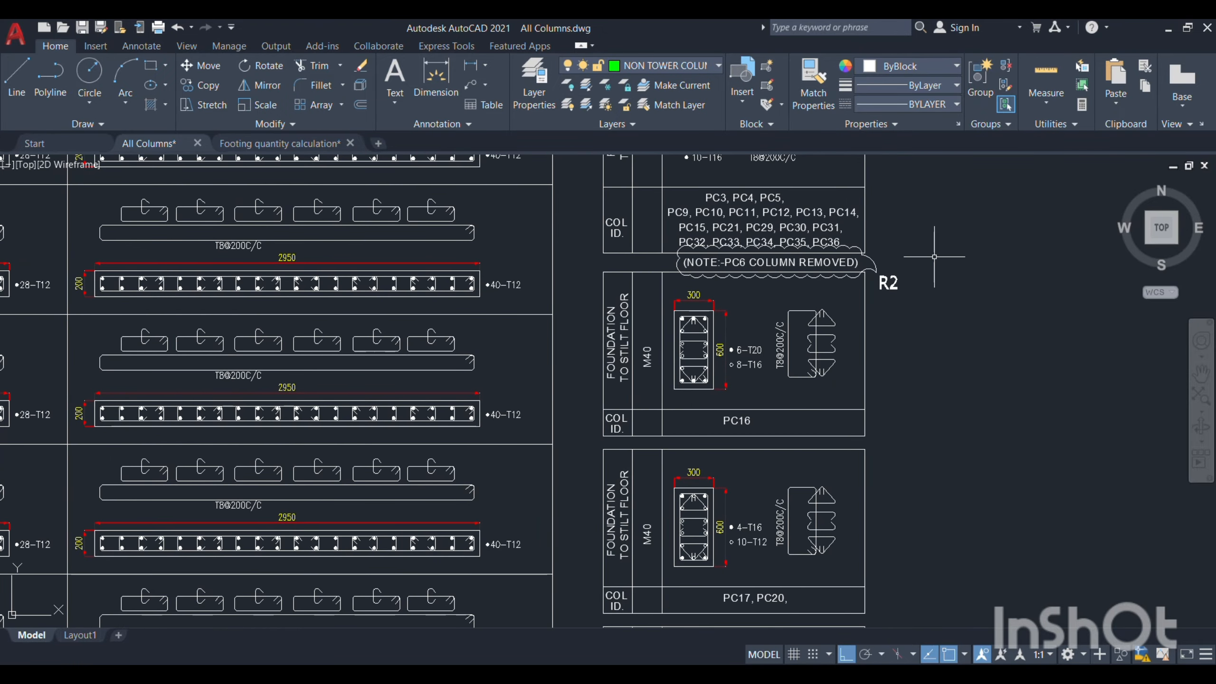
Examine the circular column's reinforcement detail and the list of column IDs that use it.
drag(934, 257, 928, 421)
scroll(795, 412, up, 2)
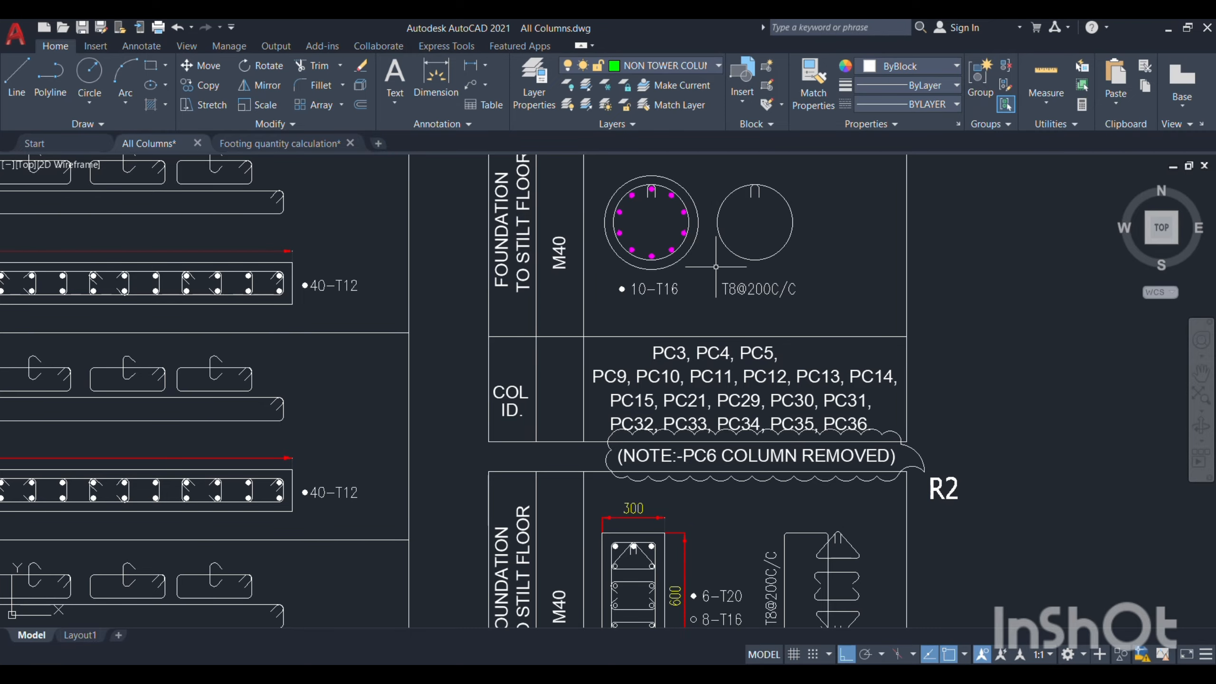
scroll(716, 267, down, 4)
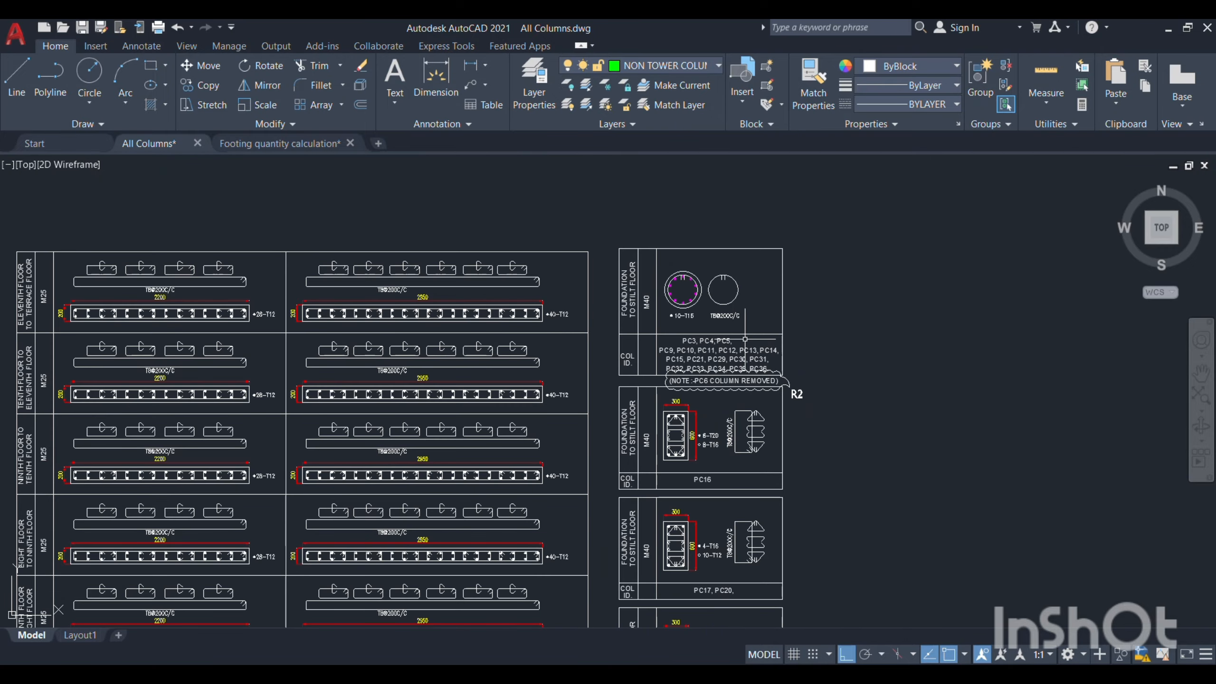
scroll(746, 343, up, 3)
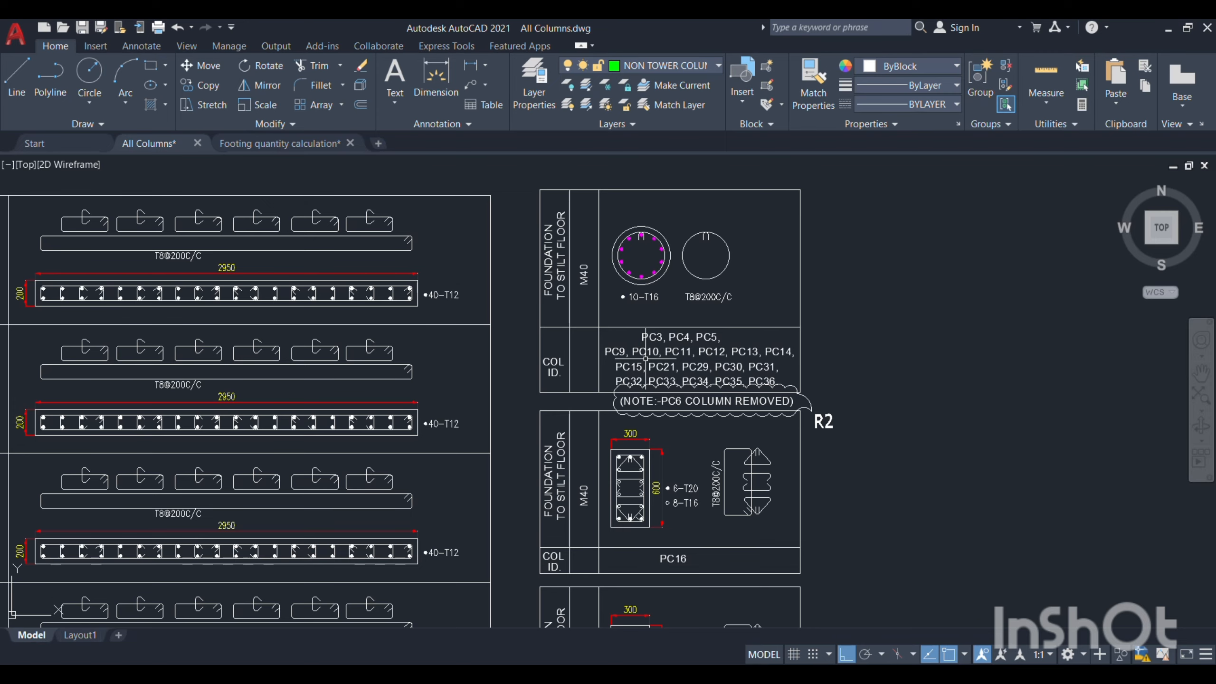
mouse_move(647, 358)
scroll(647, 358, up, 4)
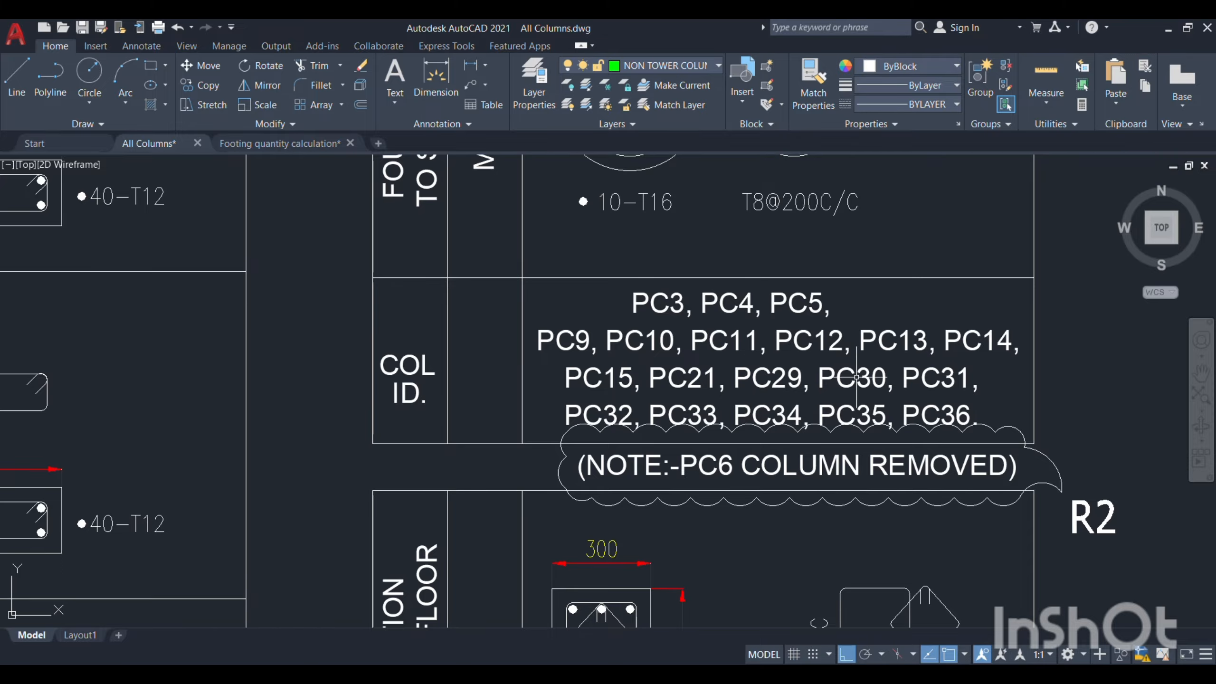
scroll(861, 390, down, 5)
scroll(908, 515, down, 10)
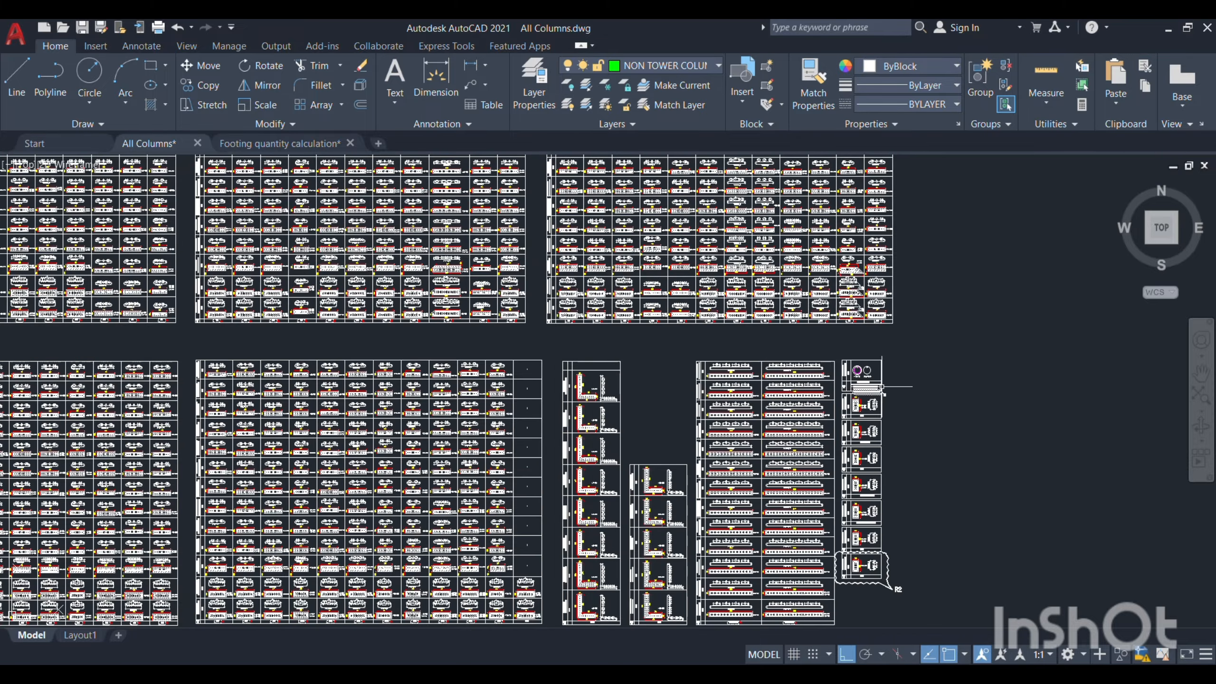
scroll(932, 399, down, 2)
scroll(931, 399, down, 2)
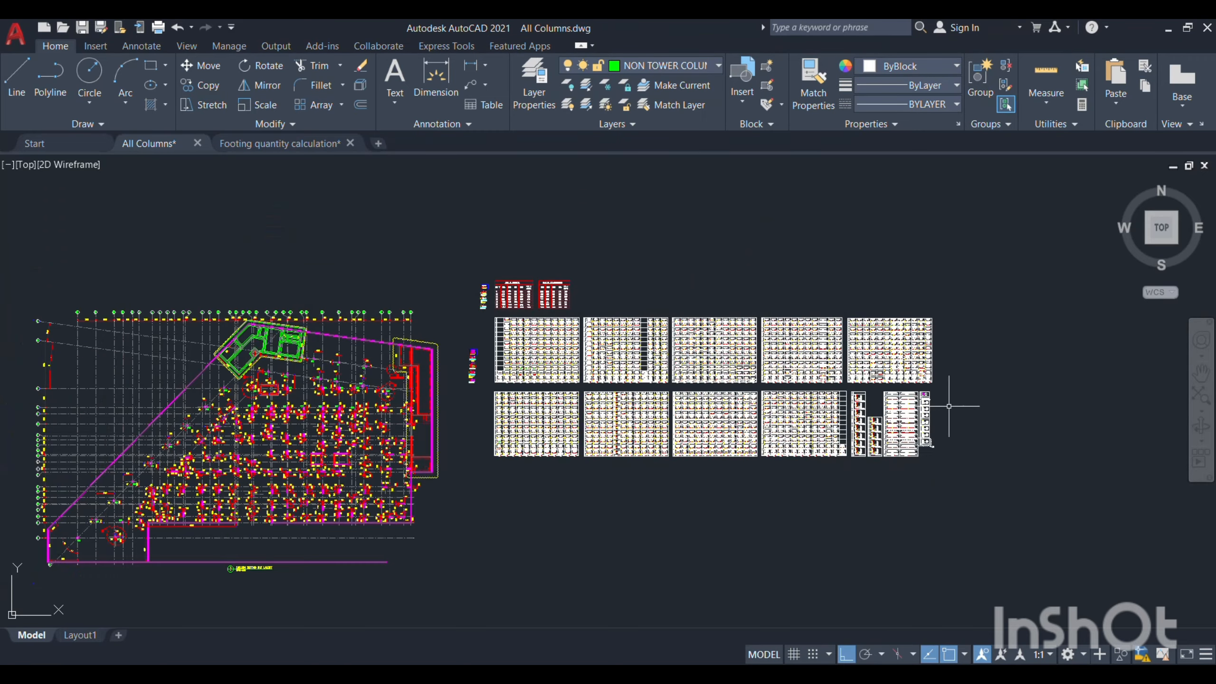
scroll(951, 398, up, 4)
scroll(874, 385, up, 4)
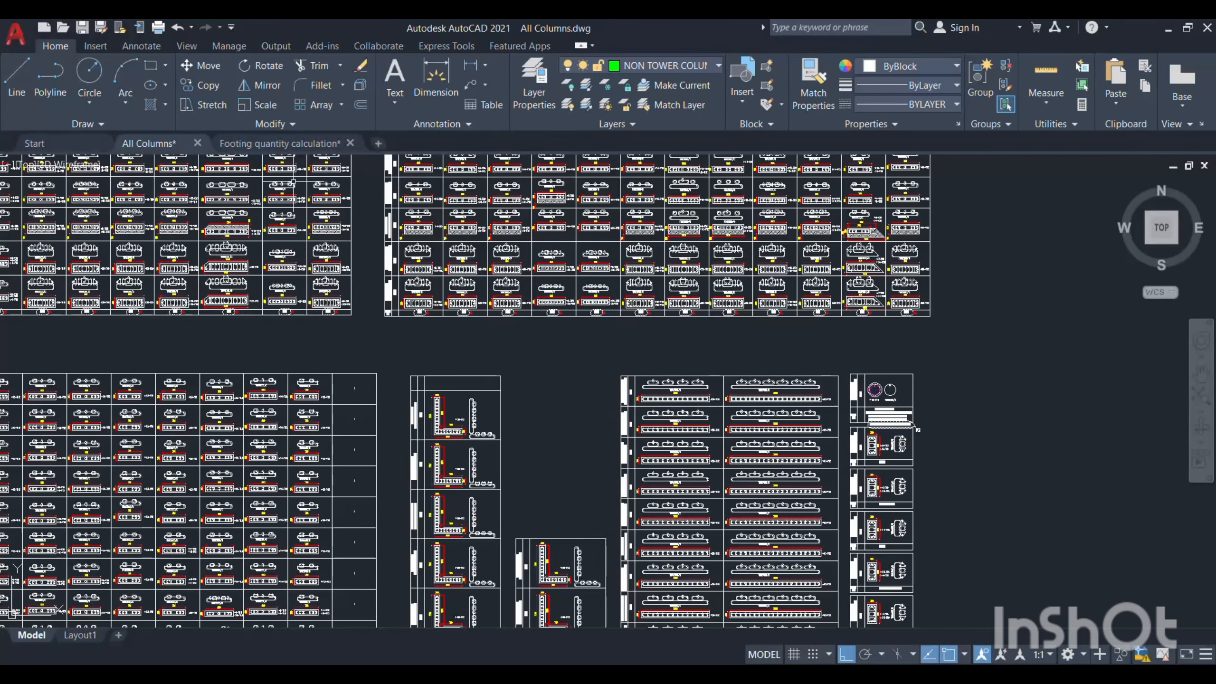
Switch to the Footing quantity calculation drawing and examine the footing layout around the F18 footings.
click(271, 144)
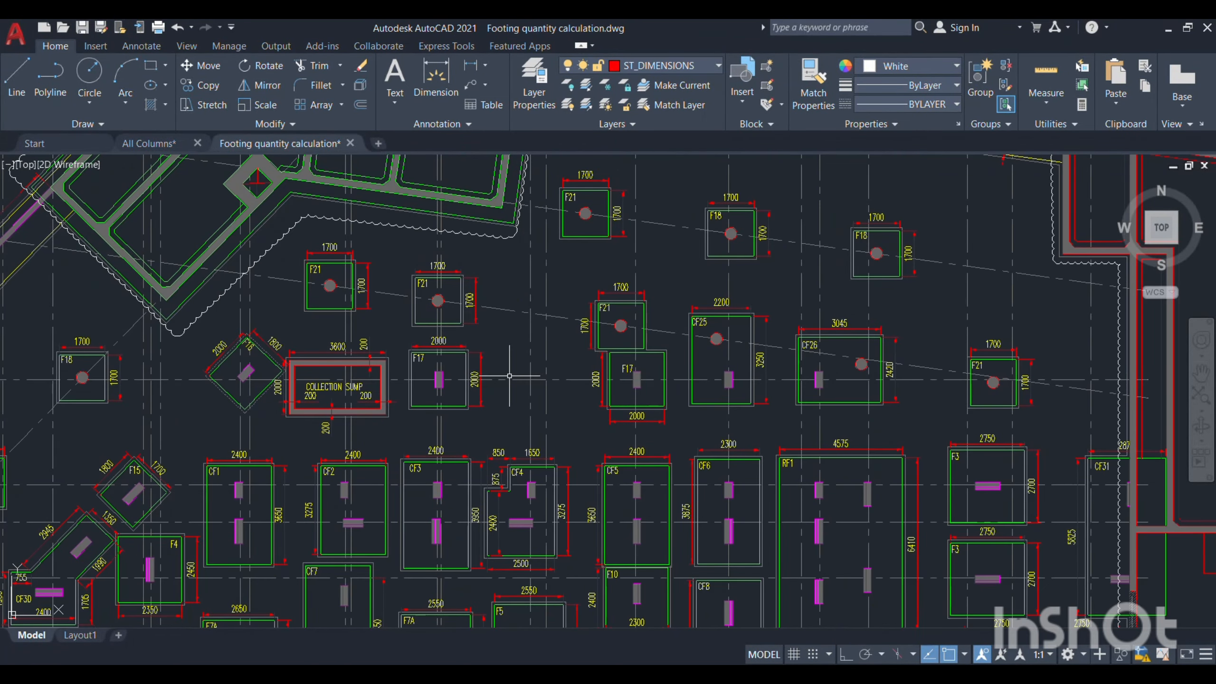
scroll(509, 376, down, 3)
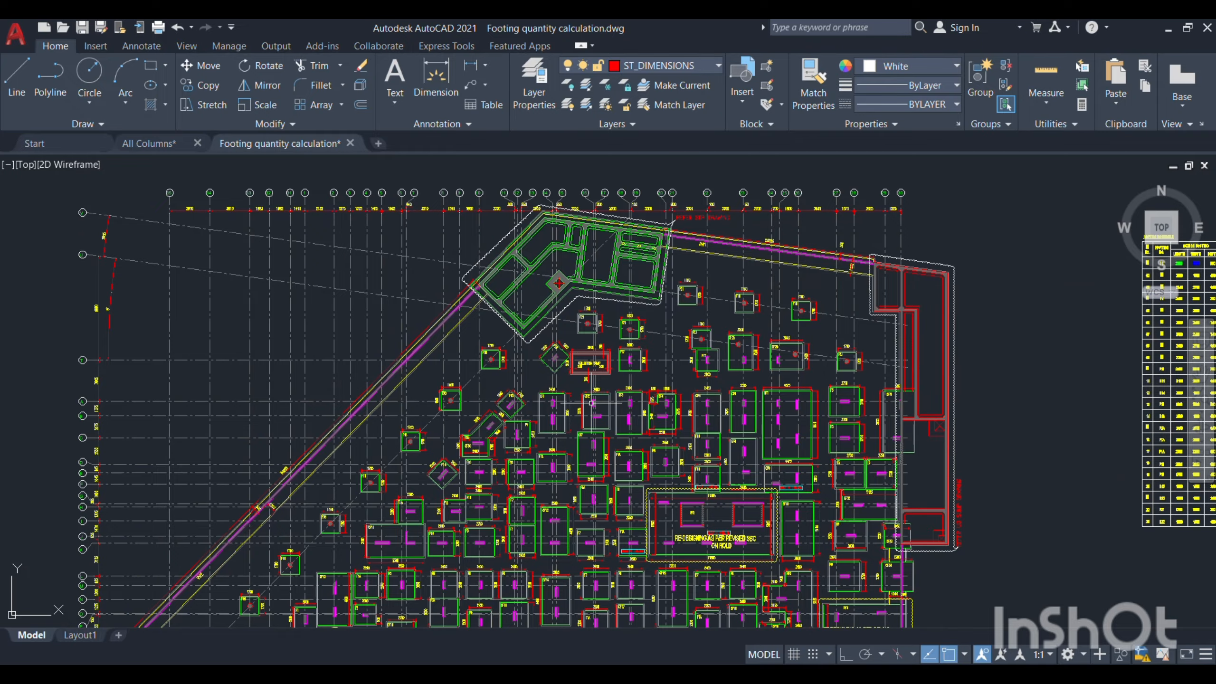
scroll(592, 402, up, 5)
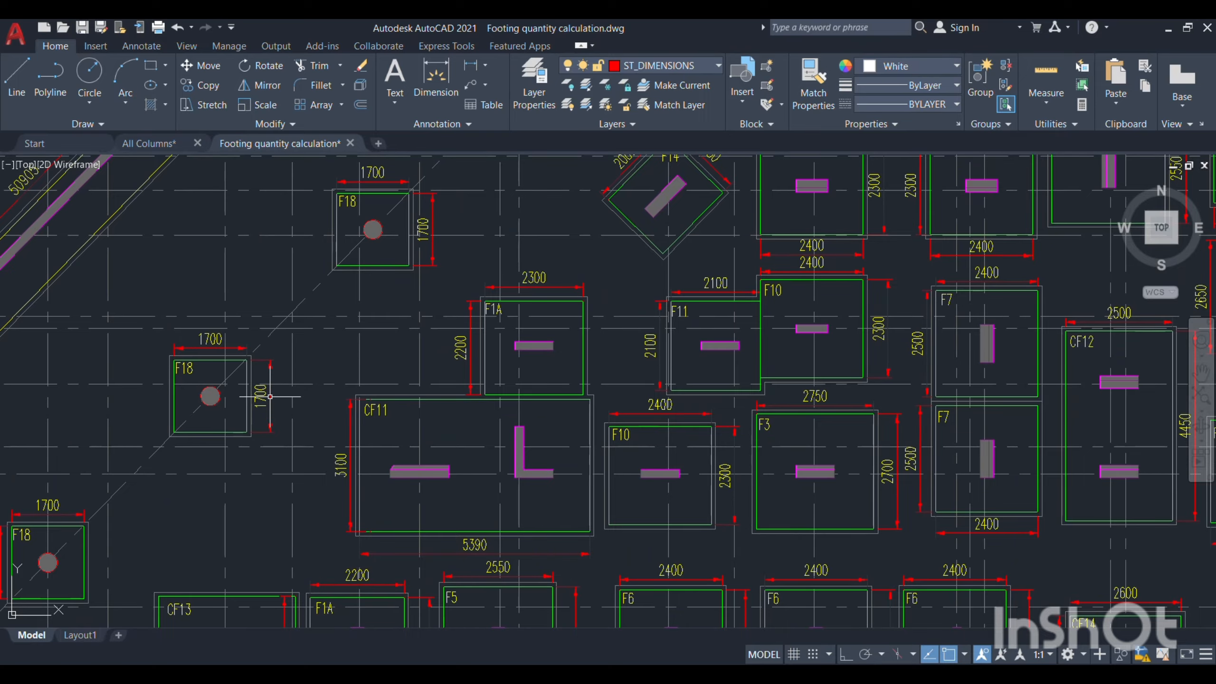
mouse_move(270, 397)
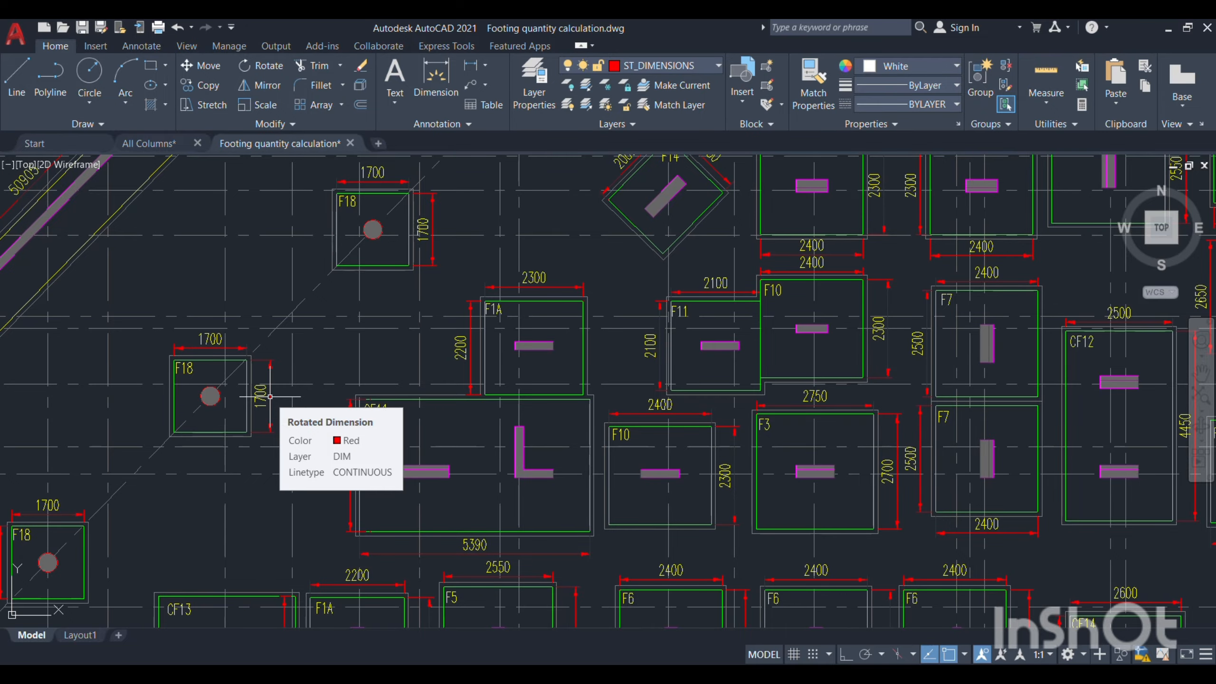
scroll(270, 397, down, 5)
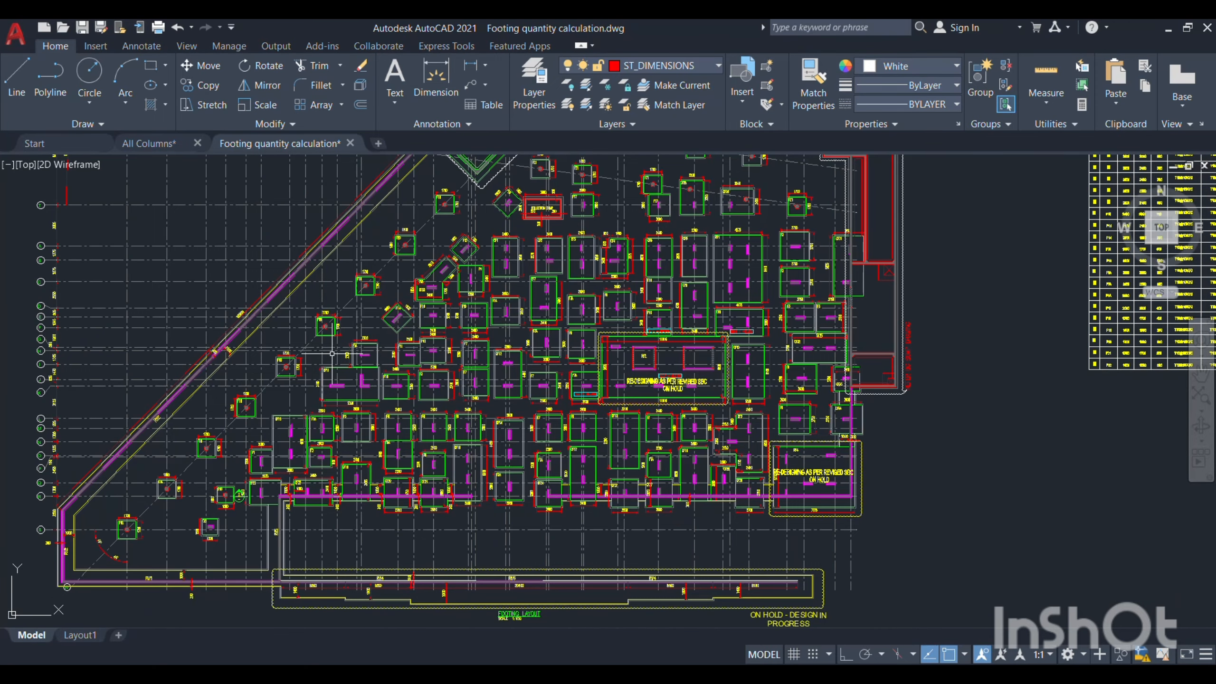
scroll(331, 353, up, 3)
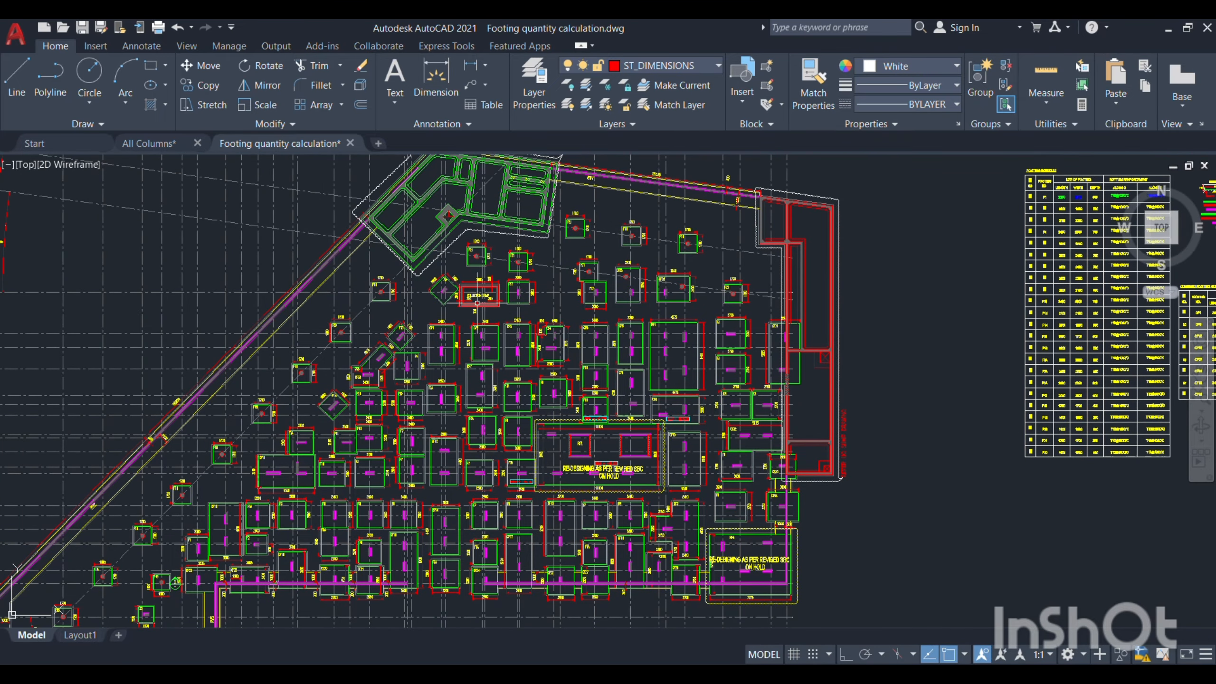
scroll(344, 303, up, 4)
scroll(368, 293, up, 1)
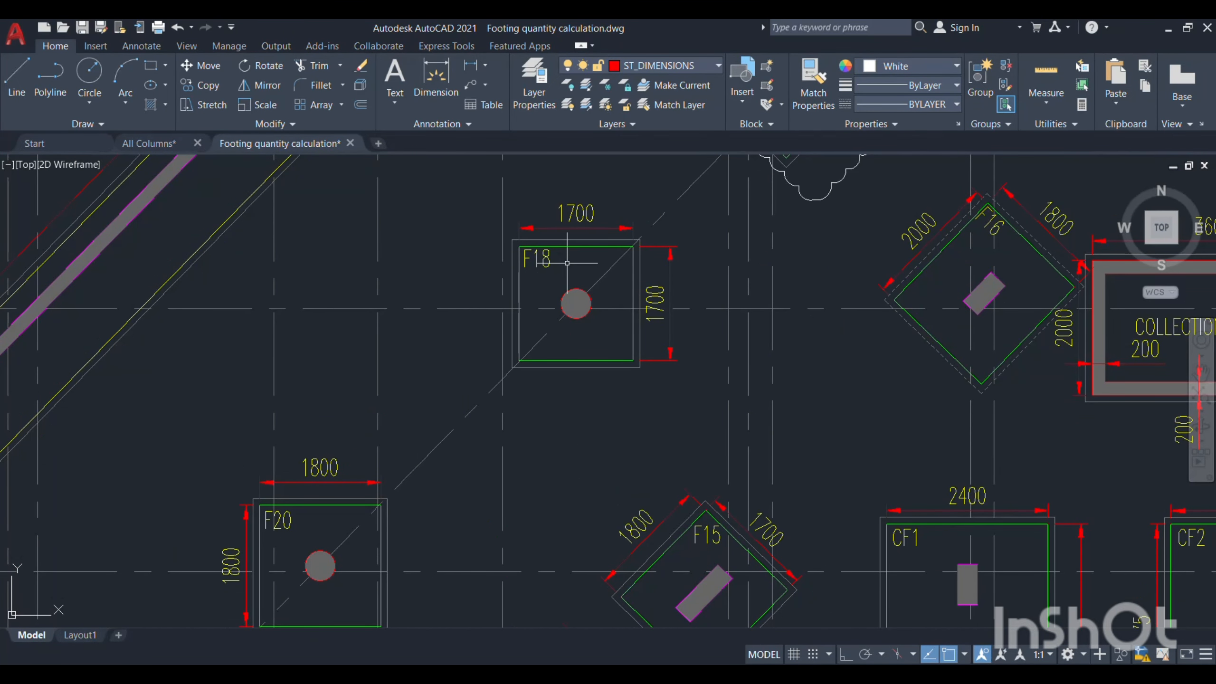
Inspect the F18, F20 and F21 footings beneath the circular columns across the footing layout.
mouse_move(279, 584)
mouse_down()
mouse_move(389, 334)
mouse_move(440, 270)
mouse_up()
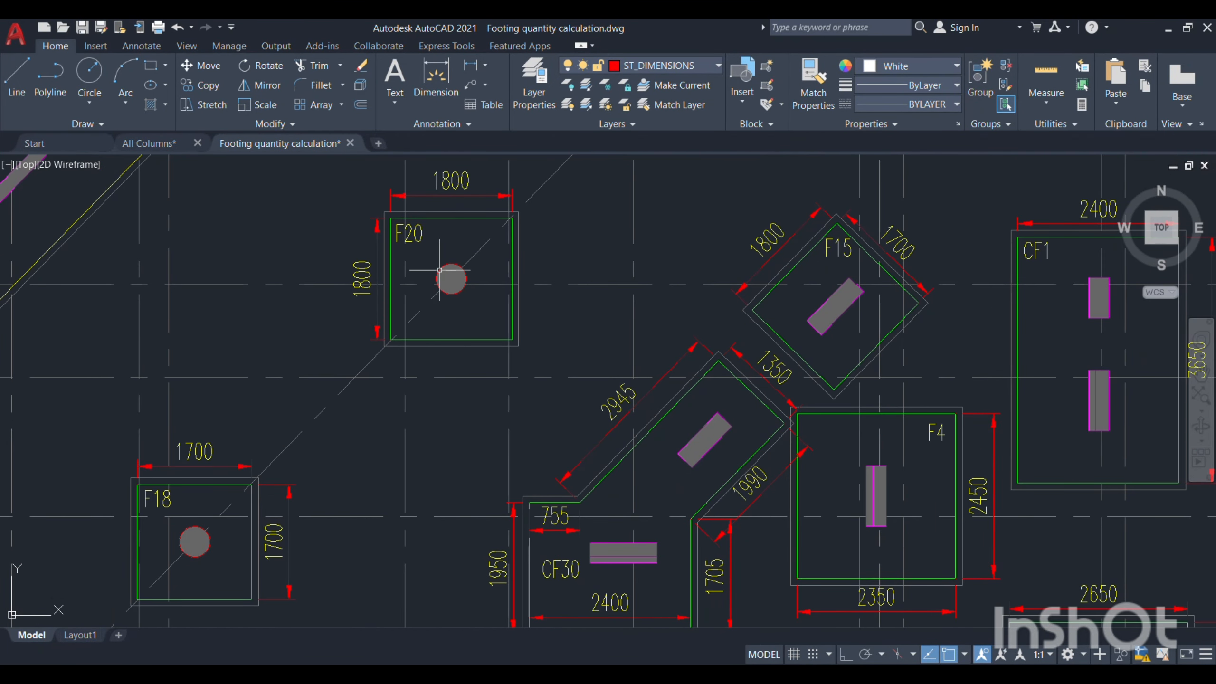
drag(384, 387, 324, 510)
drag(760, 303, 238, 475)
drag(488, 259, 361, 426)
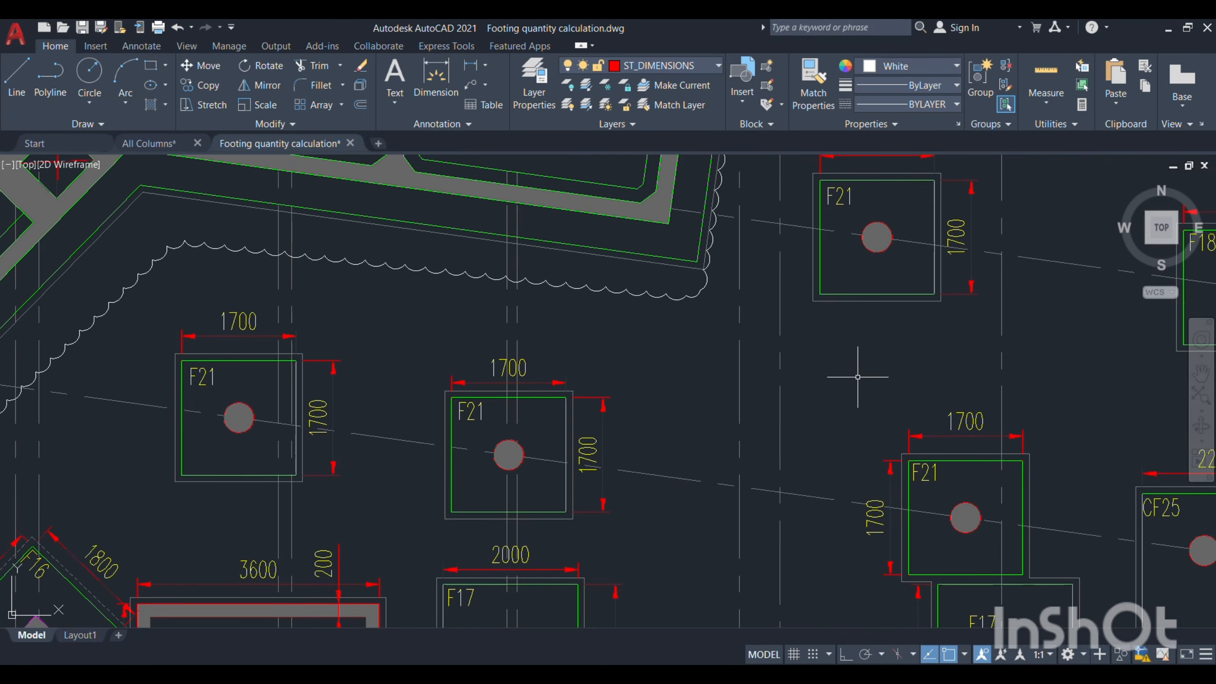
drag(869, 377, 414, 328)
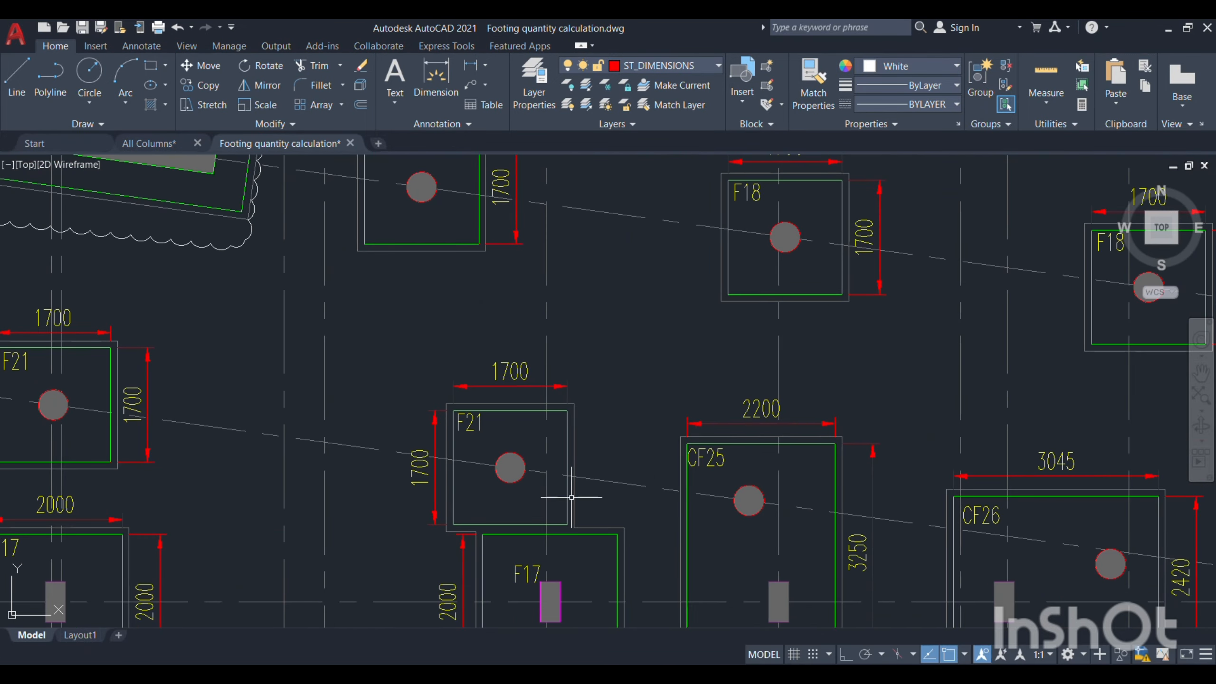
scroll(706, 381, down, 6)
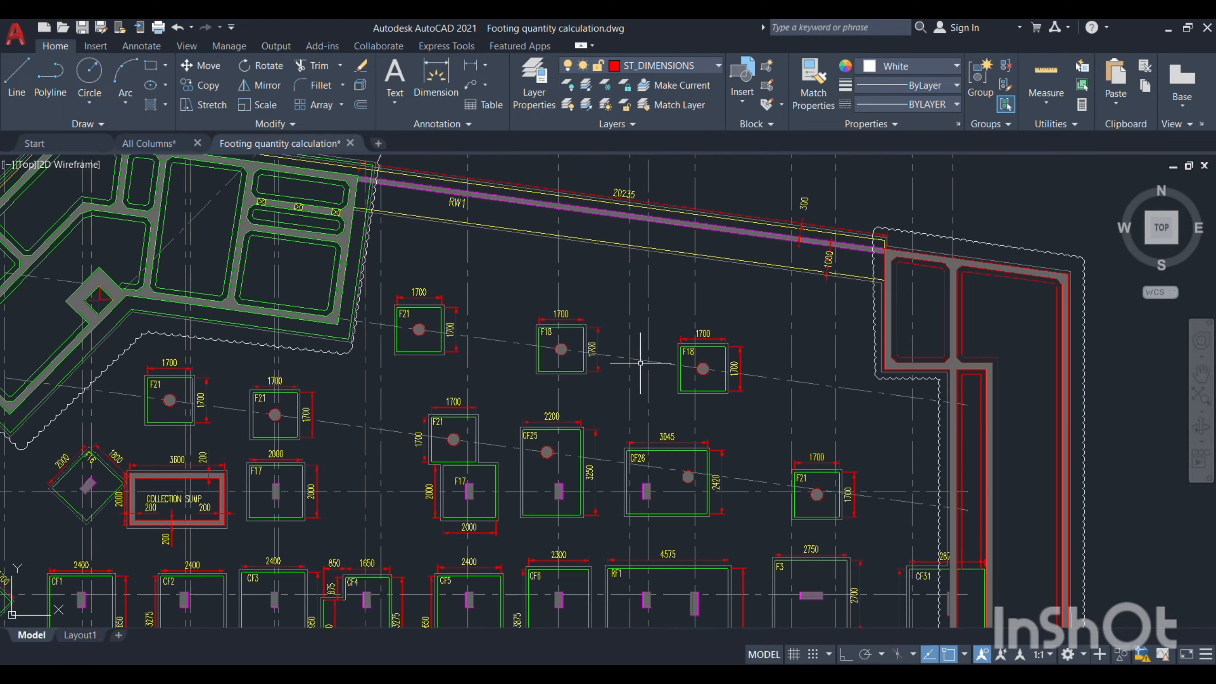
drag(635, 406, 785, 359)
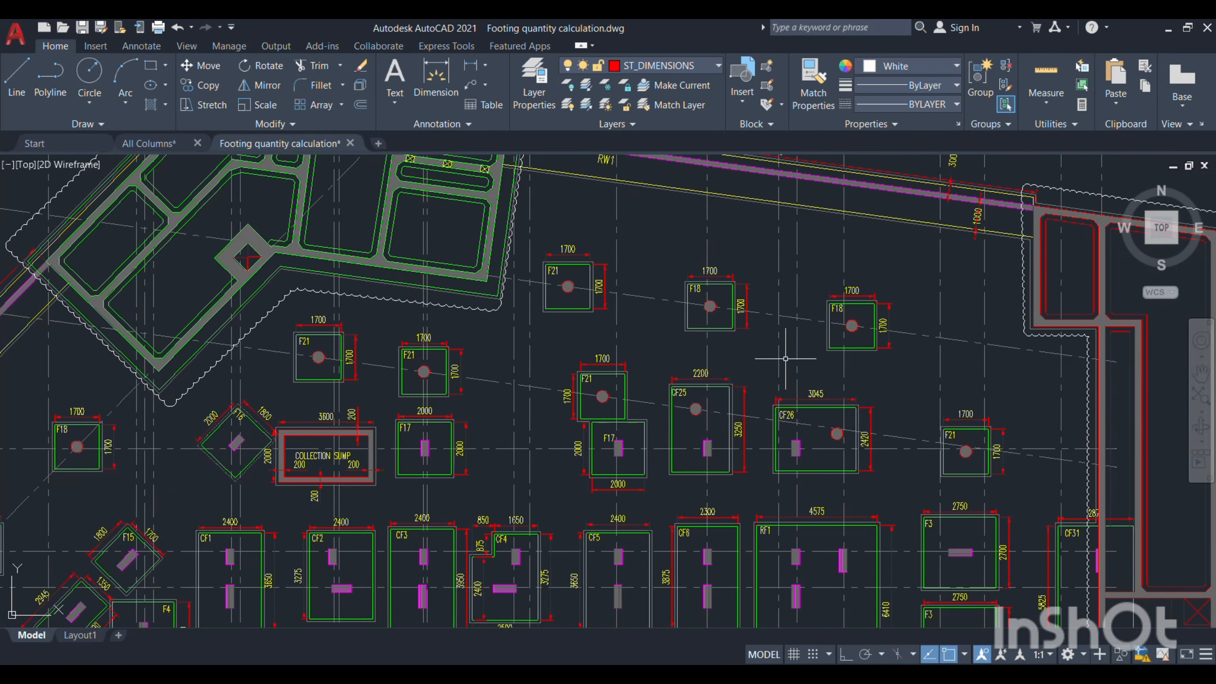
Read the sizes, depths and bottom reinforcement of footings F18 to F21 in the footing schedule.
scroll(785, 358, down, 5)
scroll(551, 479, up, 10)
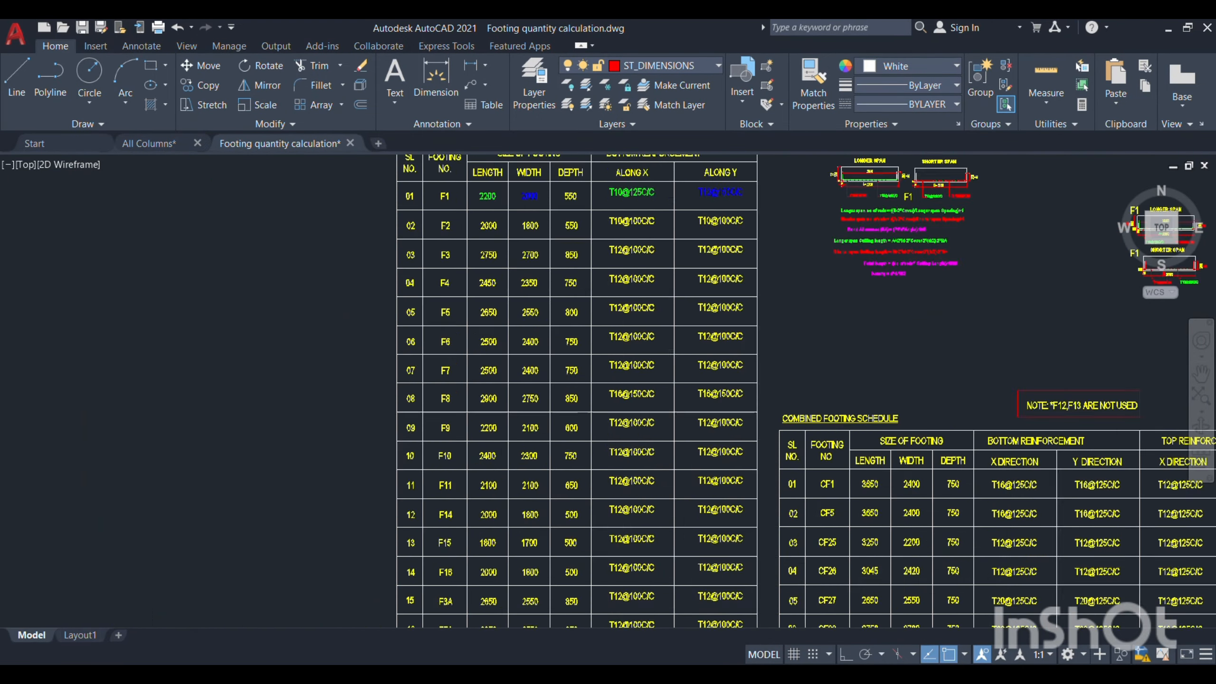
drag(497, 554, 551, 282)
drag(564, 434, 474, 369)
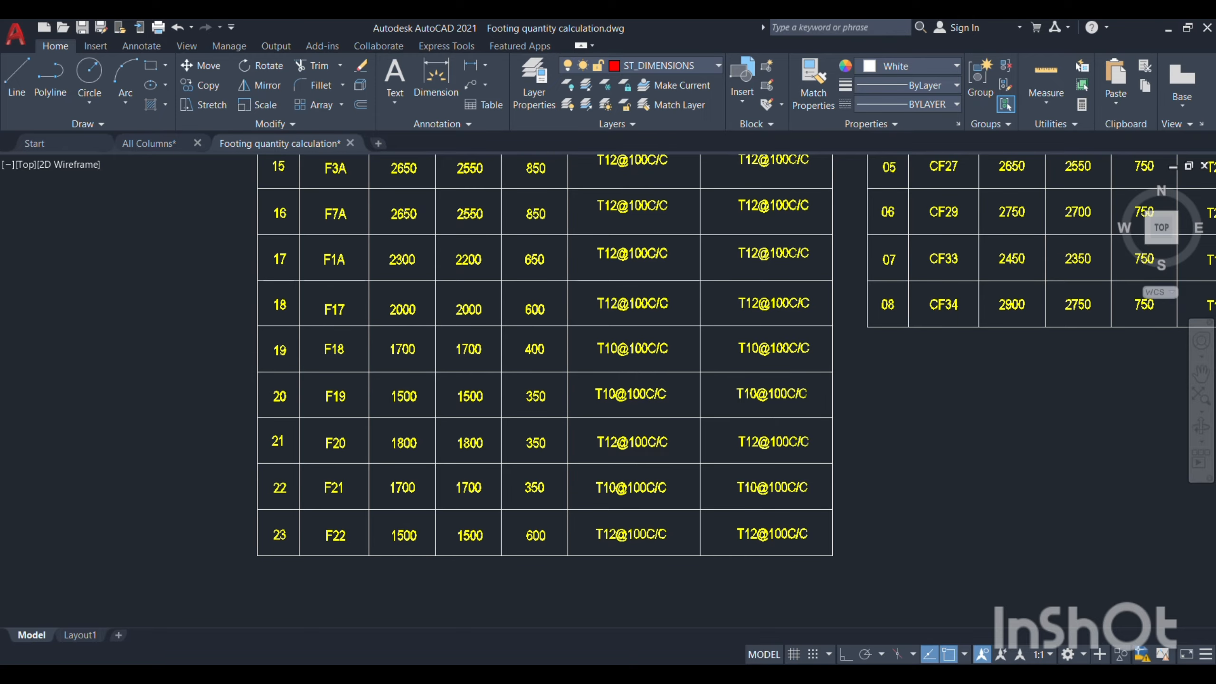
scroll(543, 353, up, 2)
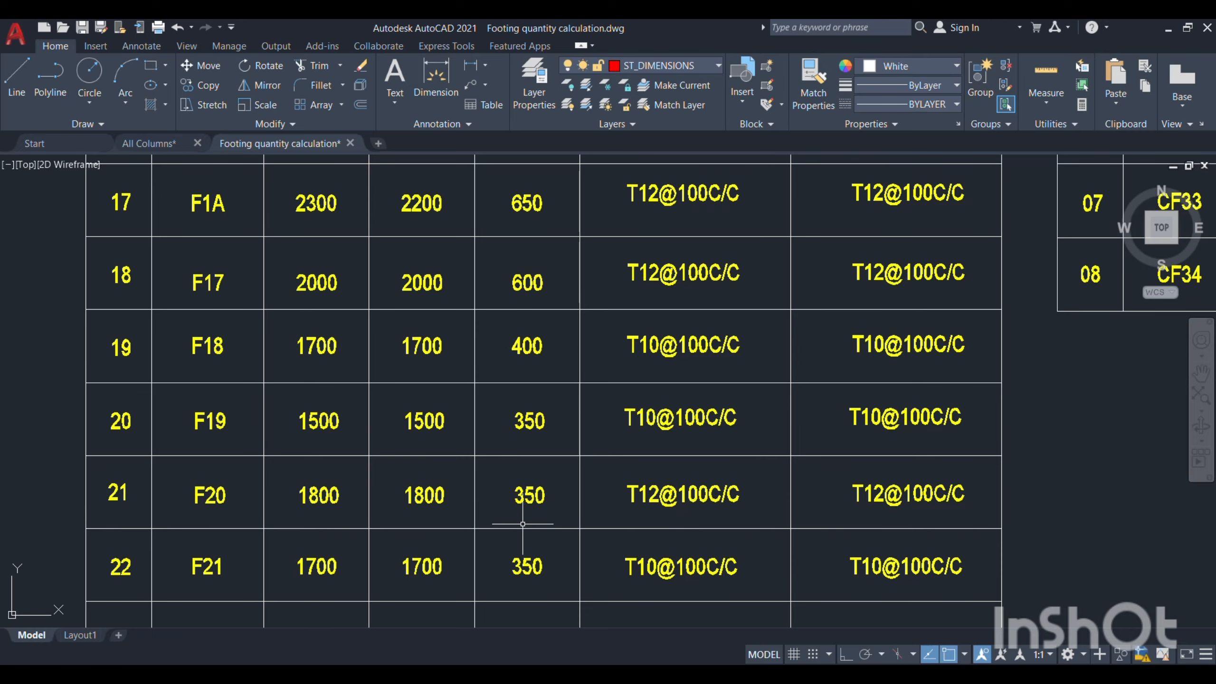
drag(500, 468, 513, 399)
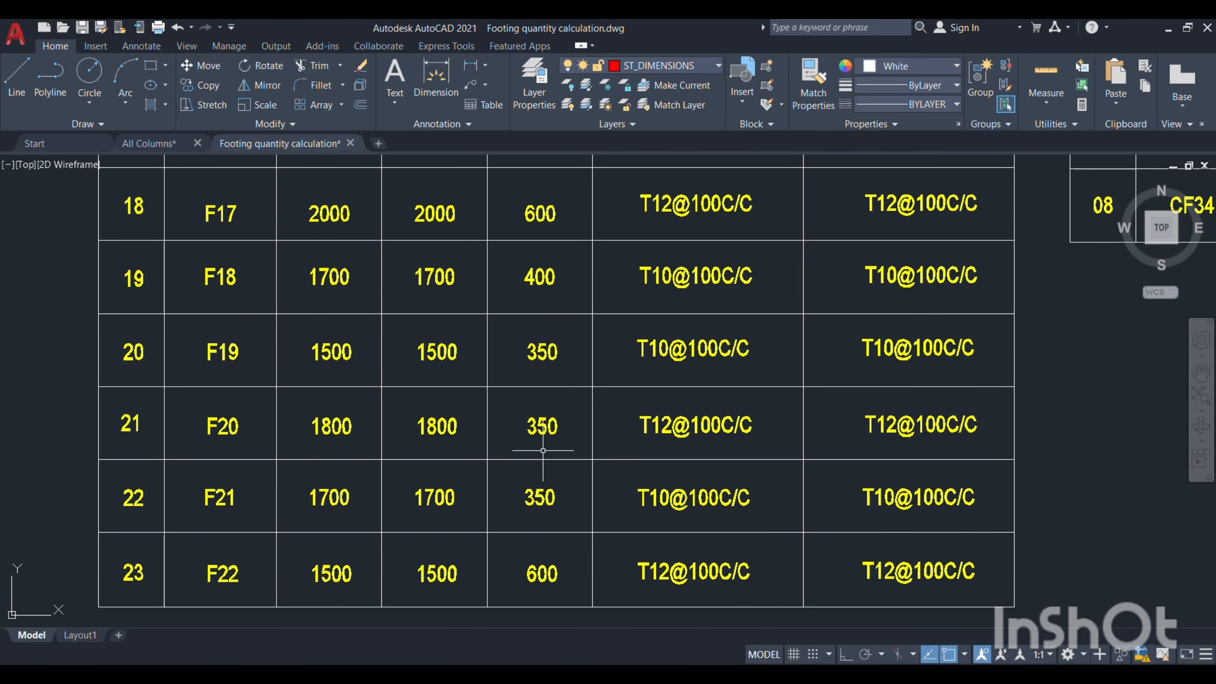
scroll(543, 451, down, 5)
scroll(640, 470, down, 6)
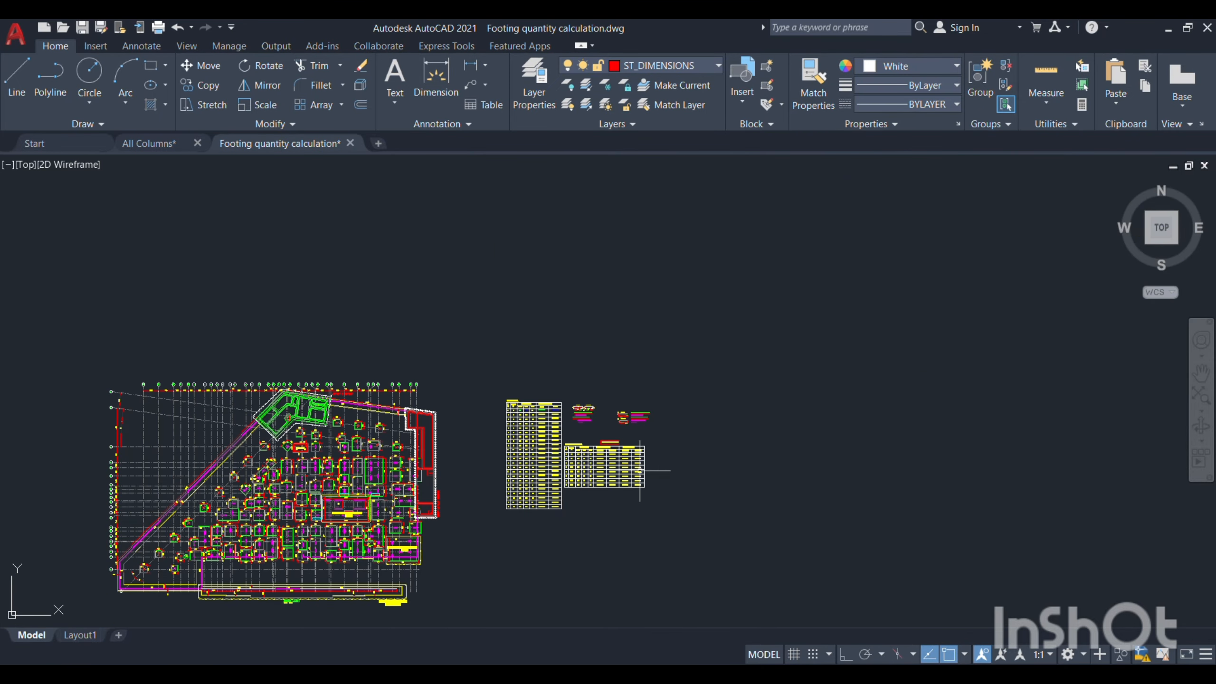
scroll(282, 527, up, 5)
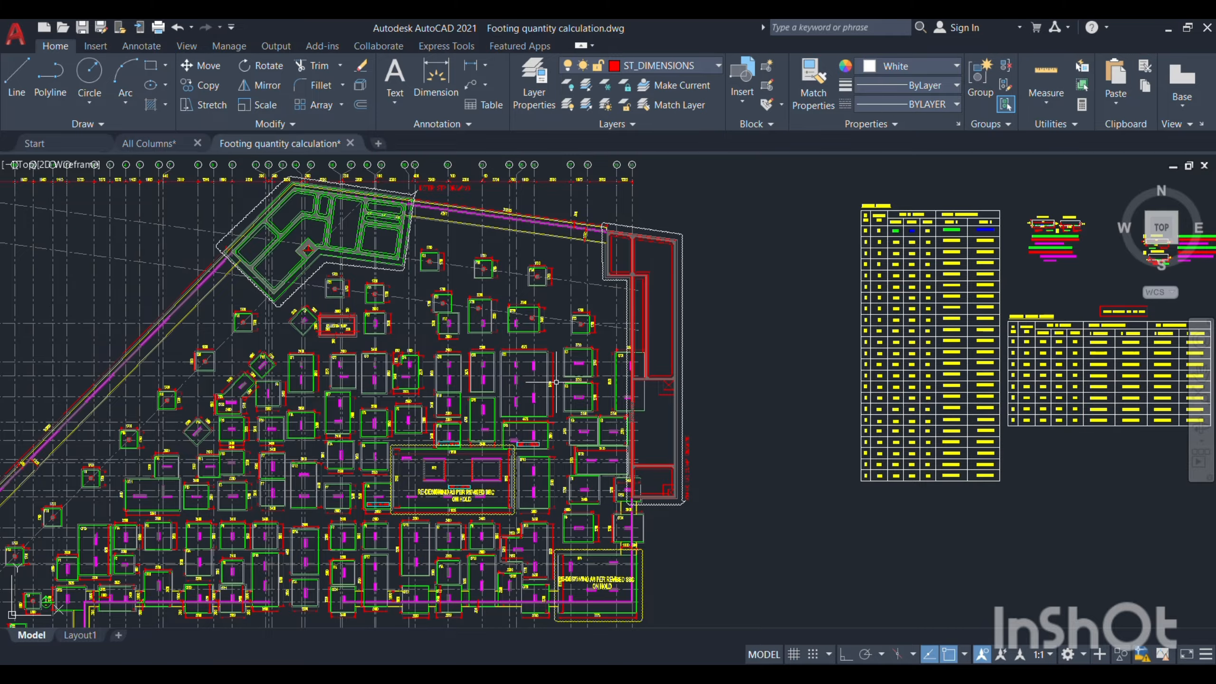
Return to the All Columns drawing and review the circular column detail for foundation to stilt floor.
click(168, 145)
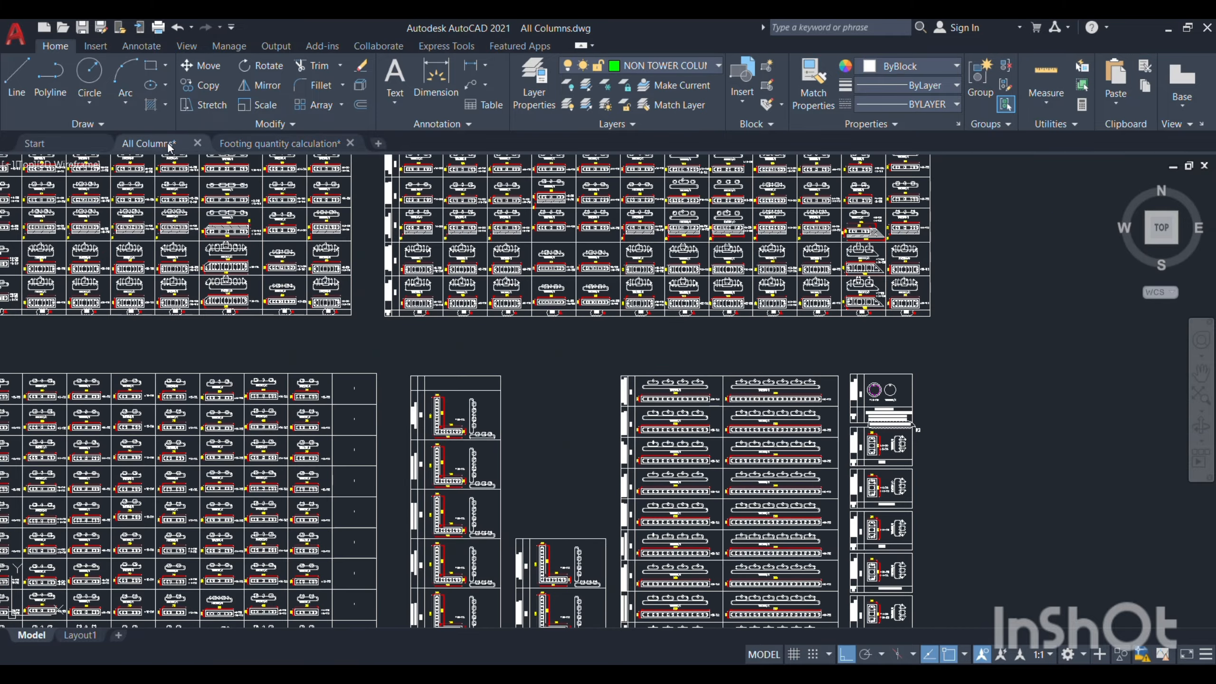
scroll(509, 287, down, 2)
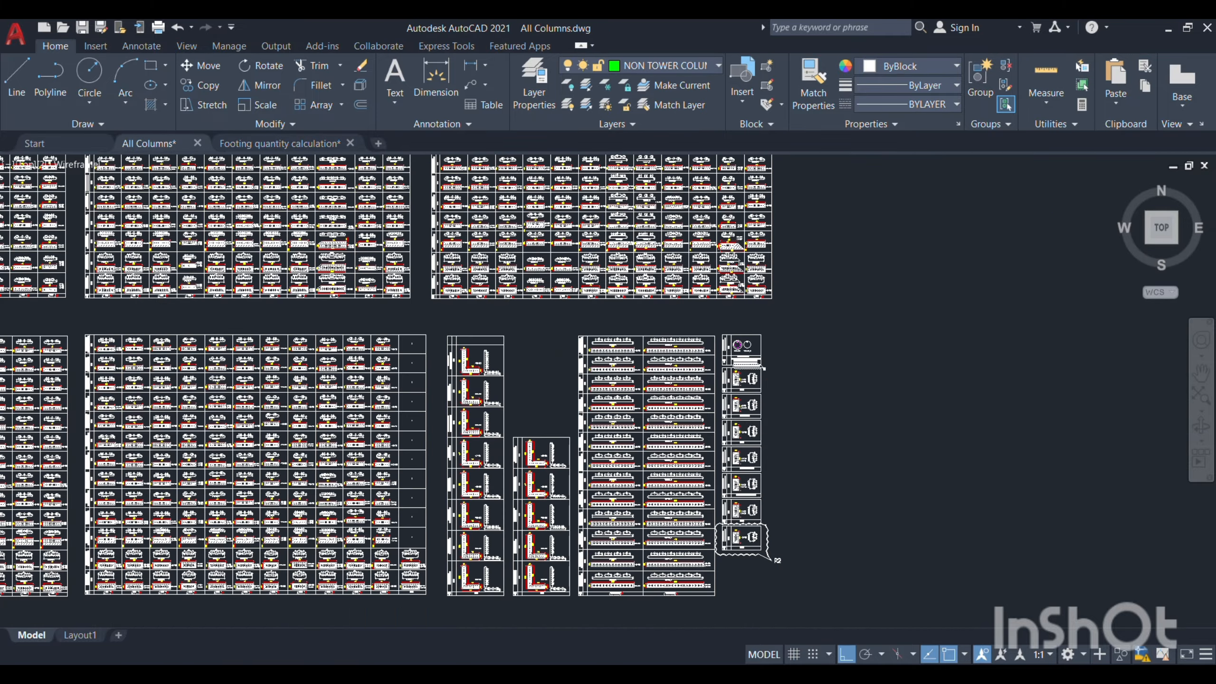
scroll(785, 445, up, 2)
scroll(746, 304, up, 3)
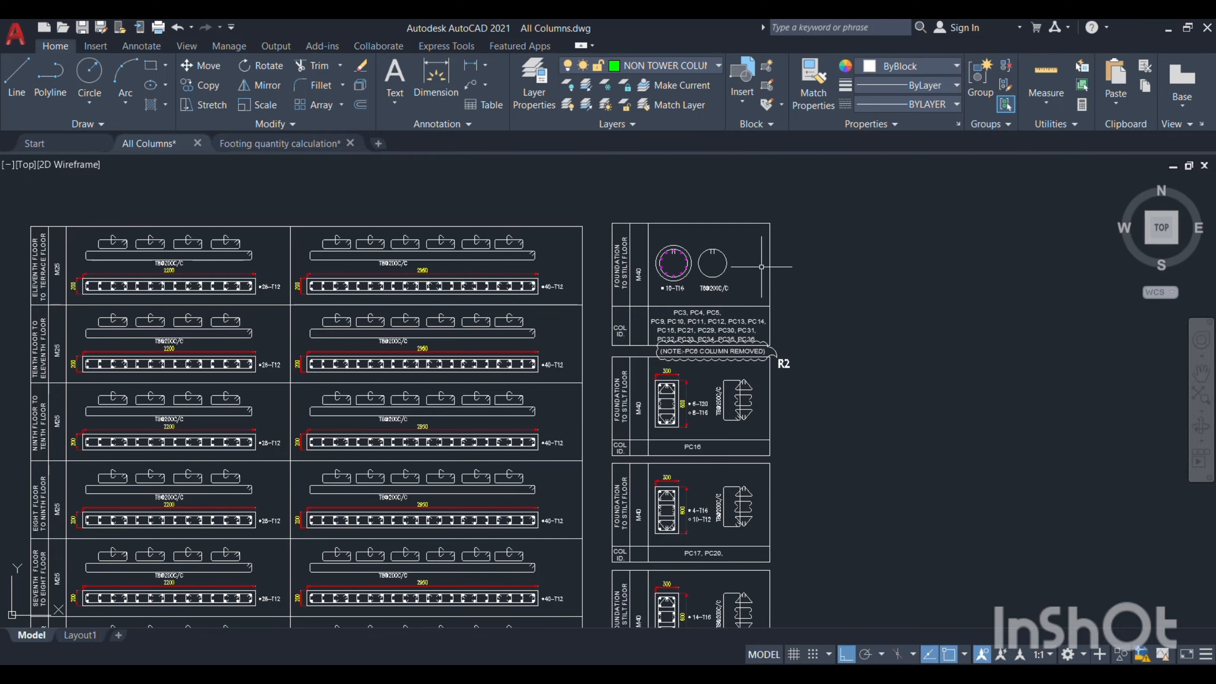
scroll(778, 262, down, 2)
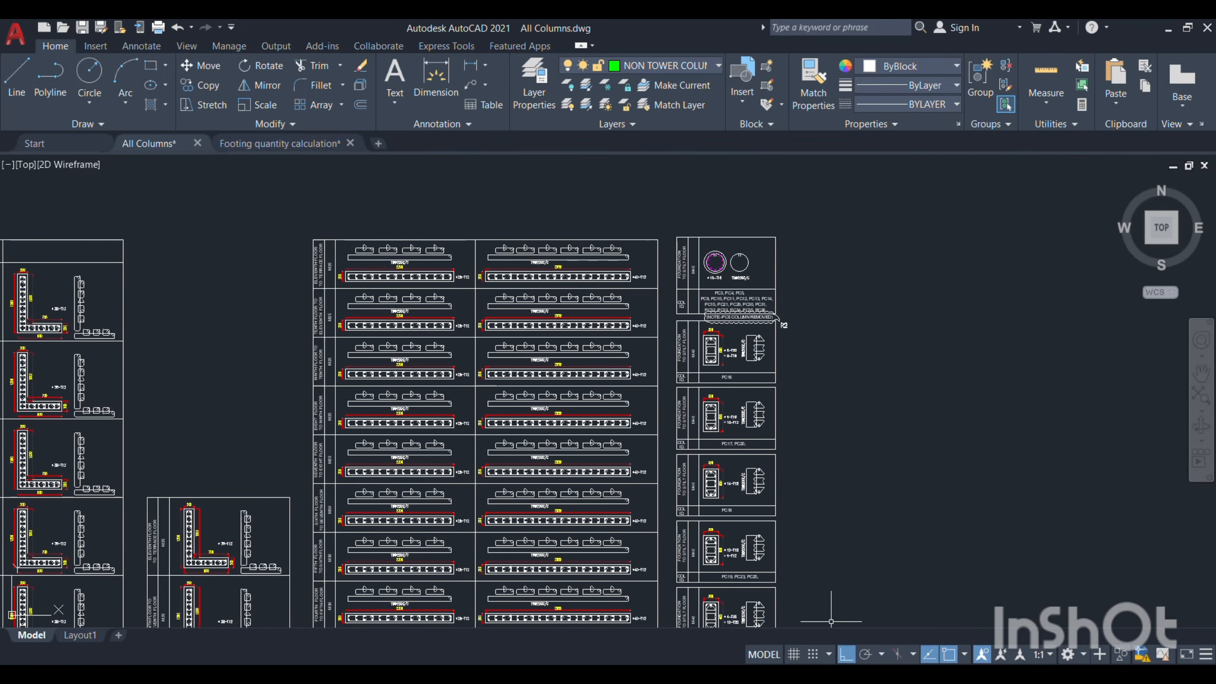
Switch to the Column Steel Quantity workbook in Excel and view the column rod sheets GF to FF, FF to SF and SF to TF.
click(798, 631)
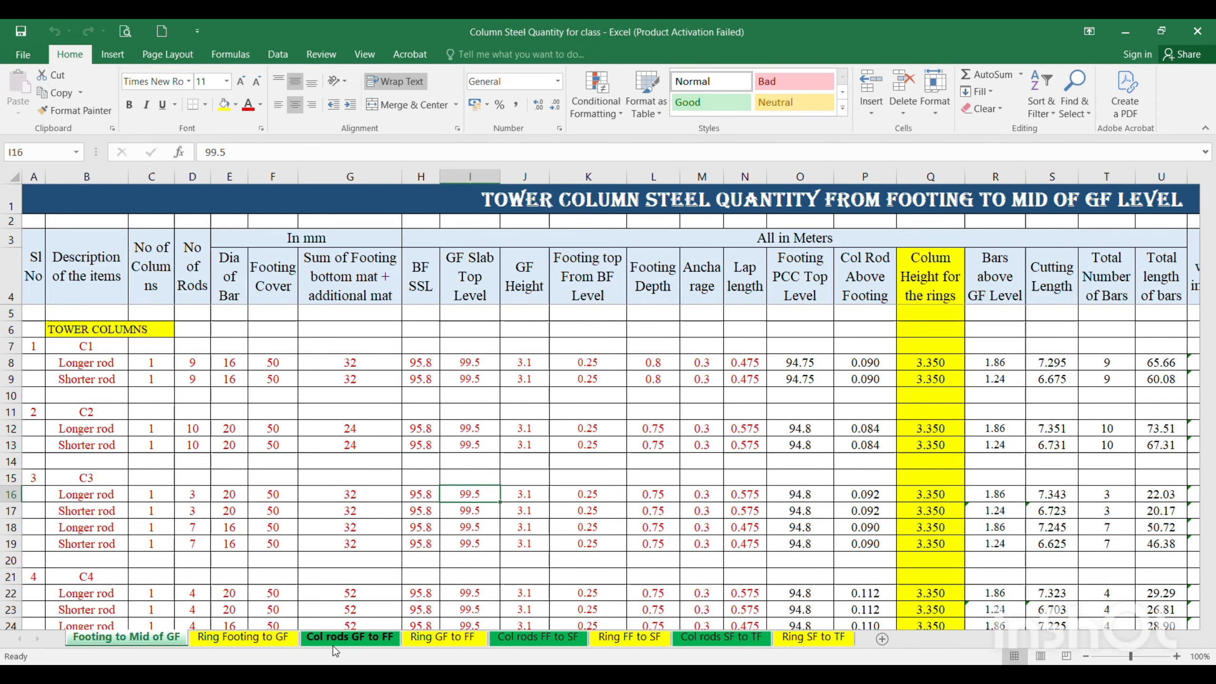
click(350, 637)
click(555, 636)
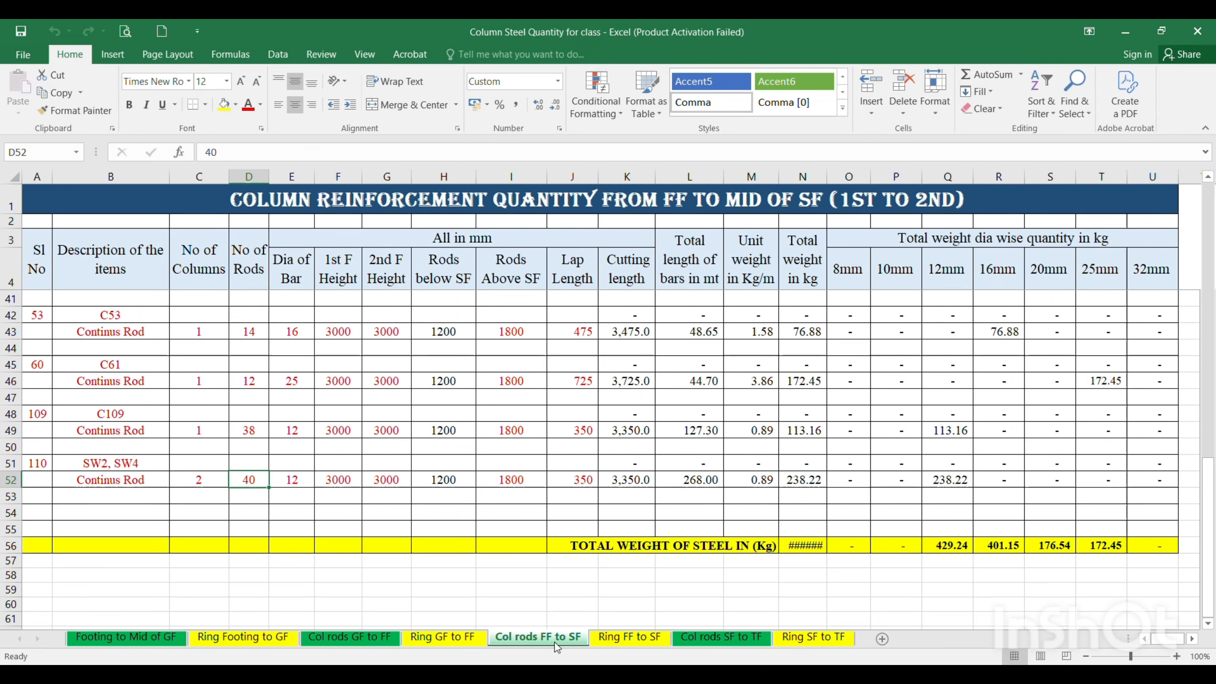
click(723, 640)
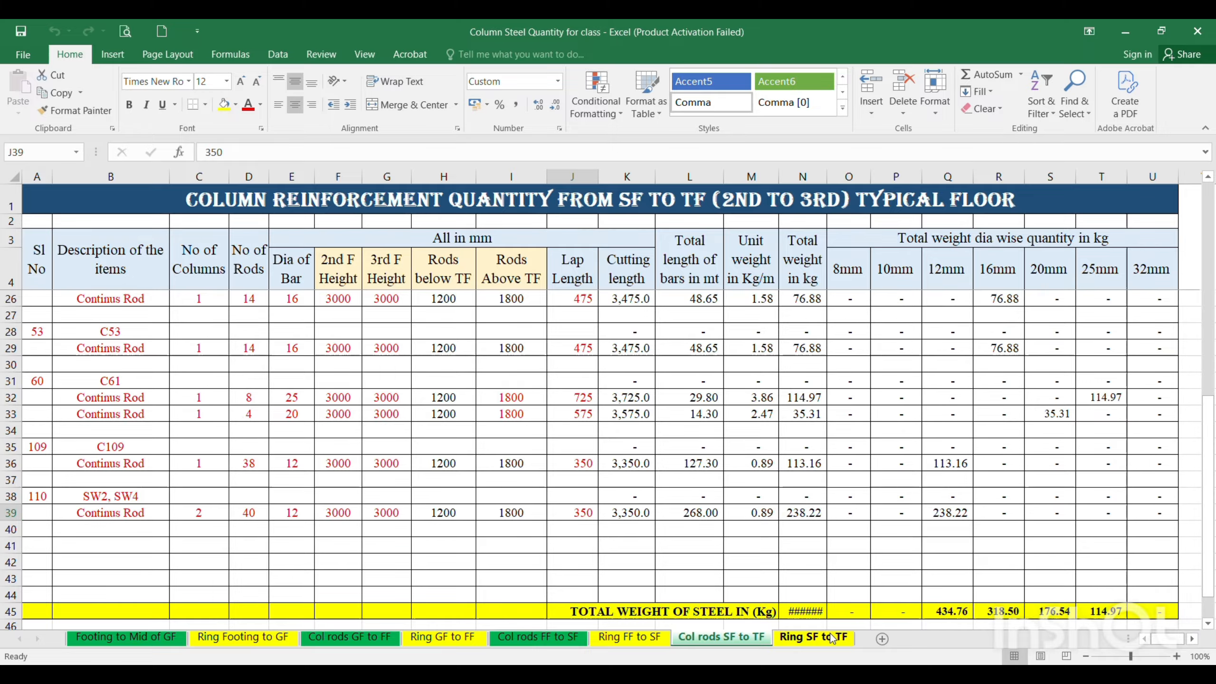
Look through the column rod sheets and the ring sheets for each floor level, from footing up to TF.
click(813, 638)
click(186, 638)
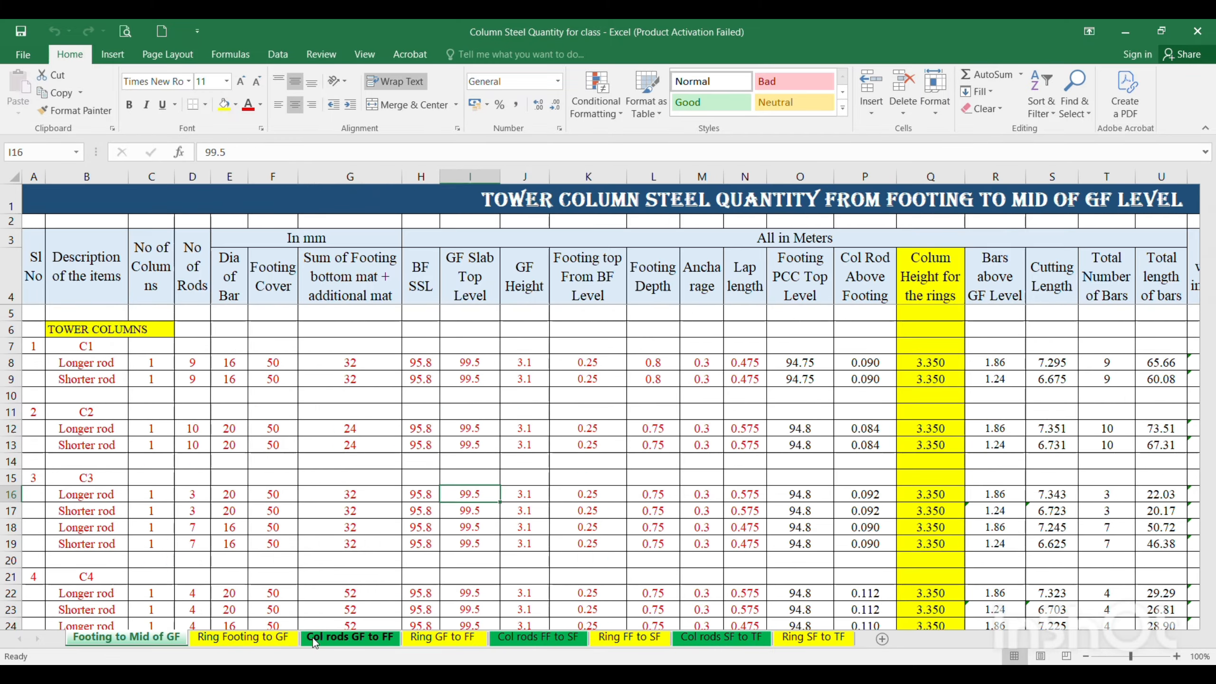
click(313, 639)
click(536, 637)
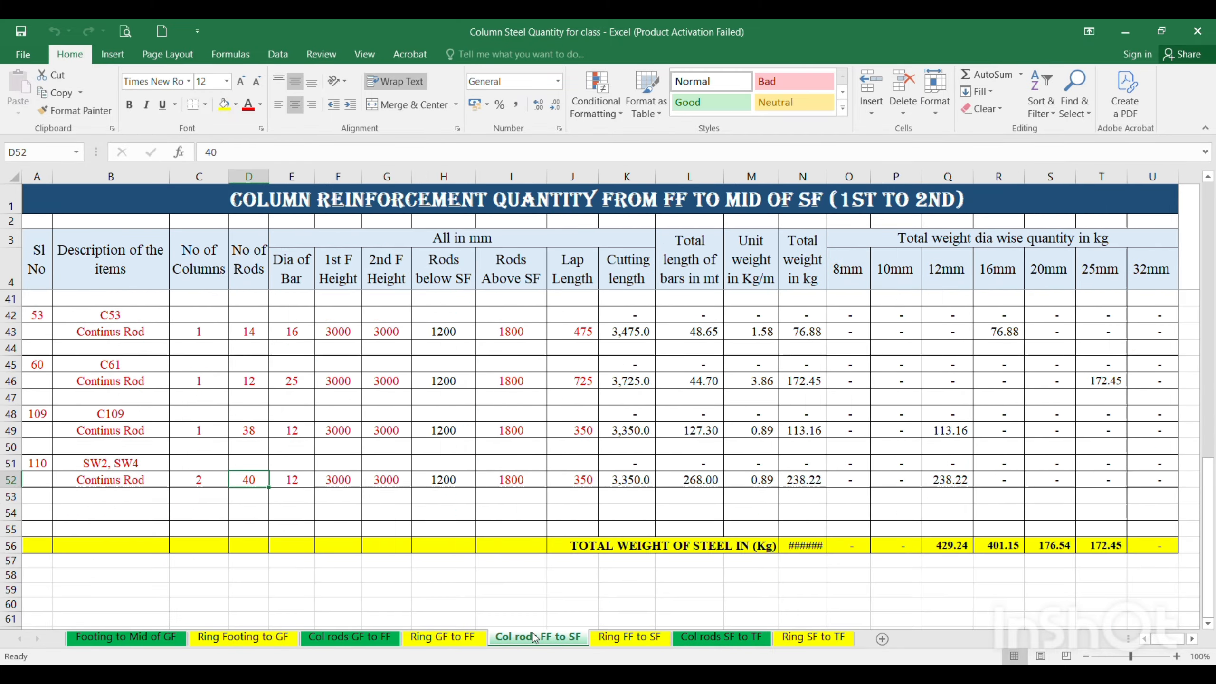
click(698, 638)
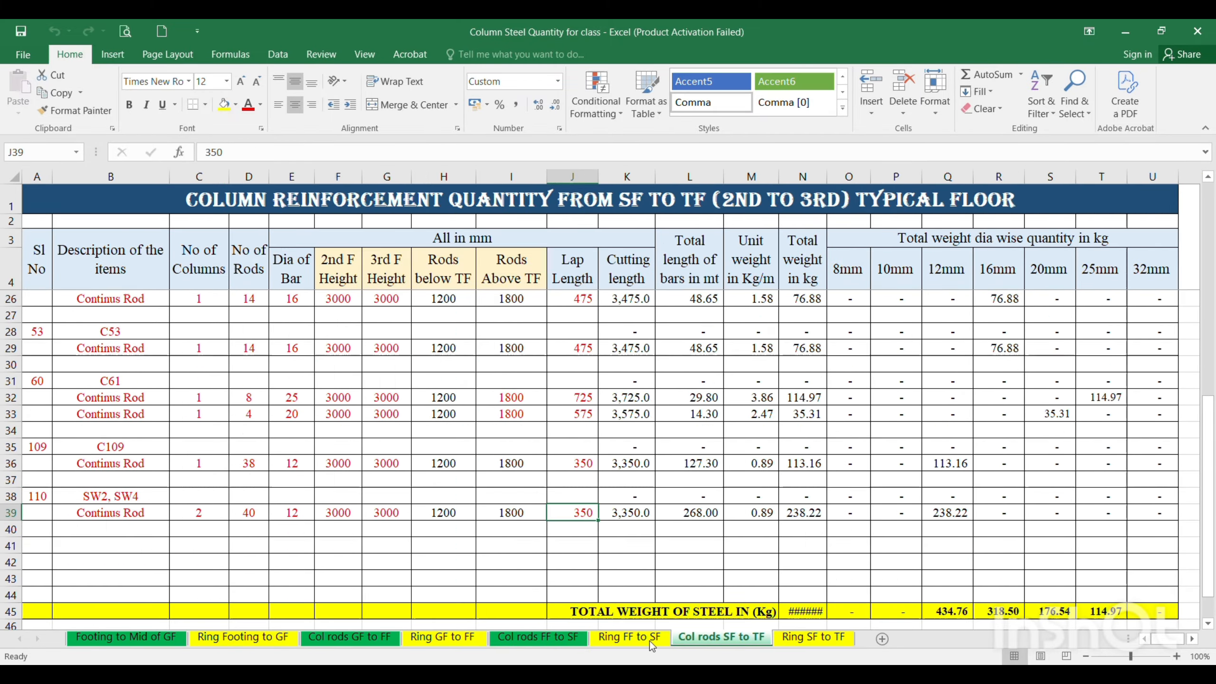
click(243, 637)
click(442, 638)
click(617, 642)
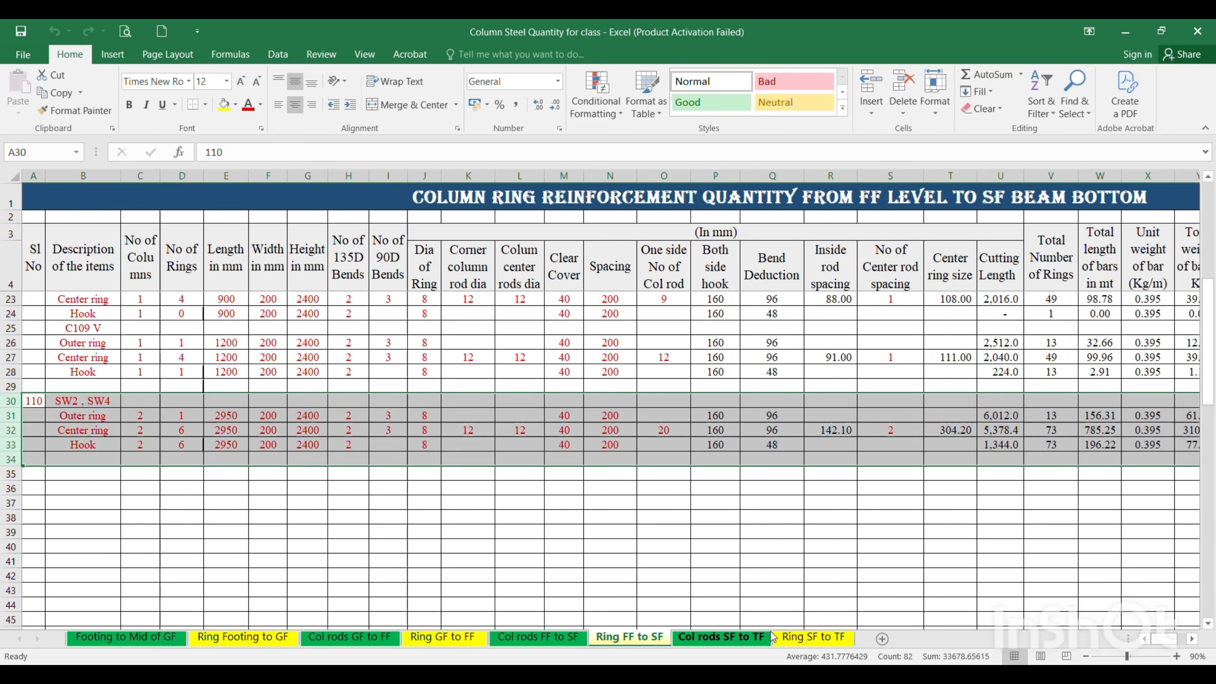
click(813, 638)
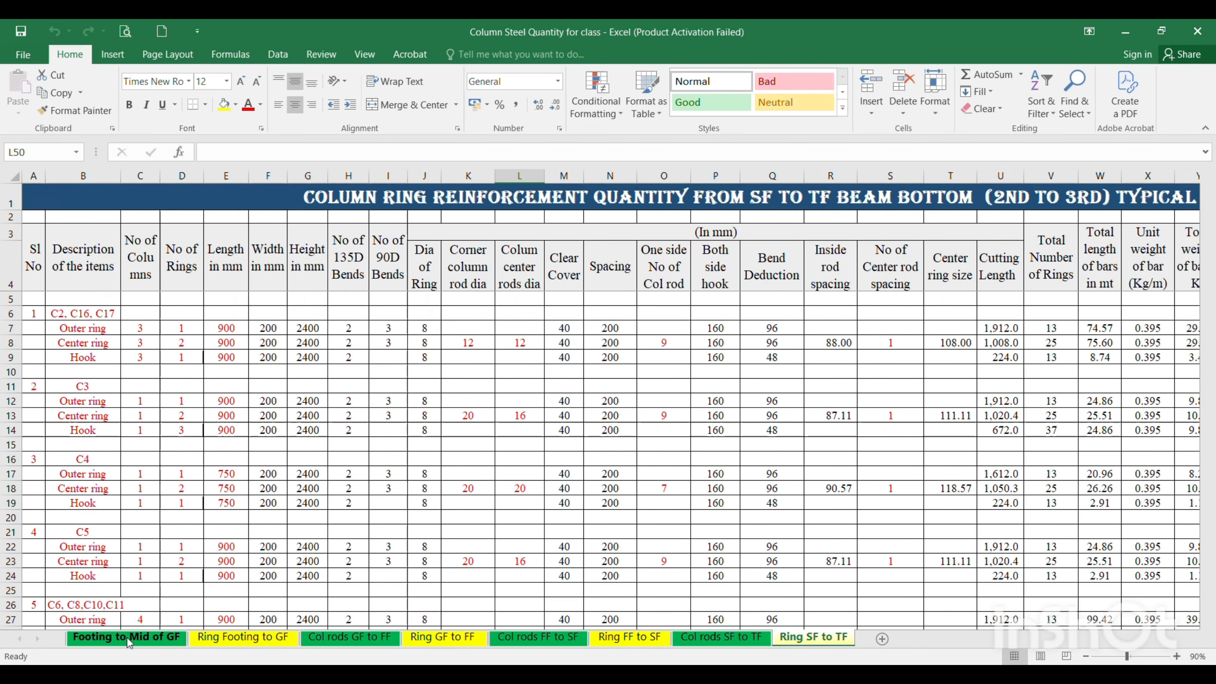
Duplicate the Footing to Mid of GF sheet within the same workbook, placing the copy before the original.
click(127, 638)
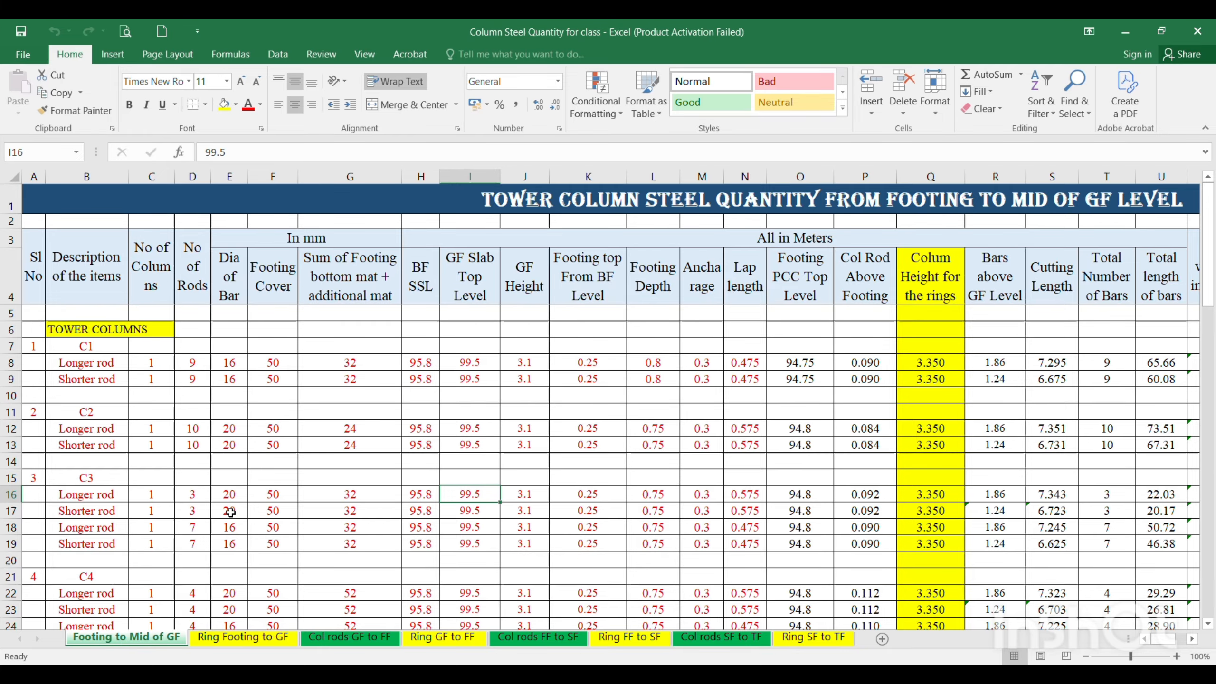
right_click(118, 645)
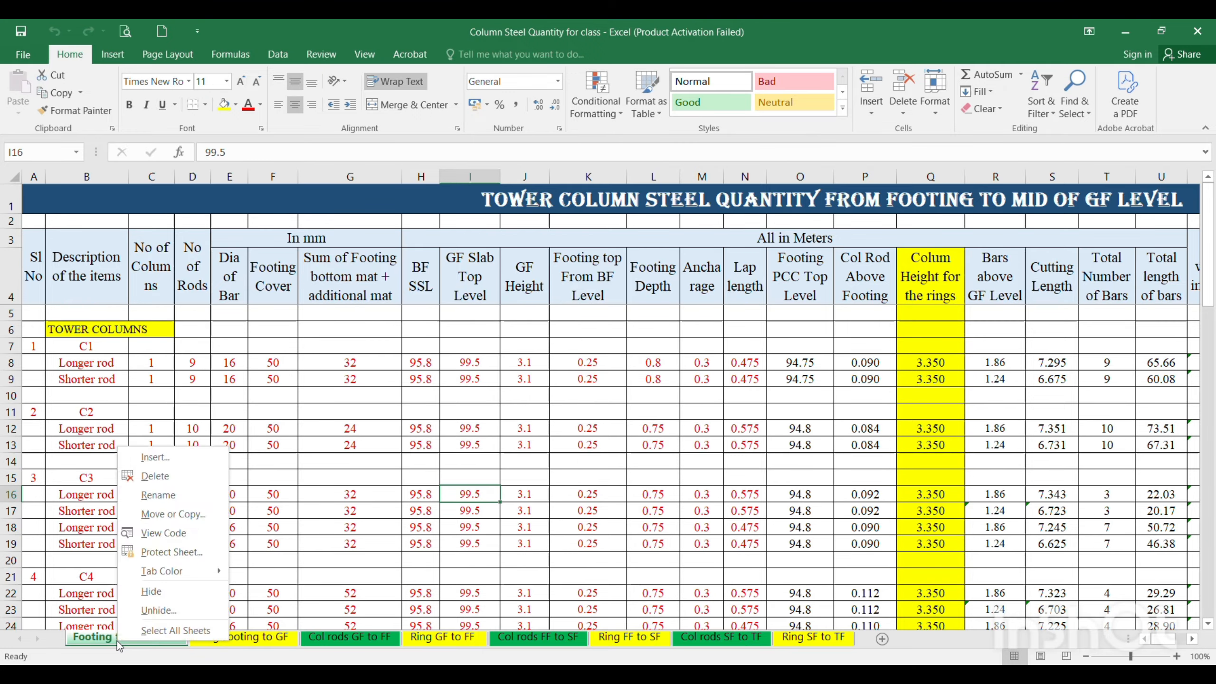
click(168, 517)
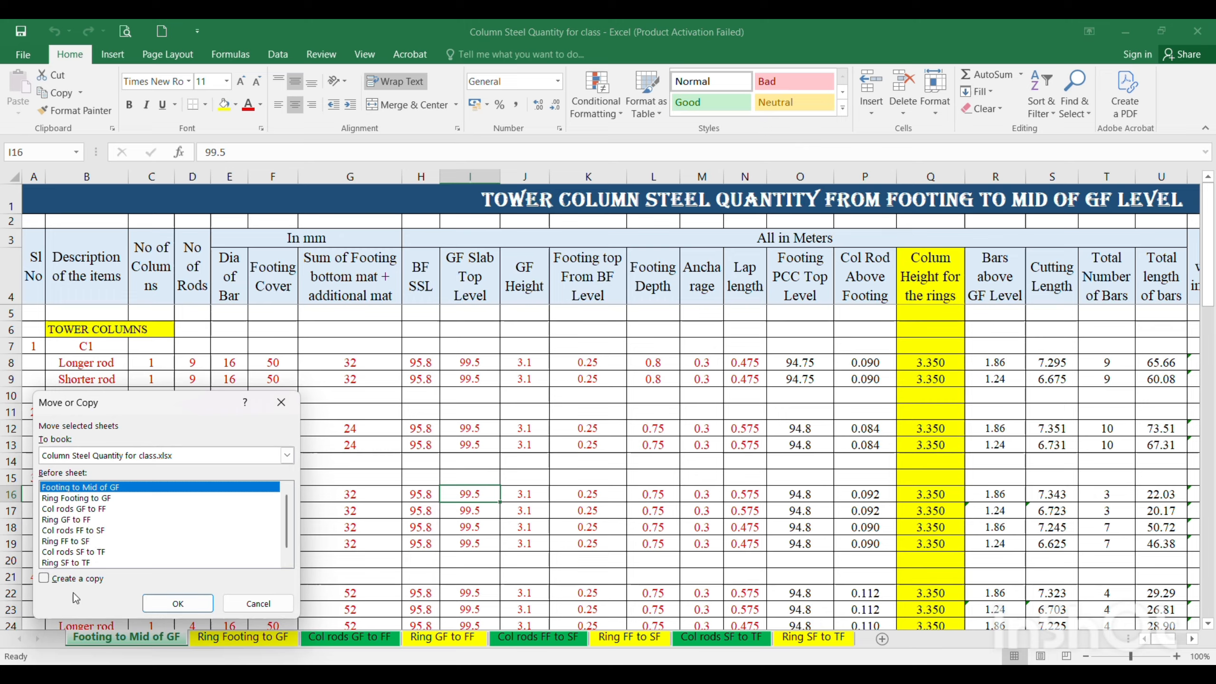
click(45, 578)
click(156, 612)
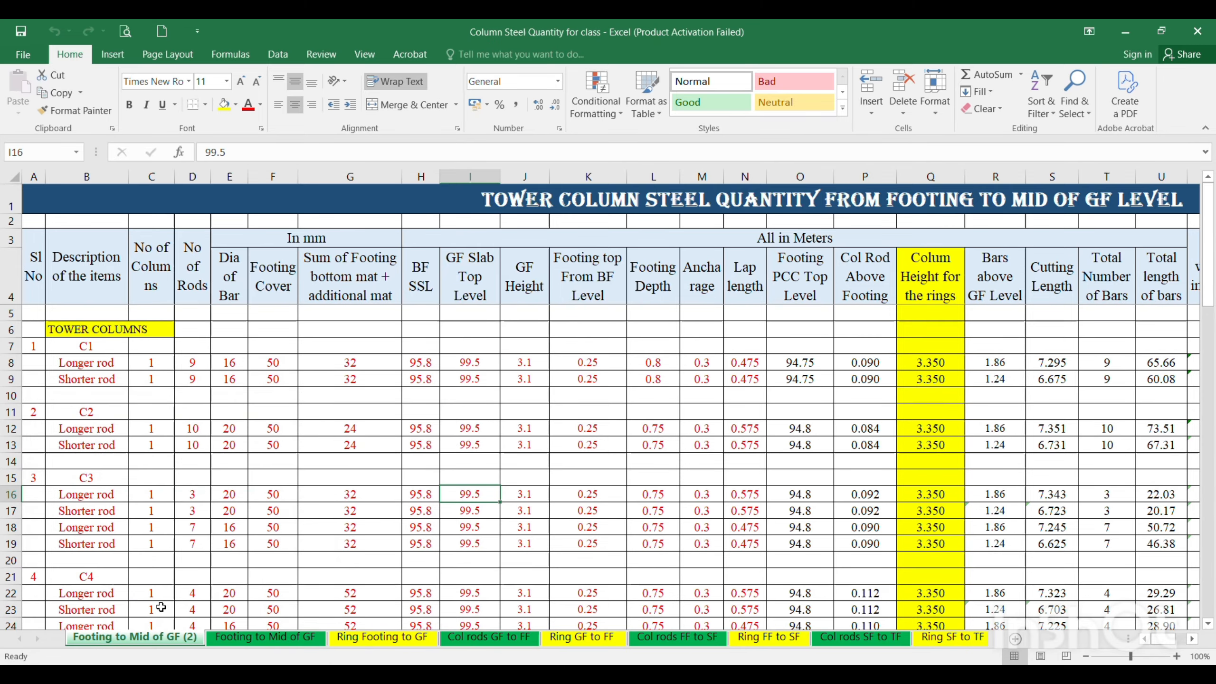
Rename the copied sheet as Podium Col.
click(163, 642)
double_click(148, 641)
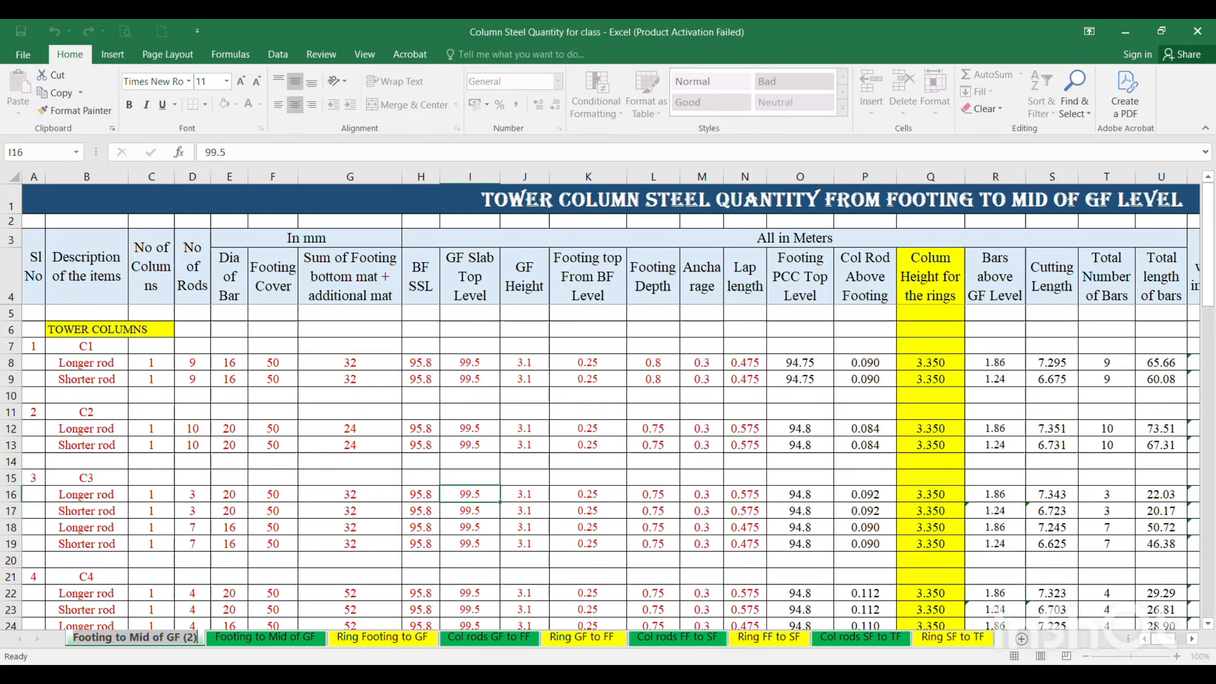
key(ctrl+a)
text(Podium)
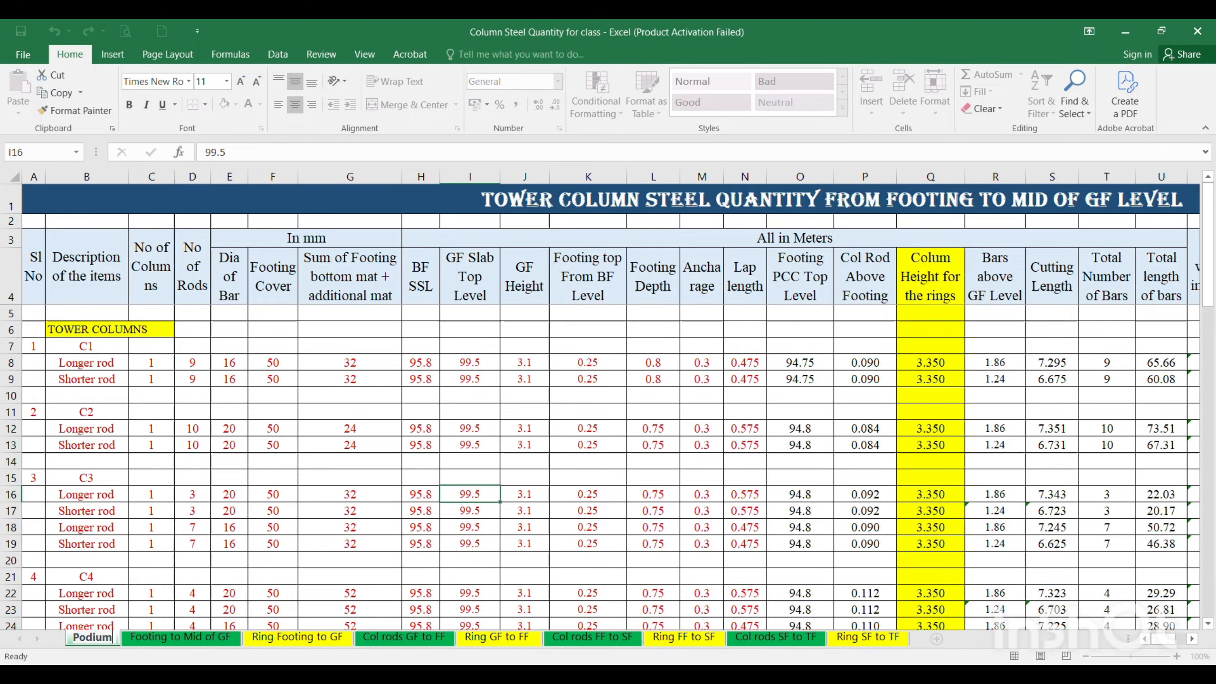
text( Col)
key(Return)
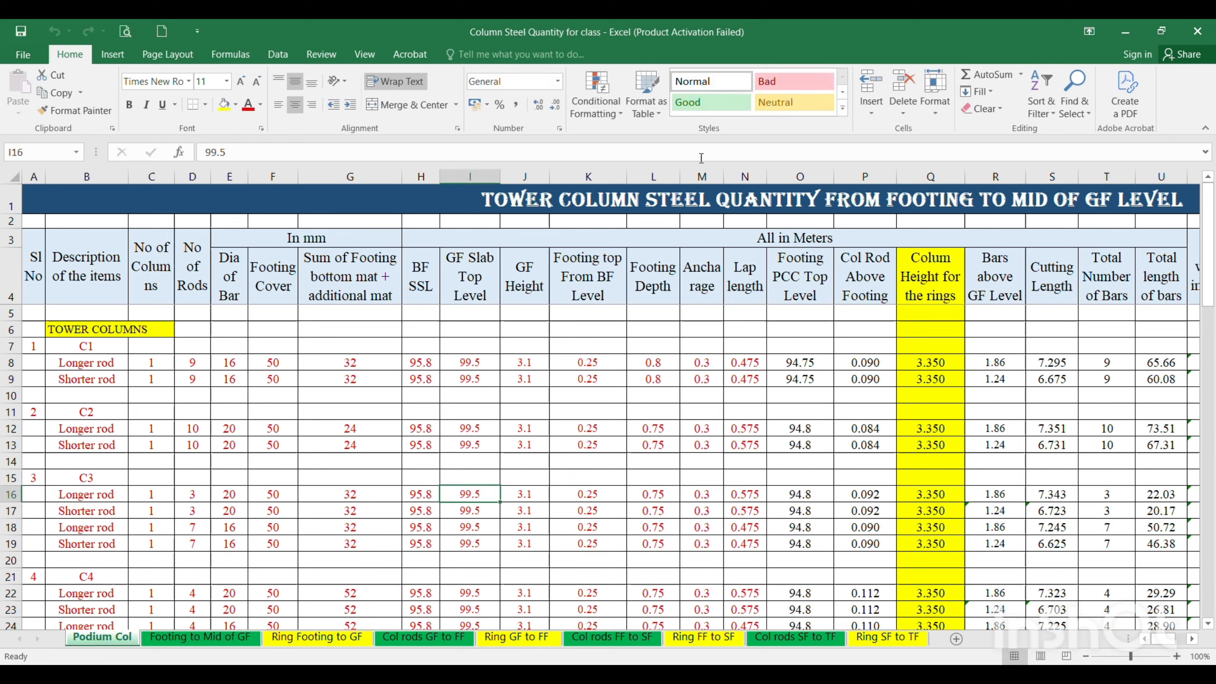
Change the sheet title in row 1 to PODIUM COLUMN STEEL QUANTITY FROM FOOTING TO PODIUM LEVEL.
click(710, 197)
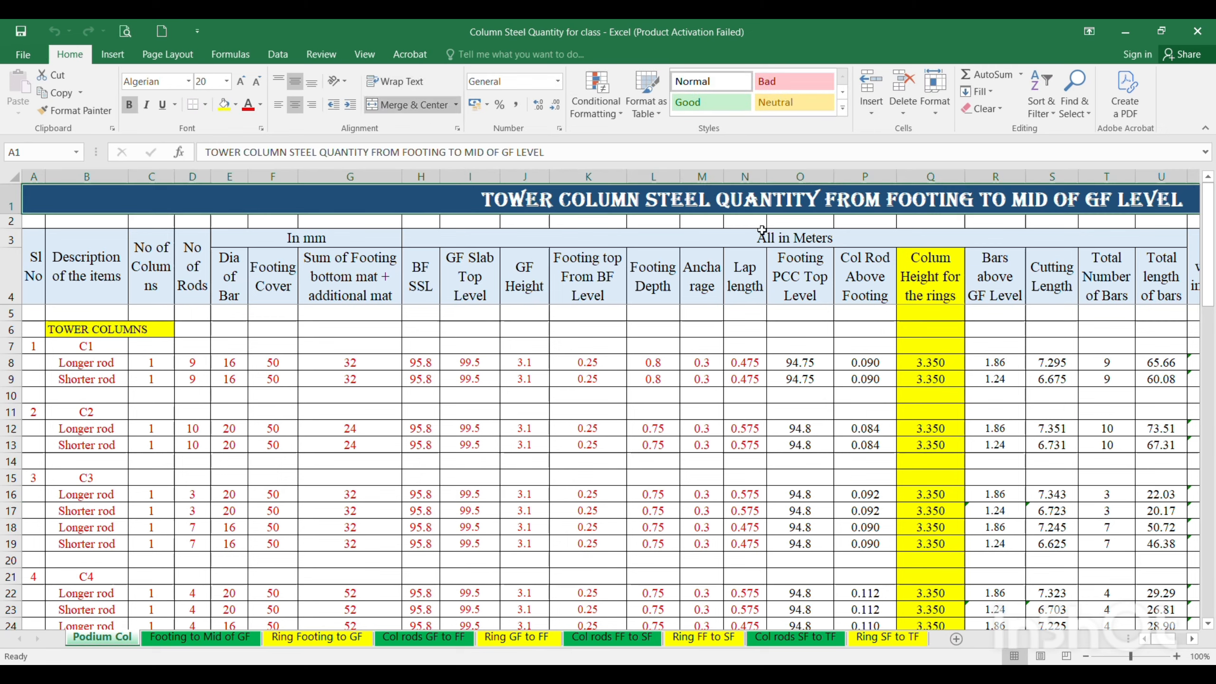
double_click(554, 200)
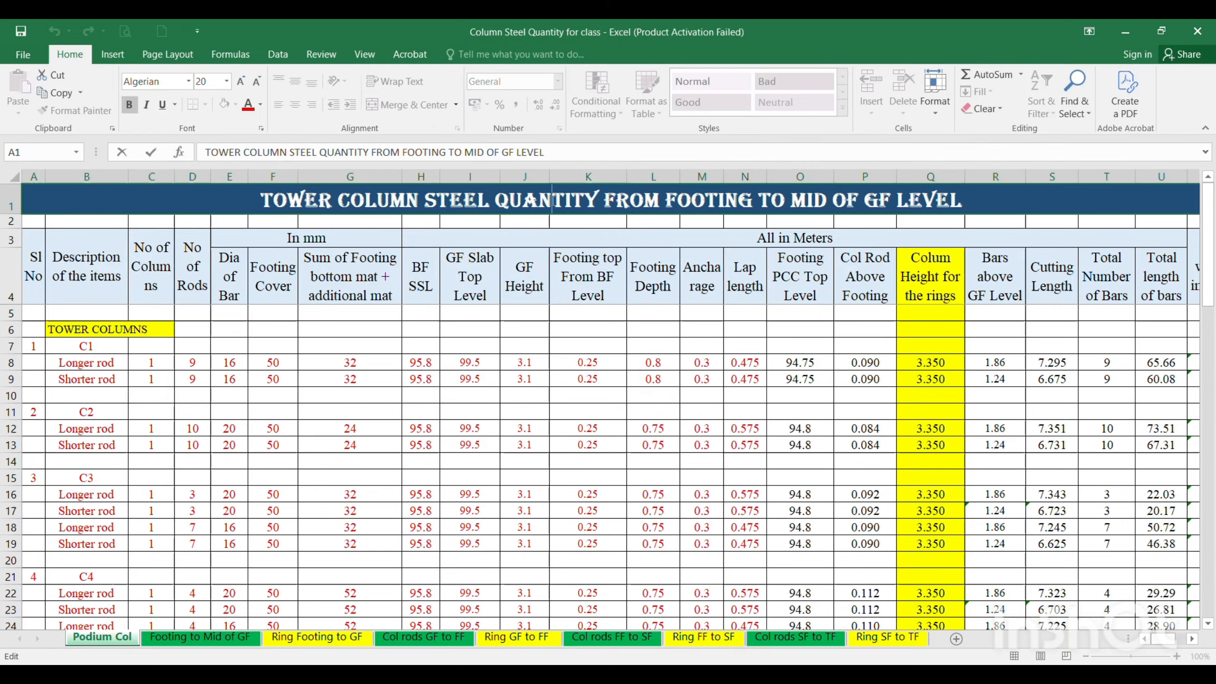
drag(330, 205, 246, 209)
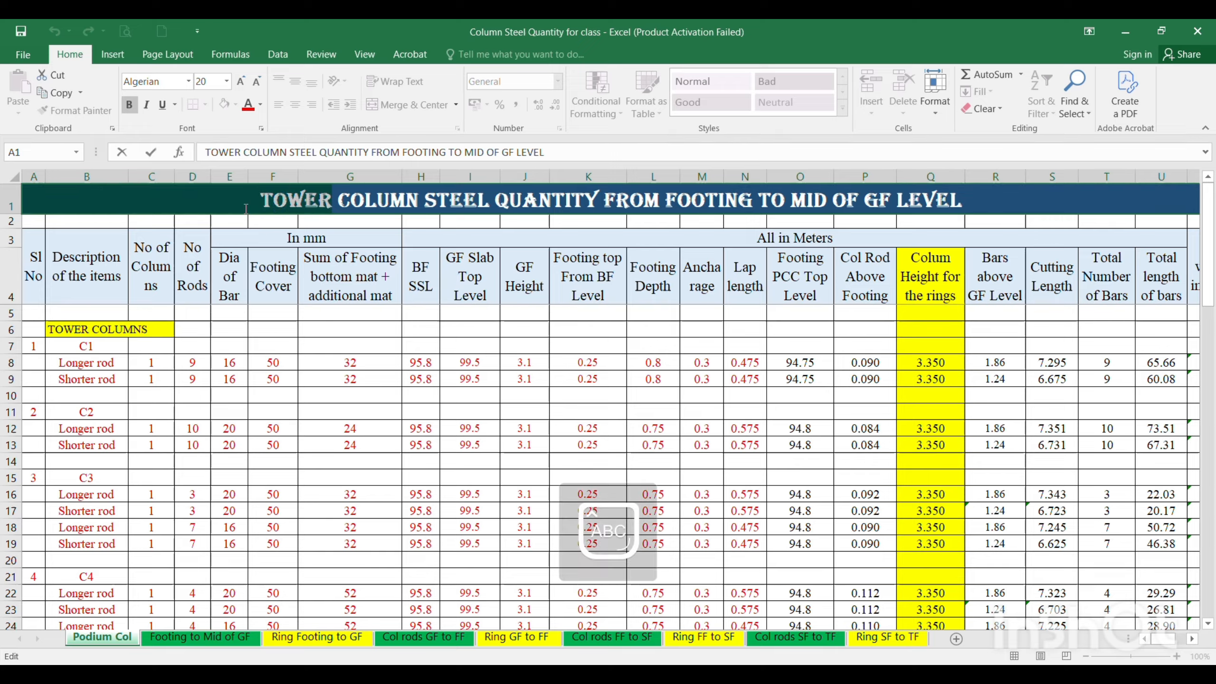
text(PODIUM)
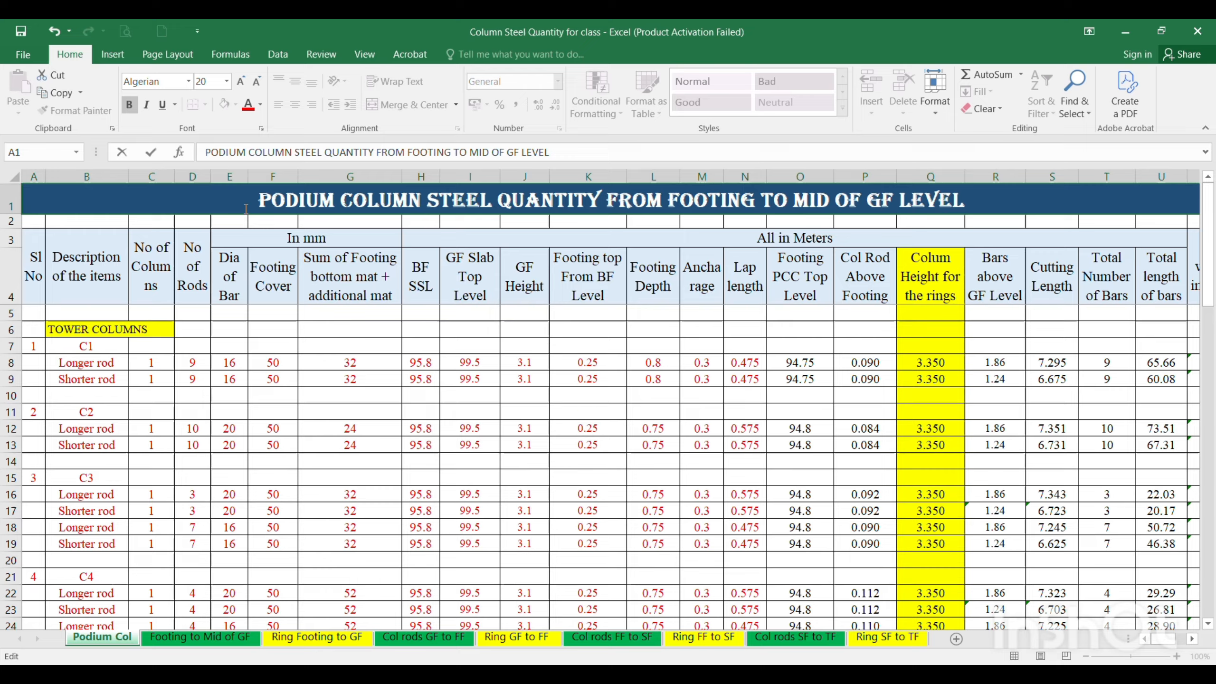
key(Delete)
key(Delete)
key(Delete)
key(Delete)
key(Delete)
key(Delete)
key(Delete)
key(Delete)
key(Delete)
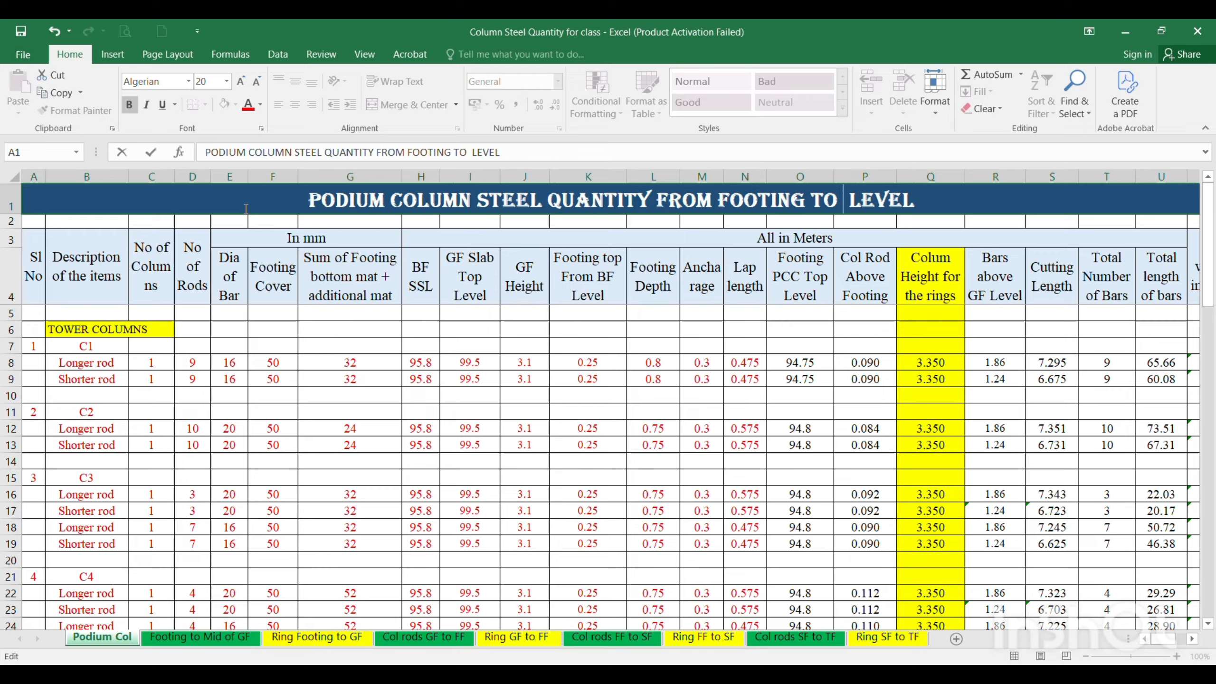
text(PODIUM)
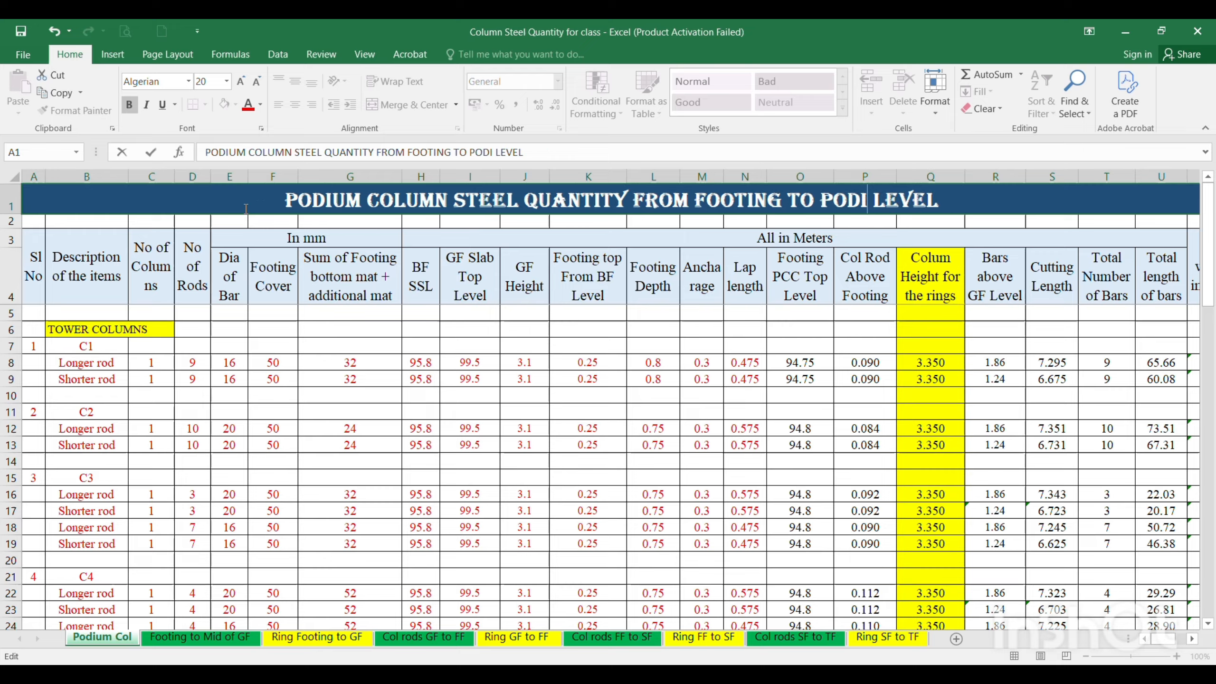
key(Return)
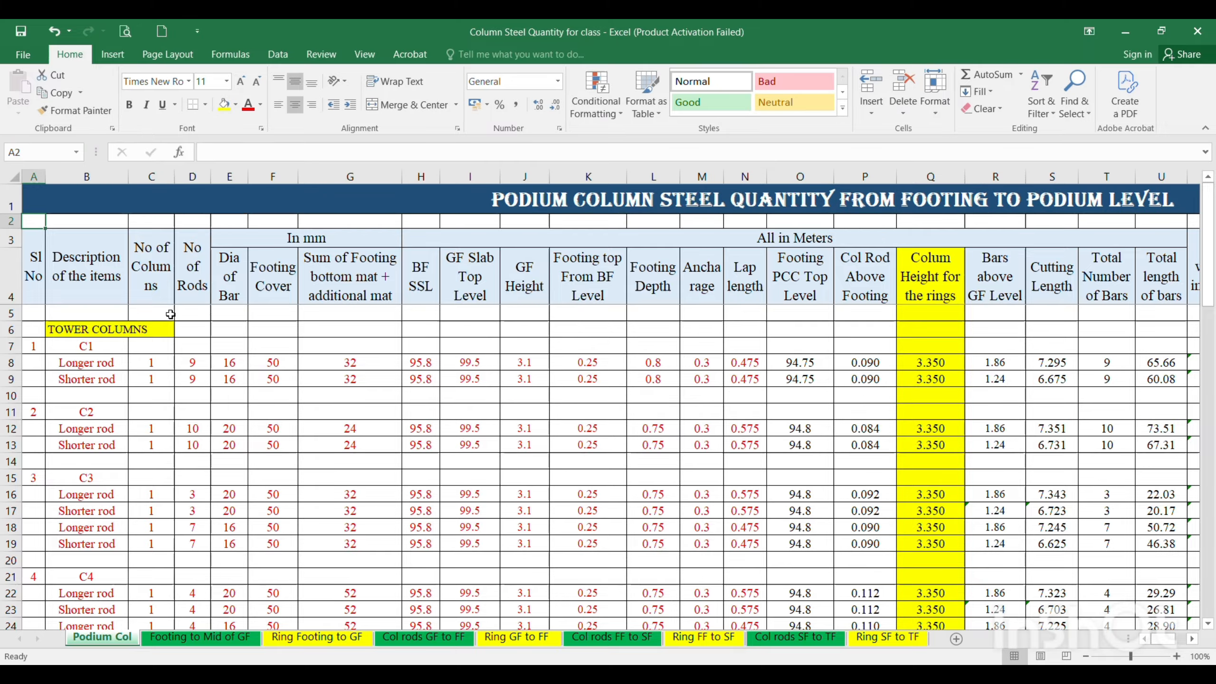
Review the column headings from Sl No through the bar and footing headings to BF SSL.
click(78, 279)
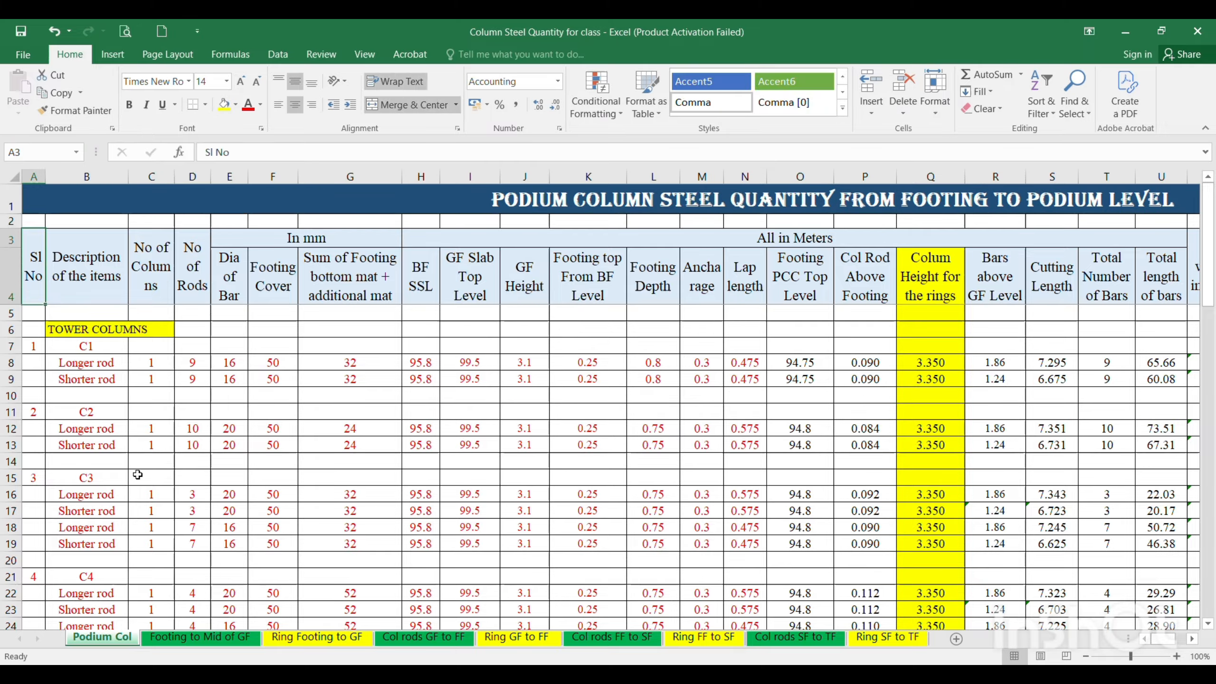
key(Right)
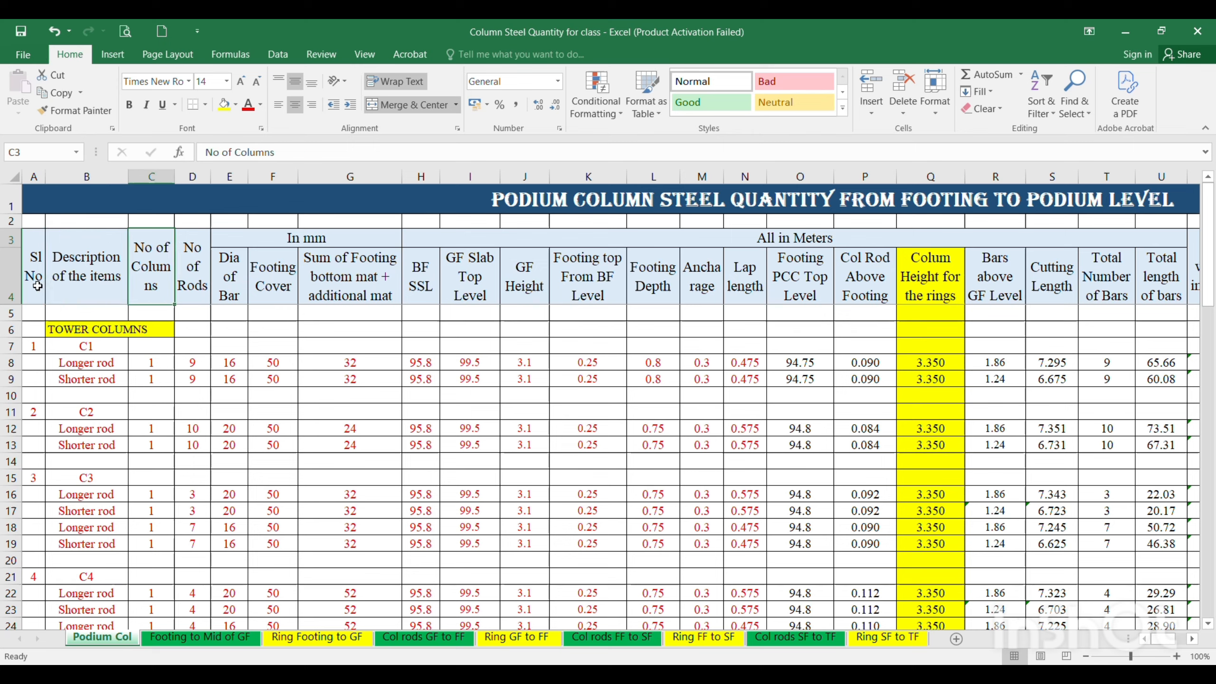
click(79, 293)
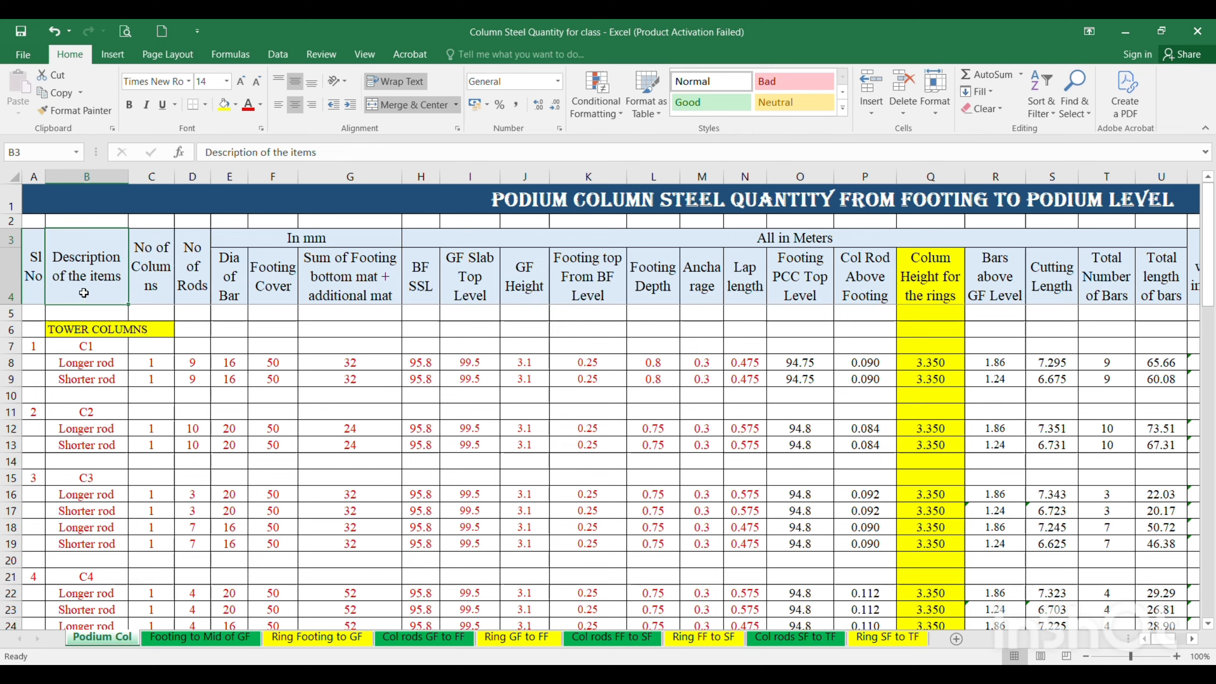
key(Right)
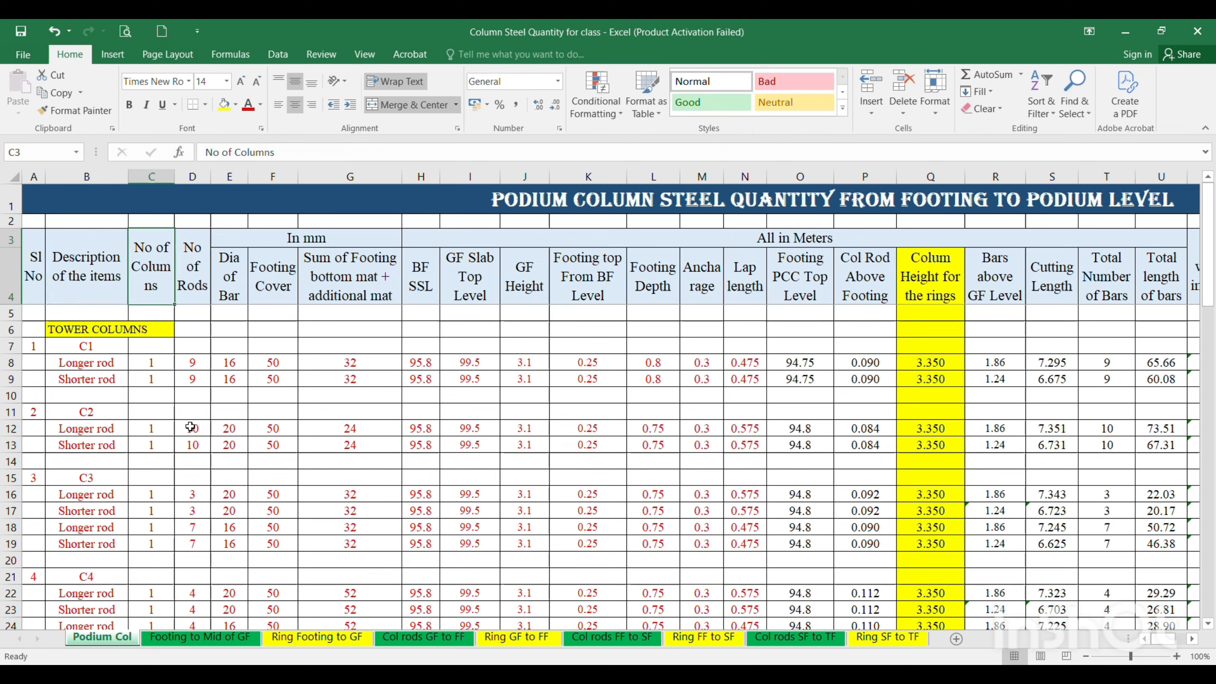
key(Right)
key(Right)
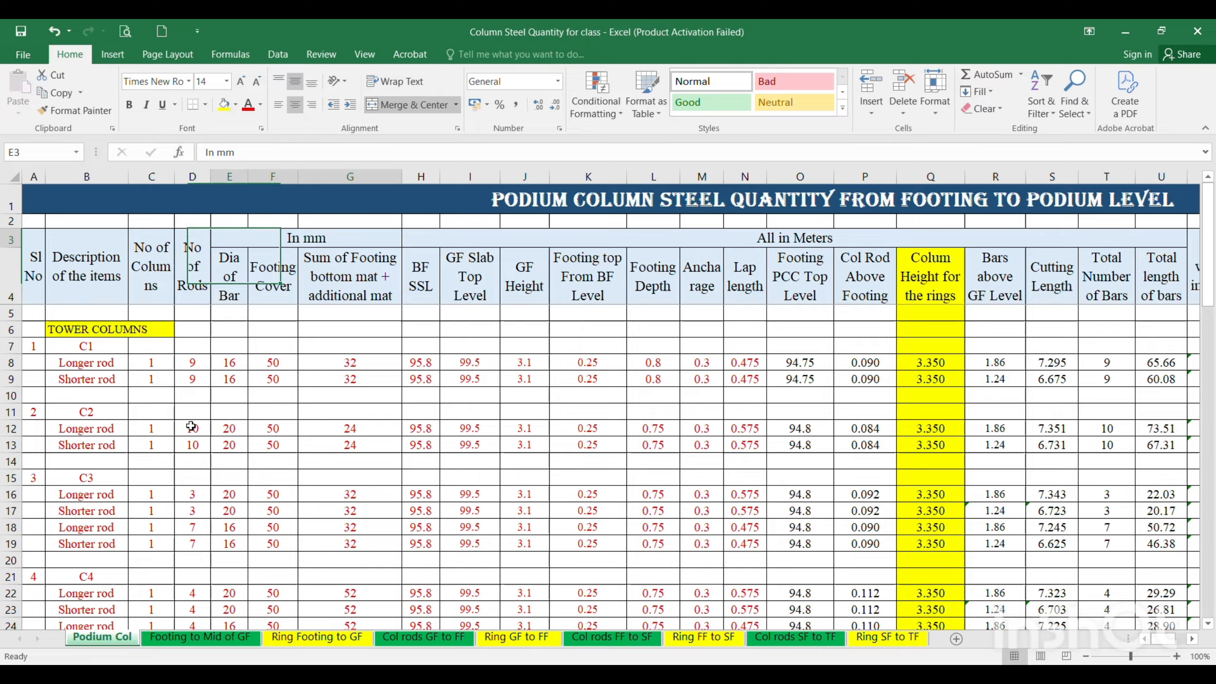
click(227, 293)
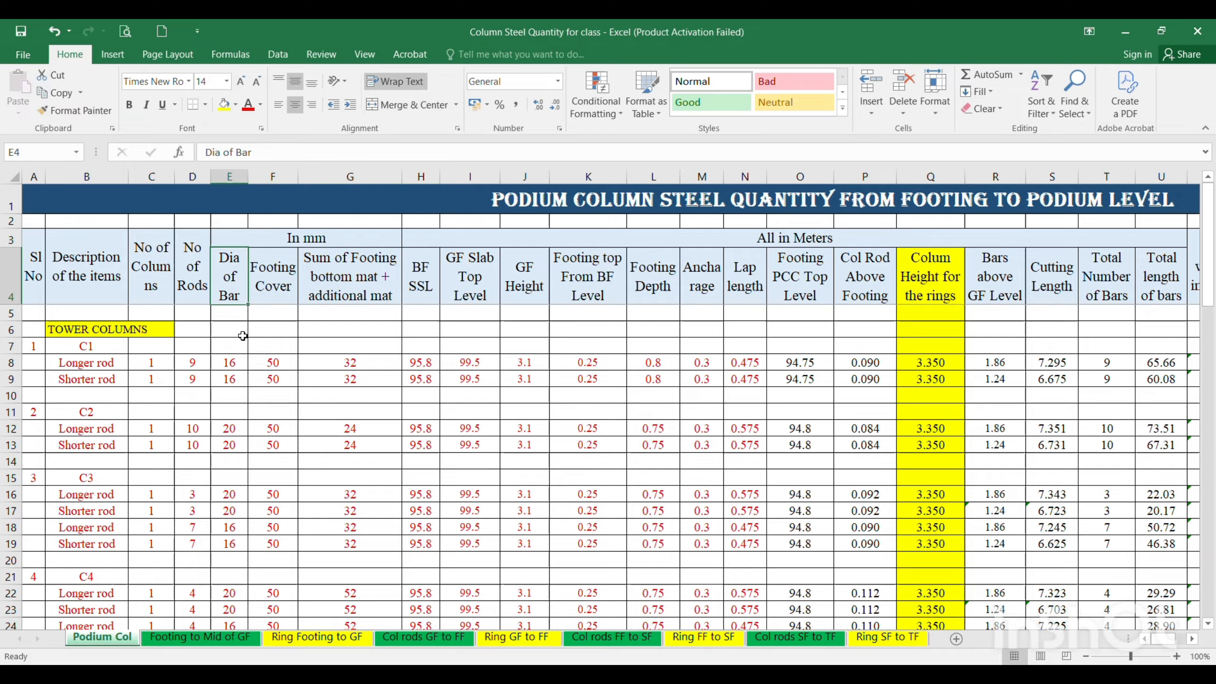
key(Right)
key(Right)
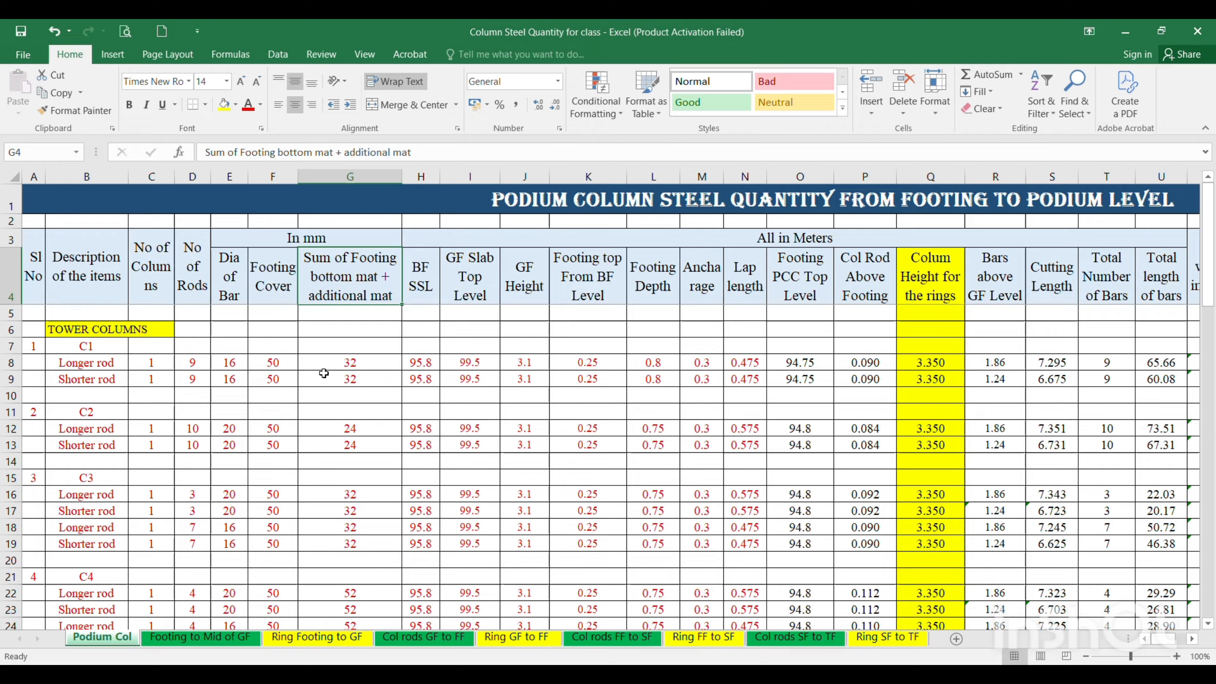
click(418, 290)
Change the GF Slab Top Level heading in I4 to Podium Slab Top Level.
key(Right)
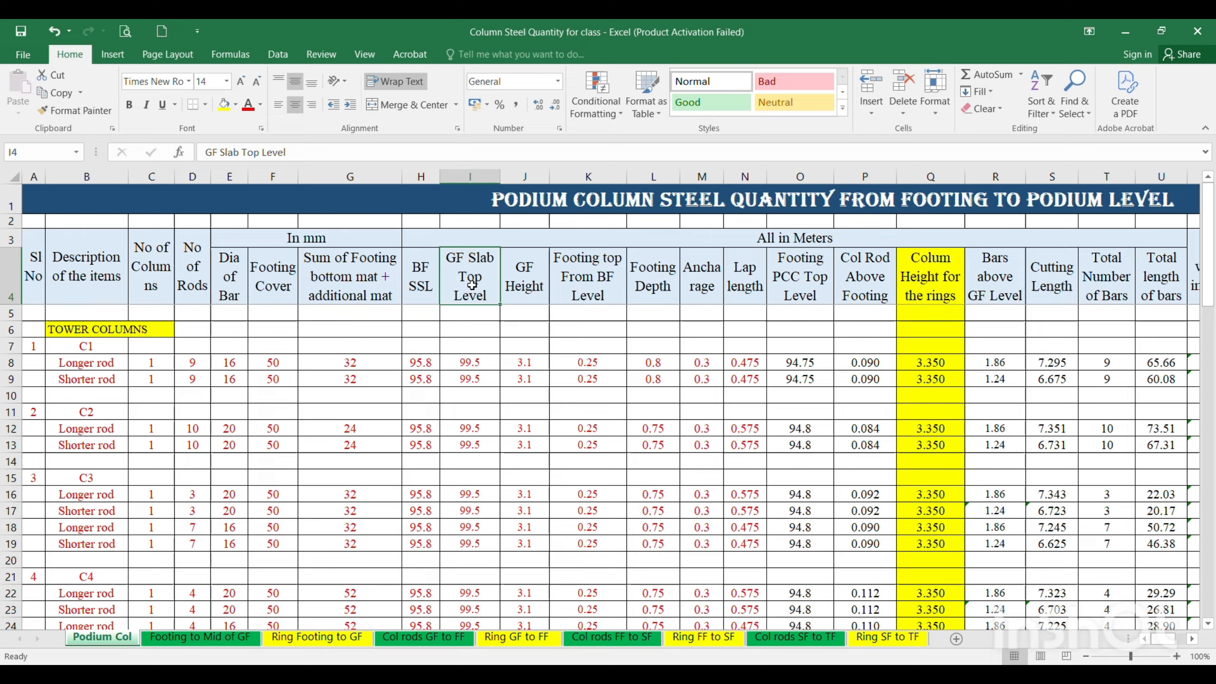
double_click(469, 272)
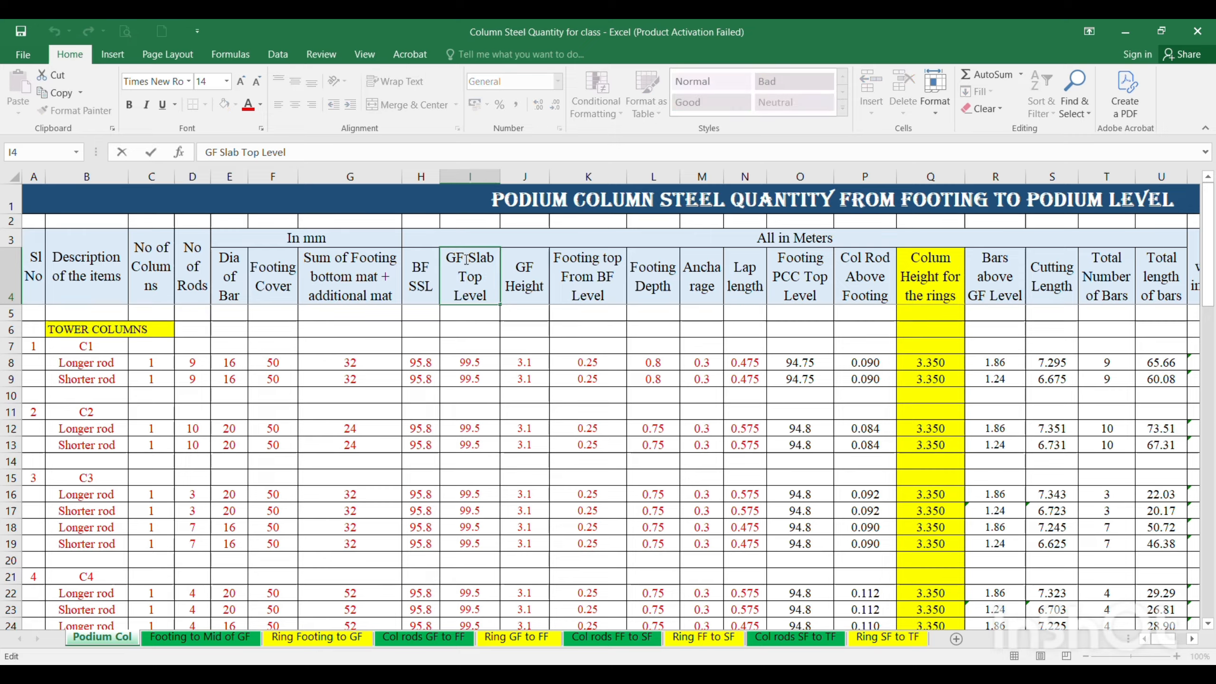
drag(458, 260, 443, 260)
text(Po)
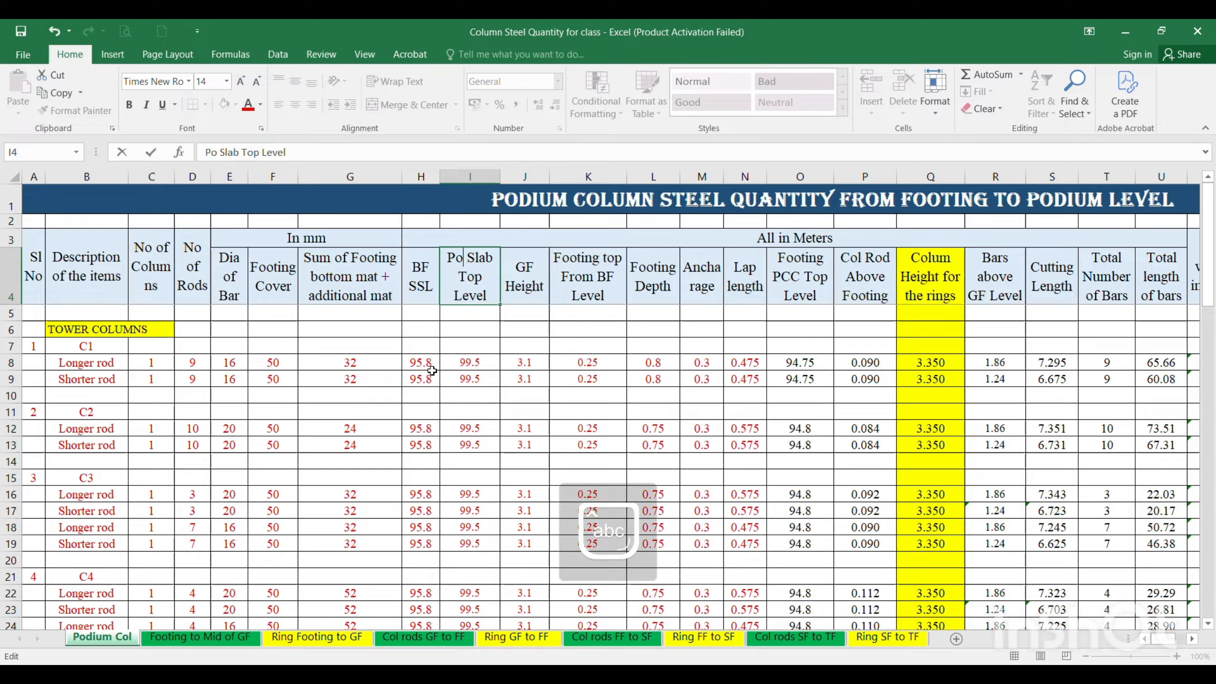
text(d)
text(ium)
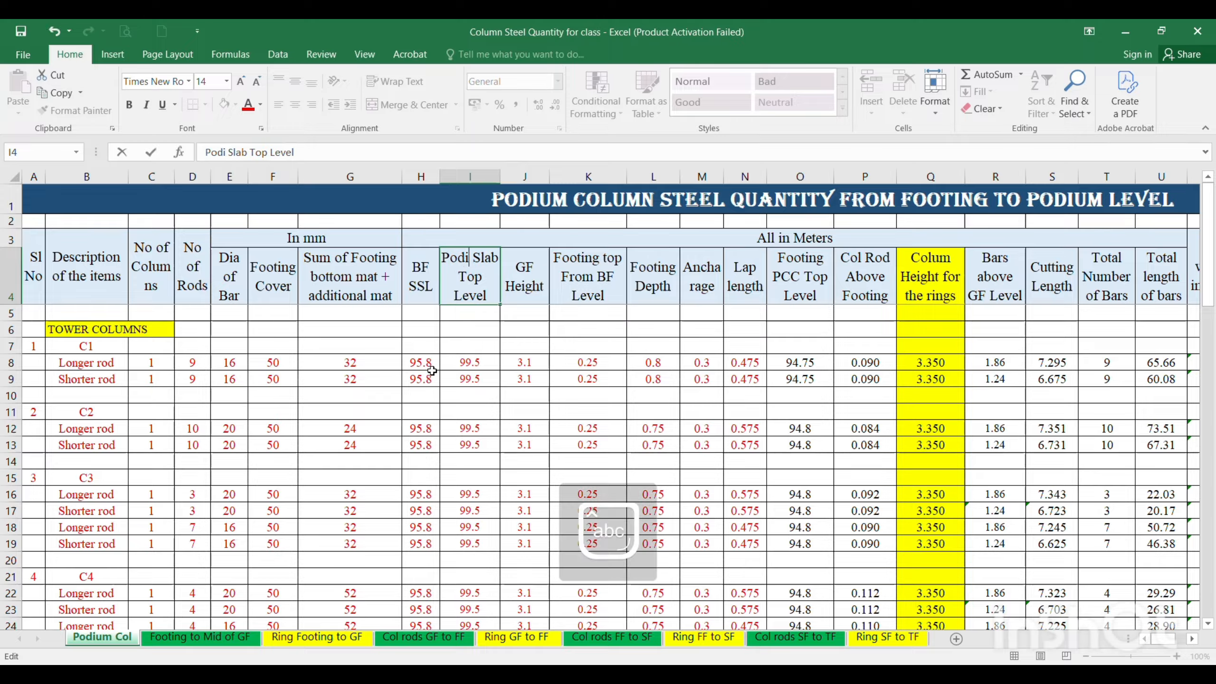
key(Return)
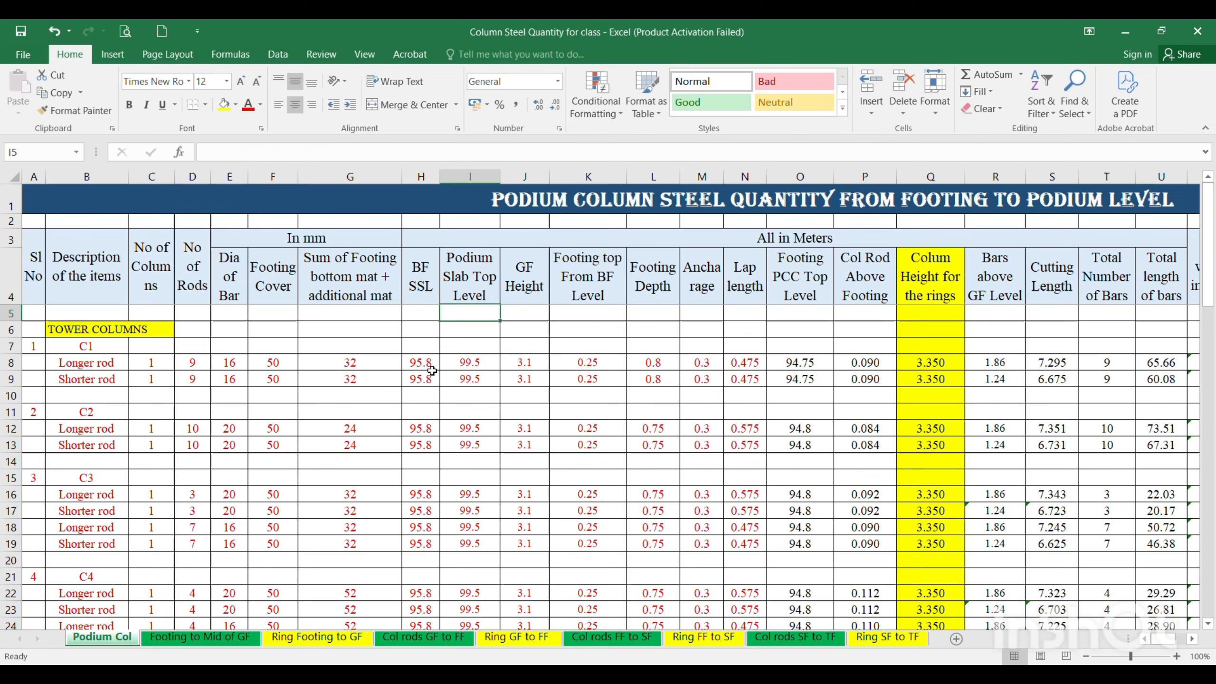
Change the GF Height heading in J4 to Podium beam depth and widen column J to fit it.
click(528, 289)
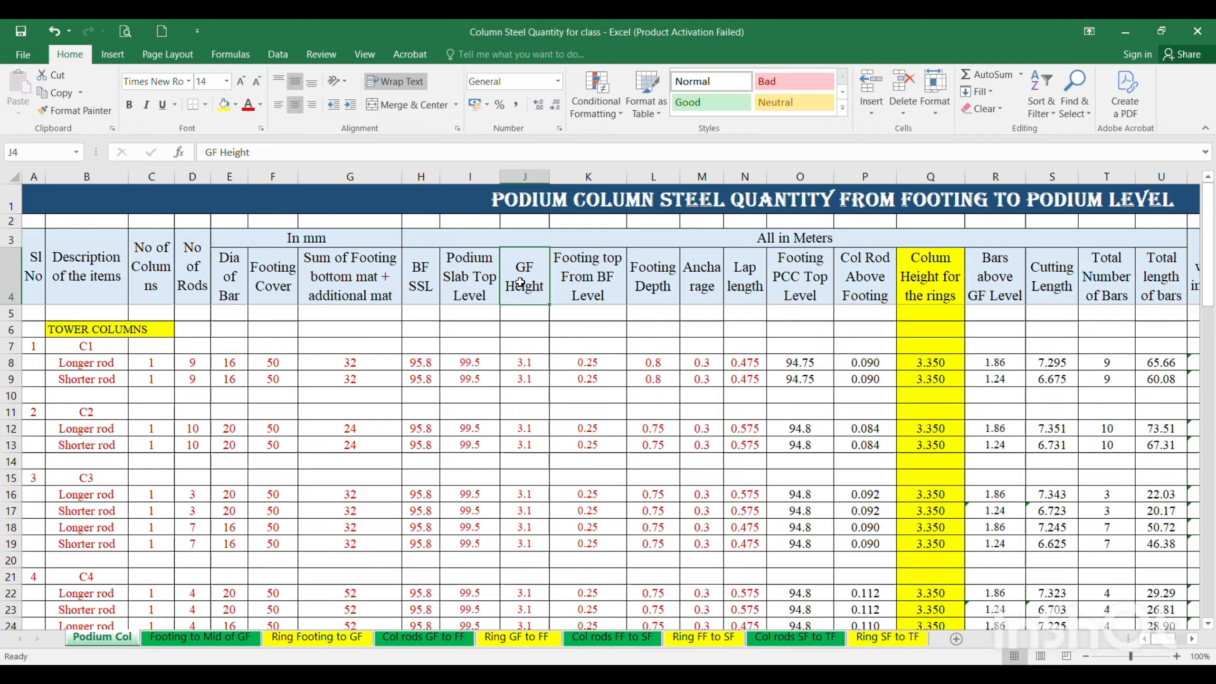
double_click(520, 283)
text(Podiu)
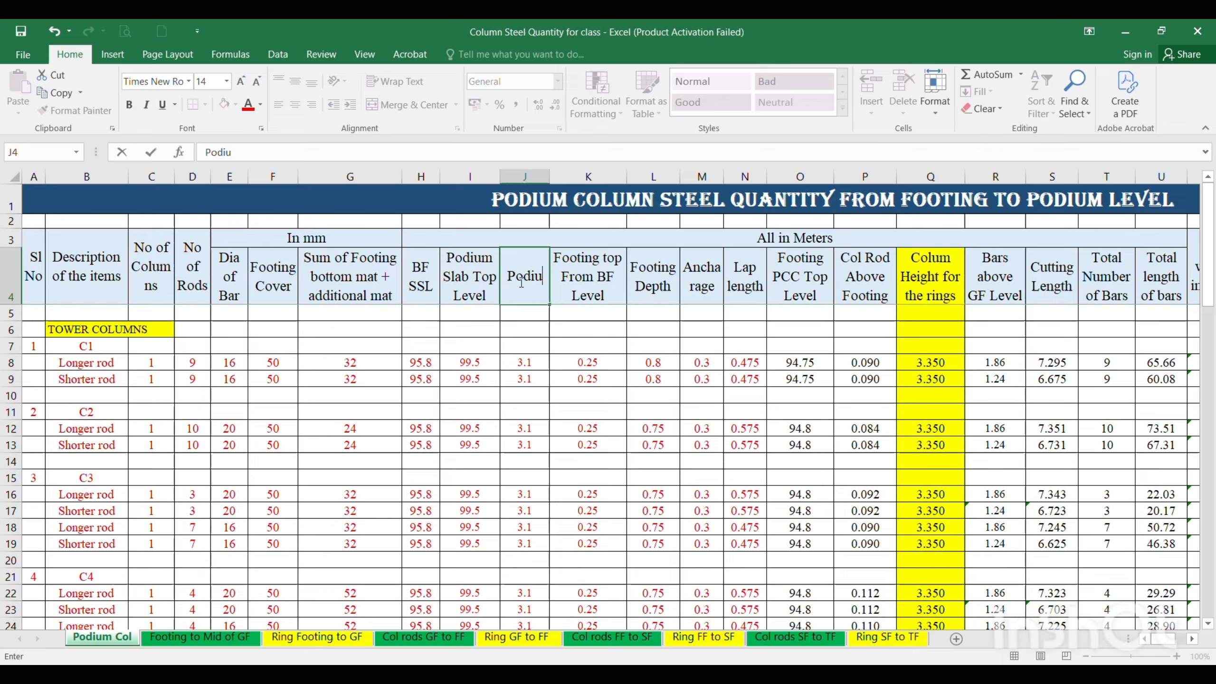
text(m bea)
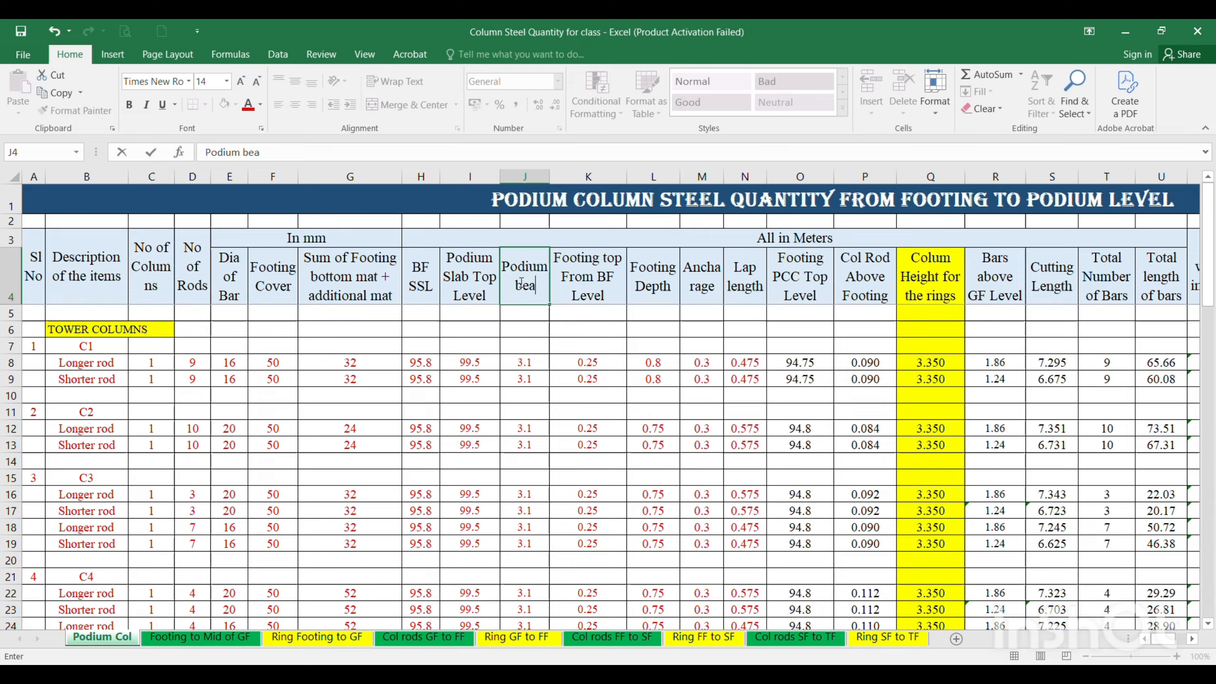
text(m depth)
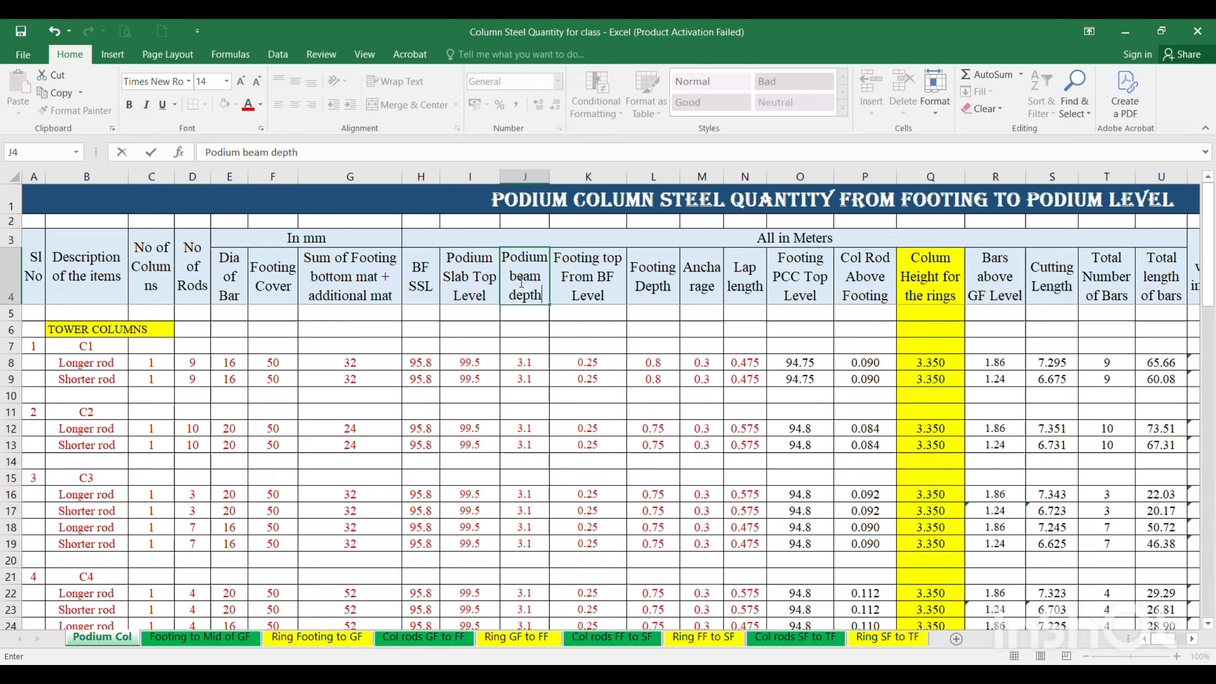
key(Return)
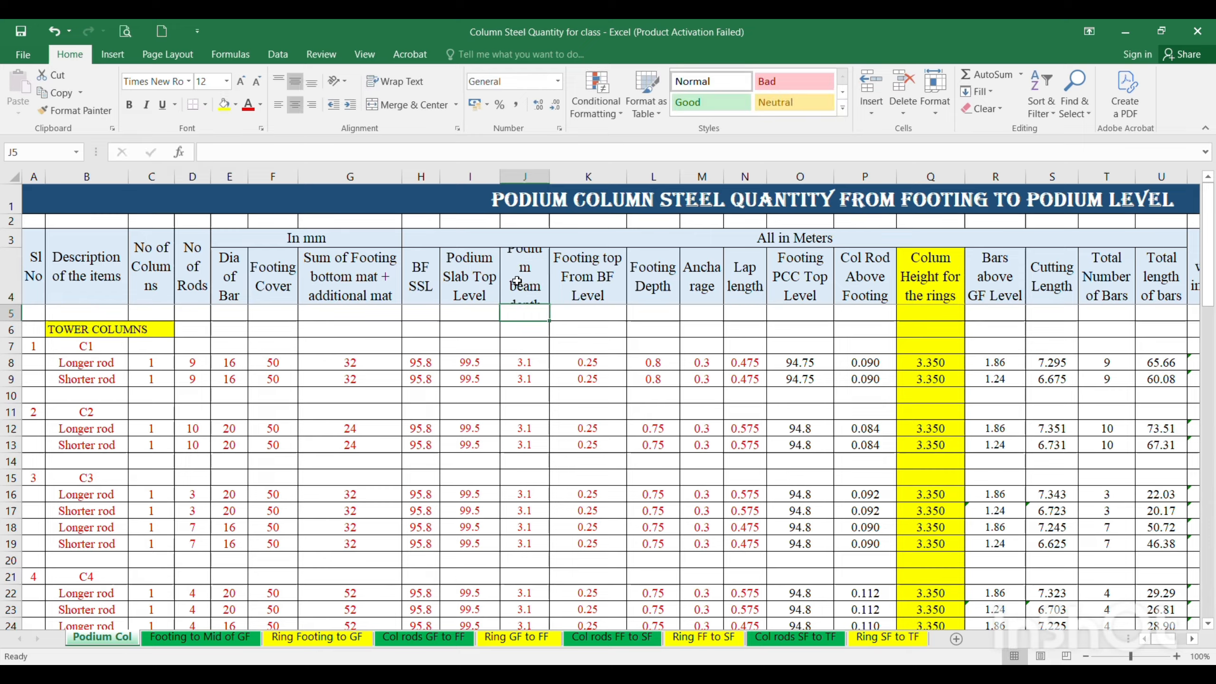
drag(549, 175, 555, 175)
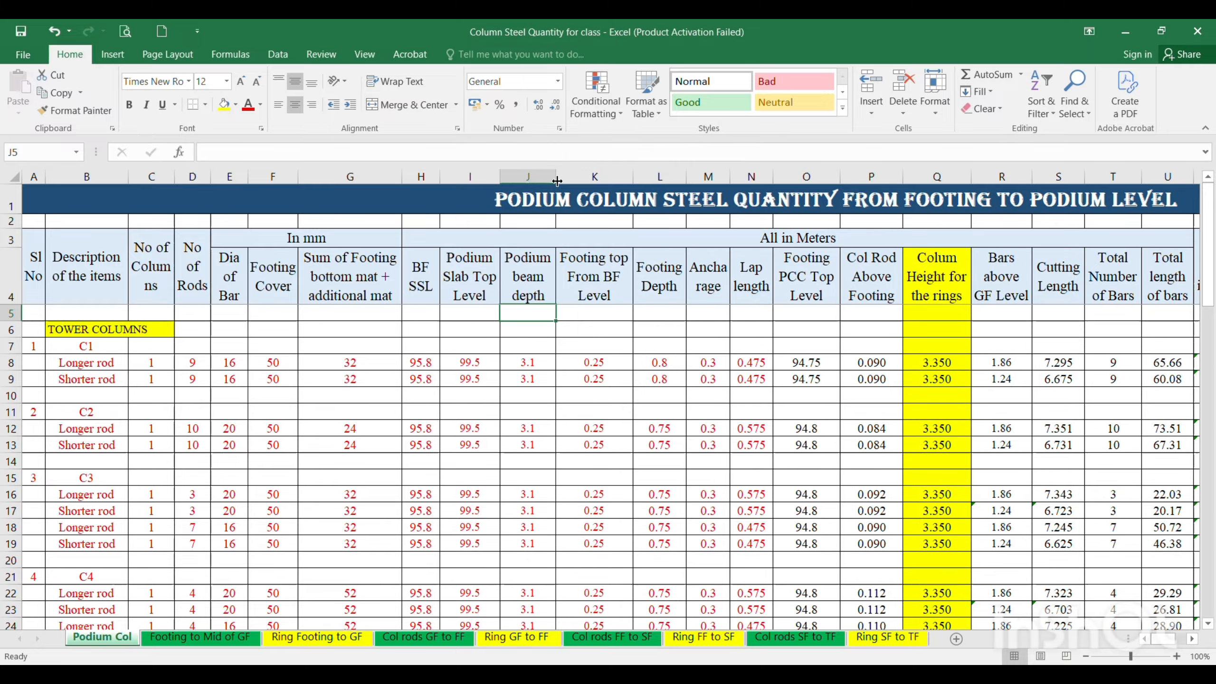
Review the column headings and C1 values from Podium beam depth through Colum Height for the rings.
click(522, 359)
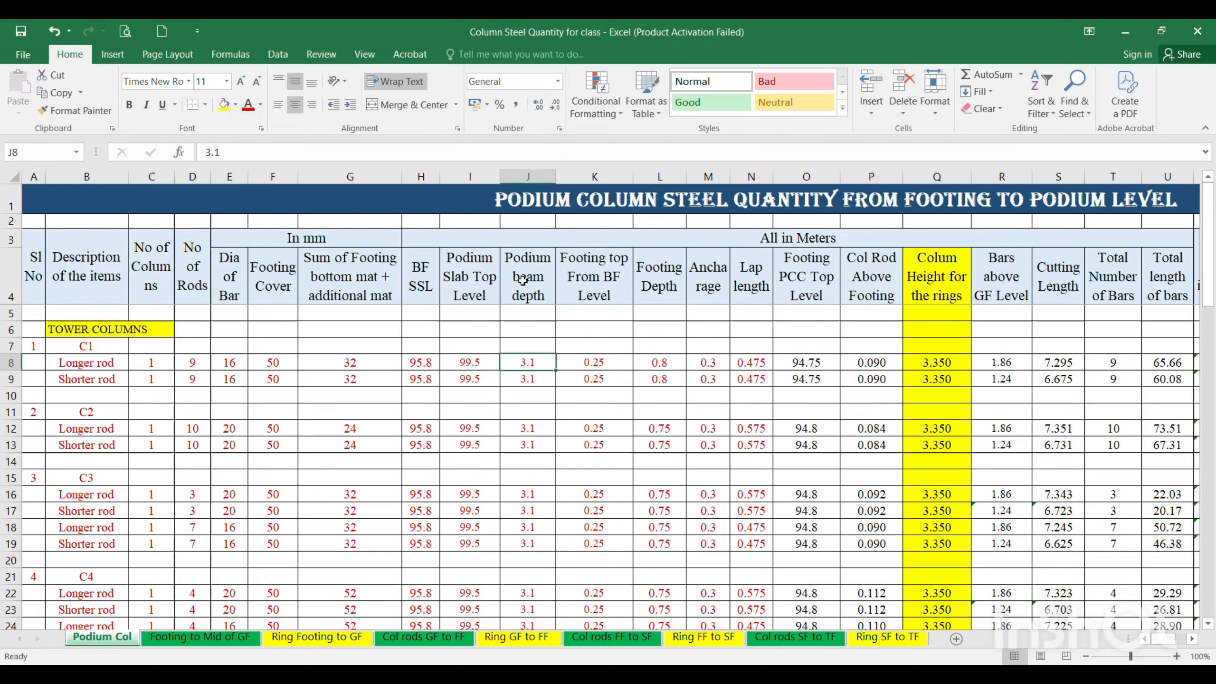
click(517, 296)
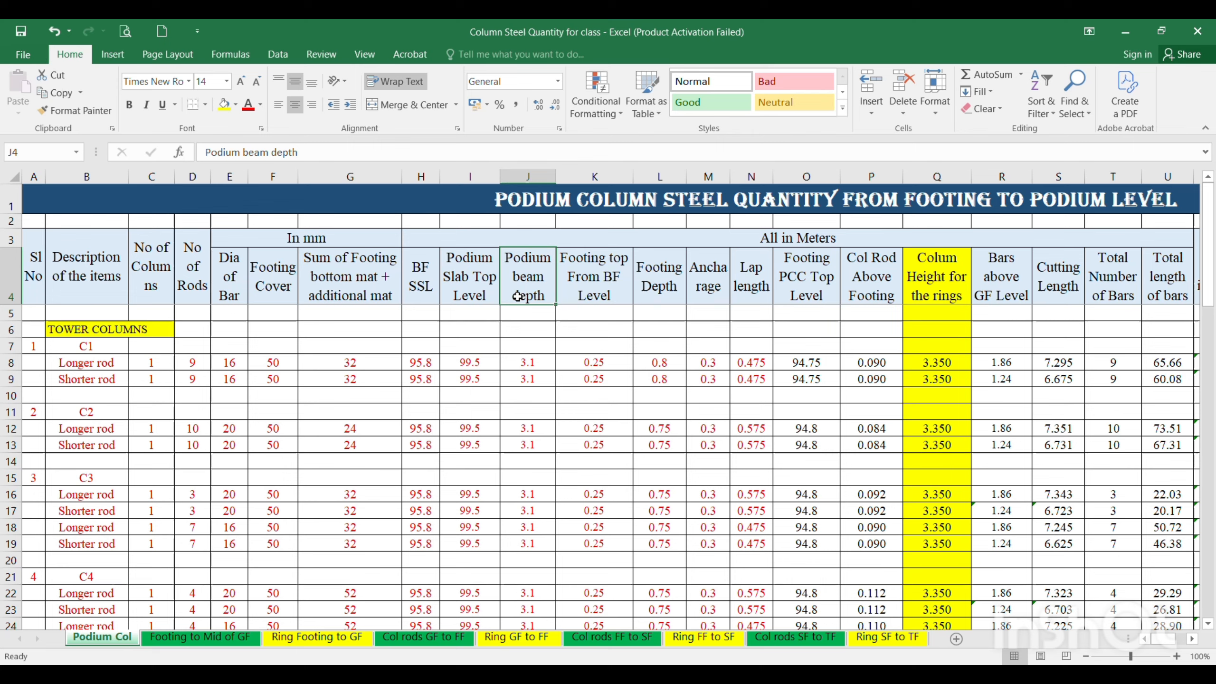
click(581, 299)
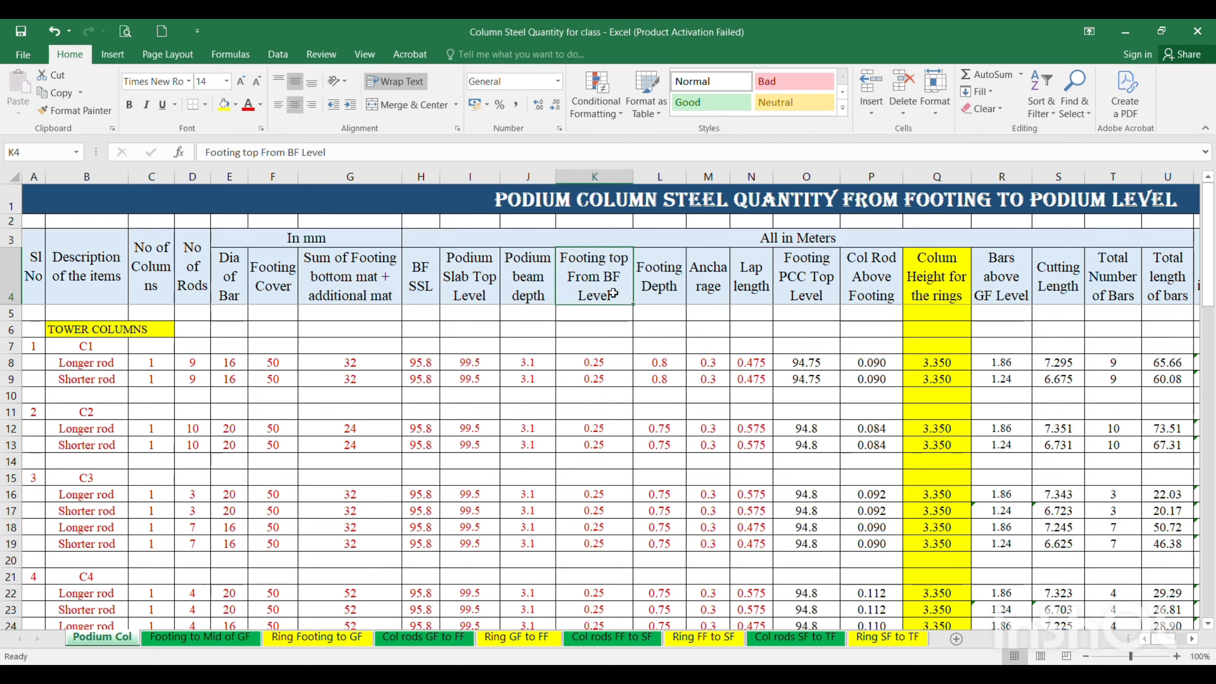
click(662, 274)
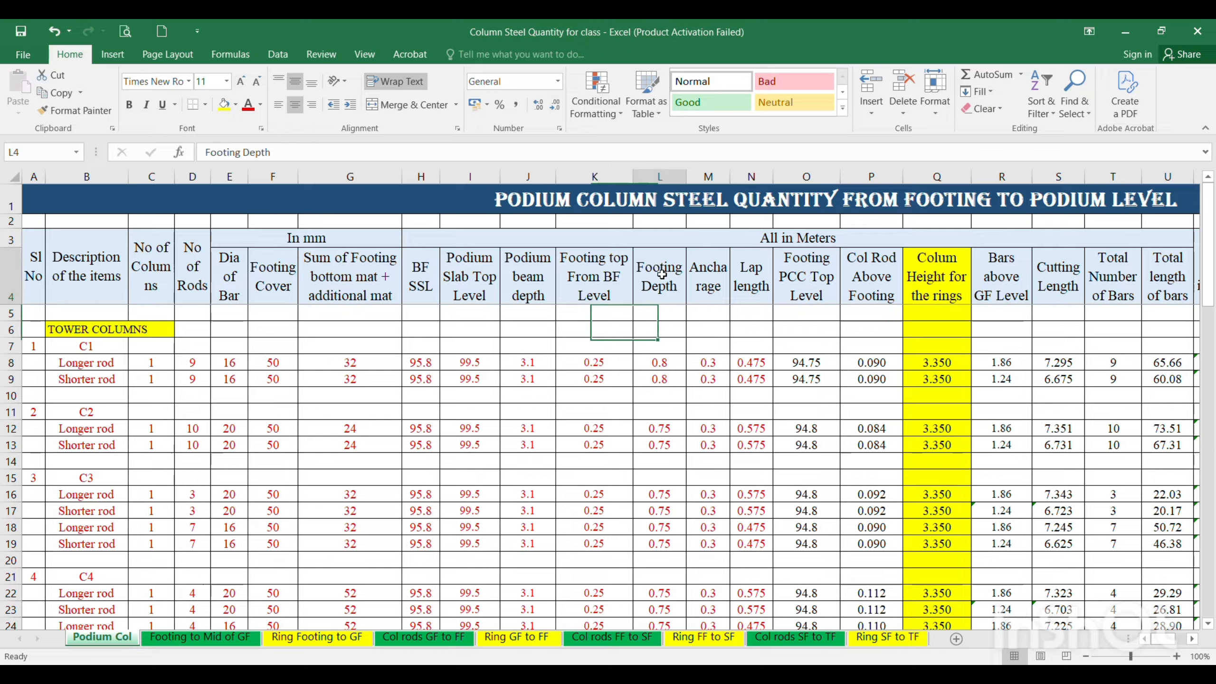
click(707, 297)
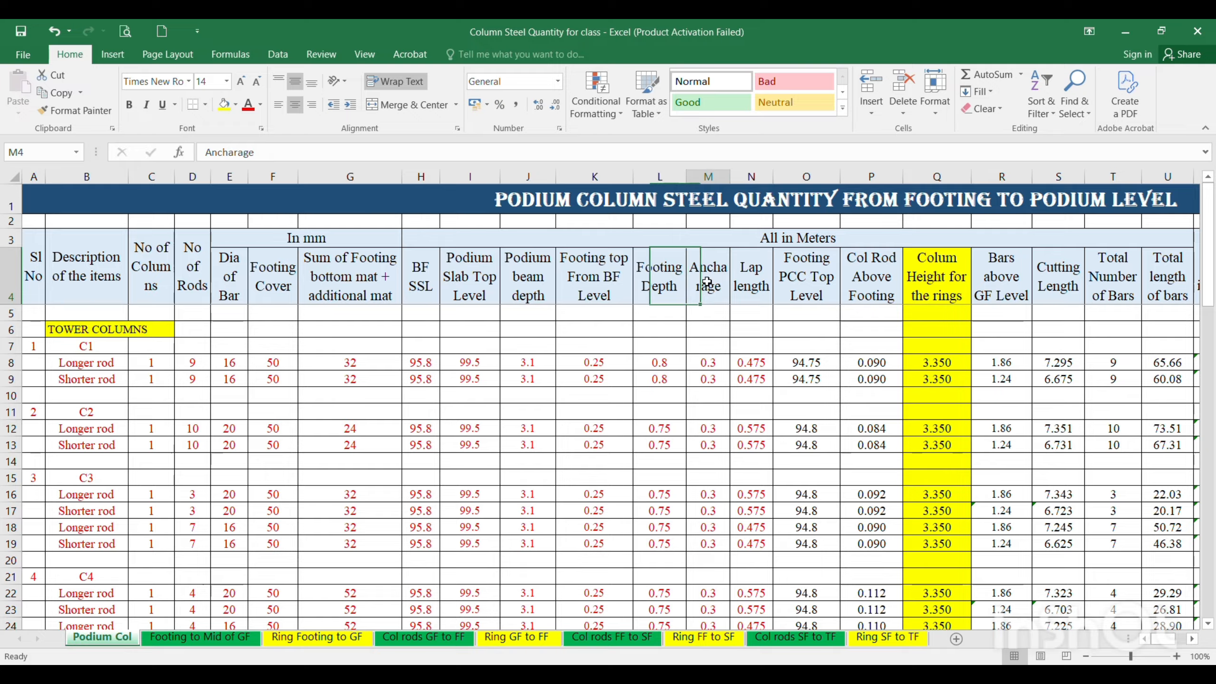
click(737, 289)
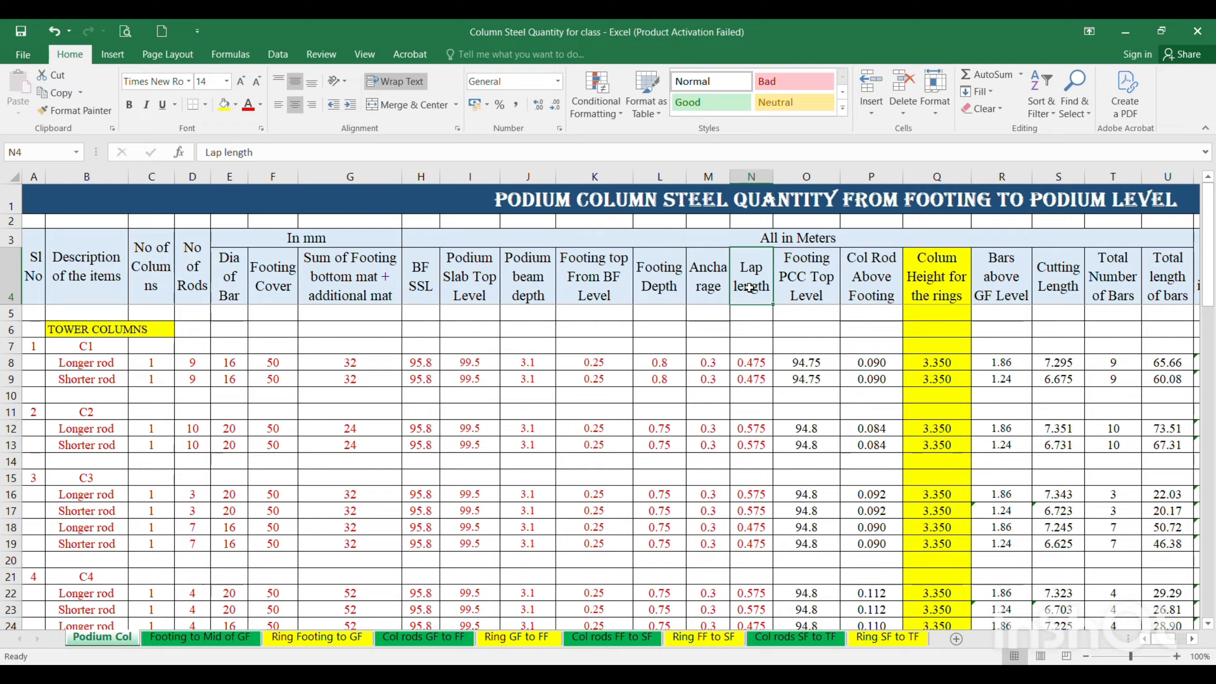
click(751, 363)
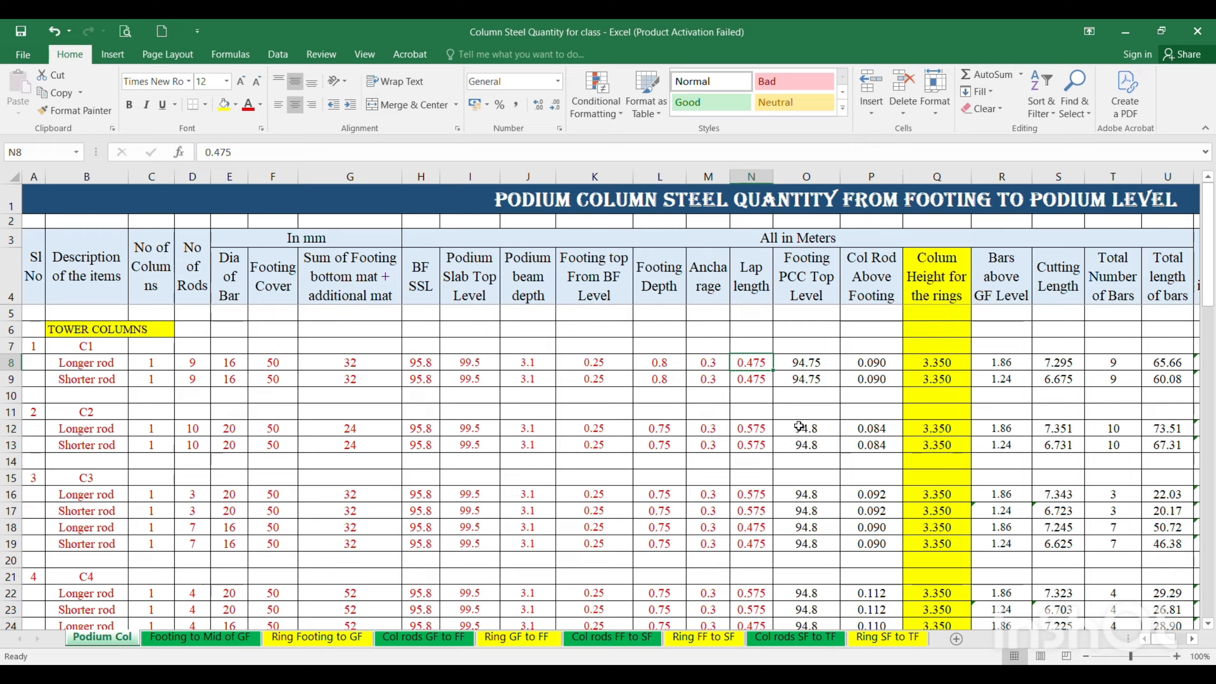
click(813, 282)
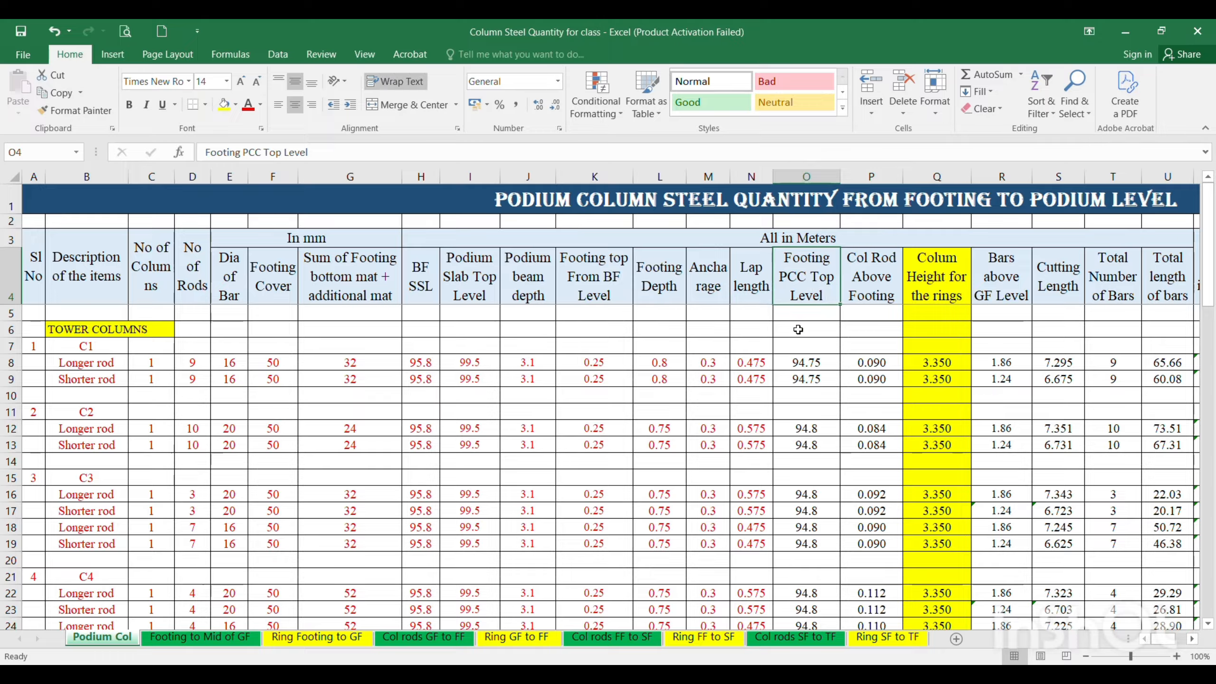
click(880, 276)
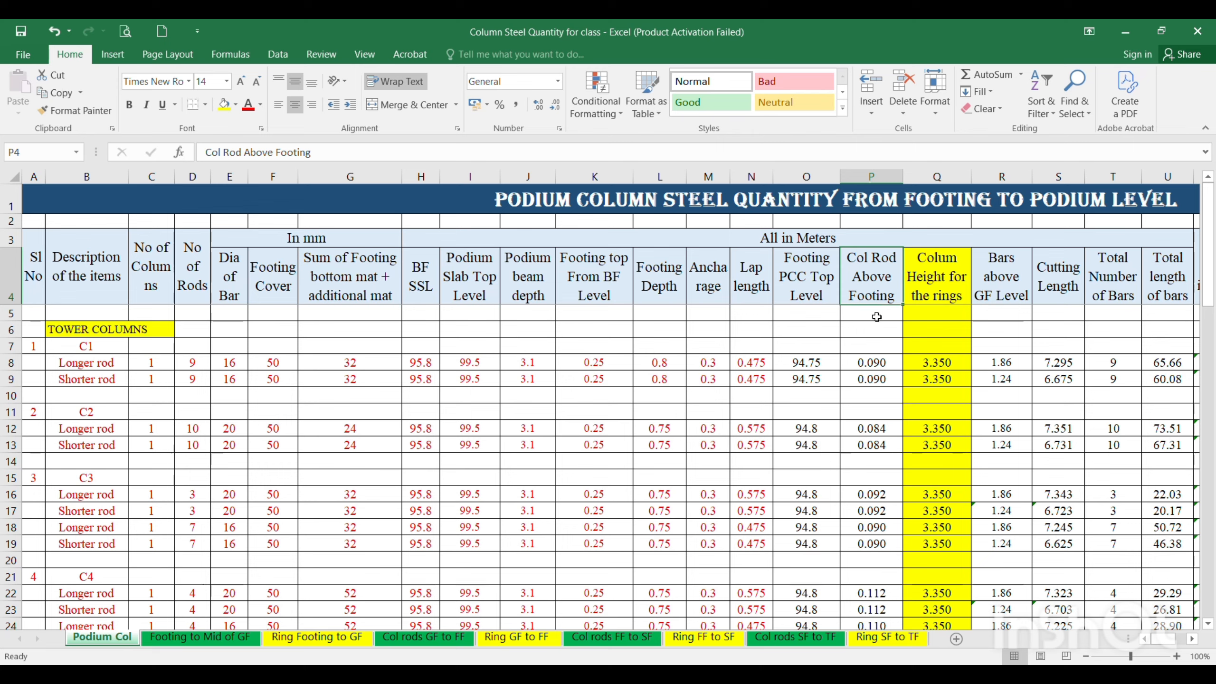
click(879, 365)
click(937, 280)
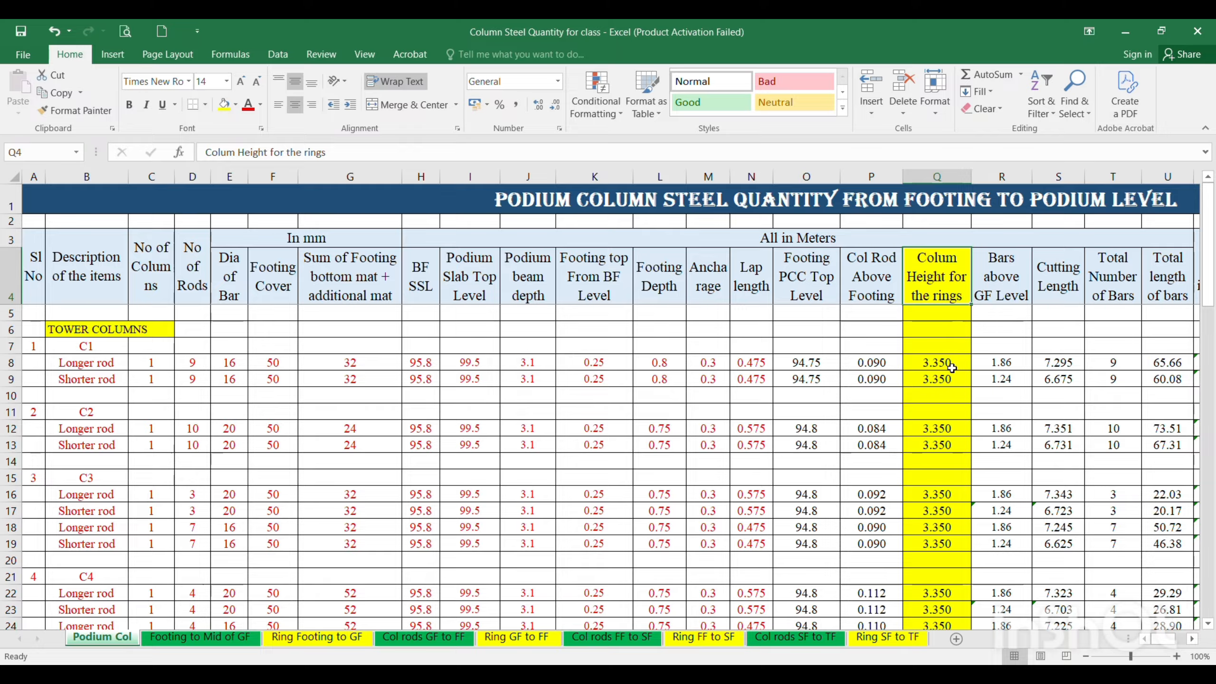
click(936, 362)
click(940, 381)
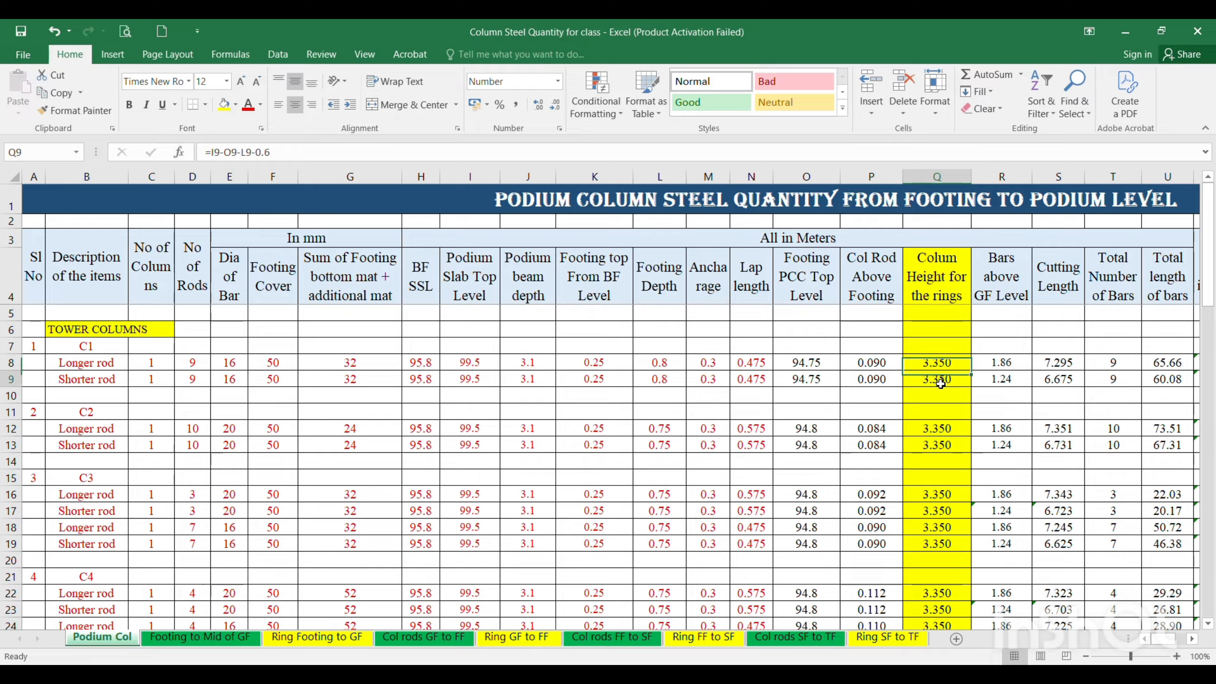
Review the remaining headings from Bars above GF Level through the dia wise total weight columns.
click(996, 293)
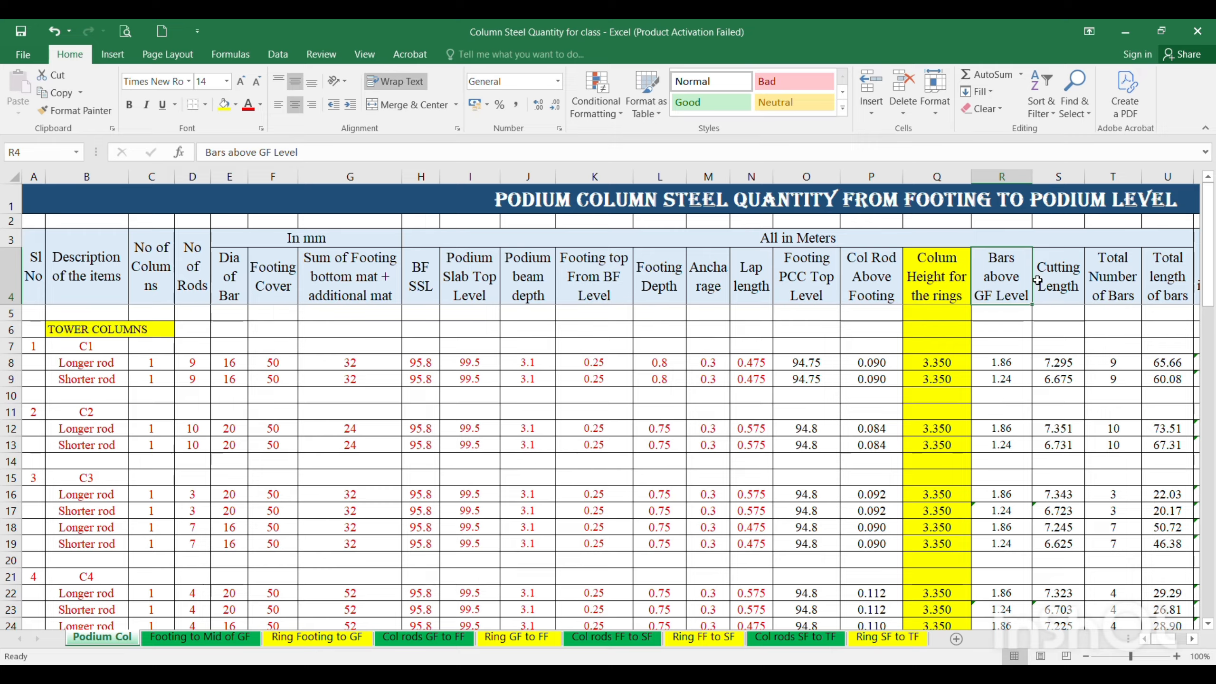
key(Right)
key(Right)
key(Right)
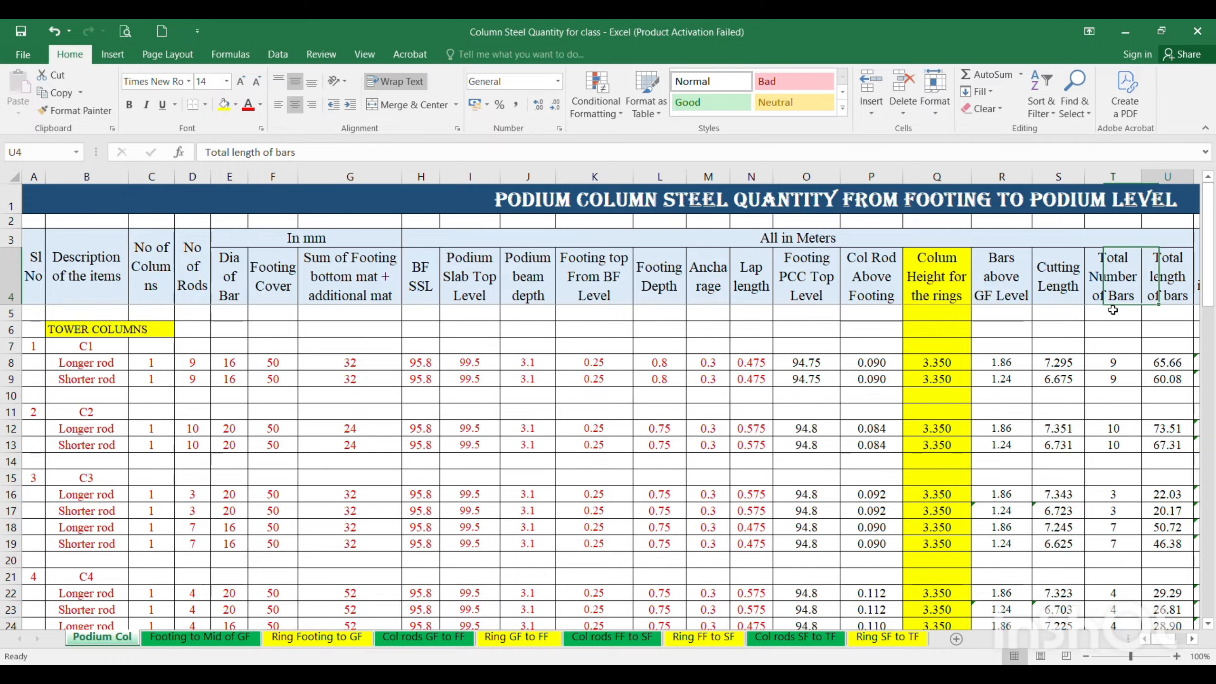
key(Right)
key(Right)
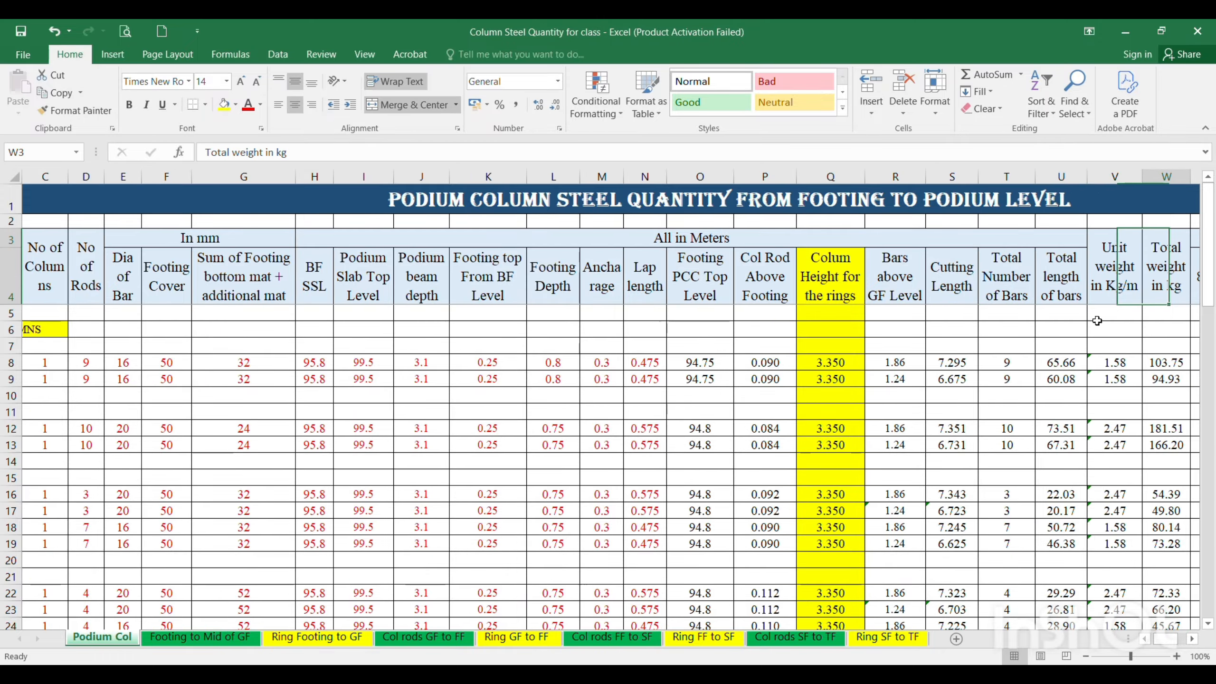
key(Right)
key(Right)
click(1047, 271)
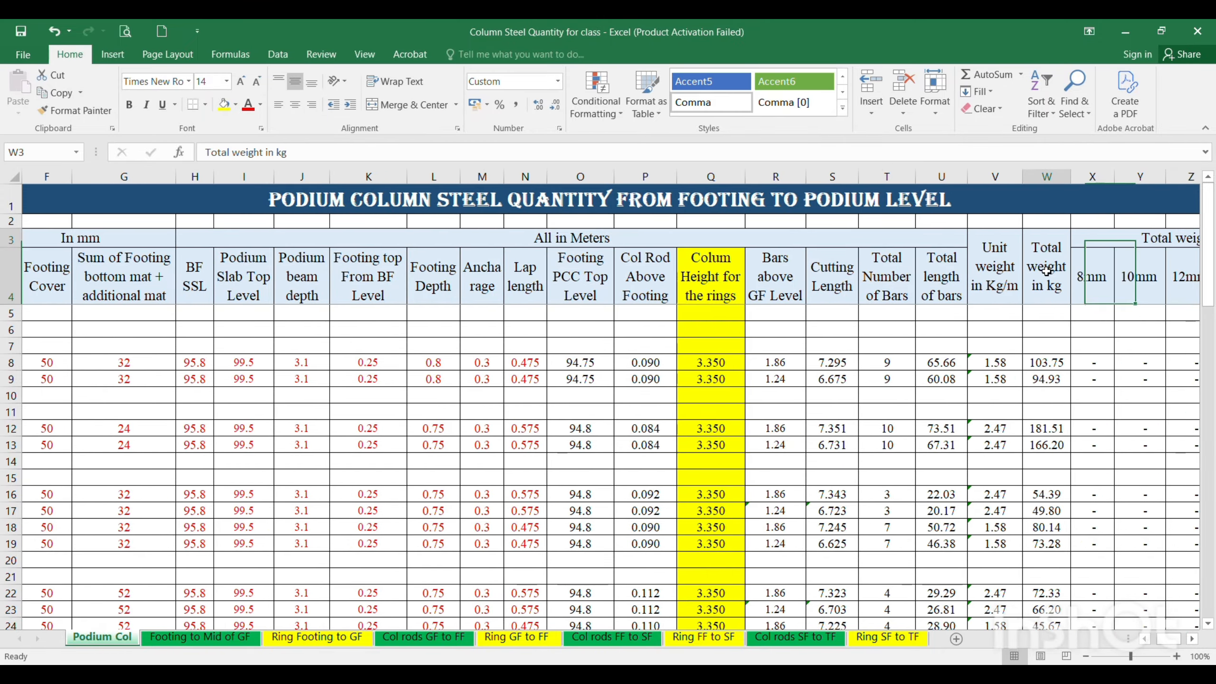
key(Right)
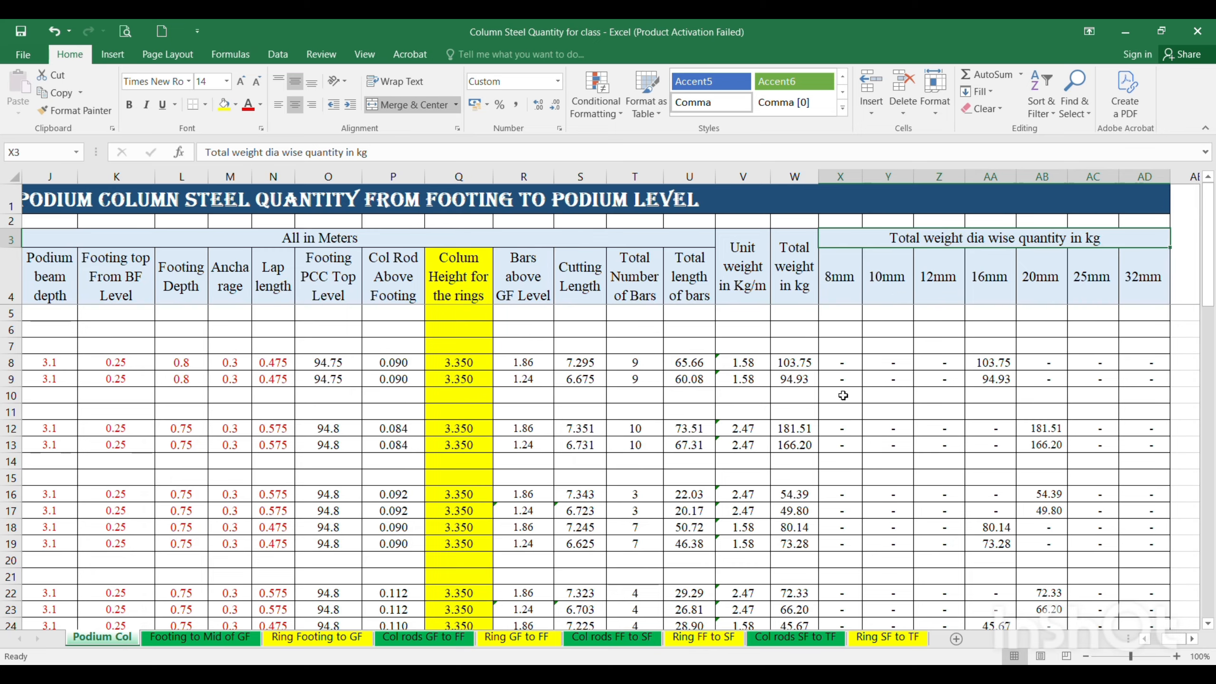
key(Down)
key(Down)
key(Down)
key(Down)
key(Down)
key(Left)
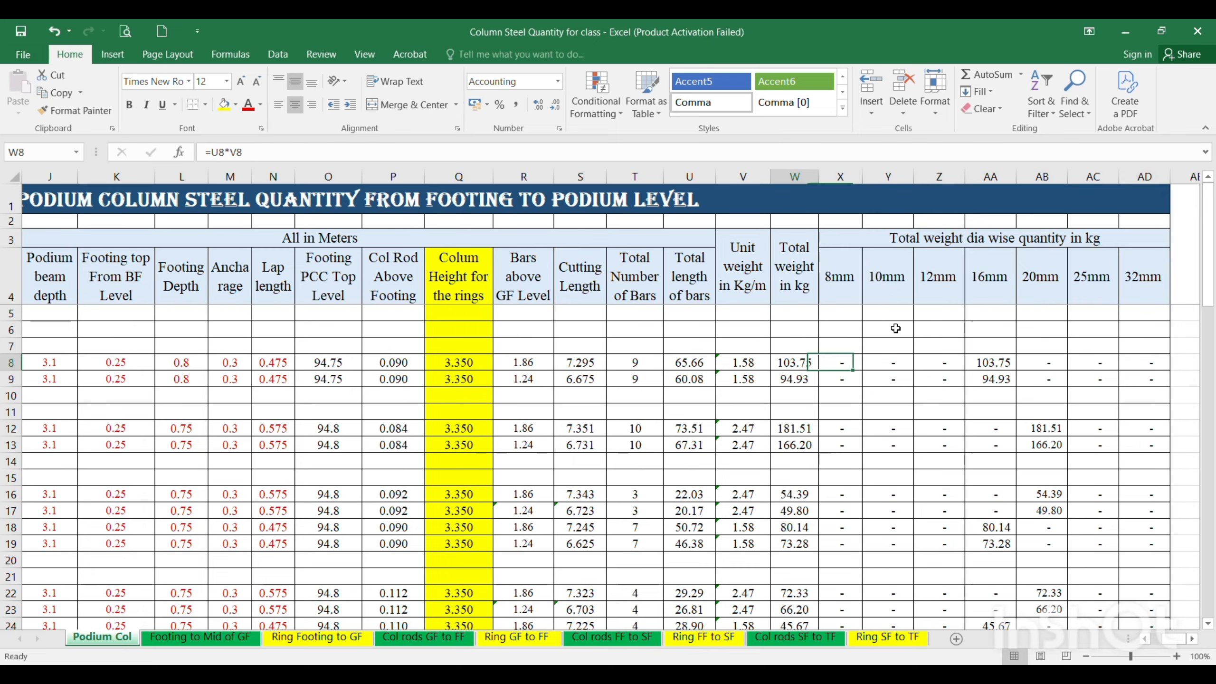
key(Home)
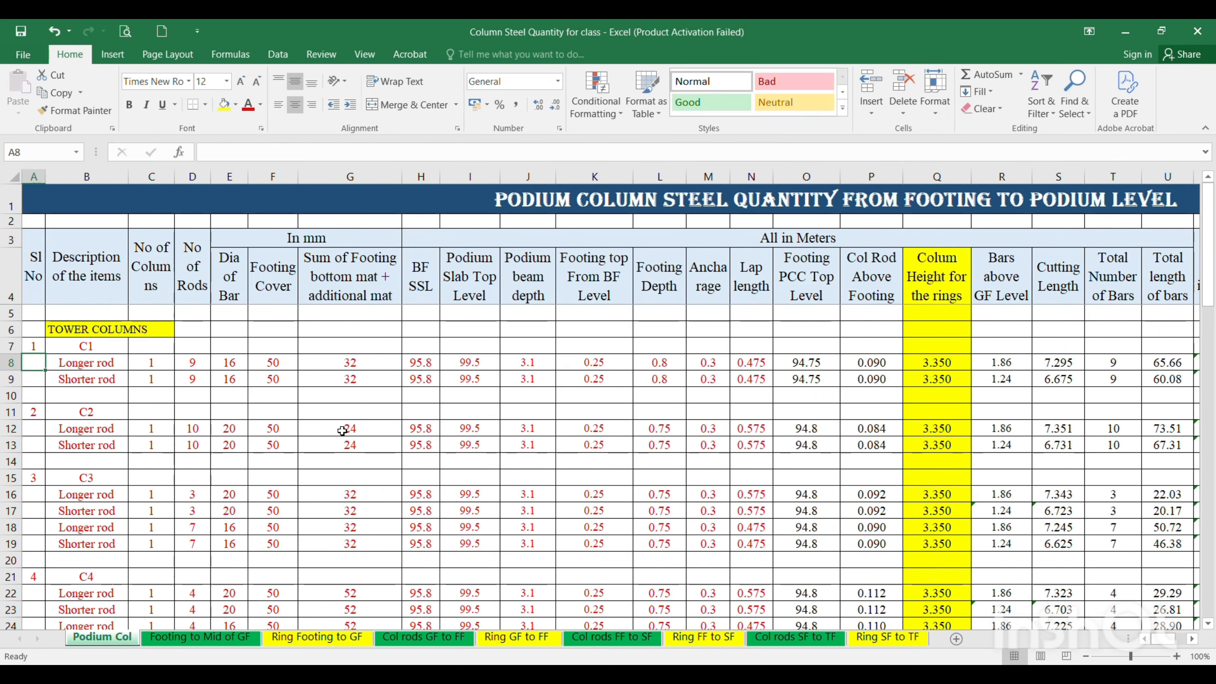
Delete rows 11 to 64 holding the C2 and following column entries, keeping only the C1 block.
scroll(343, 431, down, 2)
scroll(48, 311, up, 1)
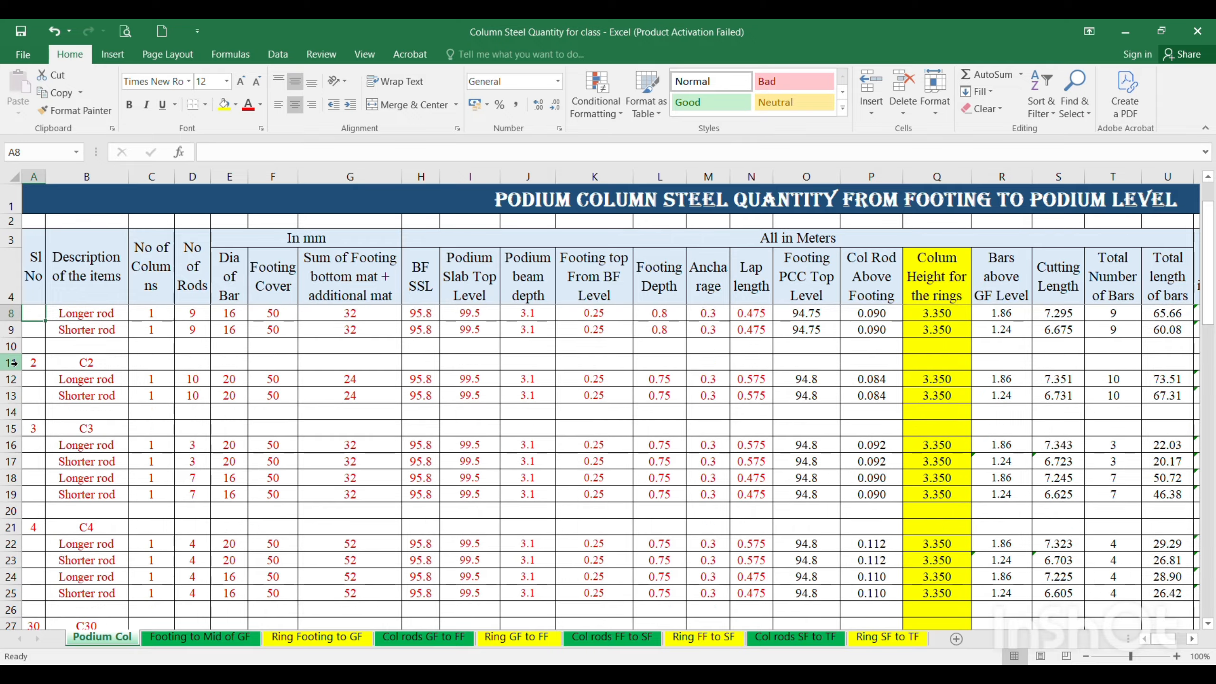
drag(12, 363, 52, 461)
right_click(10, 430)
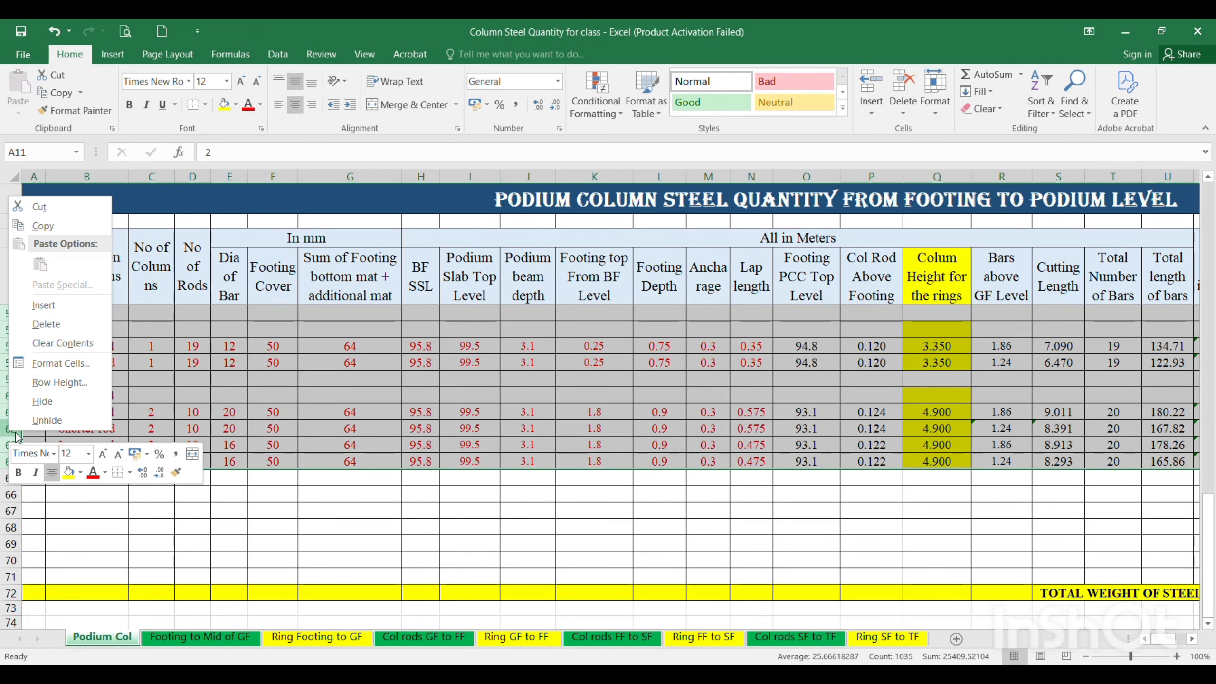
click(69, 333)
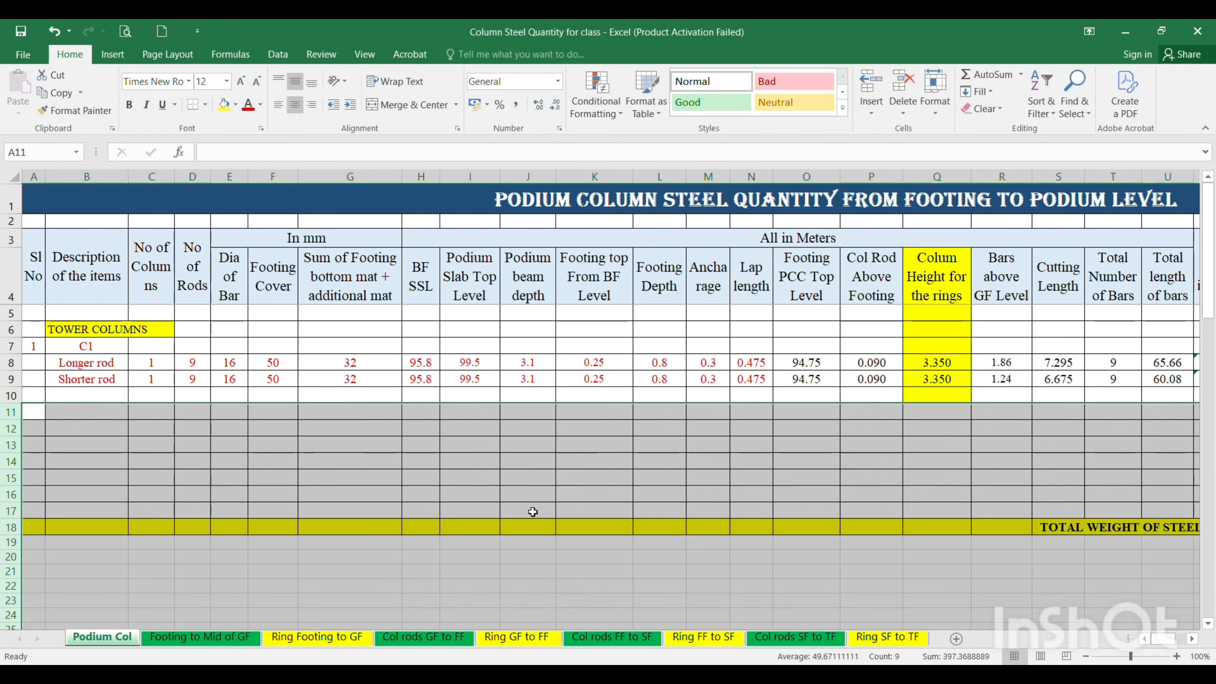
click(478, 430)
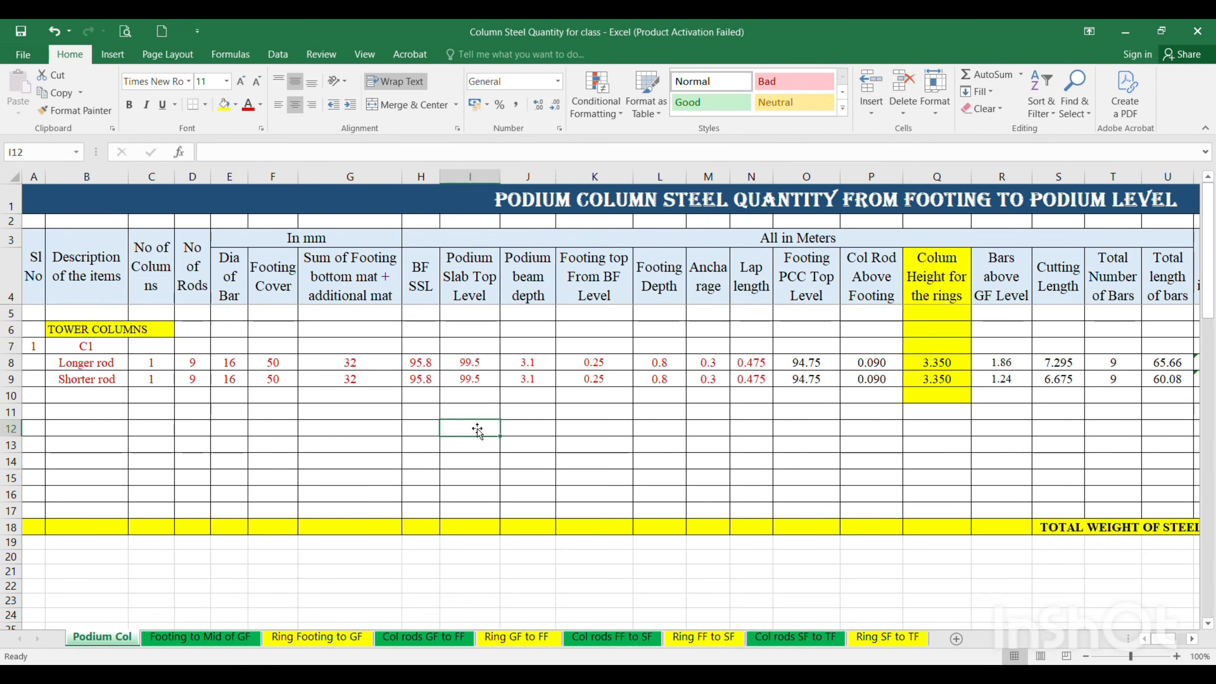
Change the TOWER COLUMNS label in B6 to PODIUM COLUMNS.
click(66, 330)
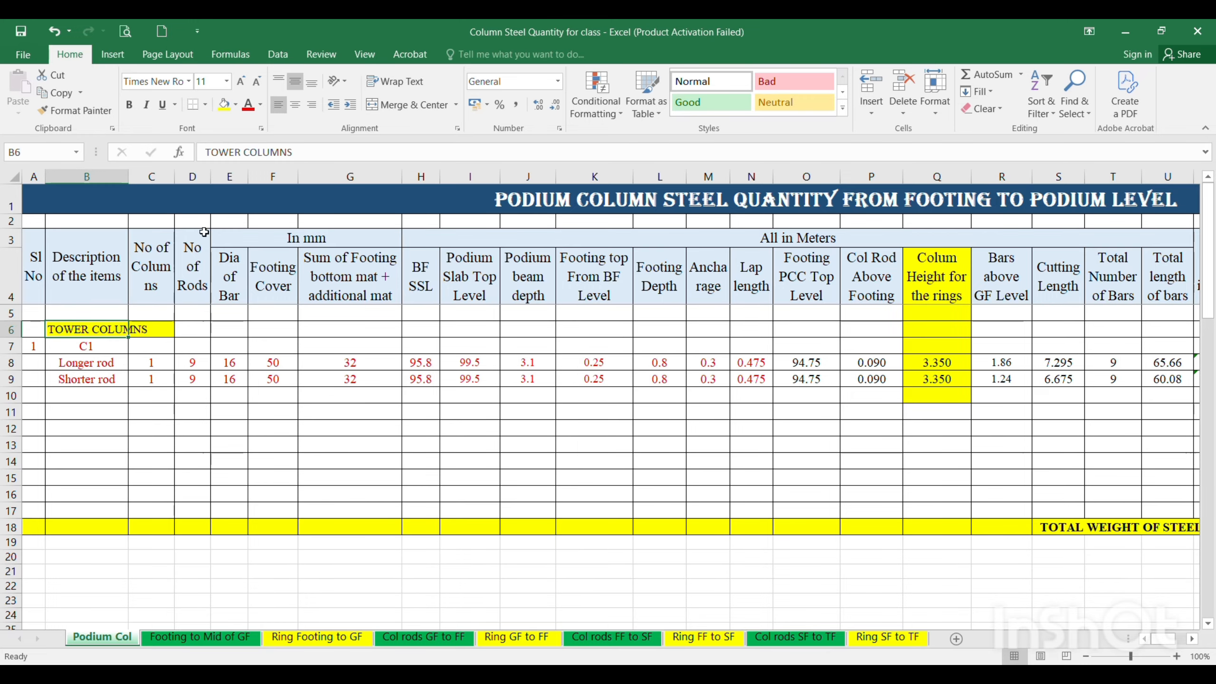
double_click(240, 152)
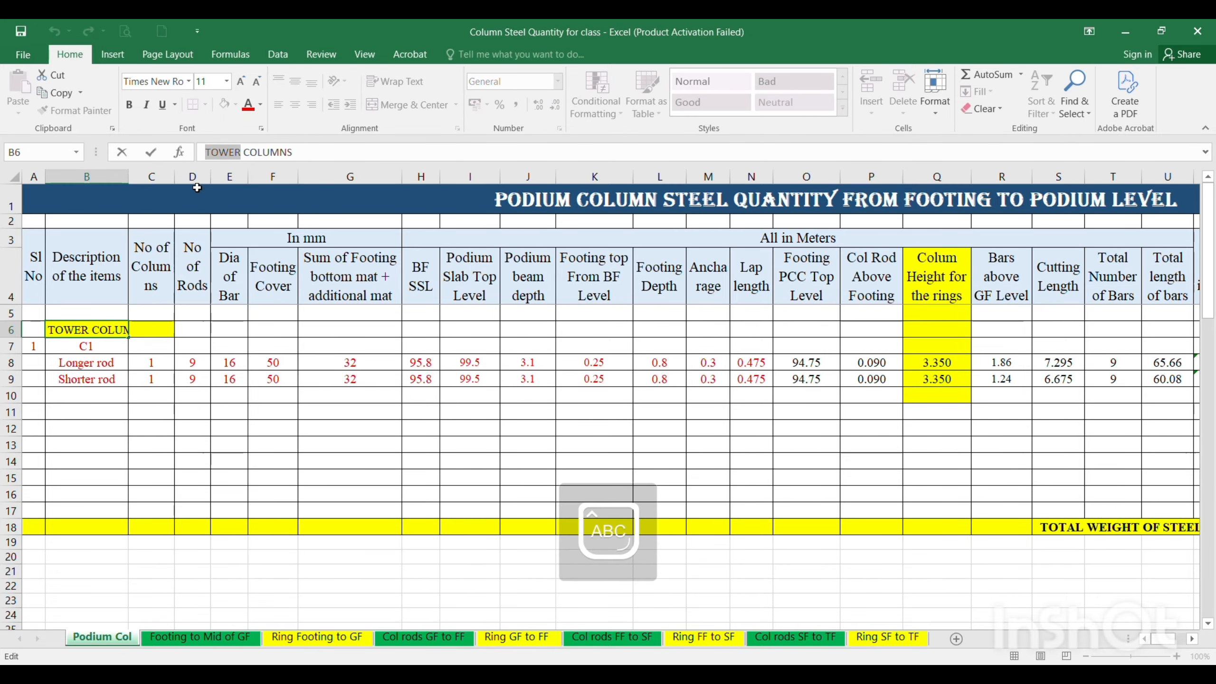
text(PODIUM)
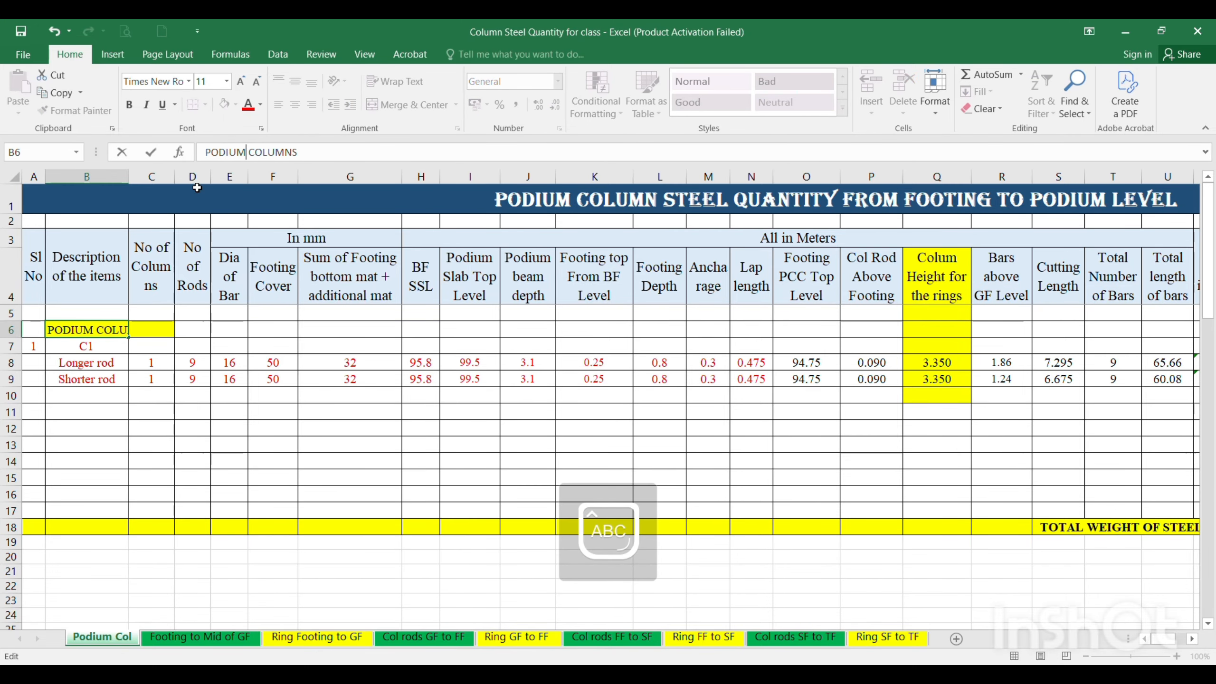
key(Return)
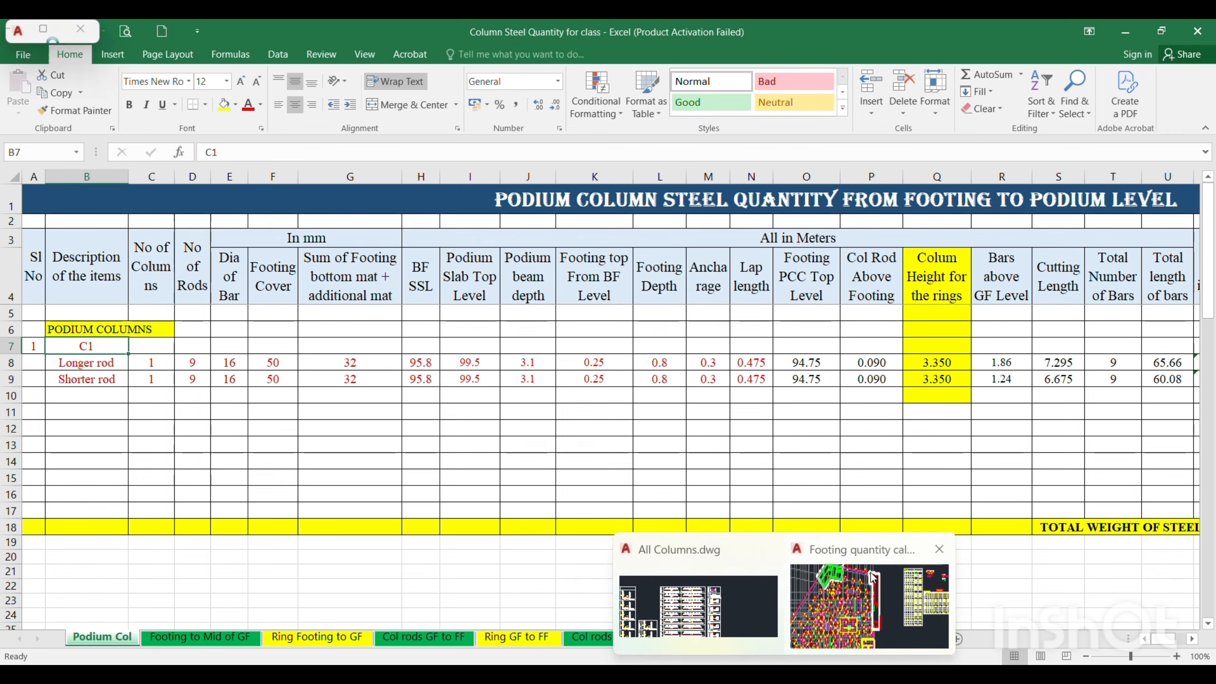
Switch to the Footing quantity calculation drawing in AutoCAD and examine the F18 row of the footing schedule.
click(863, 639)
scroll(484, 285, up, 5)
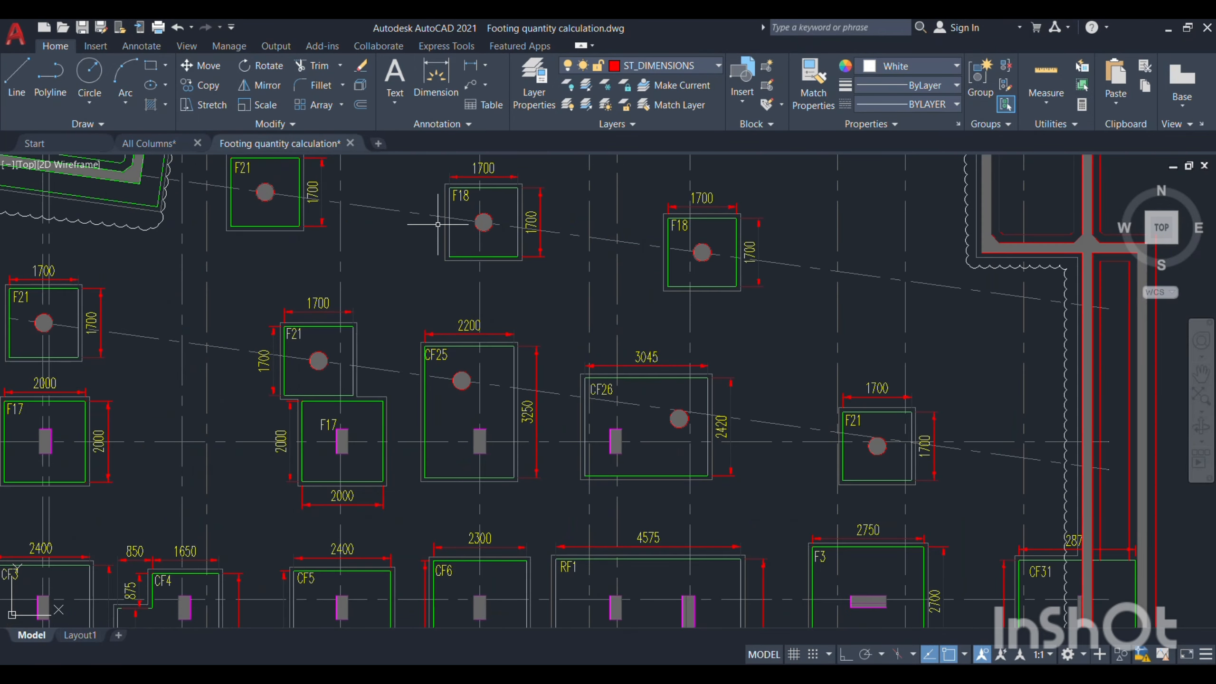
scroll(438, 224, down, 6)
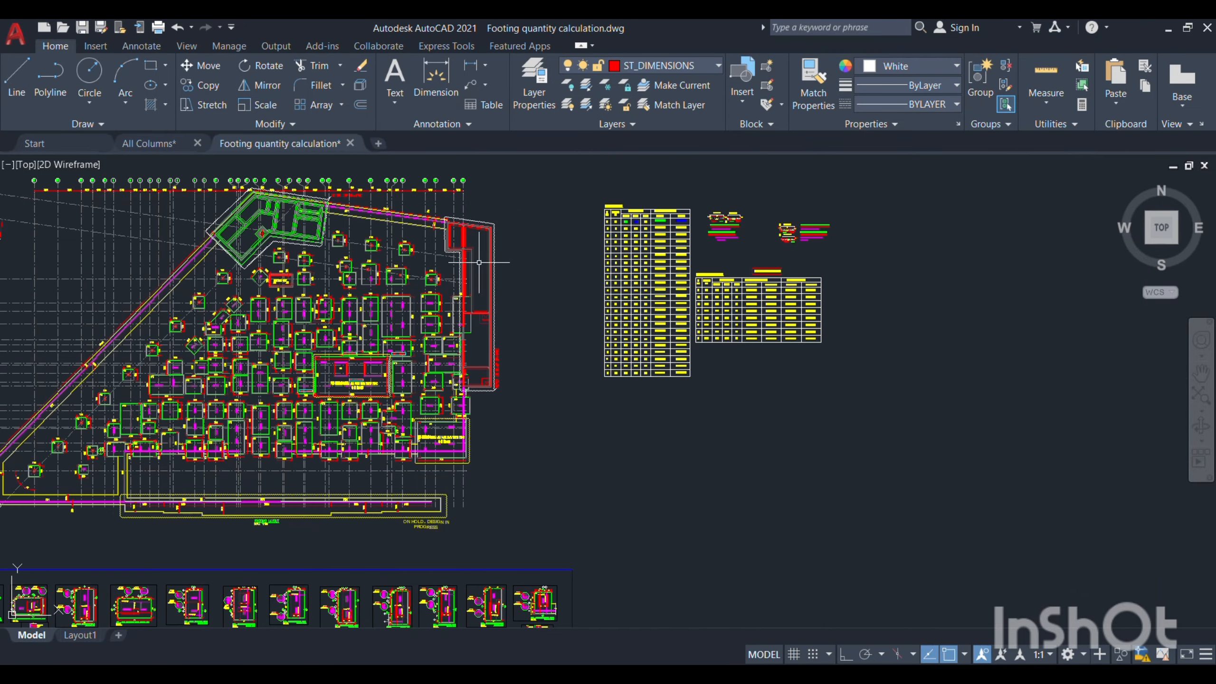
scroll(618, 317, up, 8)
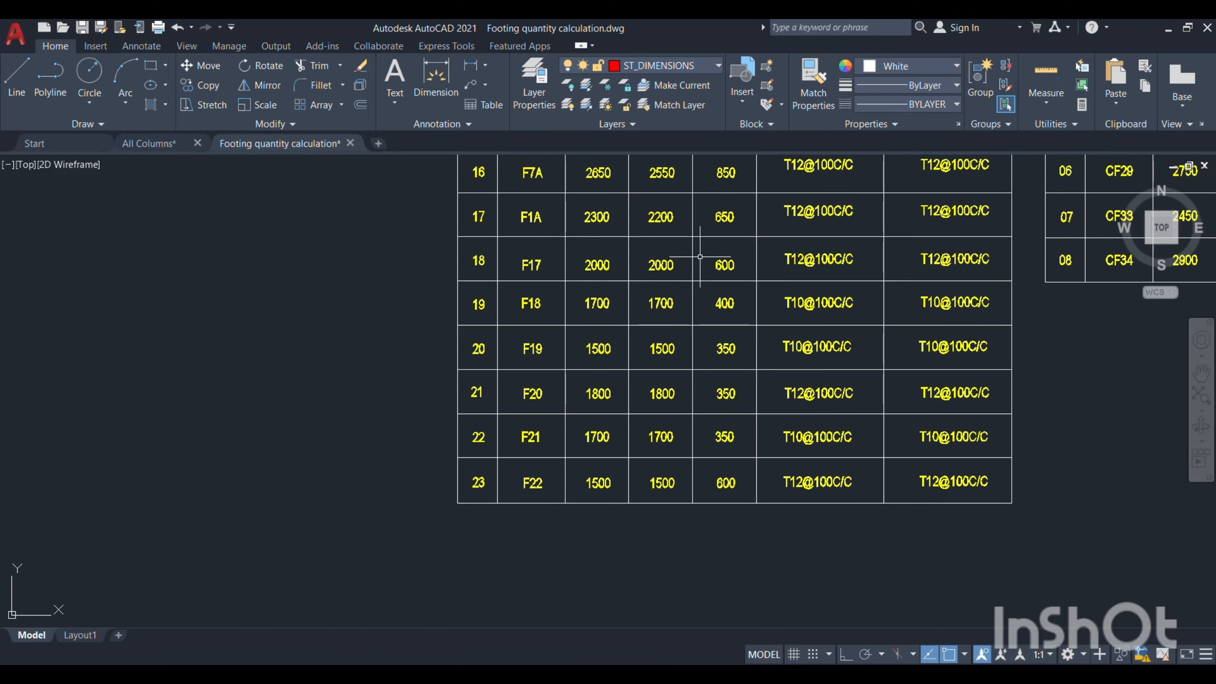
drag(700, 259, 654, 432)
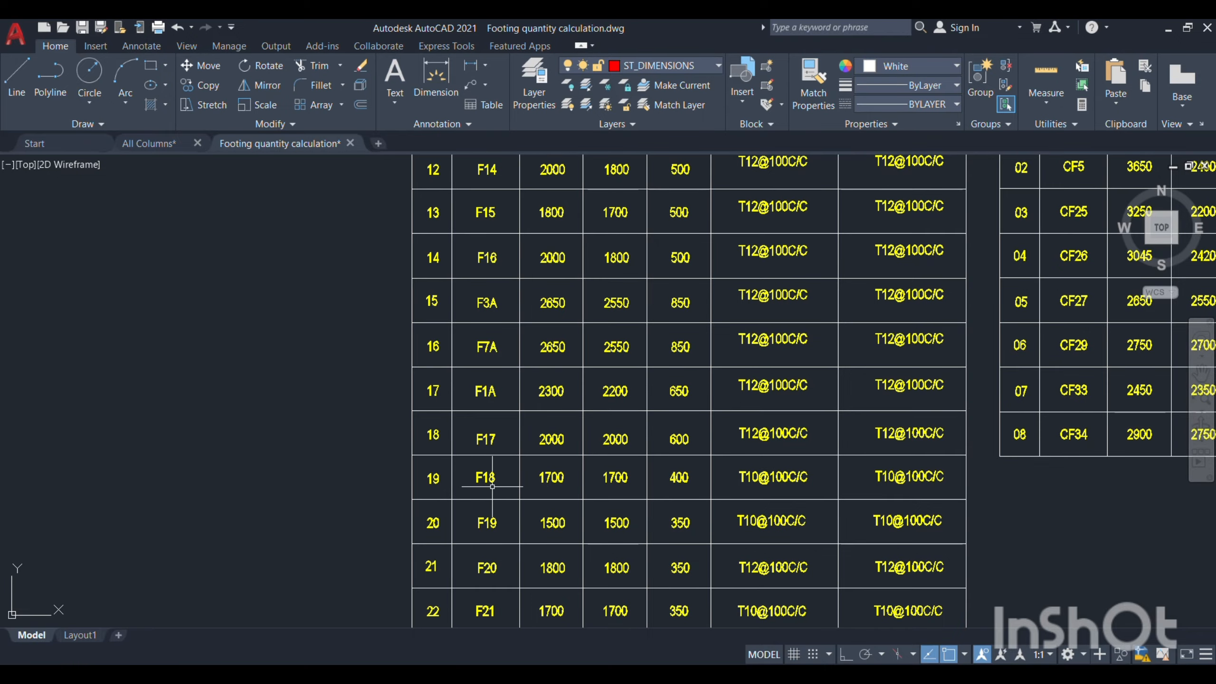
scroll(814, 470, down, 8)
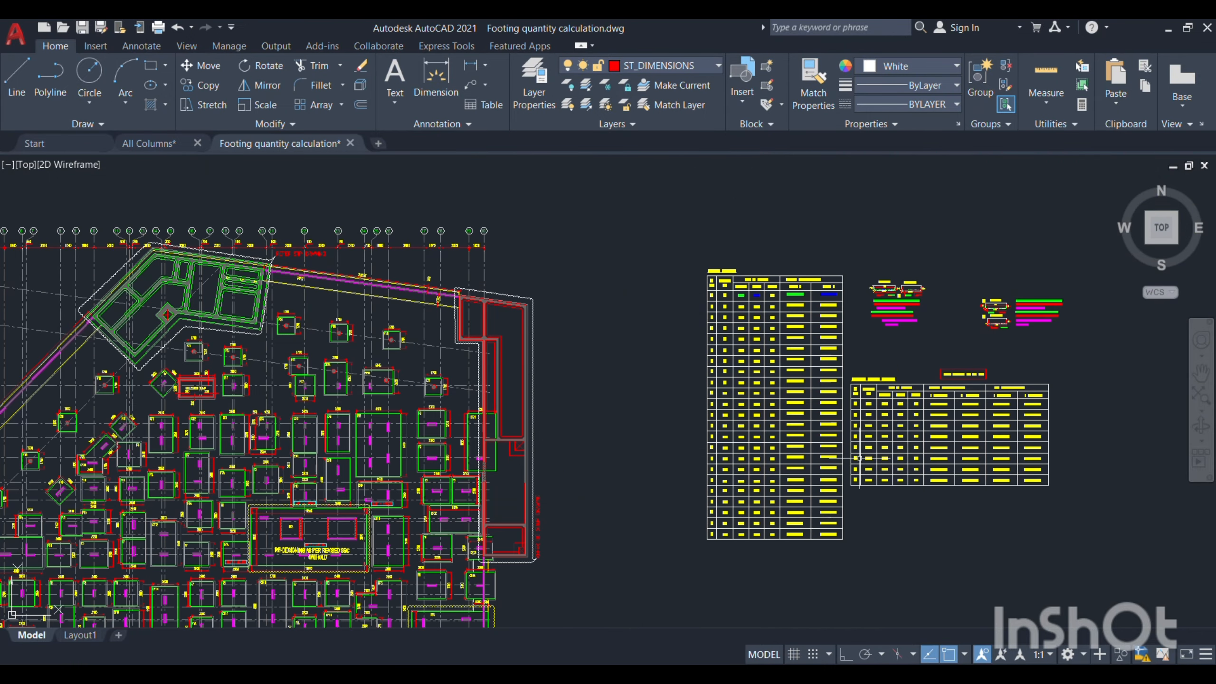
Trace the F18 footings under the circular podium columns along the diagonal grid line and the upper row of the footing plan.
scroll(554, 457, up, 8)
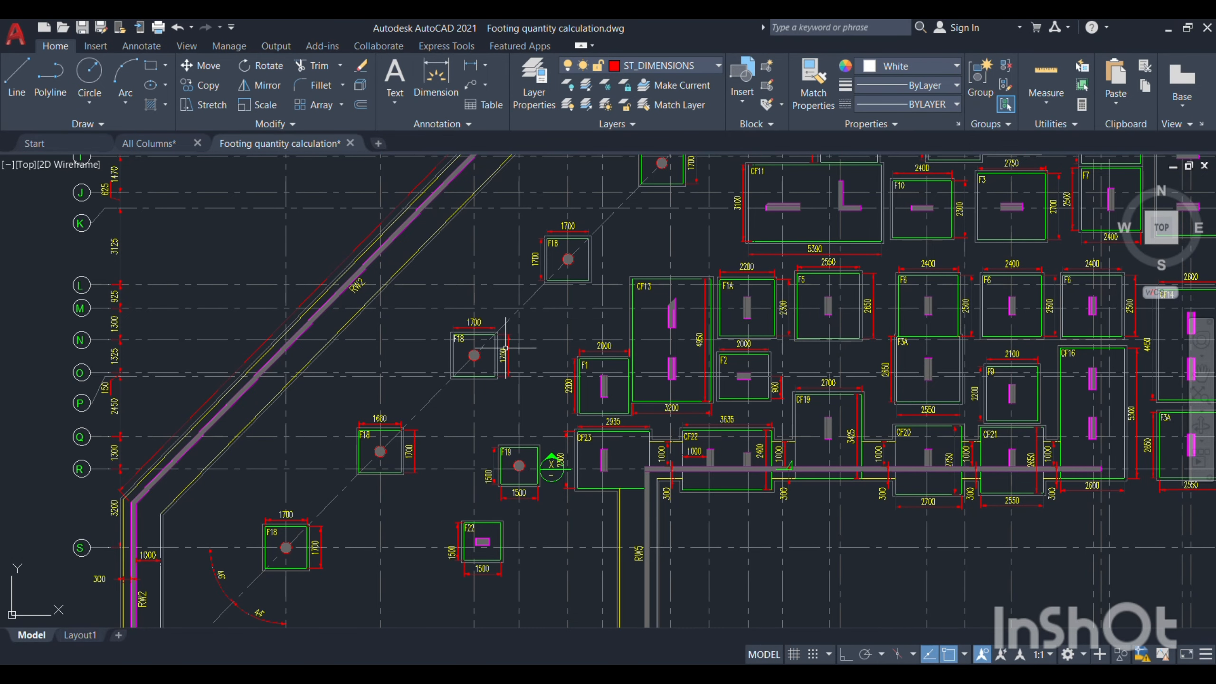
drag(480, 352, 392, 435)
drag(498, 317, 306, 475)
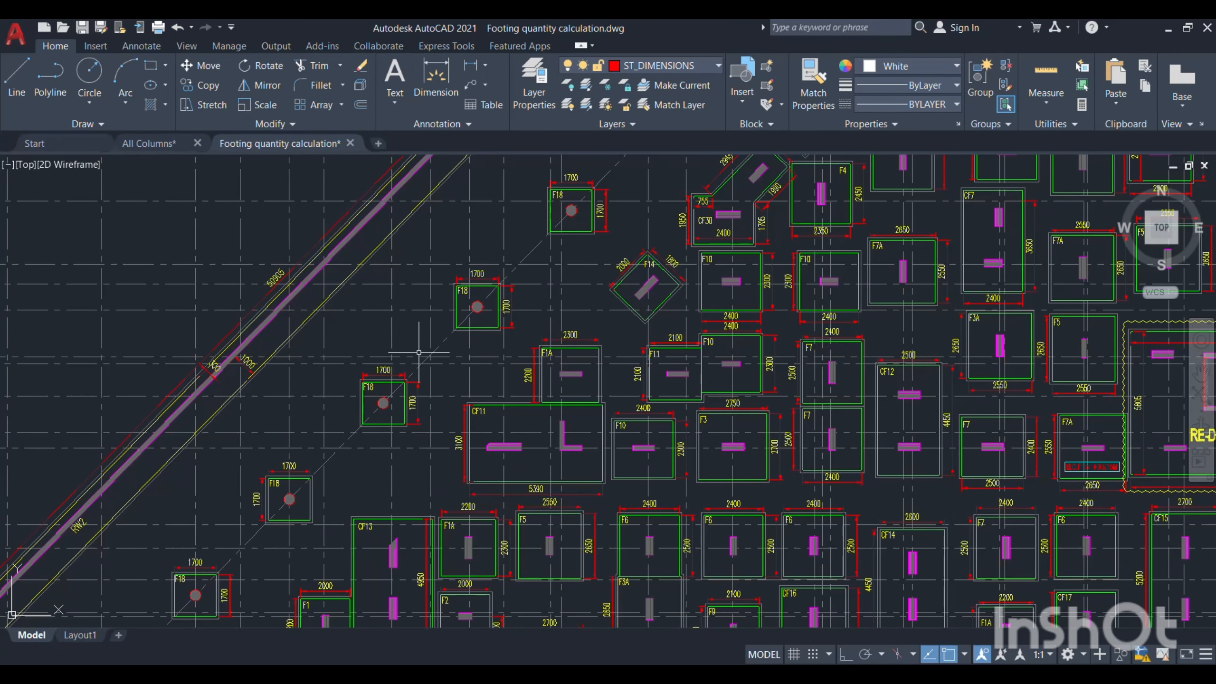
drag(470, 311, 201, 541)
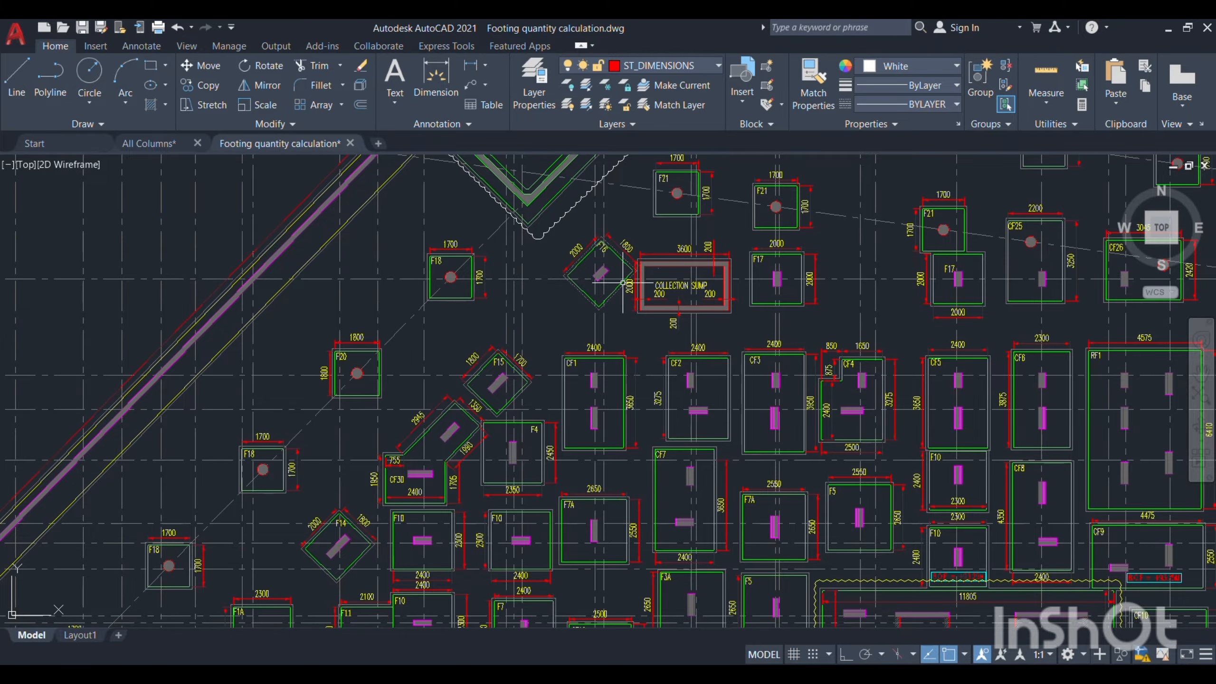
drag(706, 241, 304, 459)
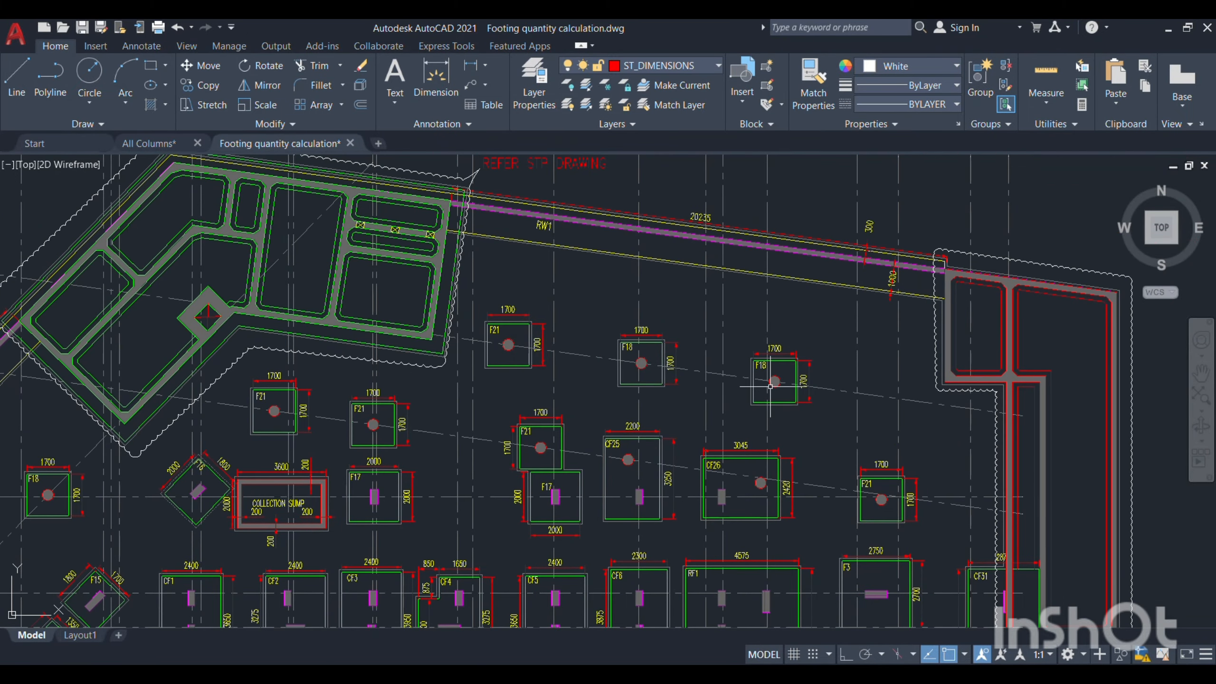
scroll(770, 386, up, 2)
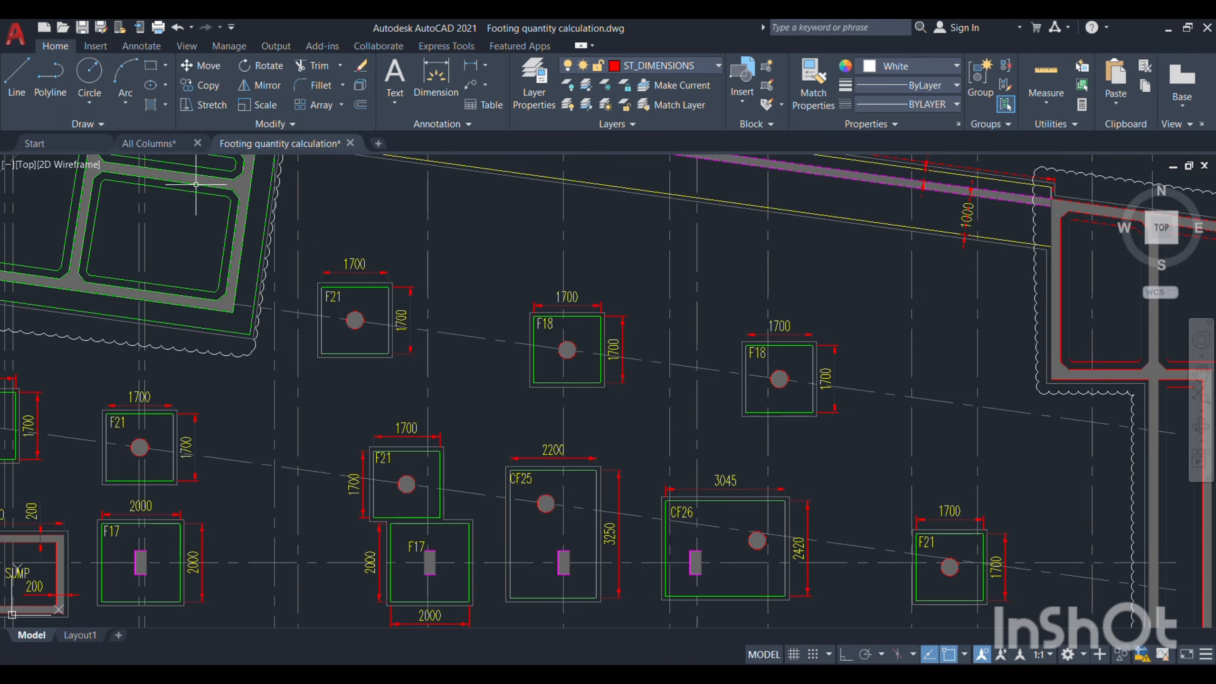
Examine the podium column numbers PC3, PC4 and PC5 on the column layout in the All Columns drawing.
click(149, 143)
scroll(967, 387, down, 11)
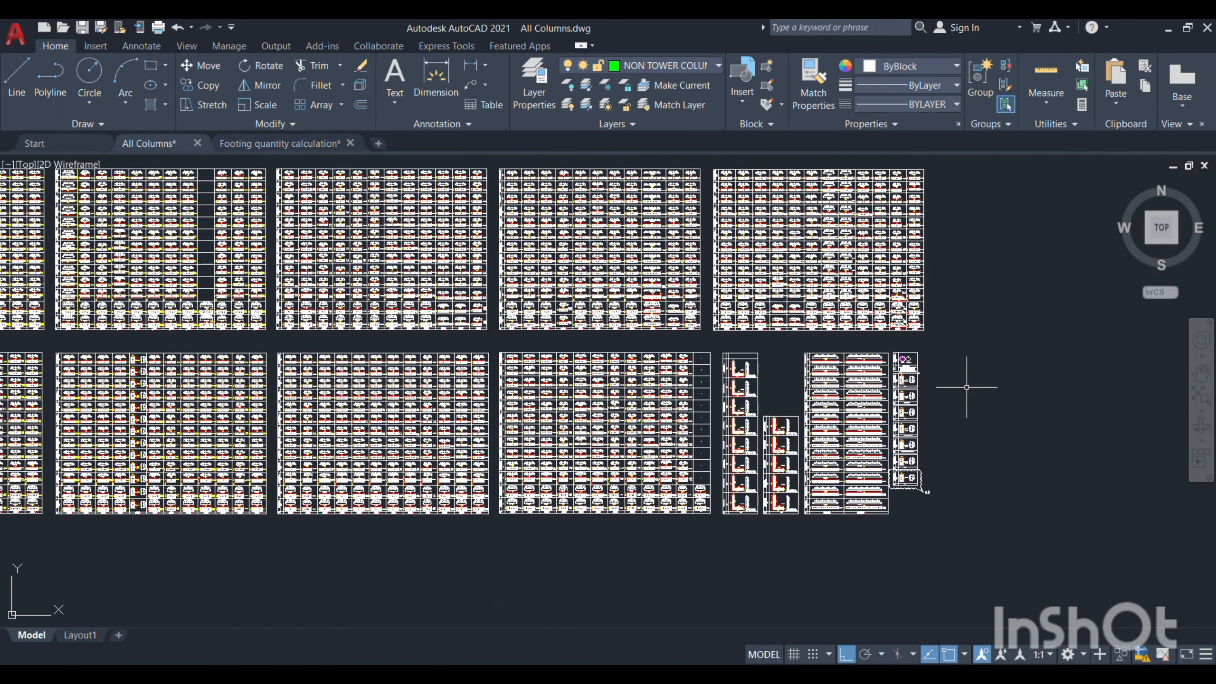
scroll(569, 363, up, 6)
scroll(737, 363, up, 5)
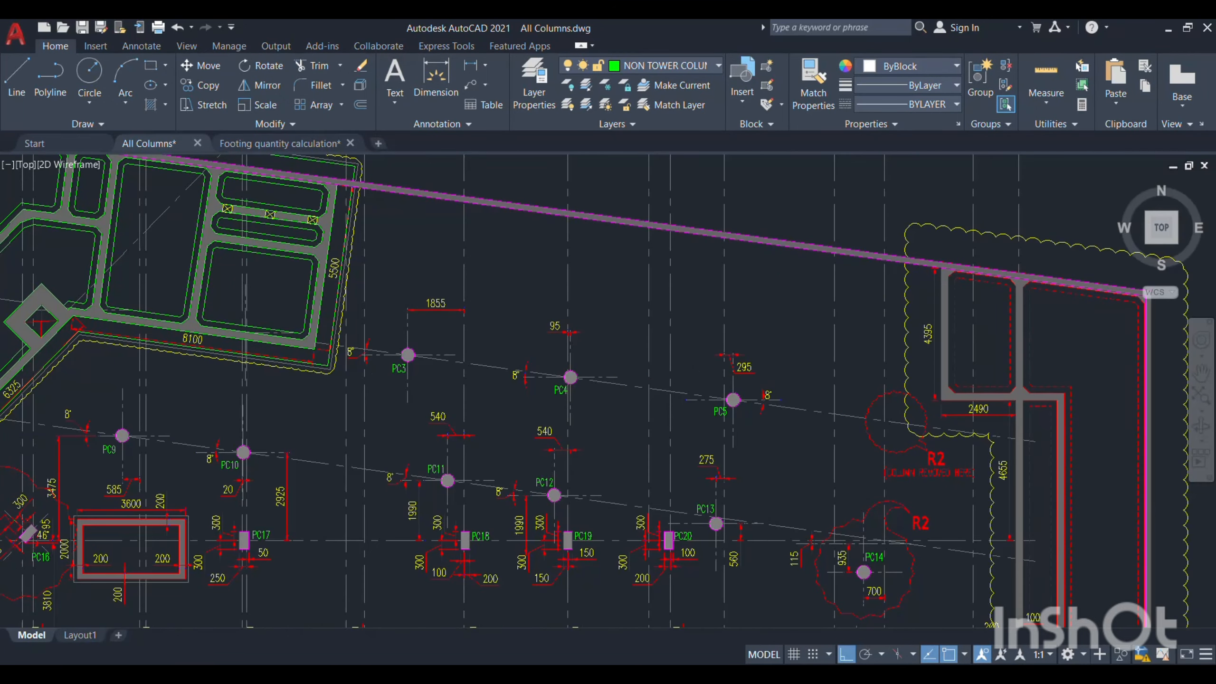
scroll(557, 361, down, 2)
drag(604, 400, 566, 428)
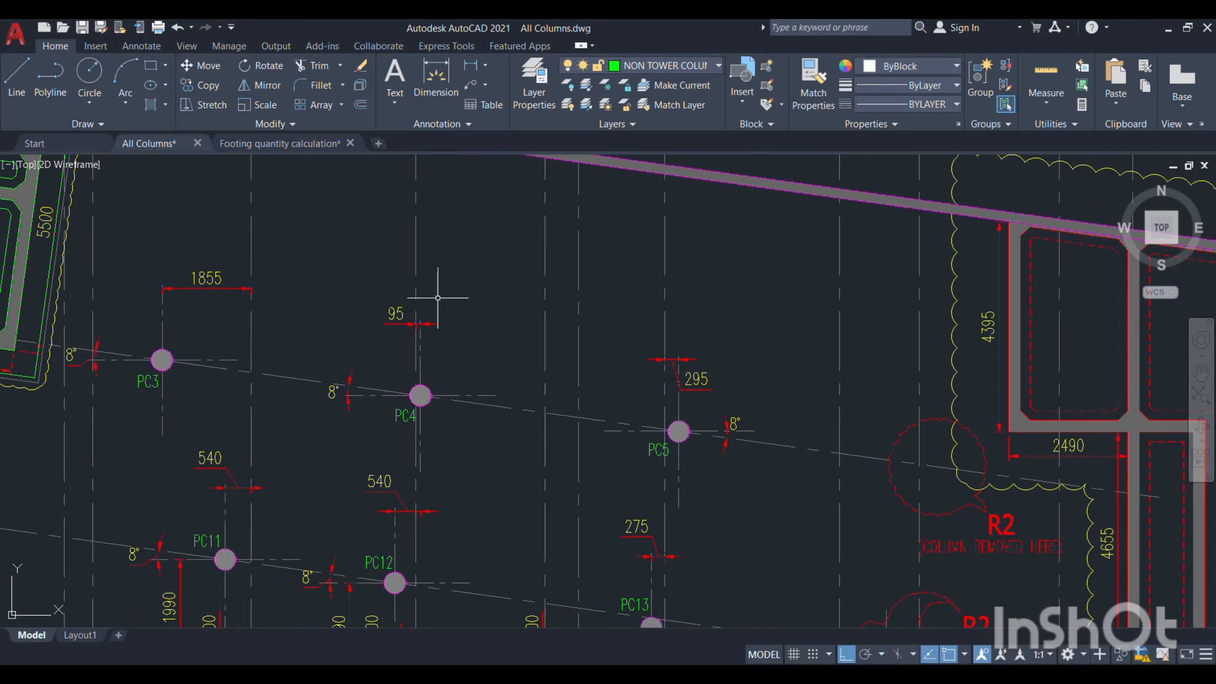
Compare the grid positions of the two upper F18 footings with columns PC4 and PC5 in the All Columns drawing.
click(297, 144)
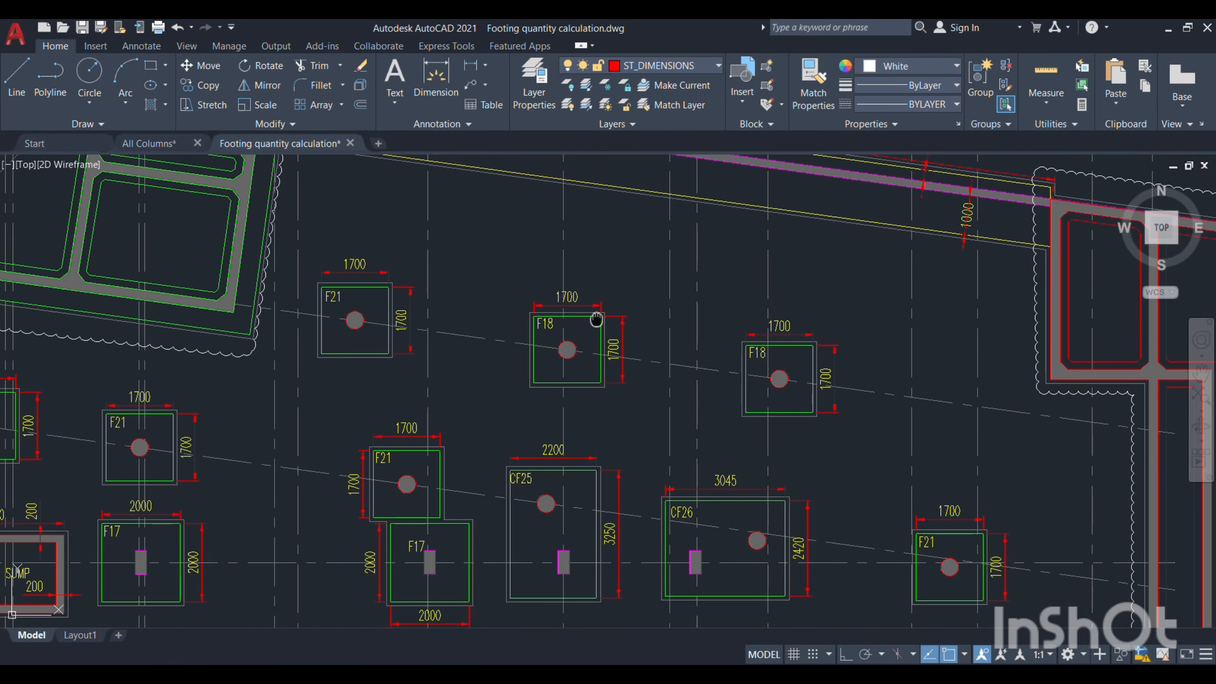
scroll(594, 335, down, 3)
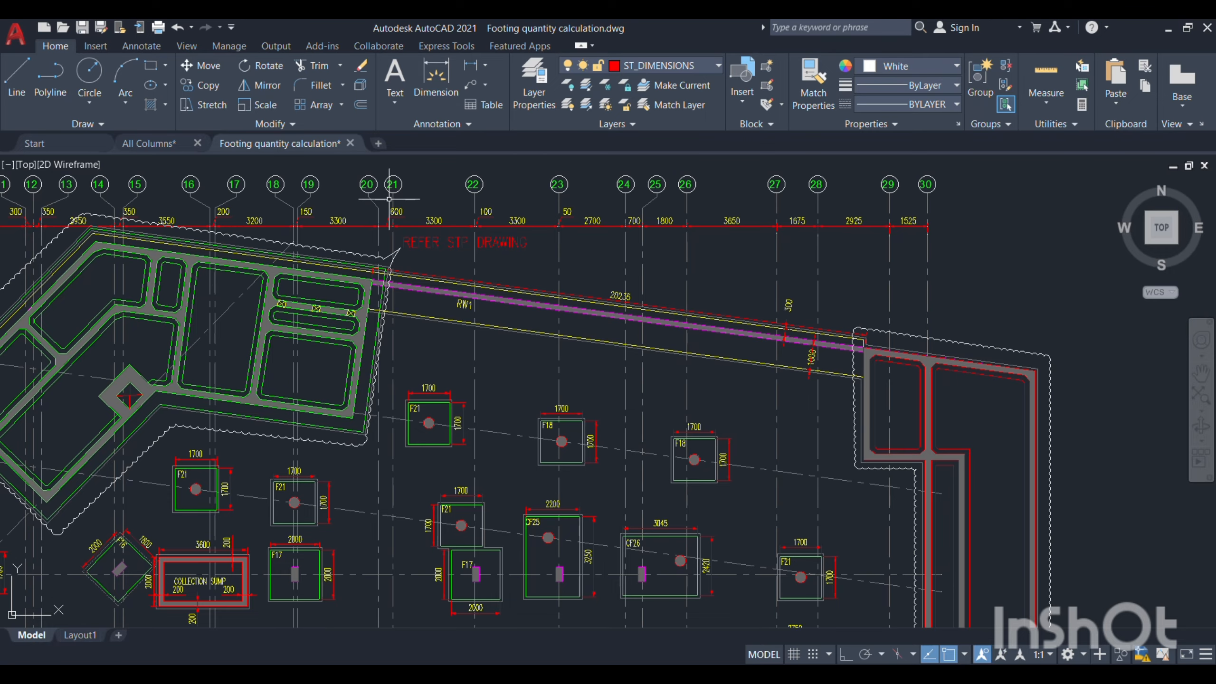
click(149, 143)
scroll(633, 446, down, 2)
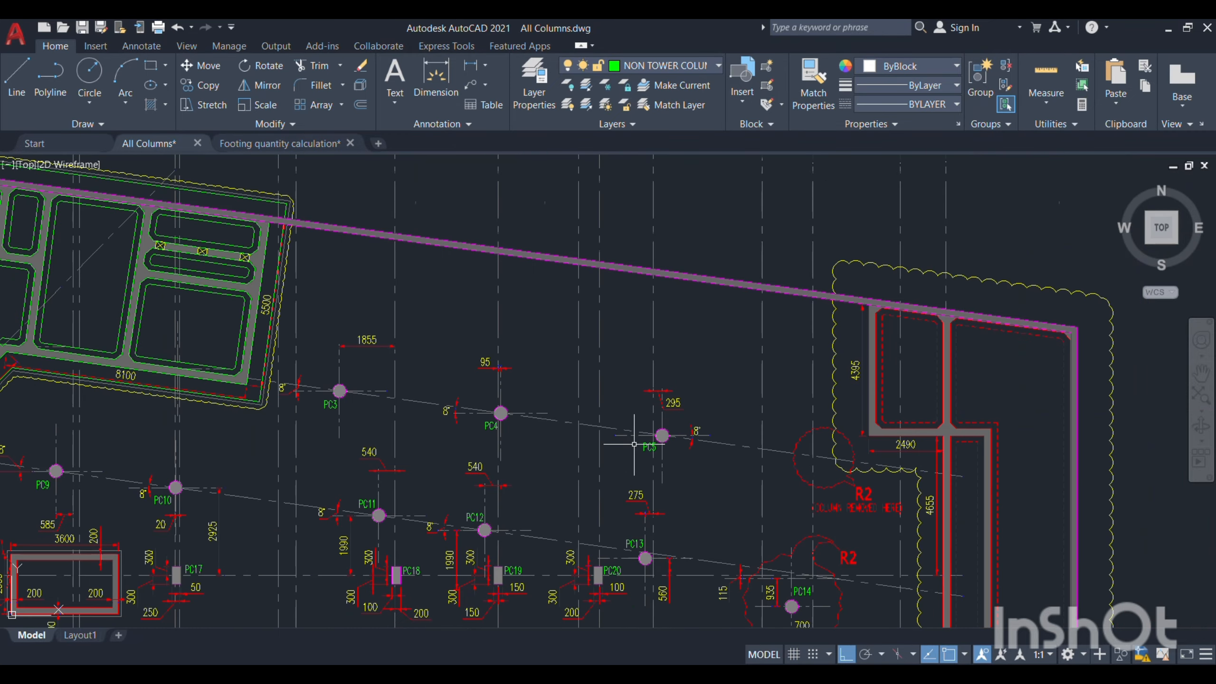
drag(584, 310, 597, 456)
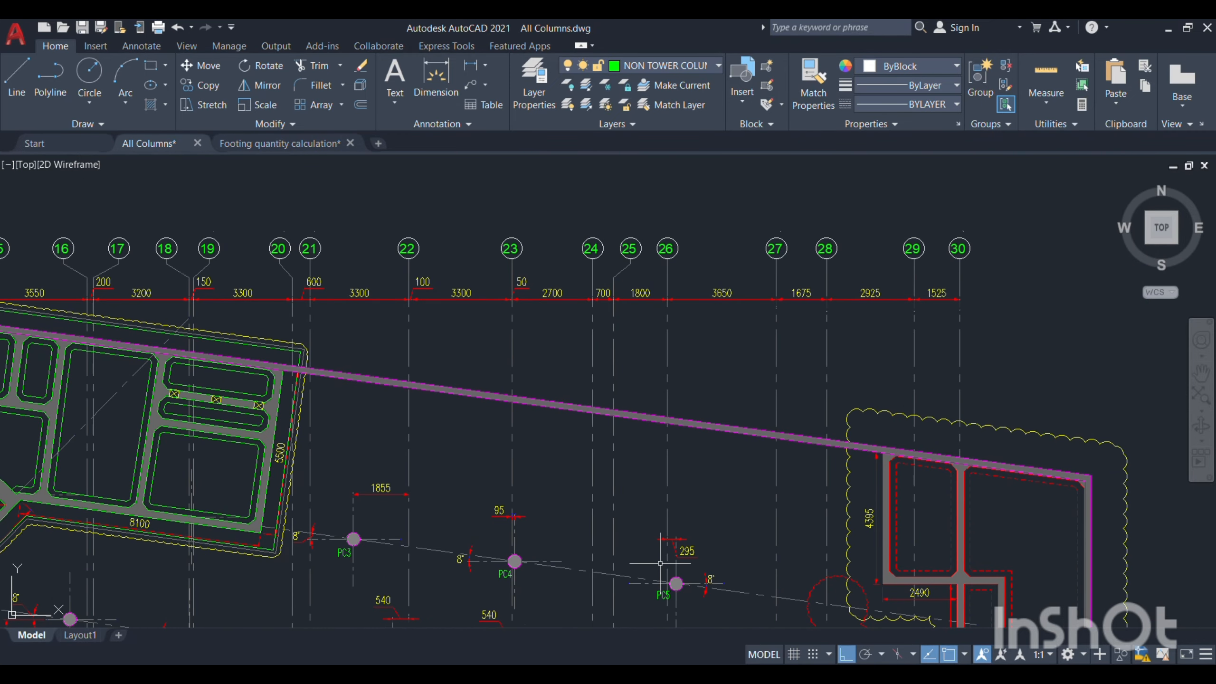
scroll(479, 383, up, 3)
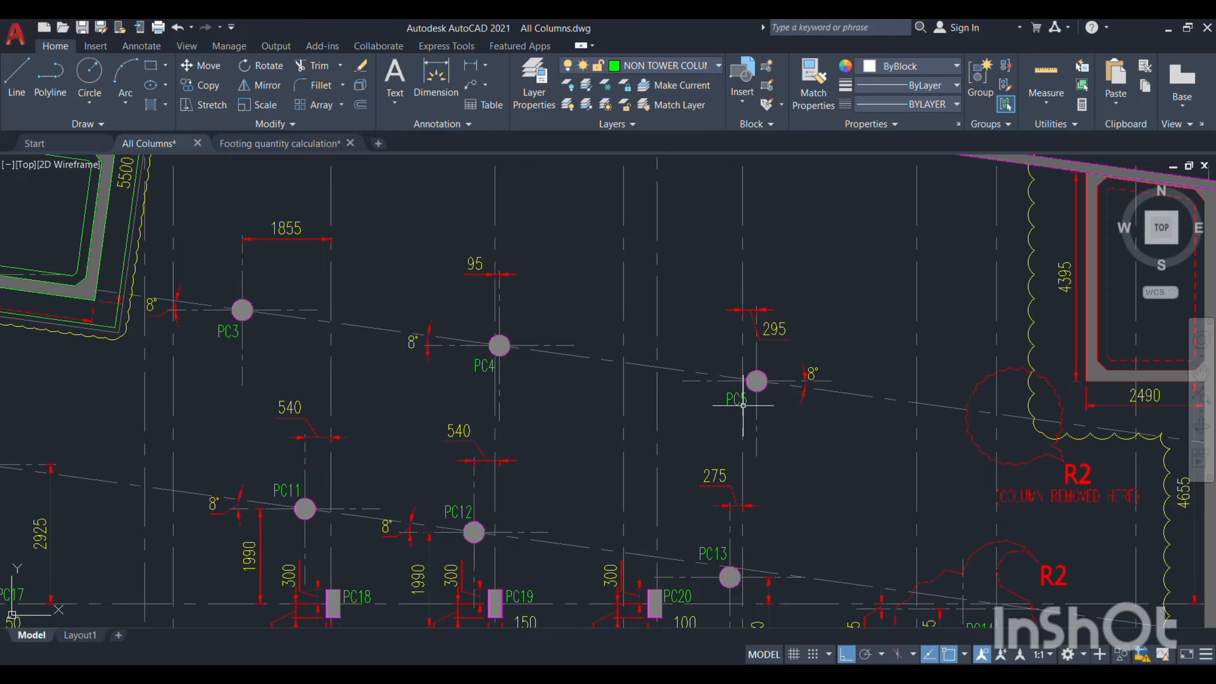
Switch to Excel and replace C1 in B7 with PC4, PC5, PC15, PC29, PC30, PC31, PC 32, PC33, PC34, PC36.
mouse_move(819, 669)
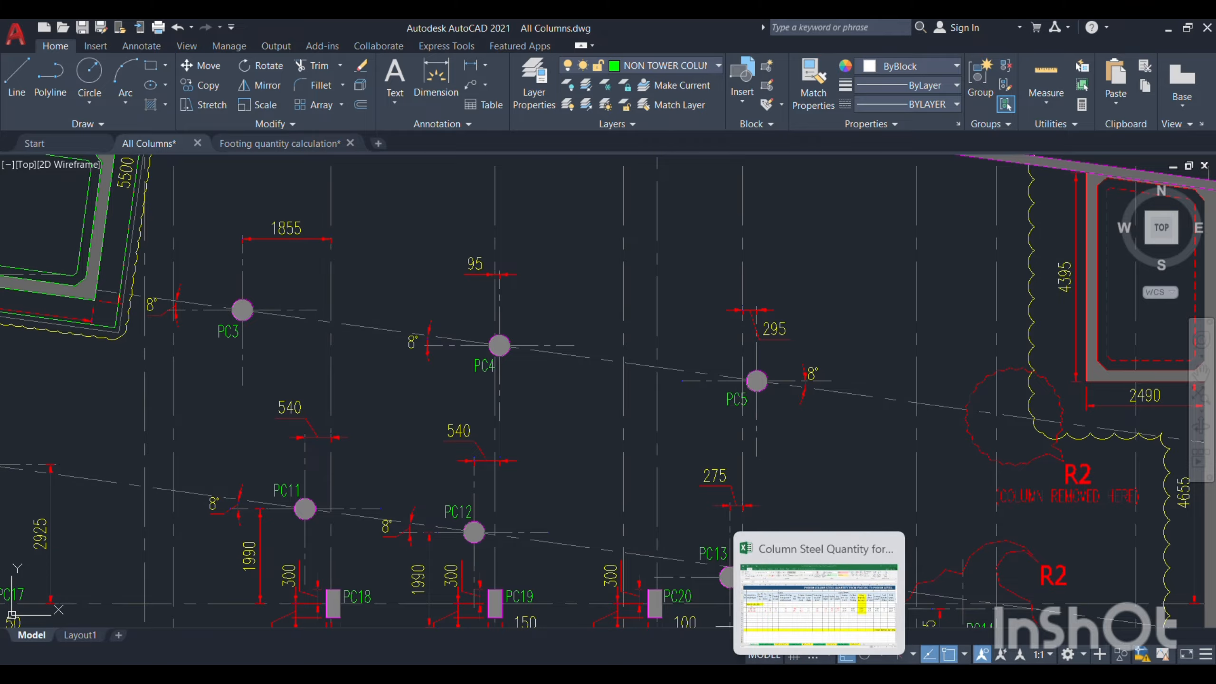
click(819, 605)
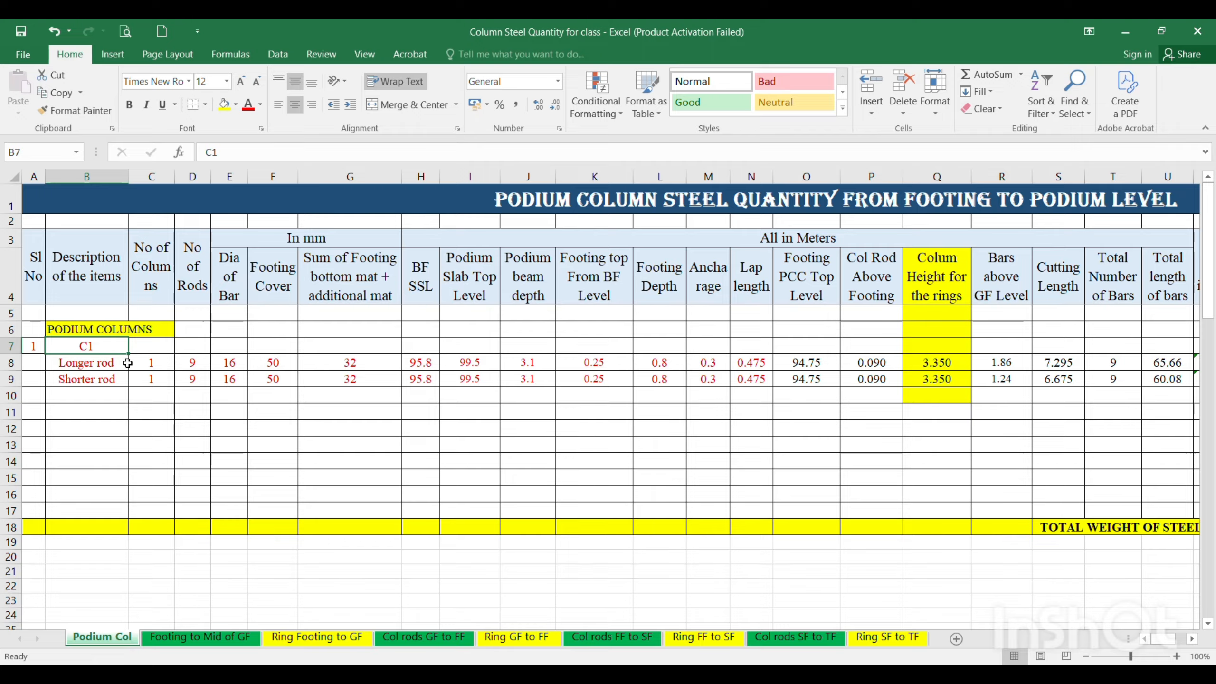
text(PC4,)
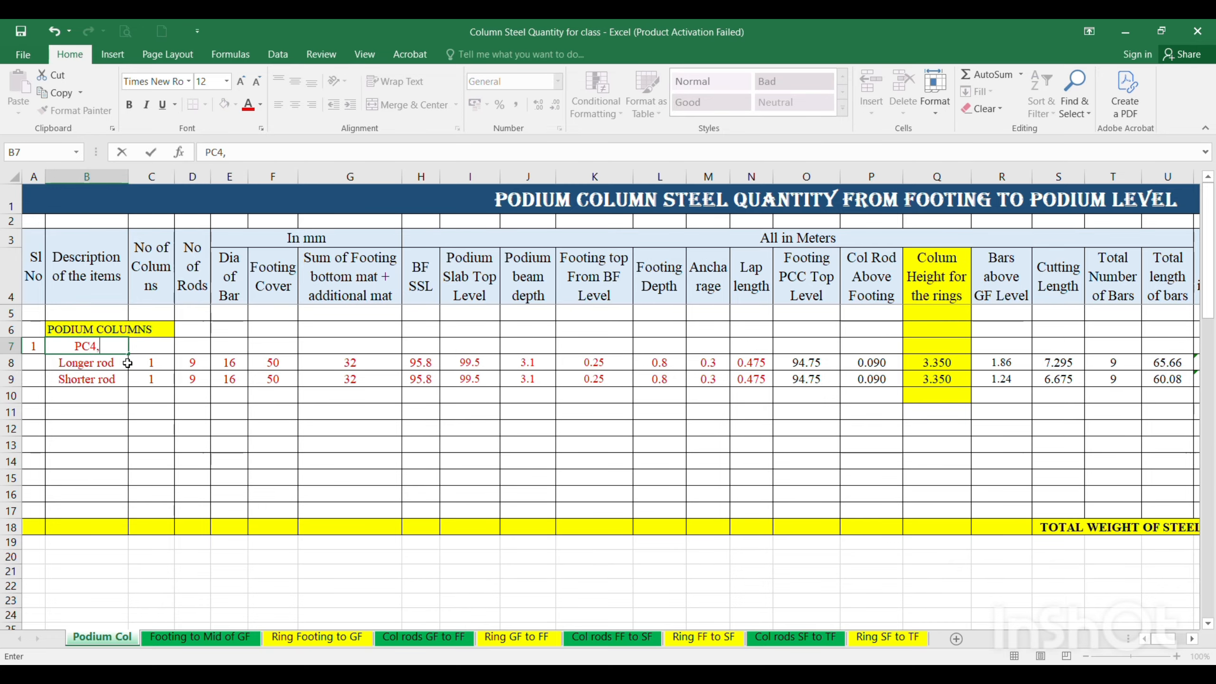
text( PC5, PC15, PC29, PC30, PC31, PC 32, PC33, PC34, PC)
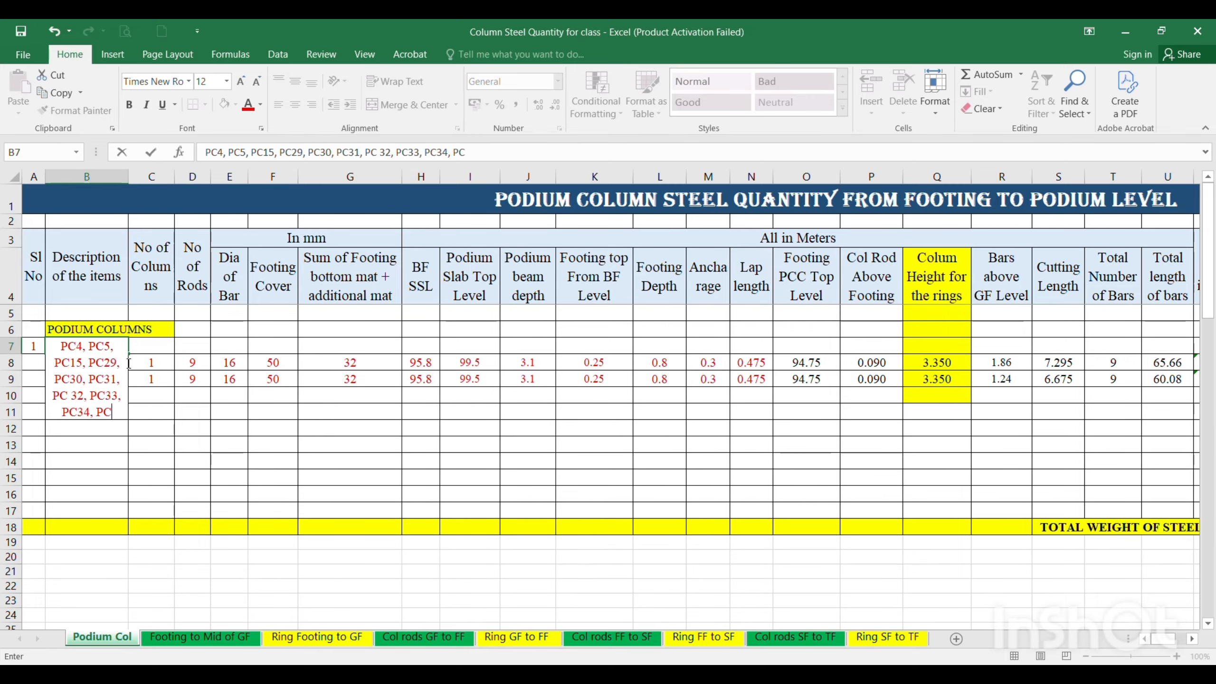
text(36)
key(Return)
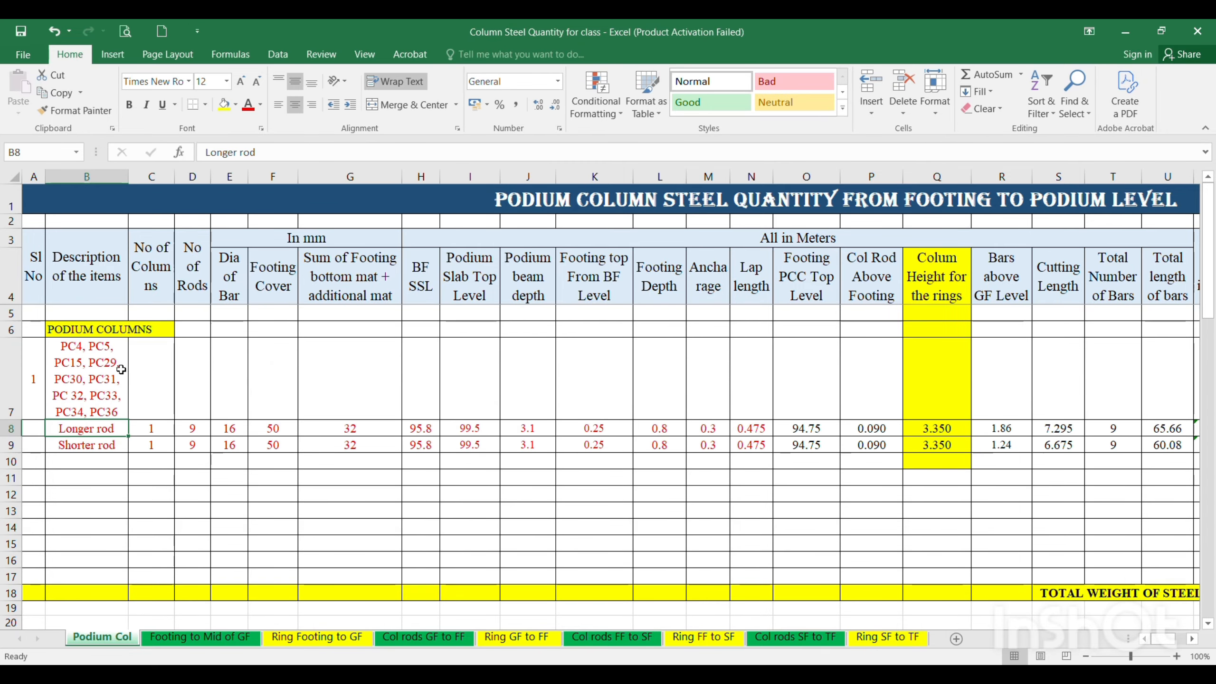
Turn off text wrapping for the column list in B7 and align it left.
click(116, 380)
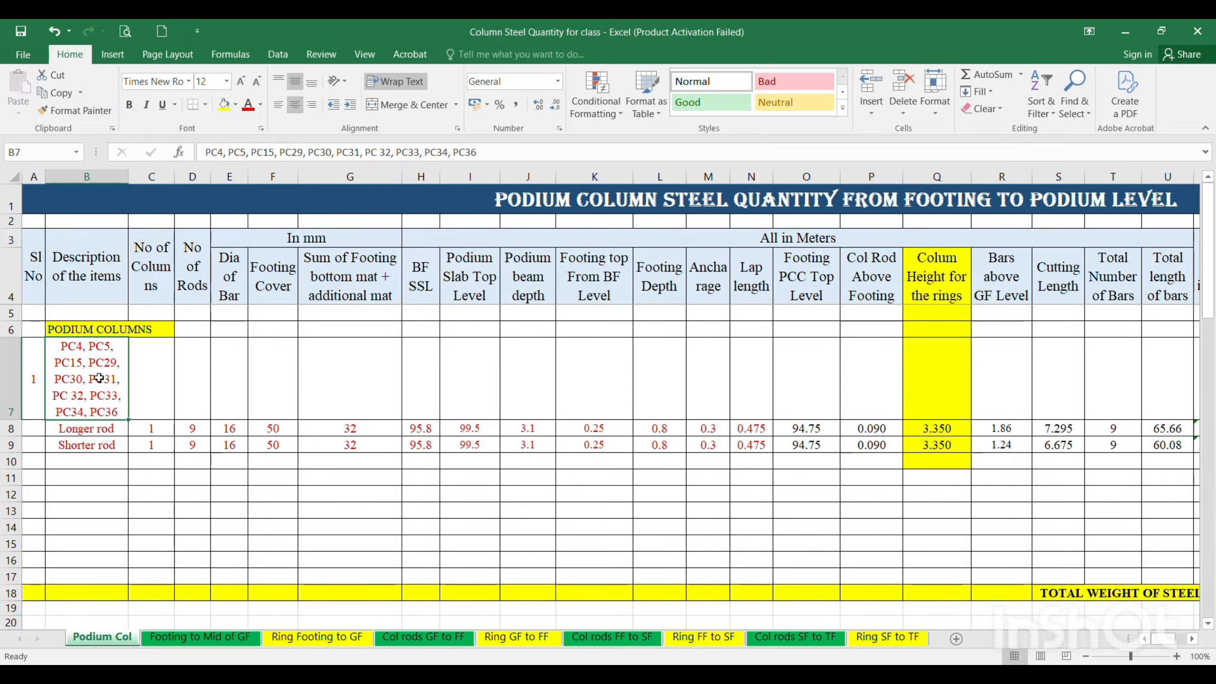
click(396, 82)
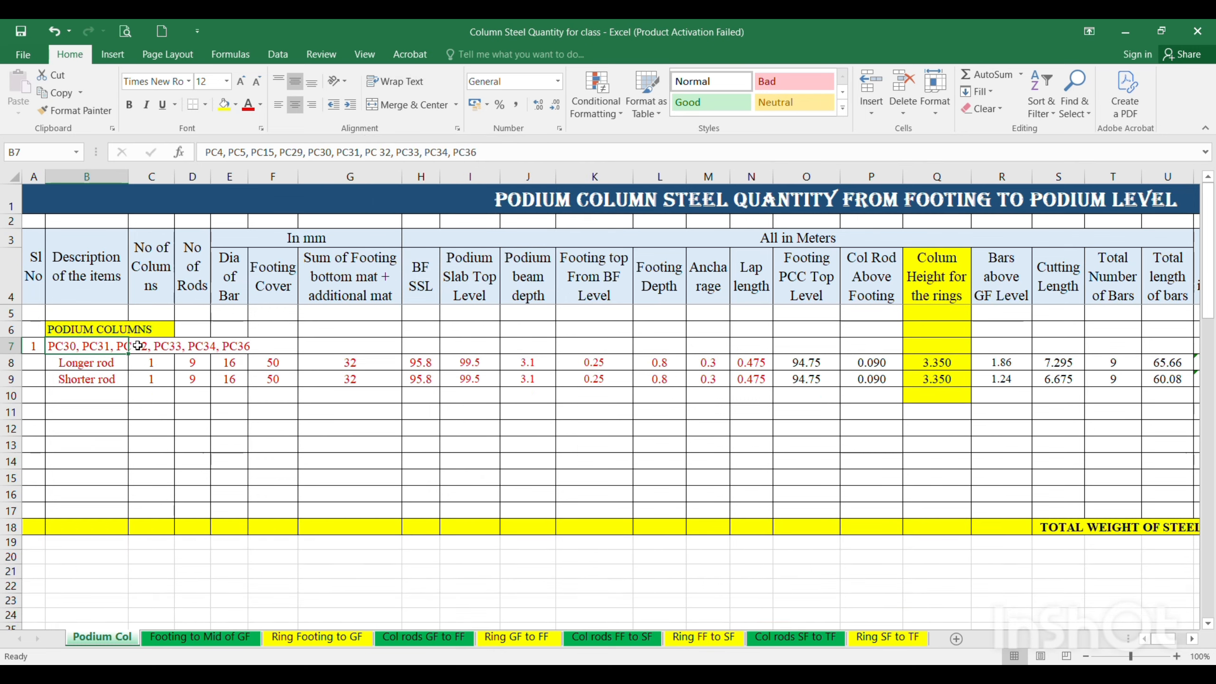
click(278, 105)
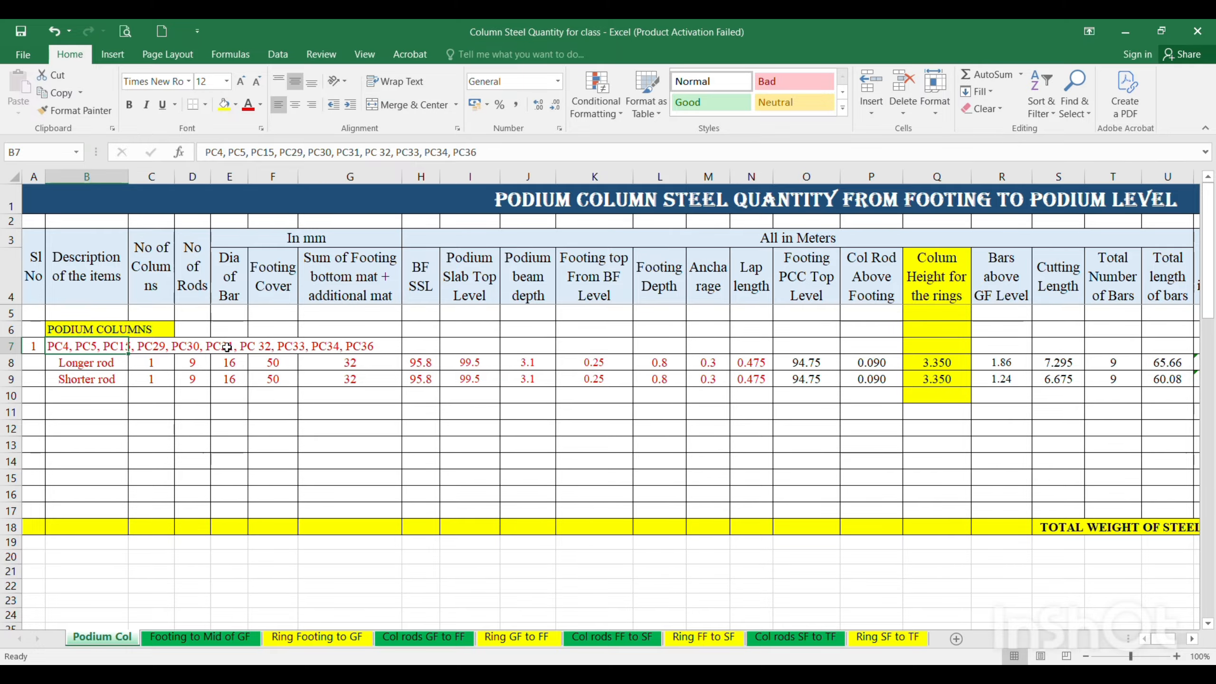
click(320, 415)
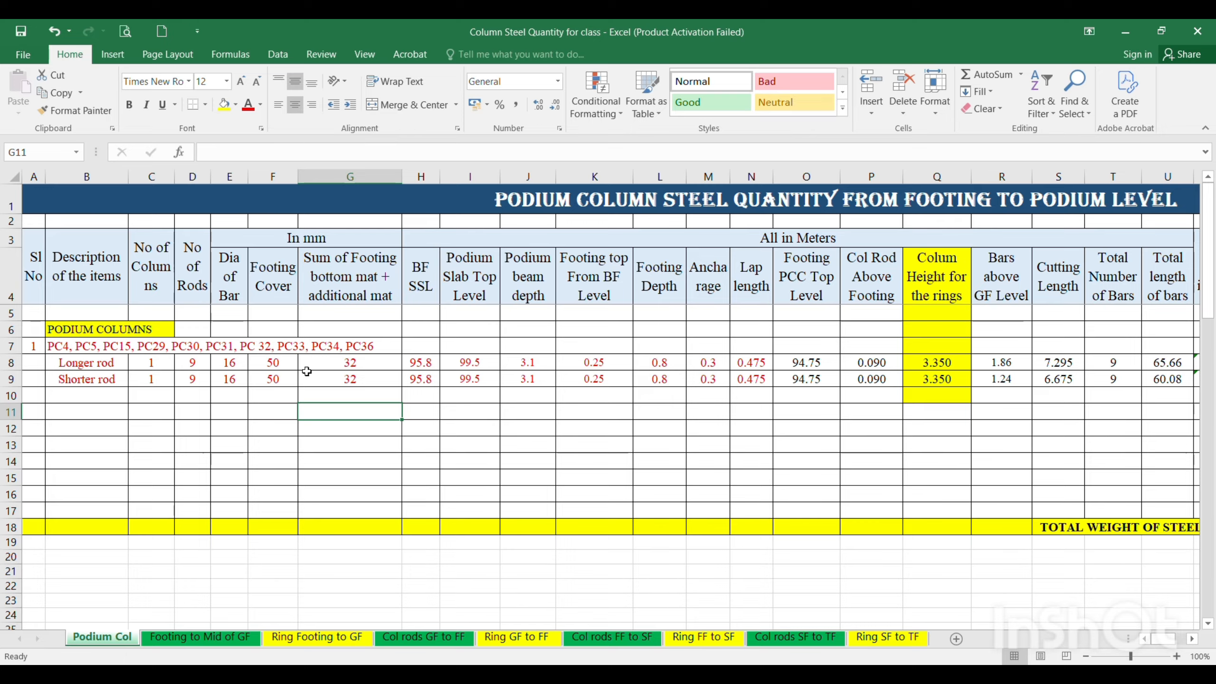
Delete row 9 with the Shorter rod entry and the blank row 10 below it.
click(81, 365)
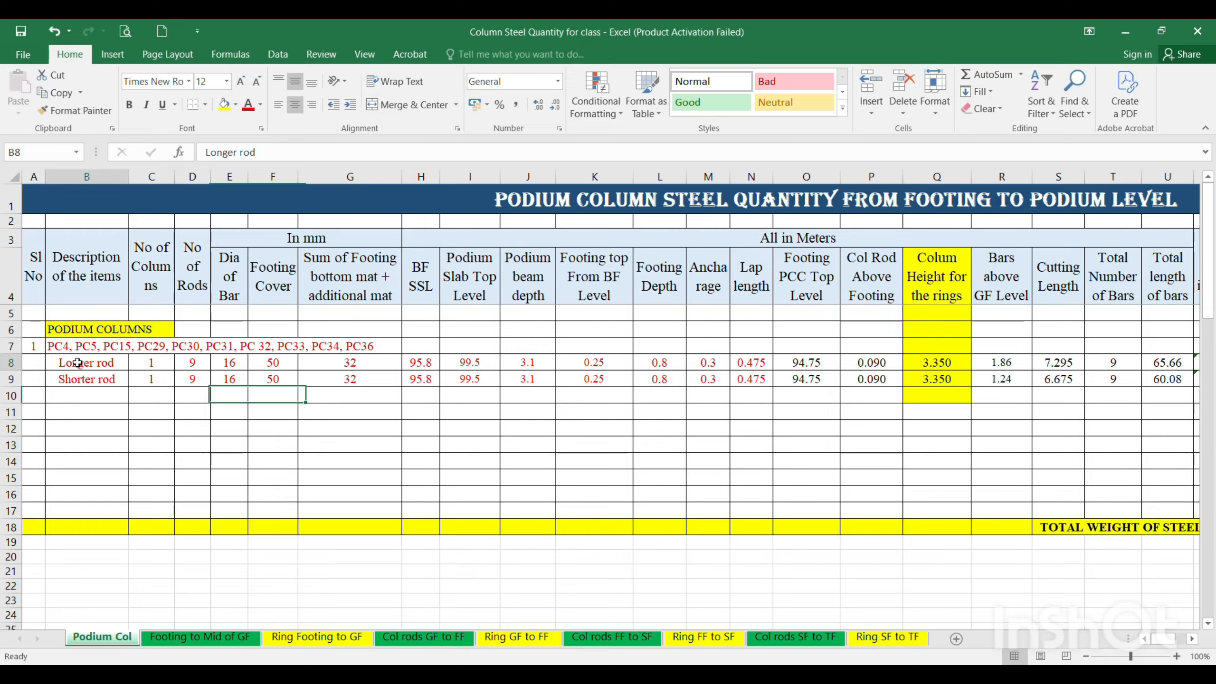
click(12, 379)
drag(12, 379, 11, 390)
right_click(11, 390)
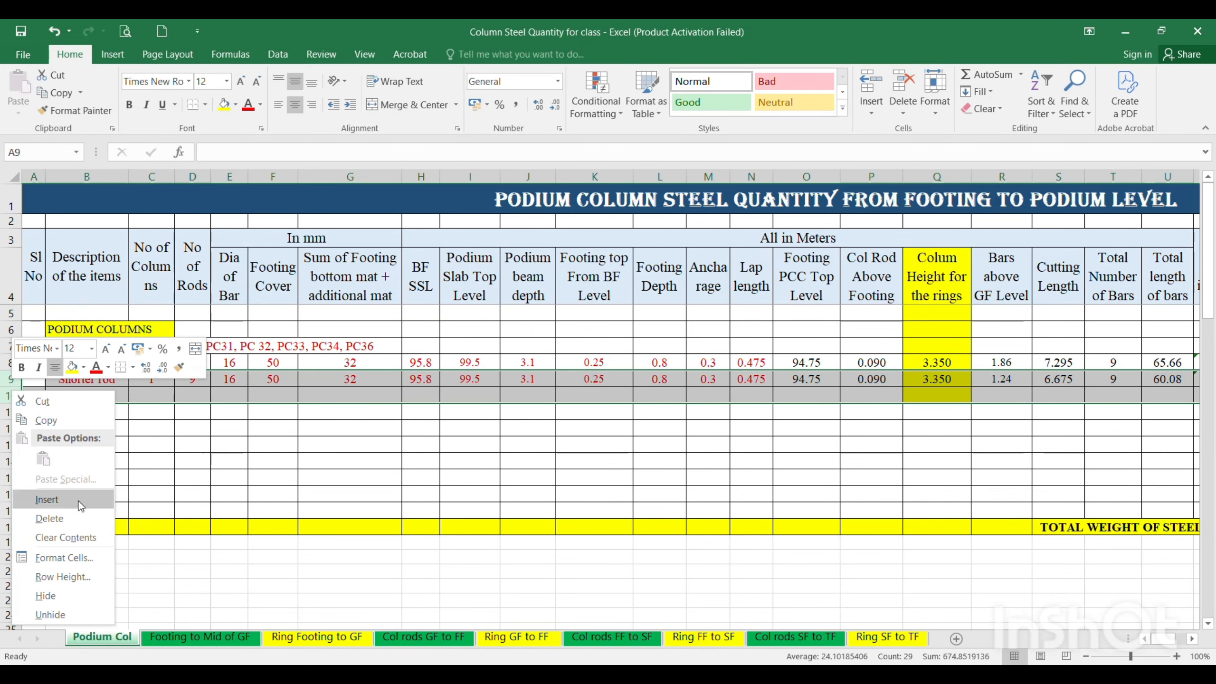
click(62, 517)
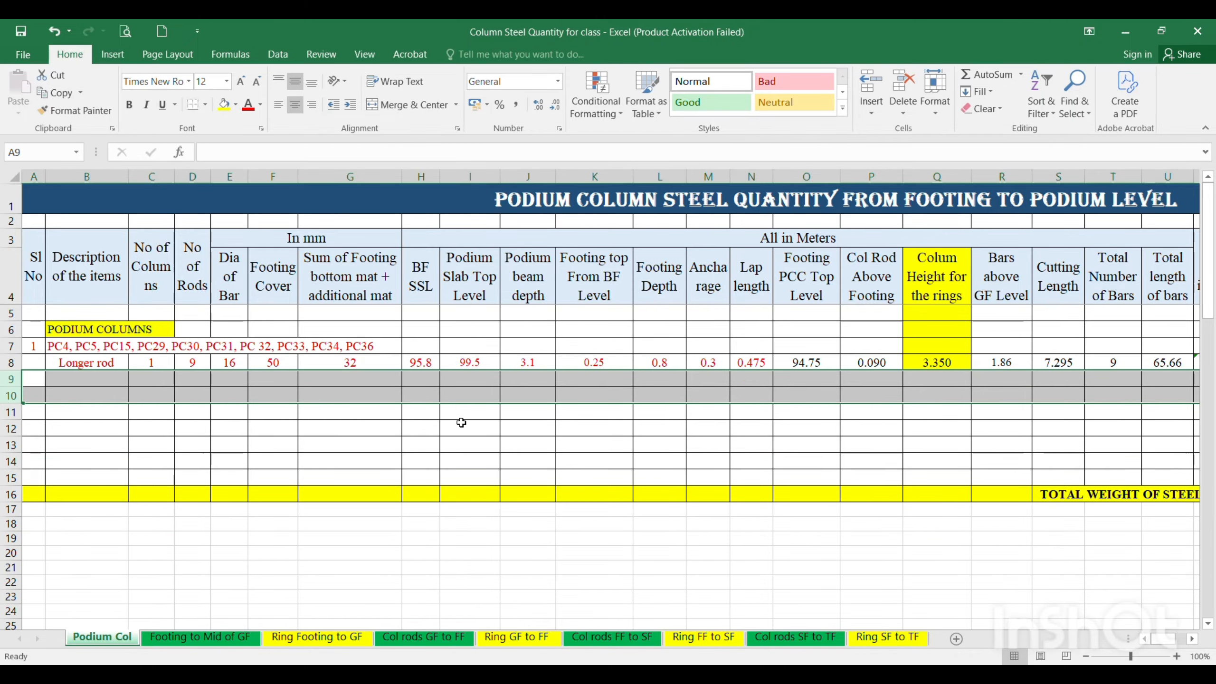
click(462, 423)
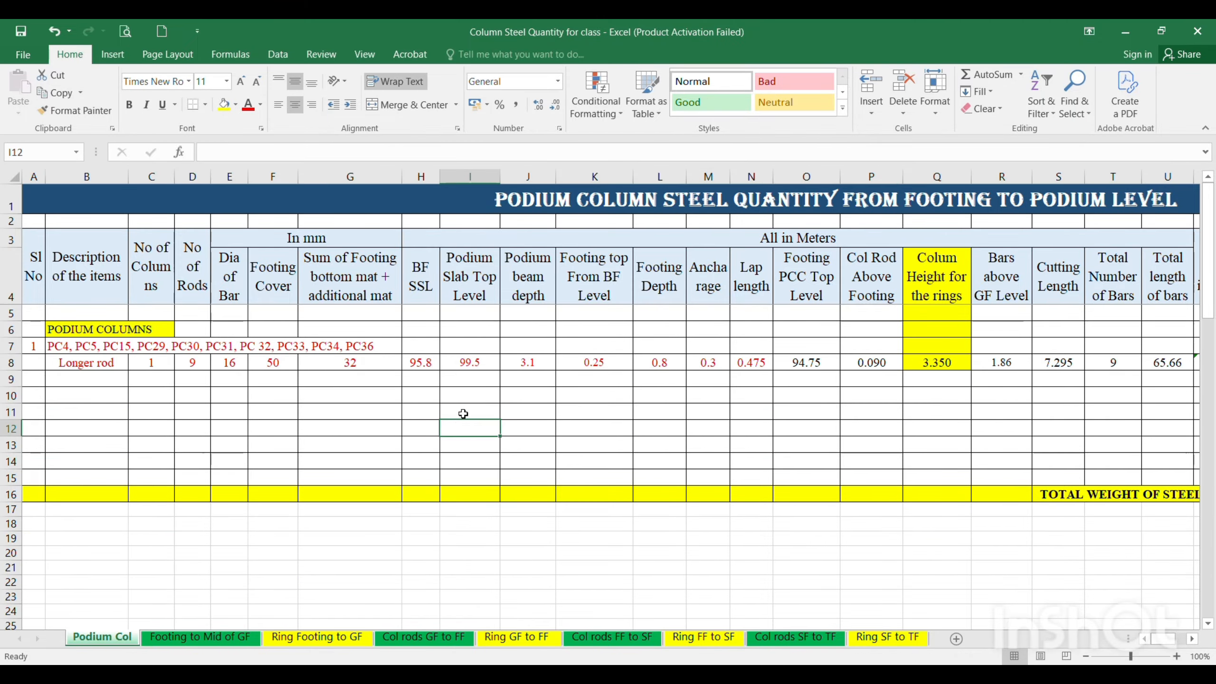
Change the row 8 description from Longer rod to All the bars and set its number of columns to 10.
click(102, 364)
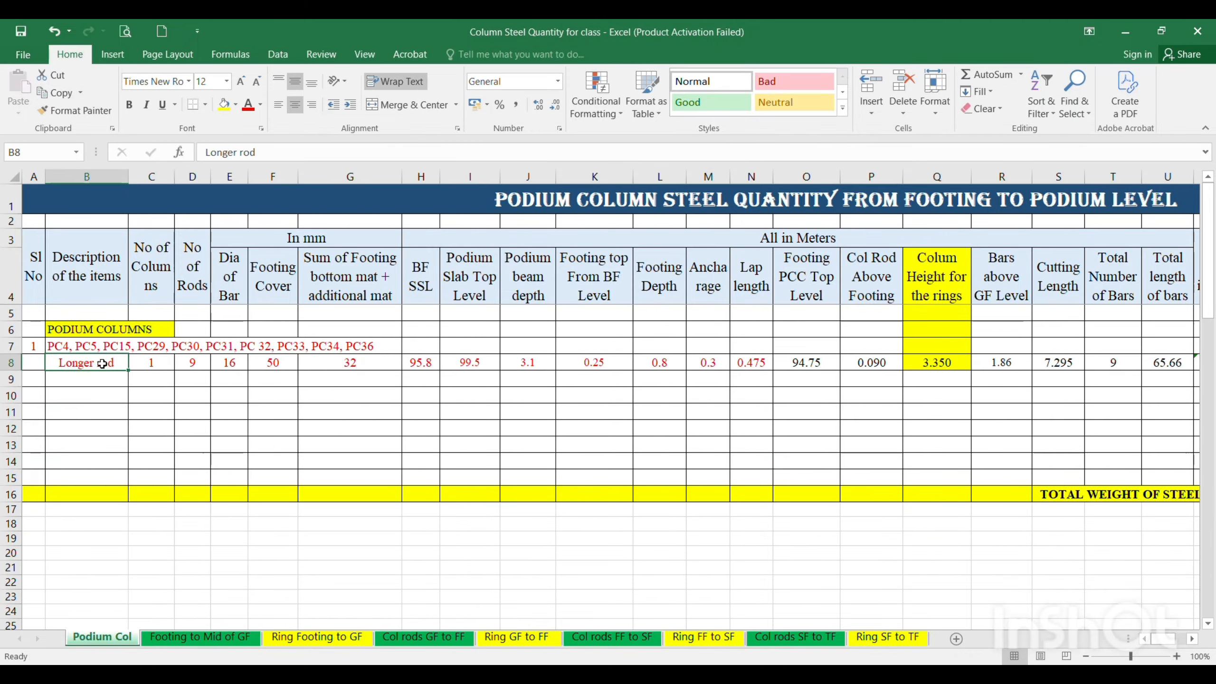
key(BackSpace)
text(A)
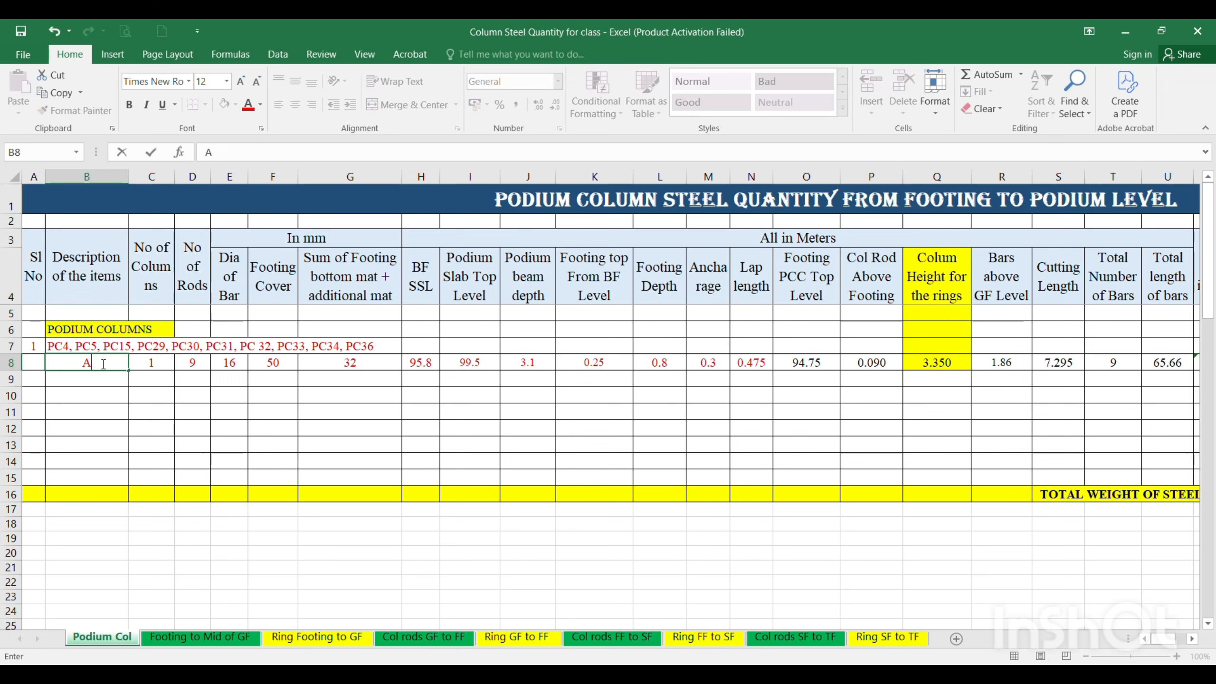
text(ll)
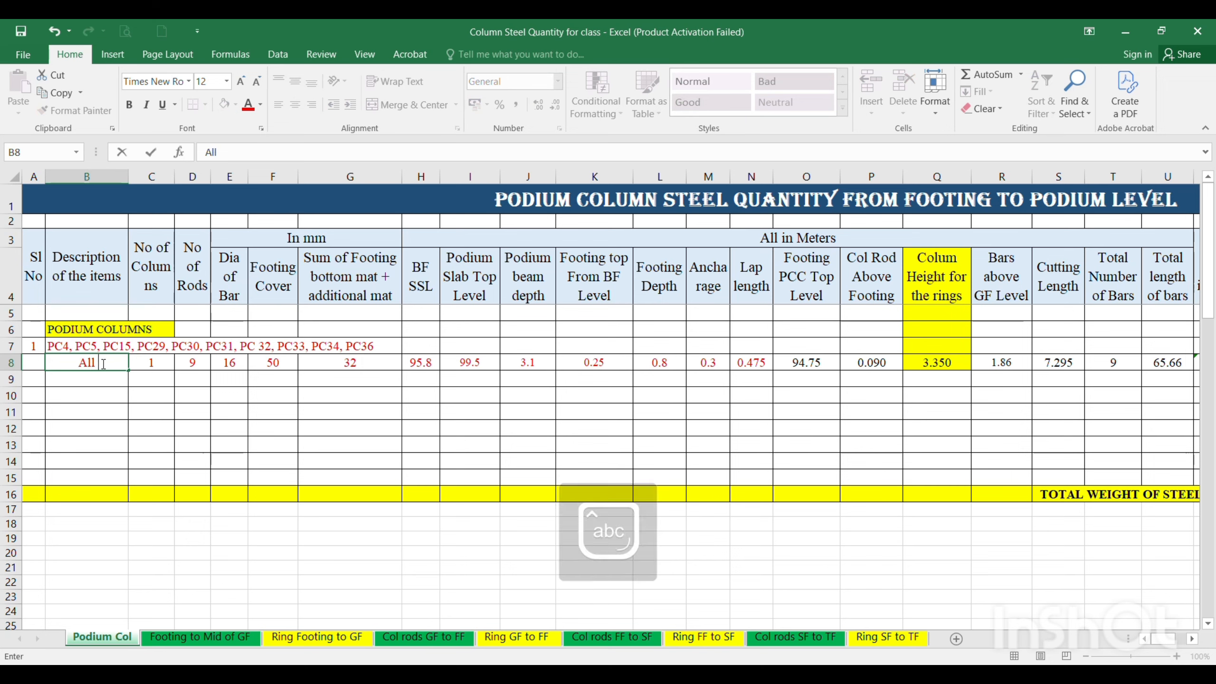
text( the ba)
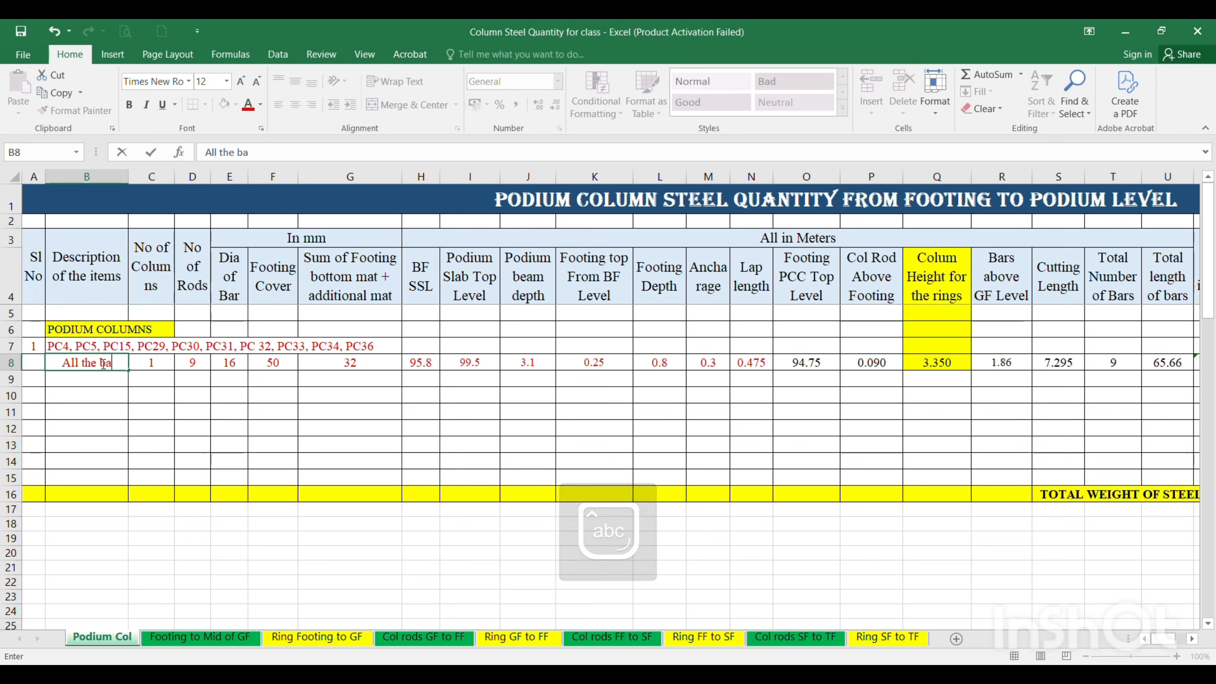
text(rs)
key(Tab)
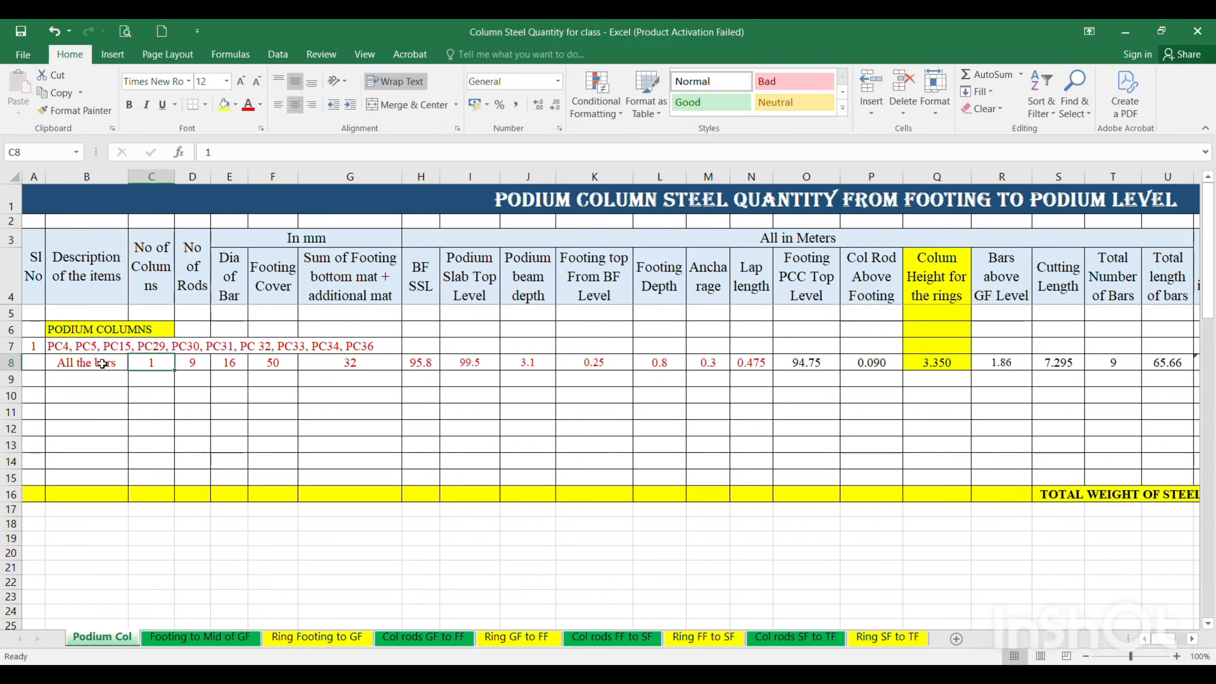
text(10)
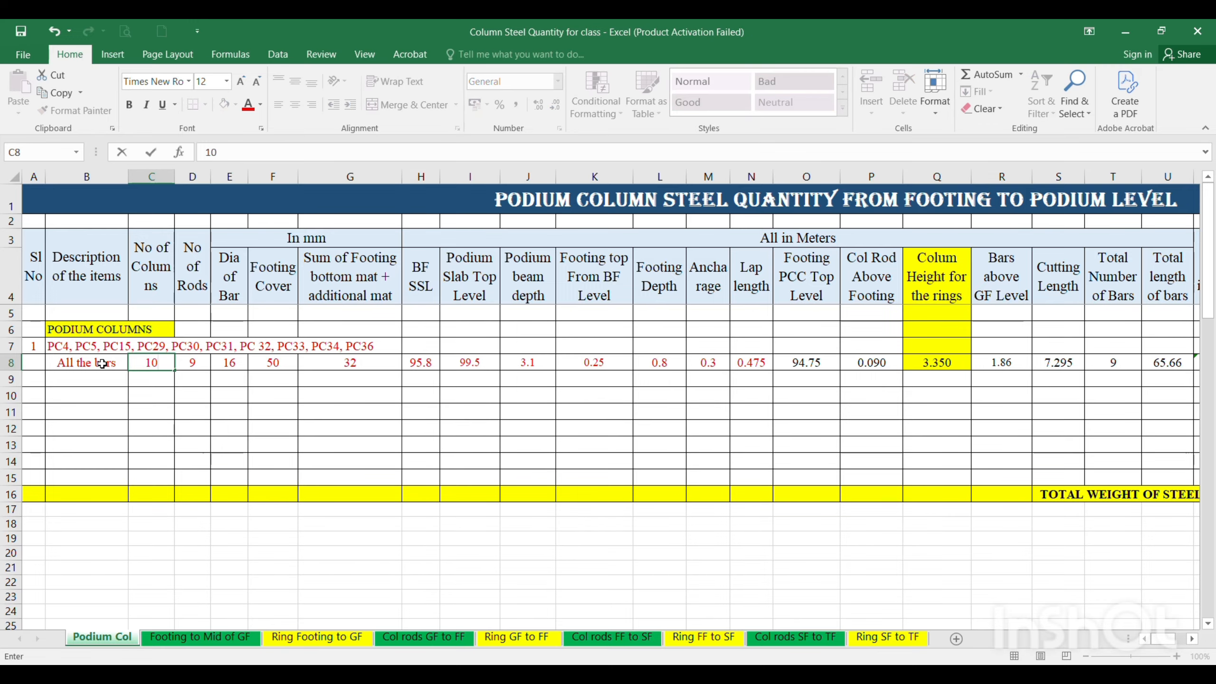
key(Tab)
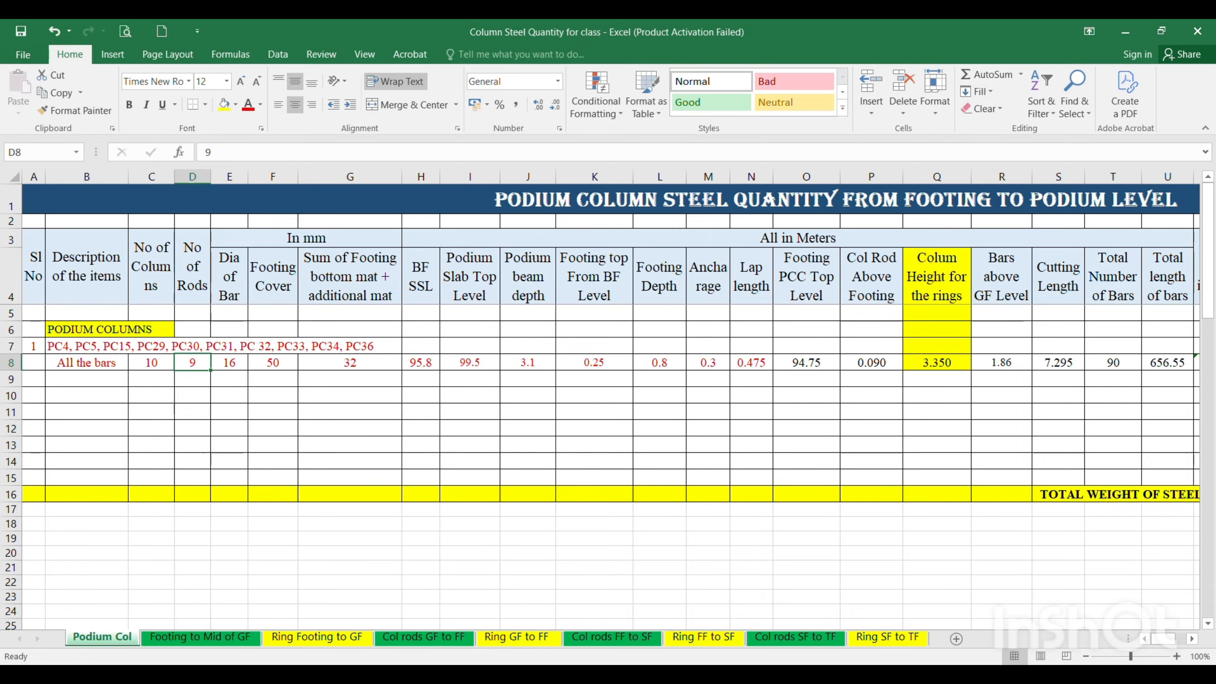
Check the podium column reinforcement in the All Columns drawing, then set the number of rods in D8 to 10 in Excel.
mouse_move(785, 672)
click(746, 641)
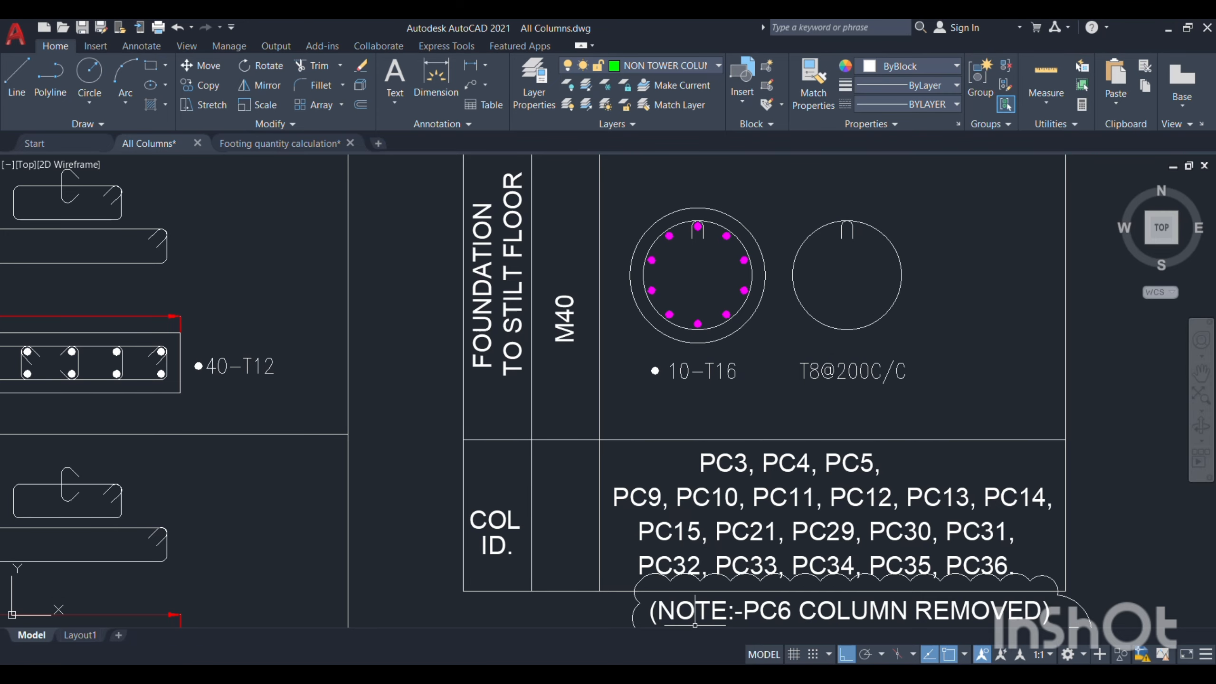
mouse_move(814, 671)
click(819, 613)
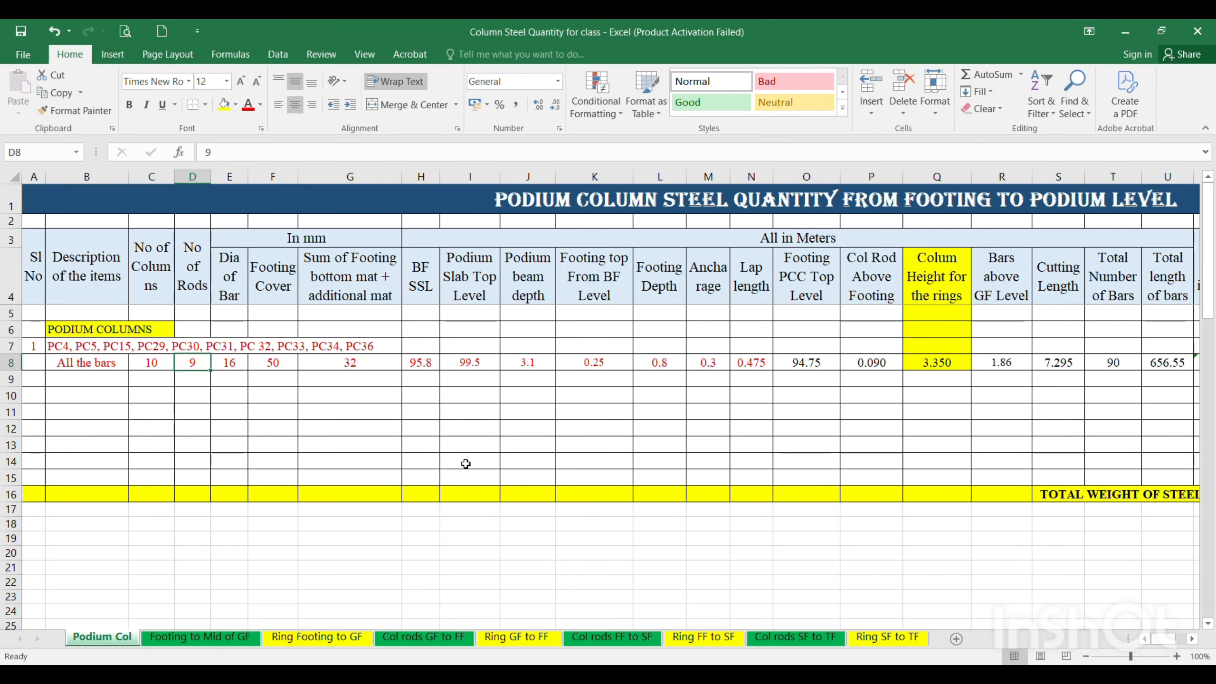
text(10)
key(Tab)
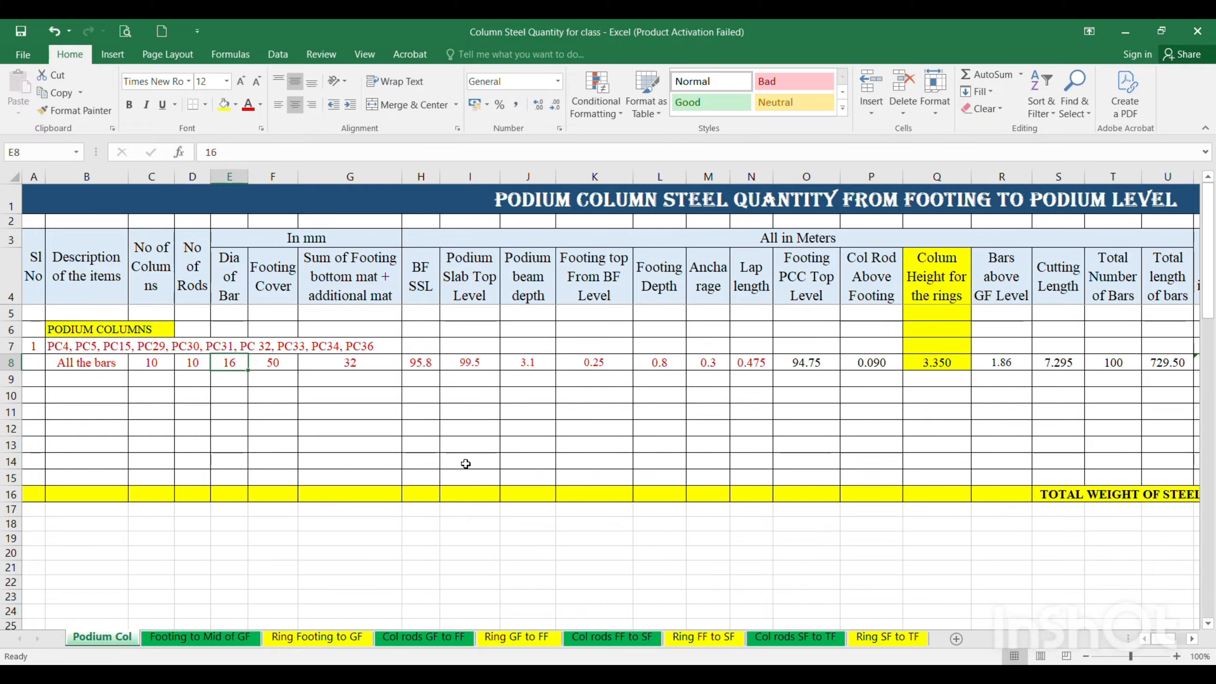
Switch to the Footing quantity calculation drawing and look up the F18 mat bar diameters in the footing schedule.
key(Tab)
key(Tab)
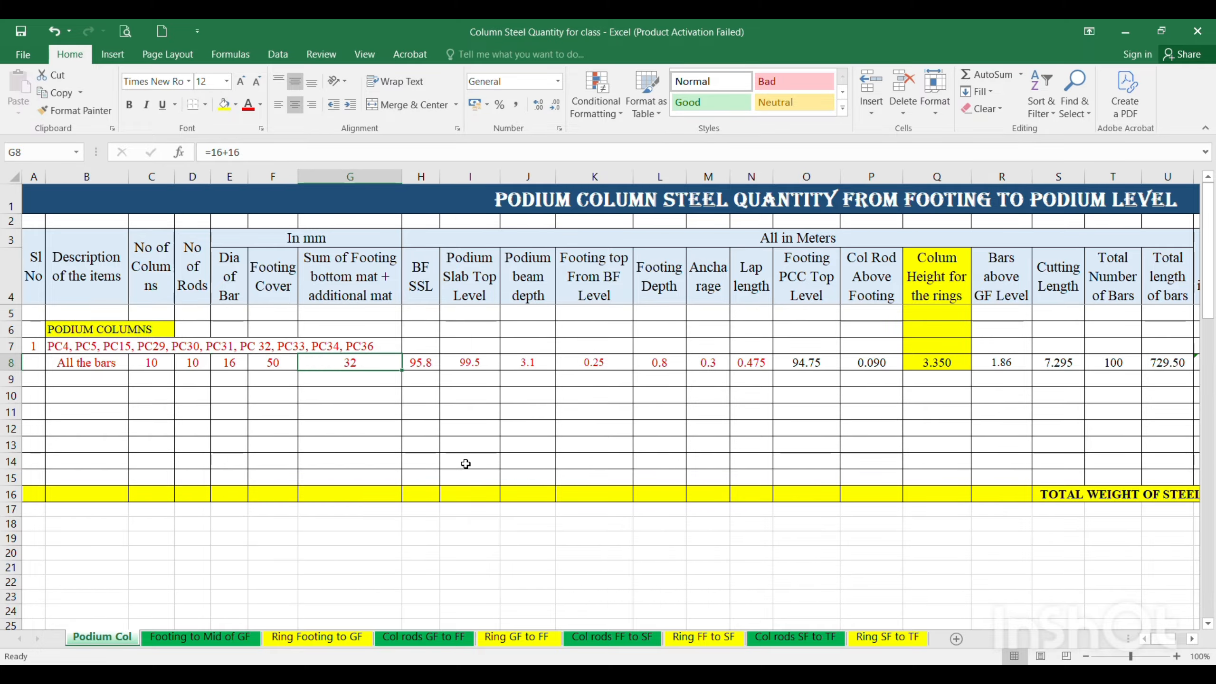
mouse_move(785, 674)
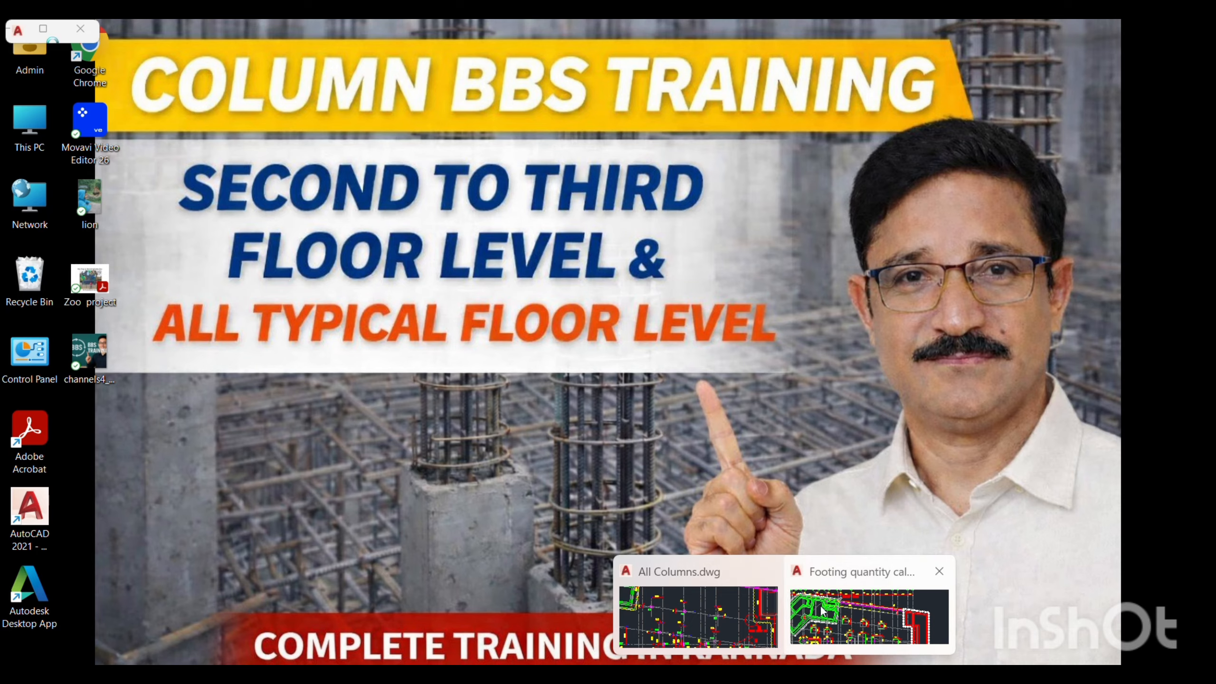
click(822, 609)
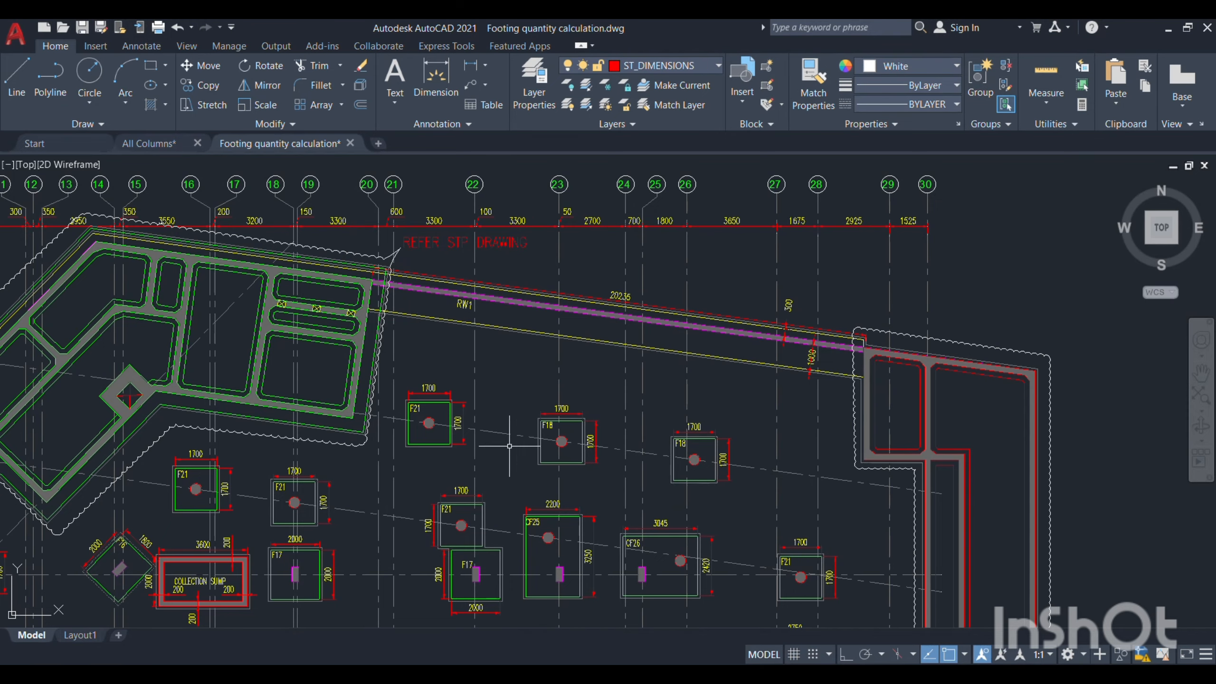
scroll(522, 441, up, 2)
scroll(522, 441, down, 6)
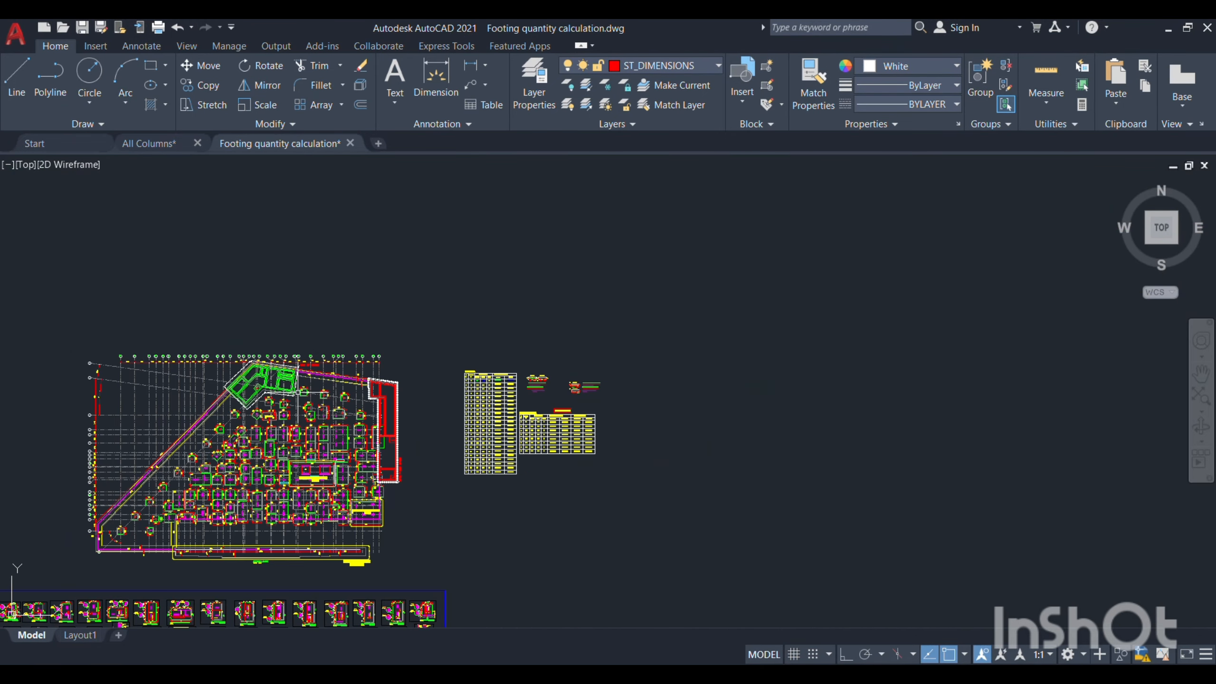
scroll(472, 424, up, 1)
scroll(472, 424, up, 5)
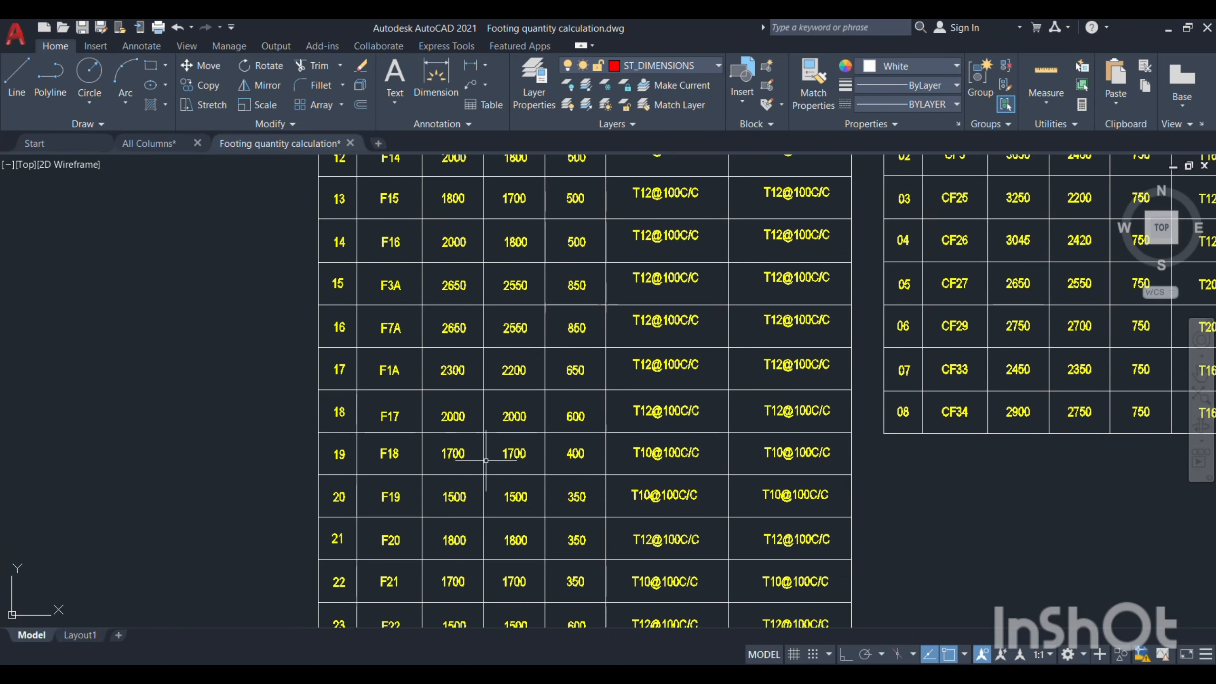
scroll(369, 457, down, 1)
scroll(411, 458, up, 2)
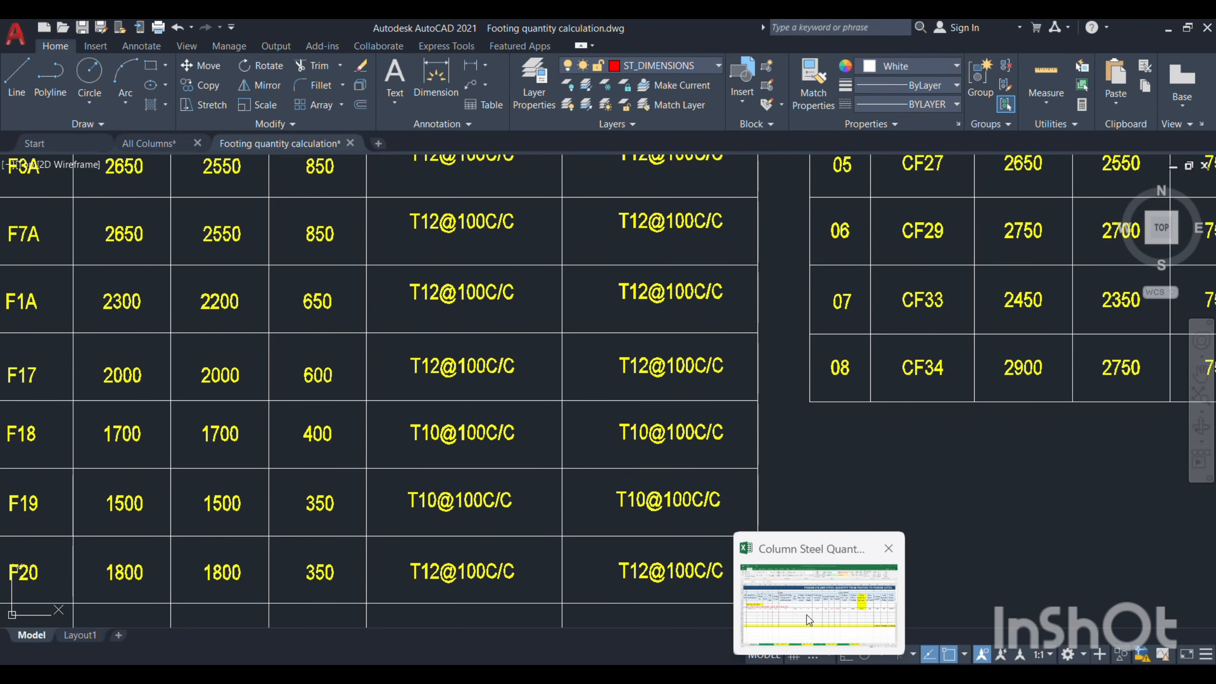
Return to Excel and set the sum of footing bottom mat and additional mat in G8 to =10+10.
click(820, 599)
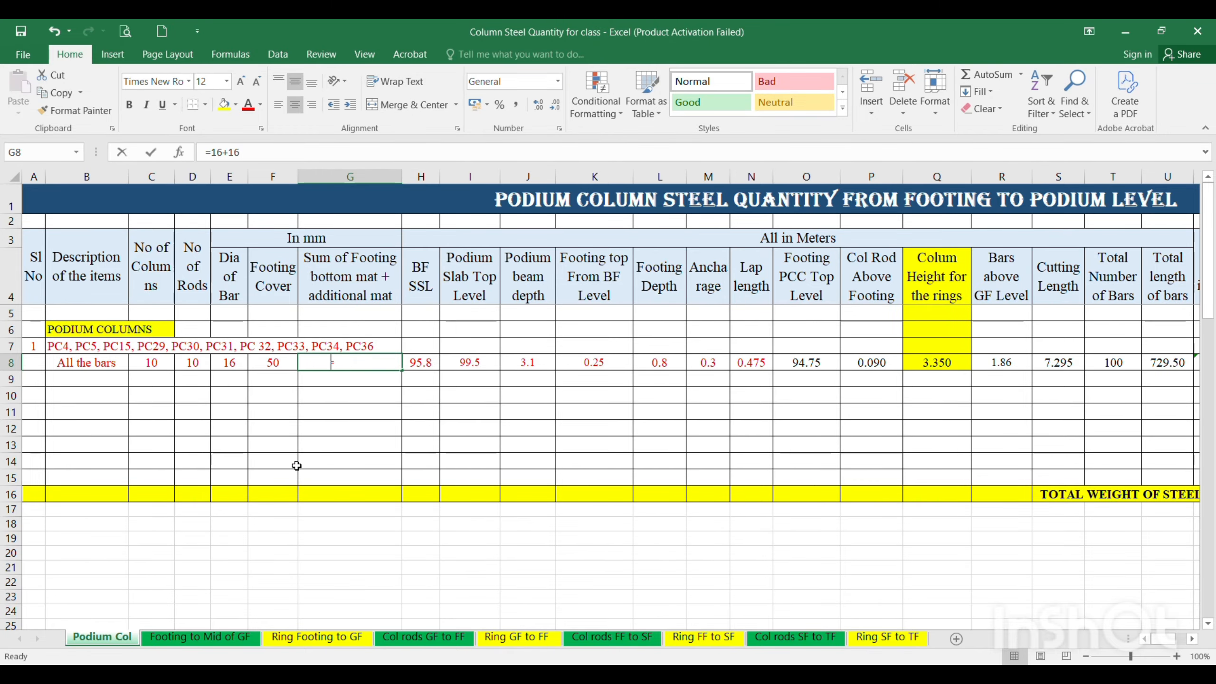
text(=10+10)
key(Return)
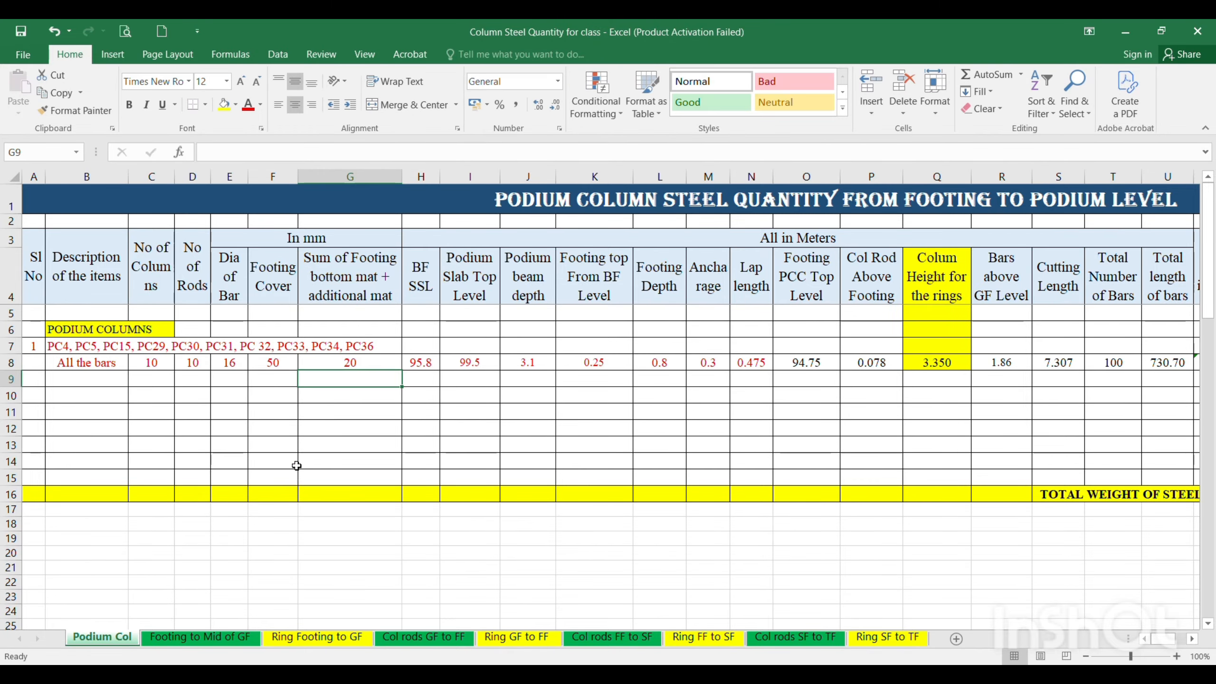
Switch to the ARCHITECTURAL FLOOR PLANS drawing in AutoCAD and compare the podium and ground floor slab levels in Section AA.
key(Right)
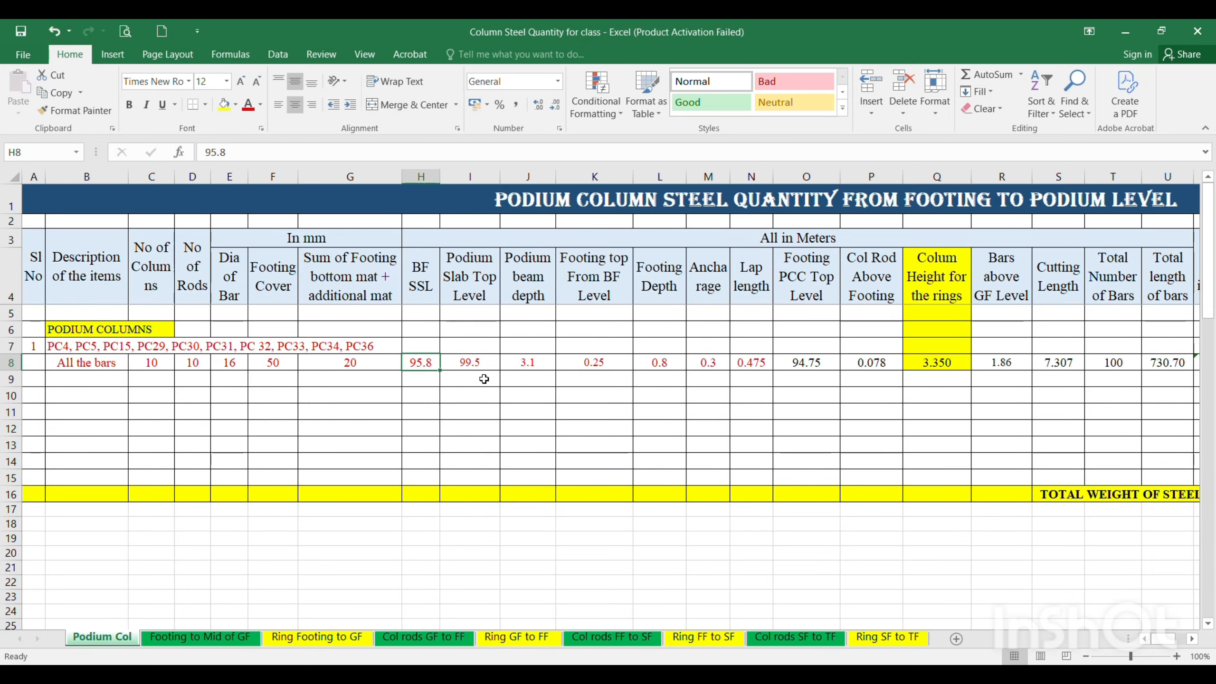
click(472, 361)
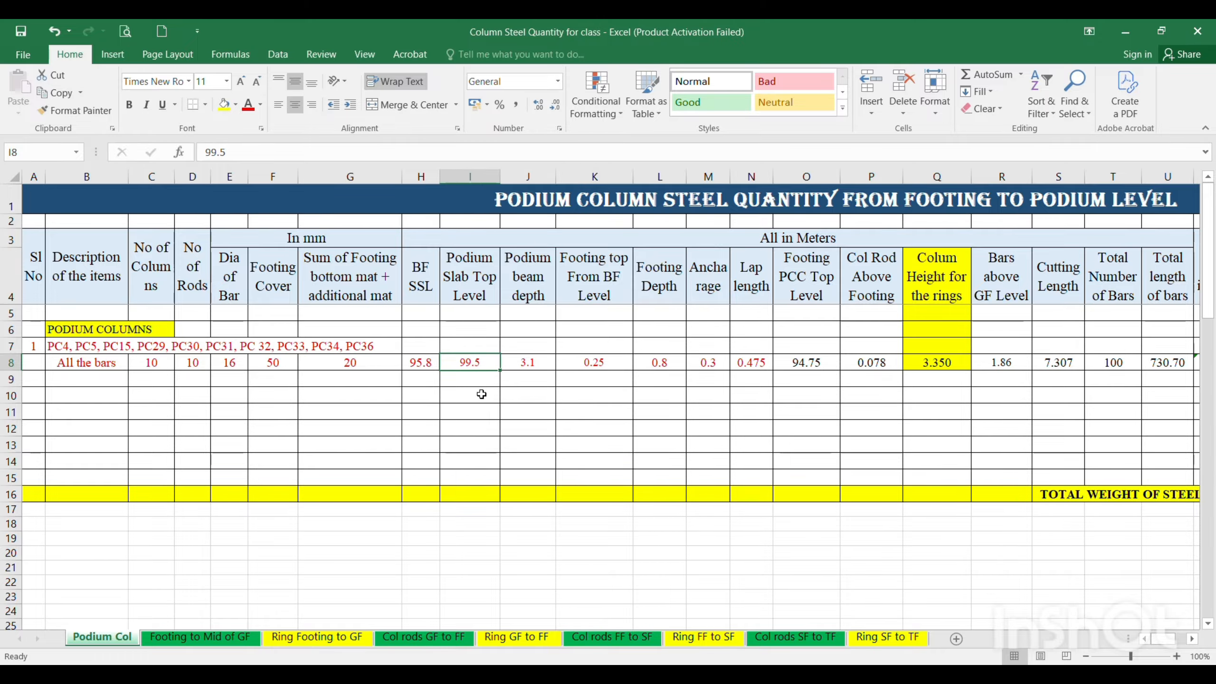
mouse_move(784, 675)
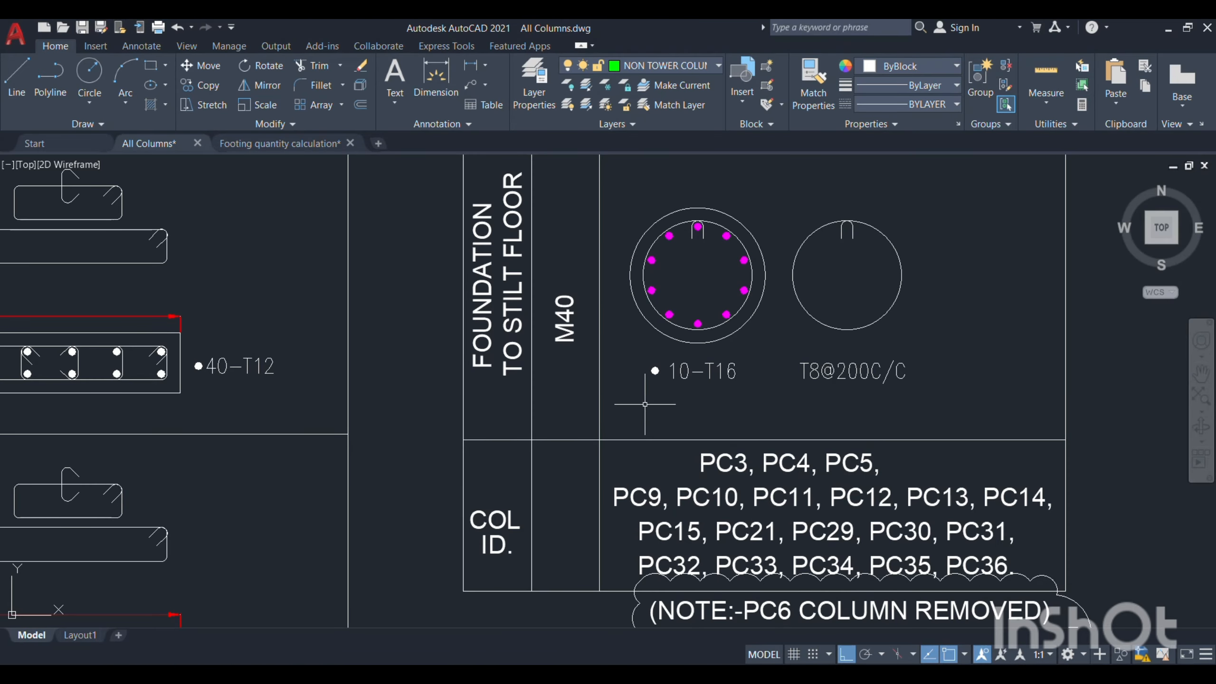
scroll(643, 409, down, 5)
scroll(644, 409, down, 3)
scroll(733, 405, up, 2)
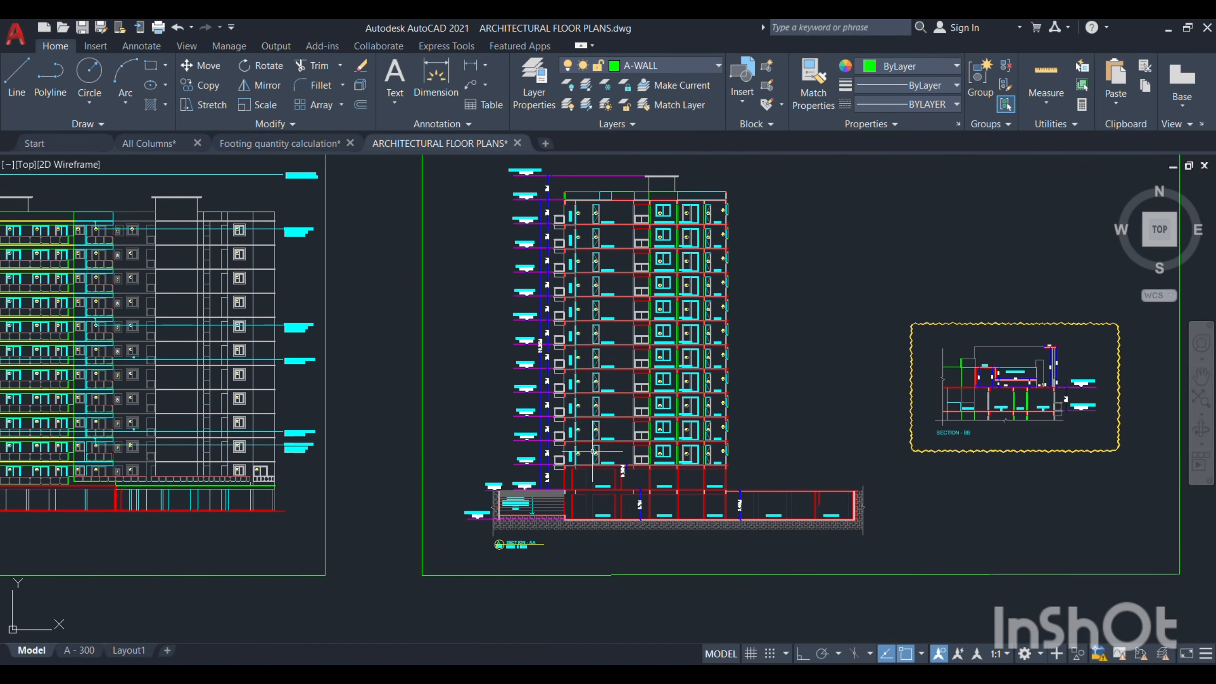
scroll(594, 451, down, 2)
scroll(544, 438, up, 8)
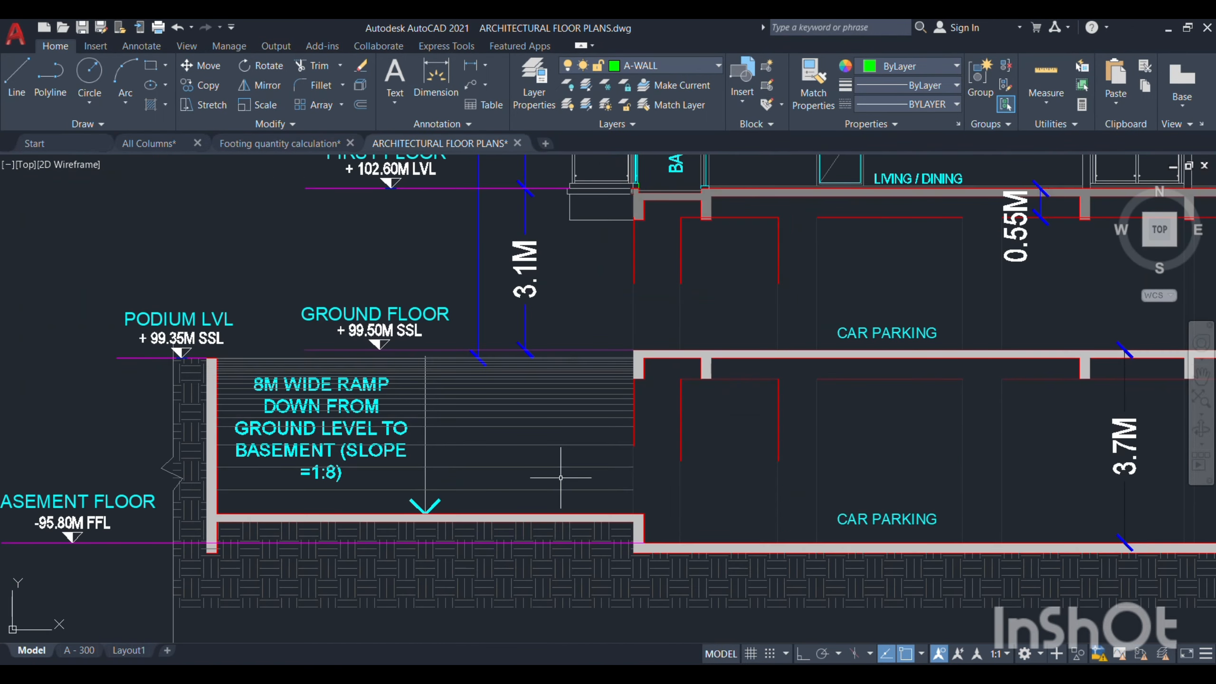
scroll(544, 438, down, 5)
scroll(426, 411, up, 3)
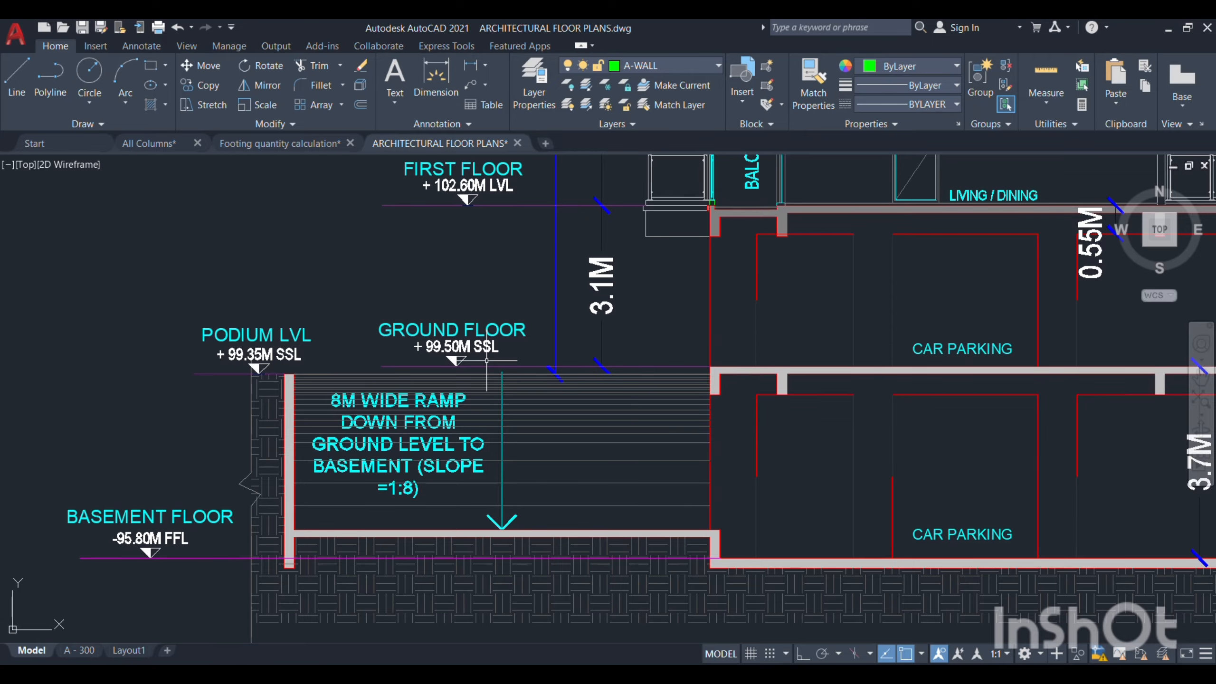
scroll(242, 372, up, 4)
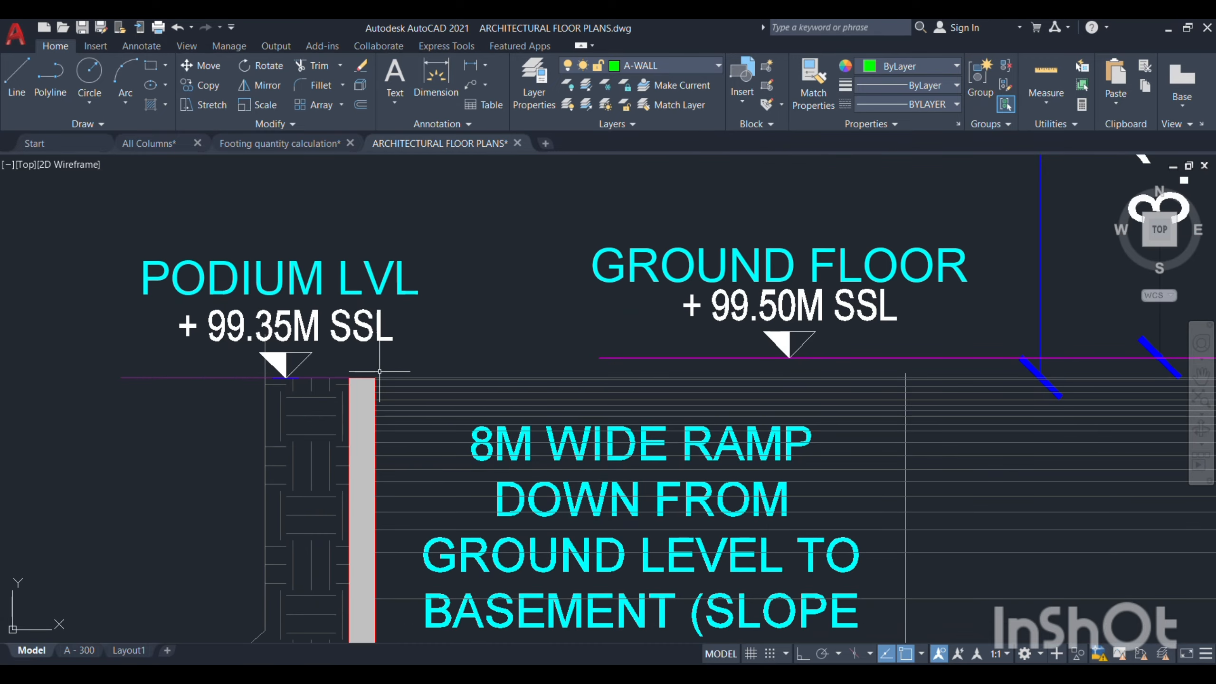
drag(1011, 369, 1019, 361)
scroll(582, 275, down, 4)
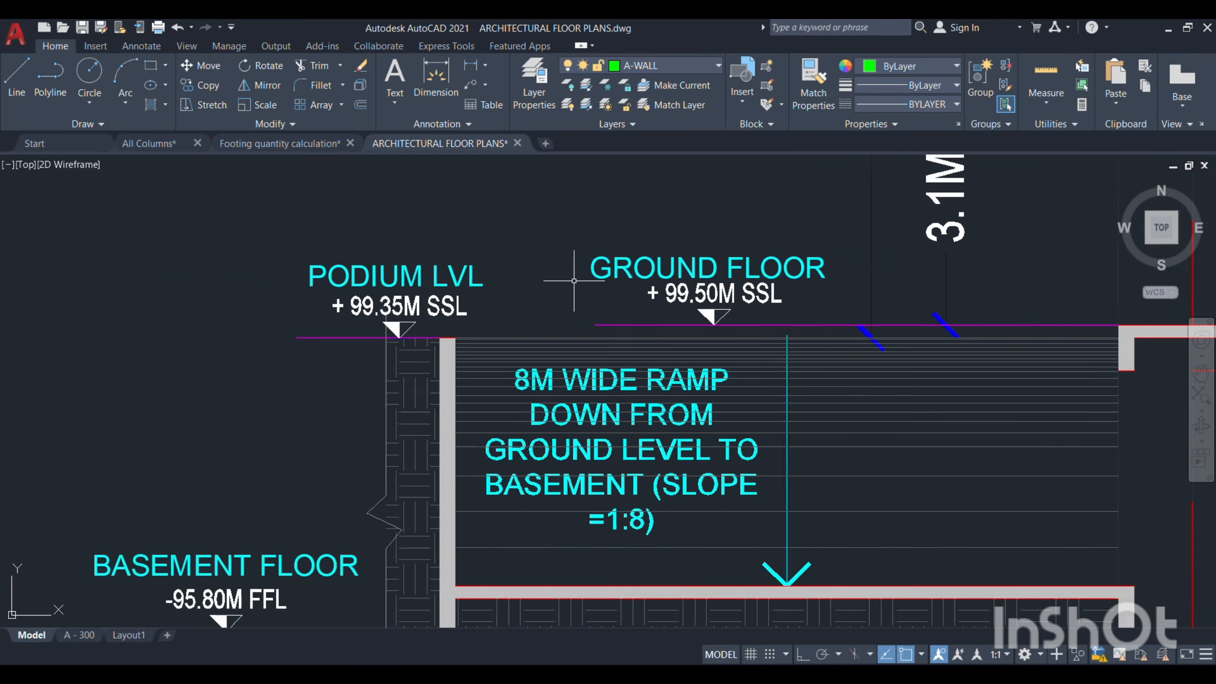
scroll(472, 291, up, 2)
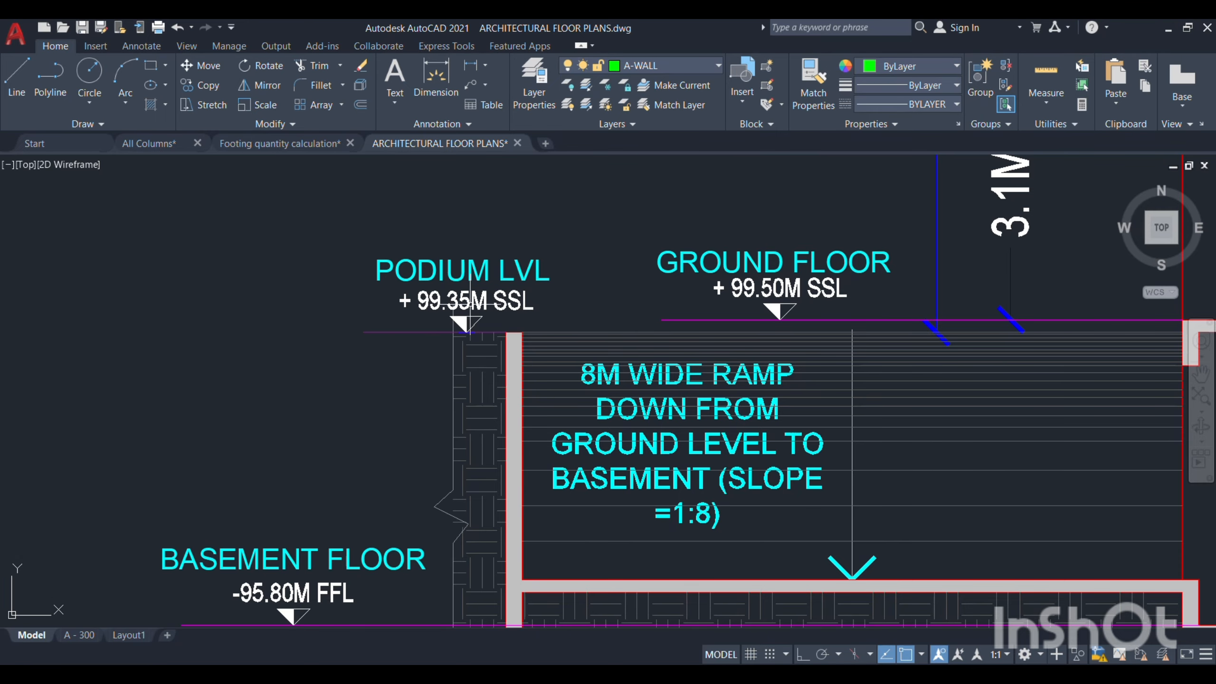
Return to Excel and set the podium slab top level in I8 to 99.35.
mouse_move(819, 674)
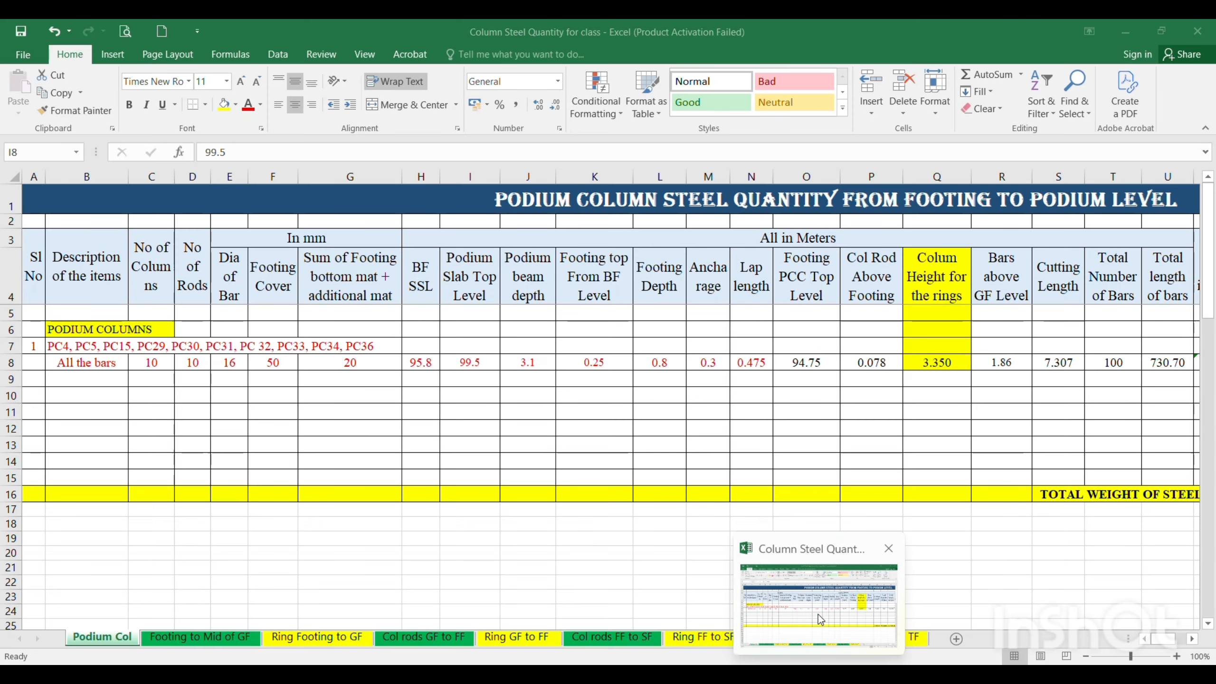
click(820, 618)
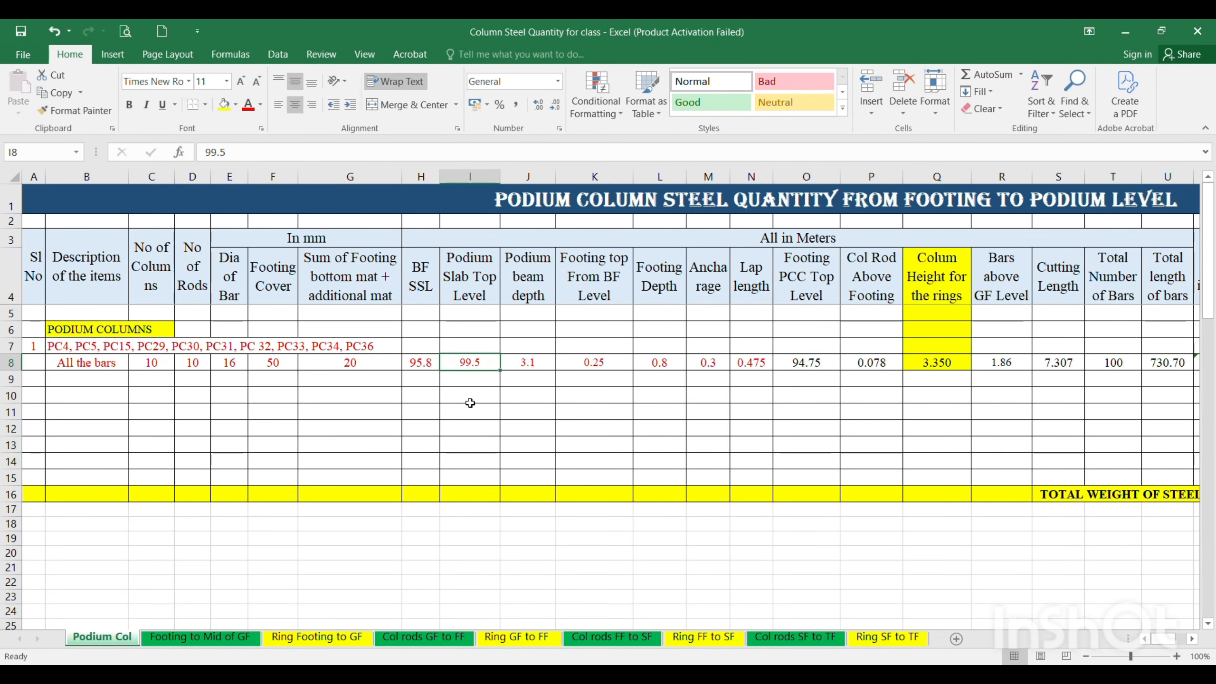
text(99.35)
key(ctrl+Return)
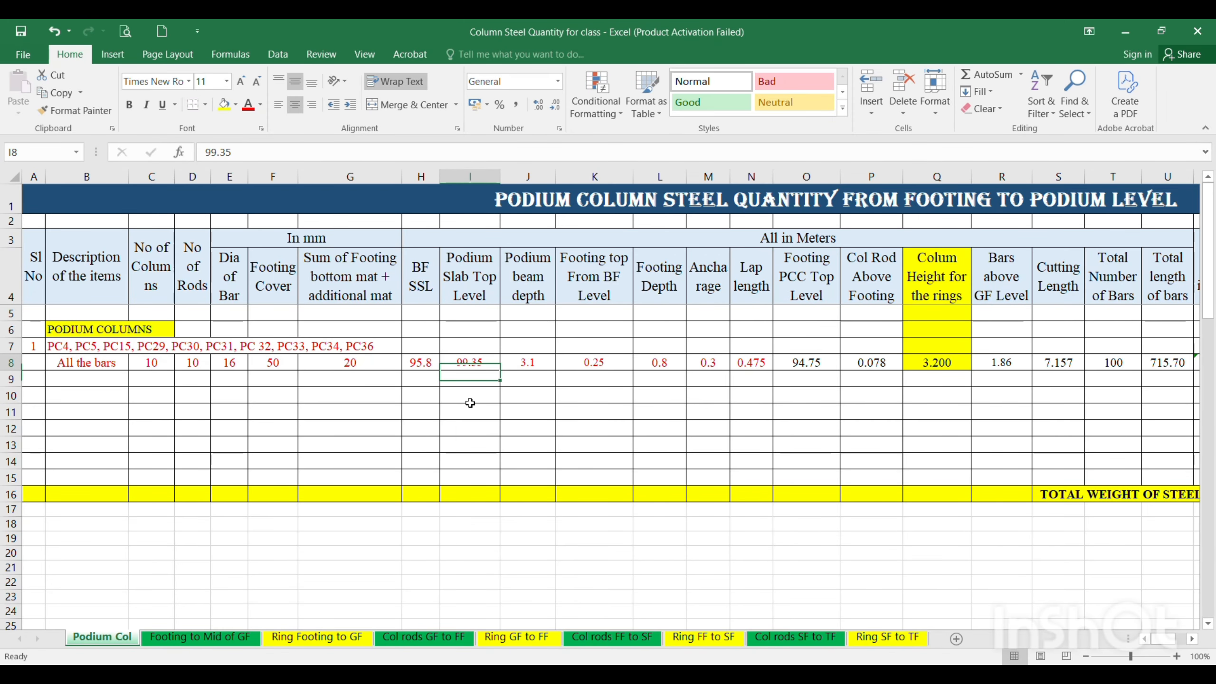
Switch to the ARCHITECTURAL FLOOR PLANS drawing in AutoCAD and examine the slab beams at podium level in Section AA.
key(Right)
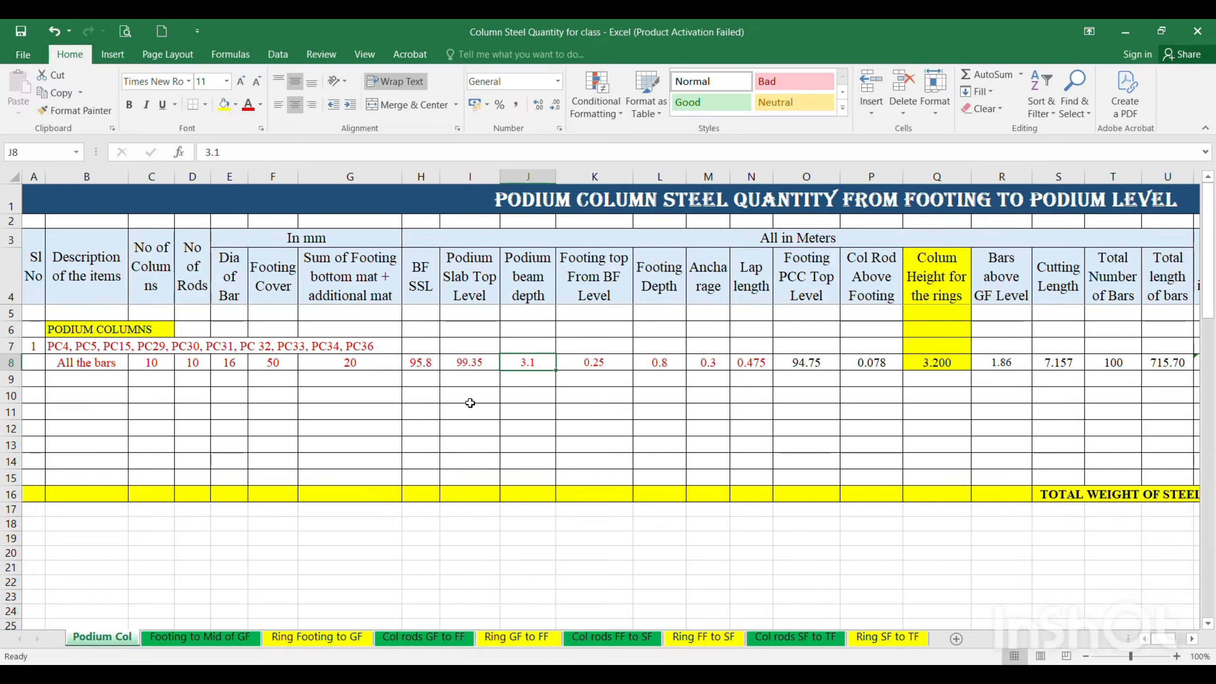
key(alt+Tab)
scroll(430, 400, down, 4)
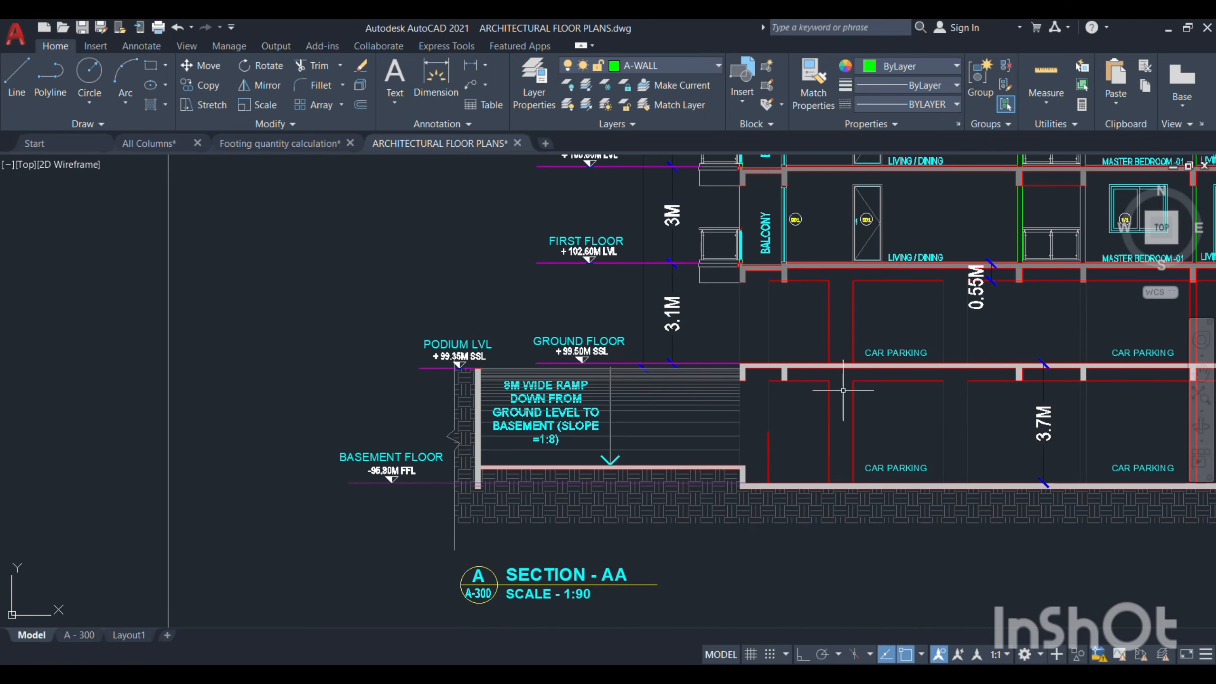
scroll(664, 413, up, 3)
scroll(313, 408, up, 2)
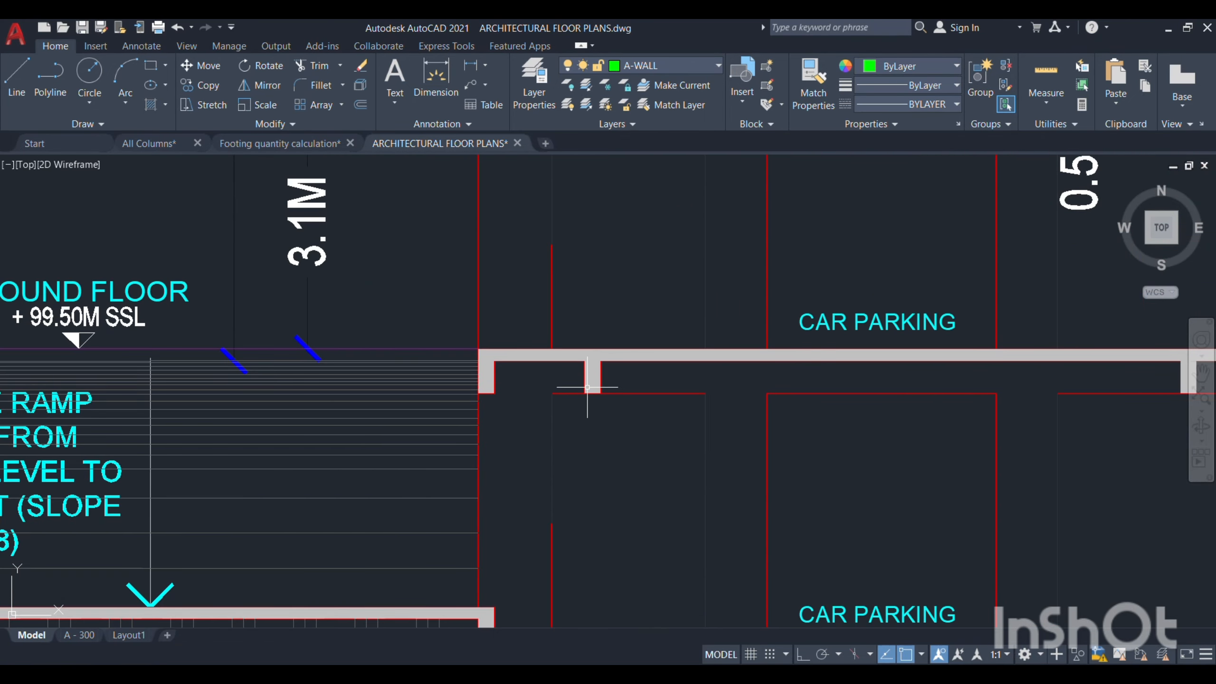
scroll(589, 399, down, 6)
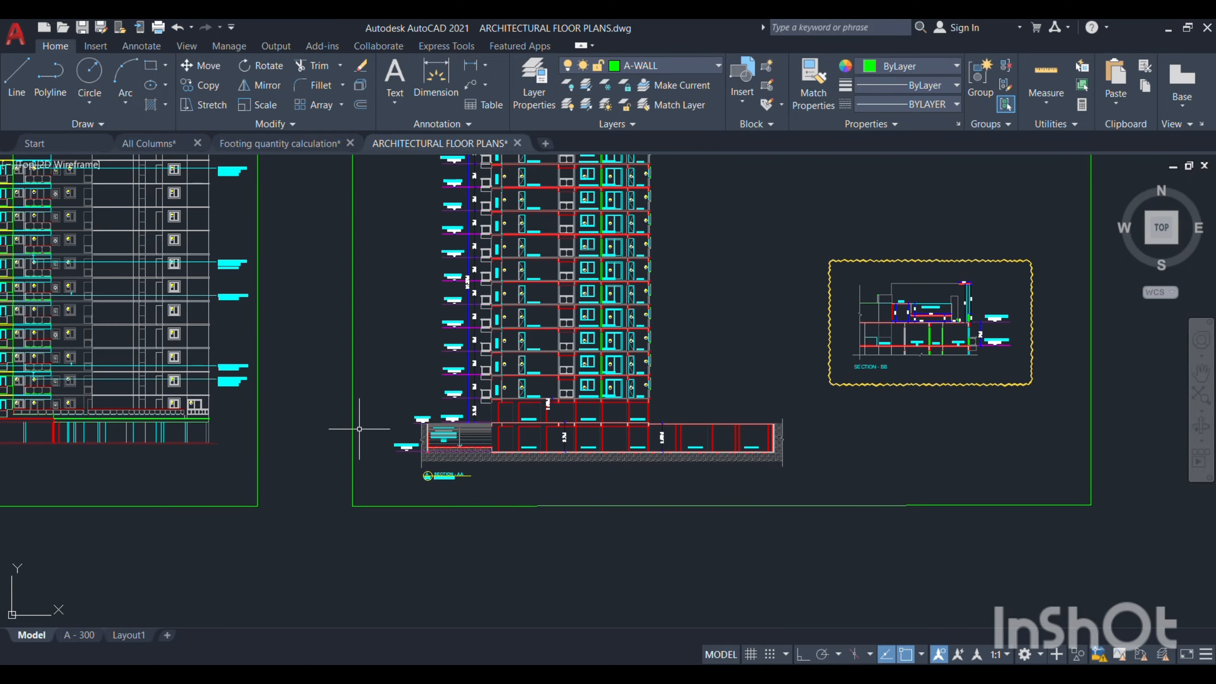
scroll(374, 434, up, 4)
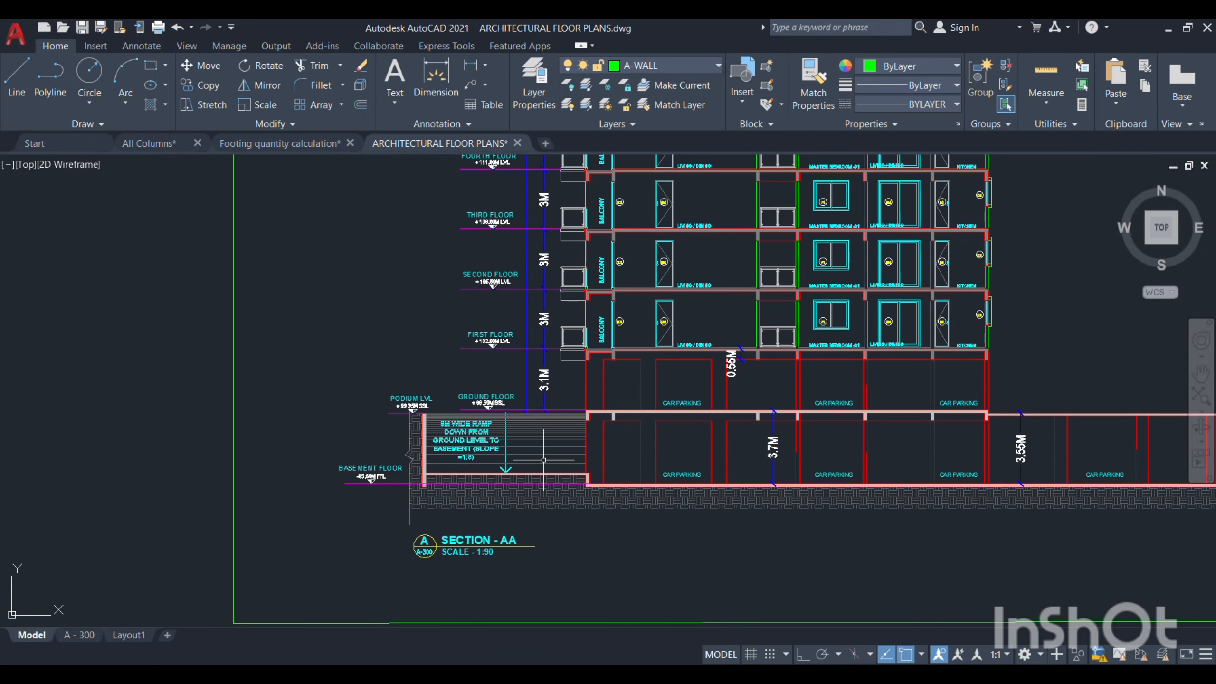
scroll(542, 461, down, 5)
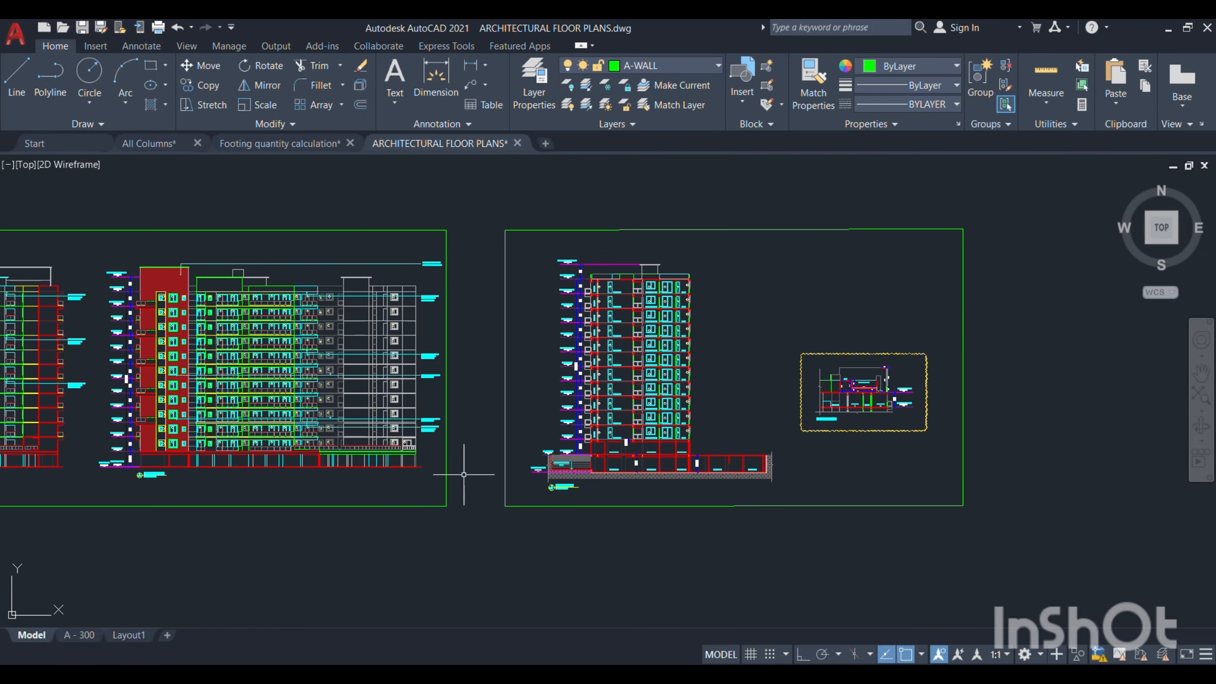
scroll(475, 472, up, 3)
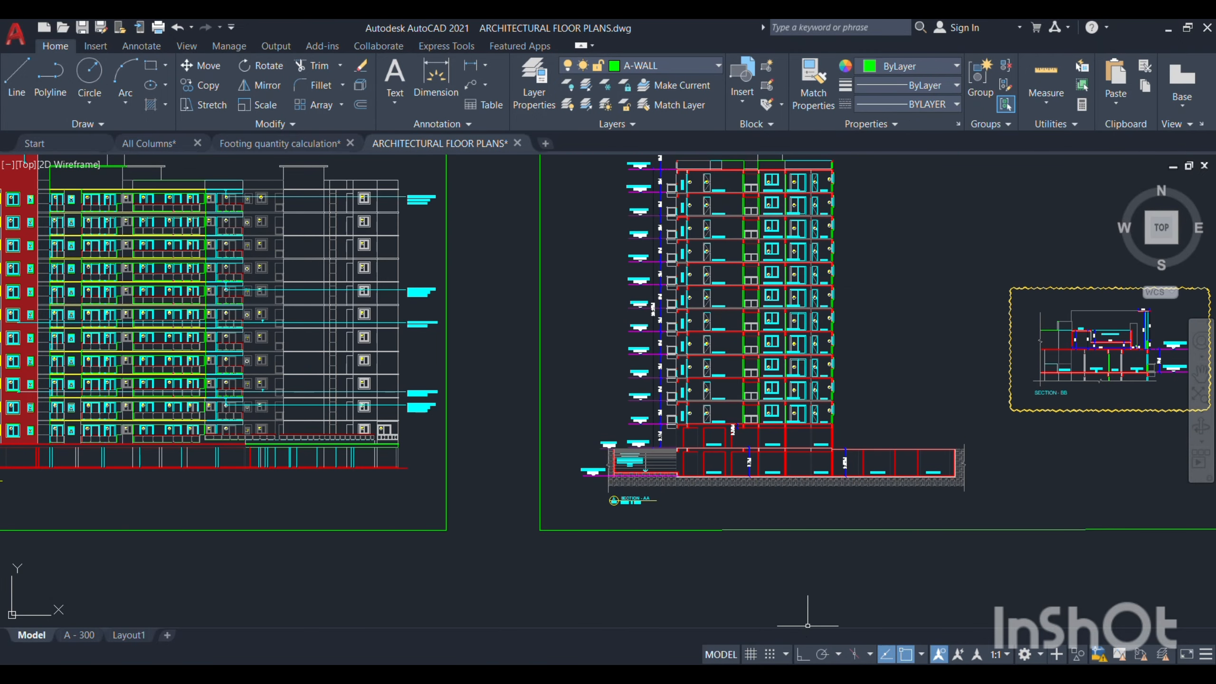
Return to Excel and set the podium beam depth in J8 to 0.6 and the footing top from BF level in K8 to 0.25.
click(814, 618)
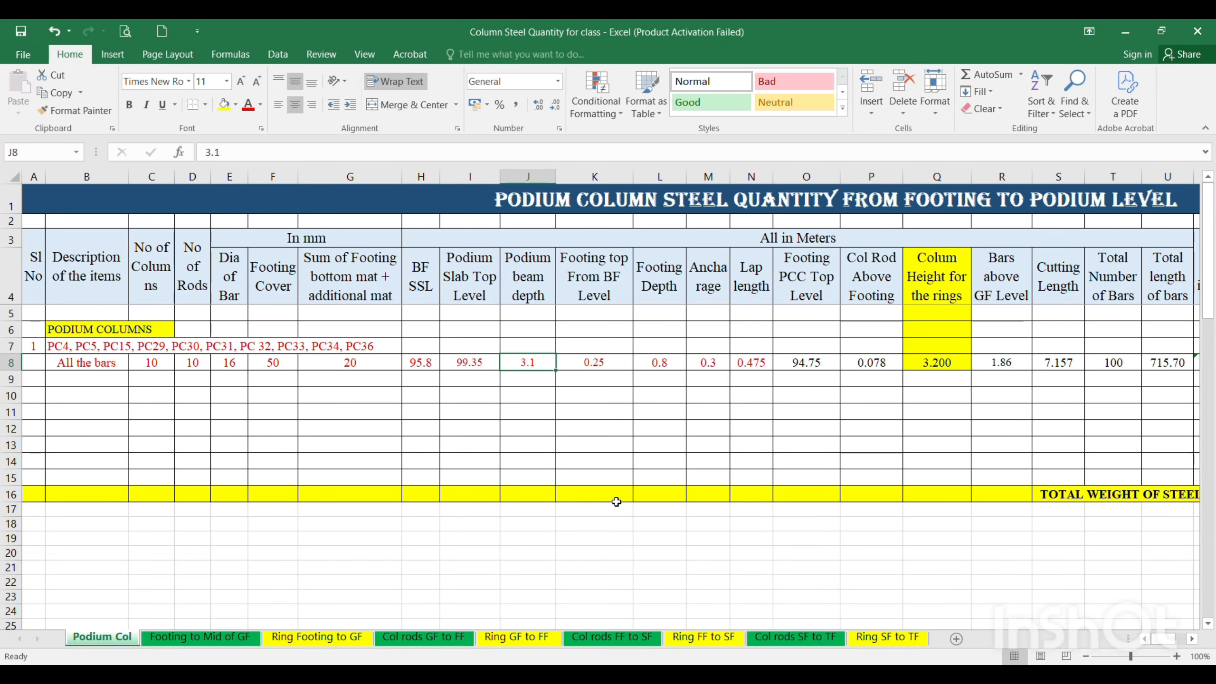
text(.6)
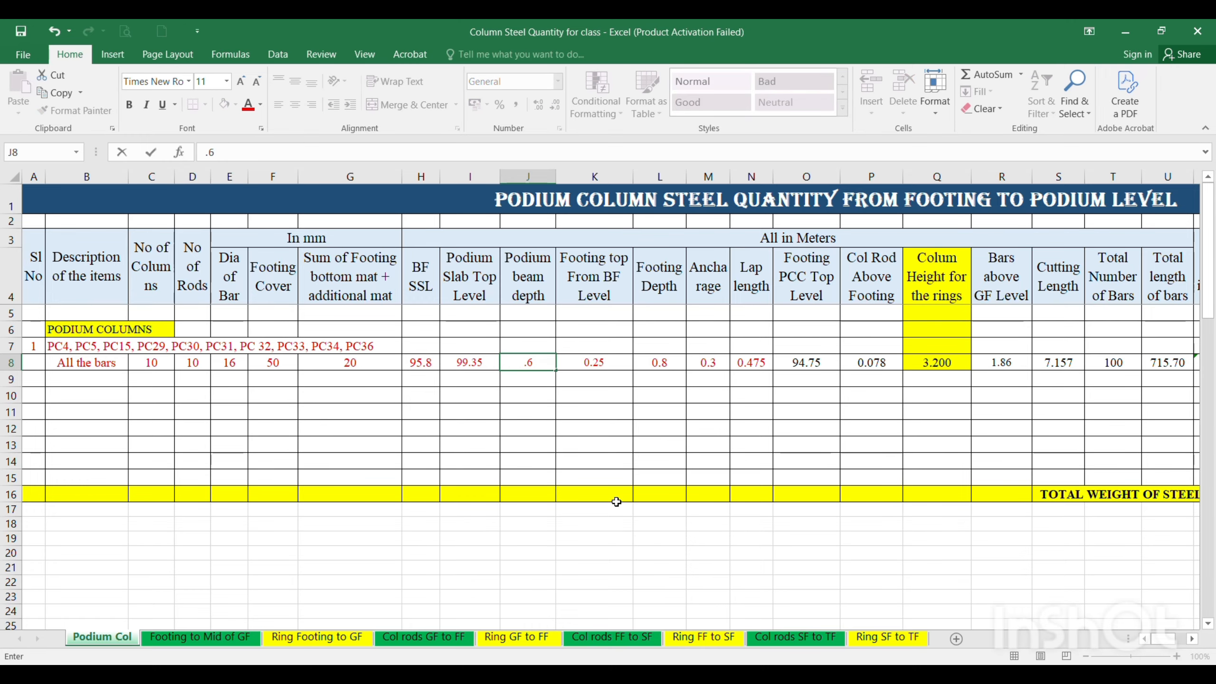
key(Tab)
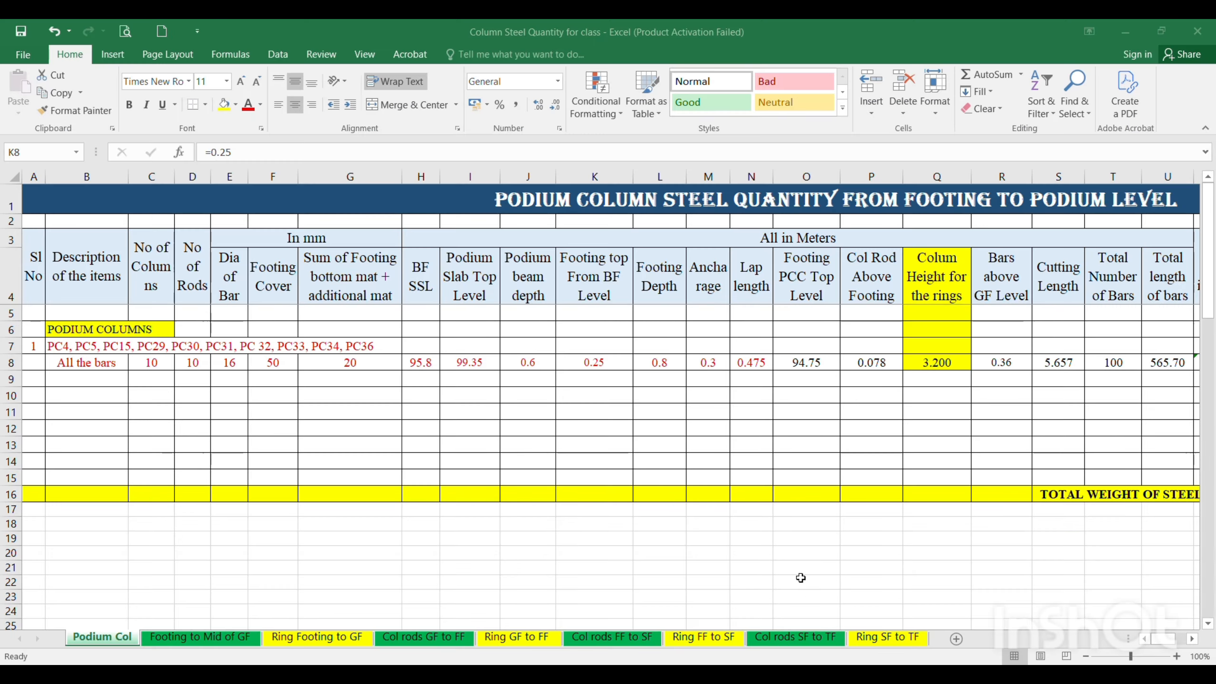
click(819, 640)
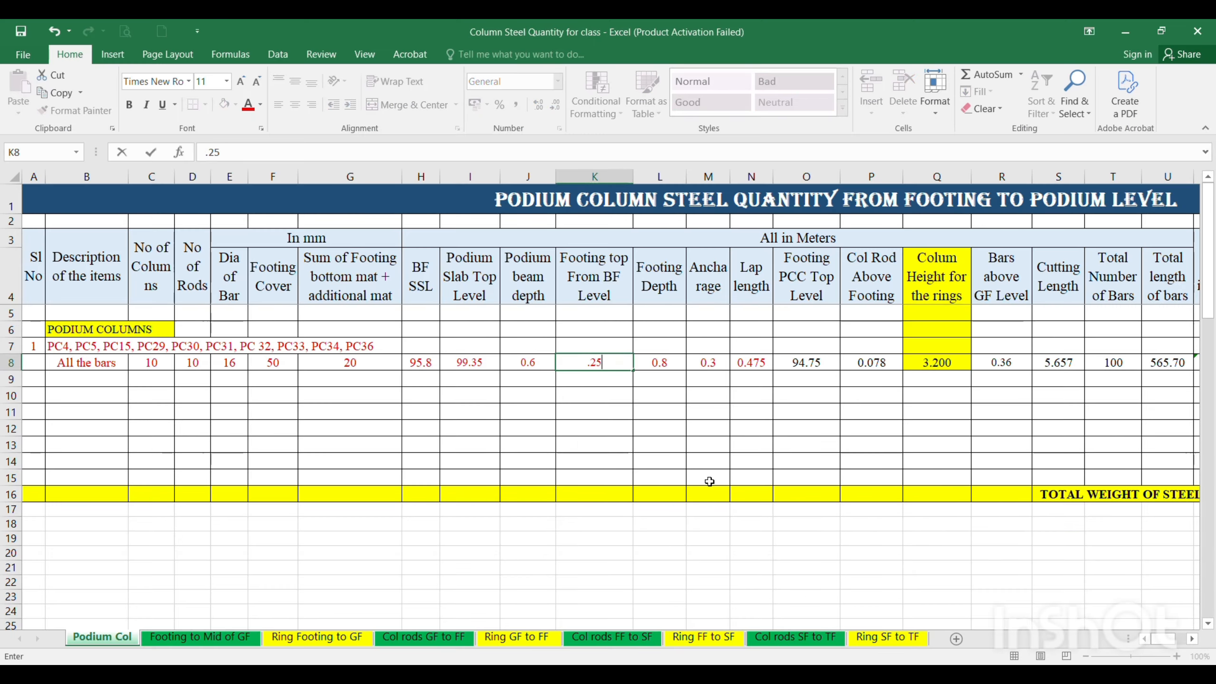
key(Right)
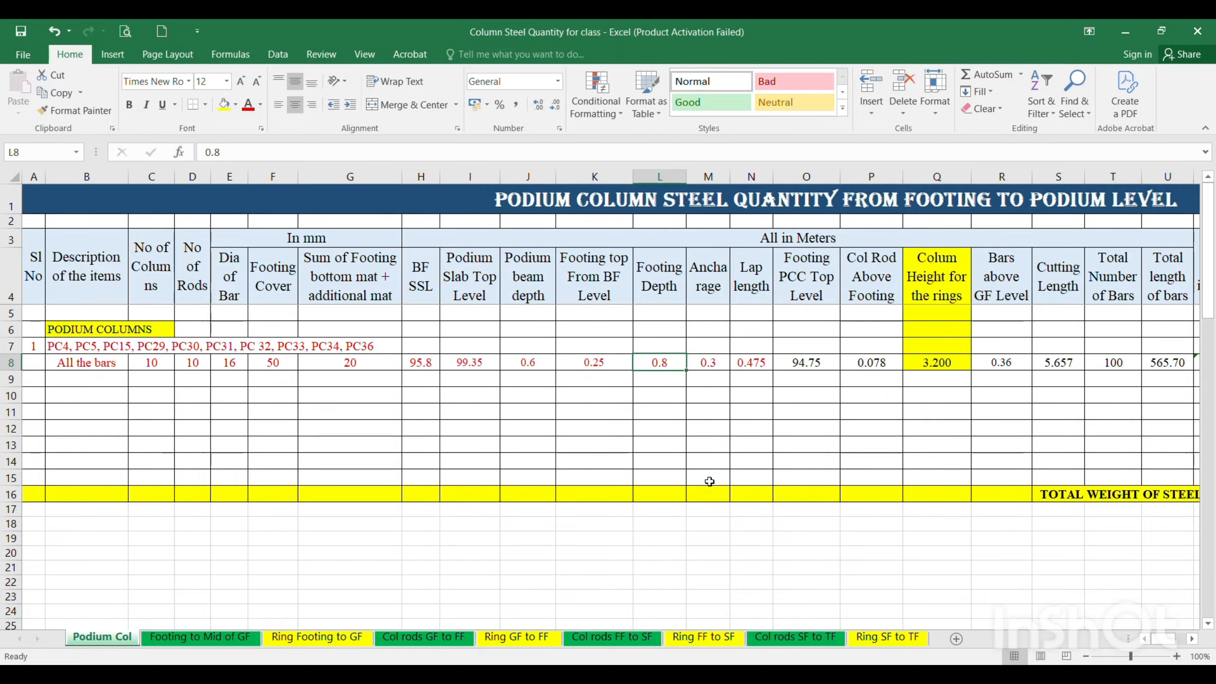
Look up the F18 depth in the Footing quantity calculation drawing's schedule and set the footing depth in L8 to 0.4 in Excel.
mouse_move(785, 676)
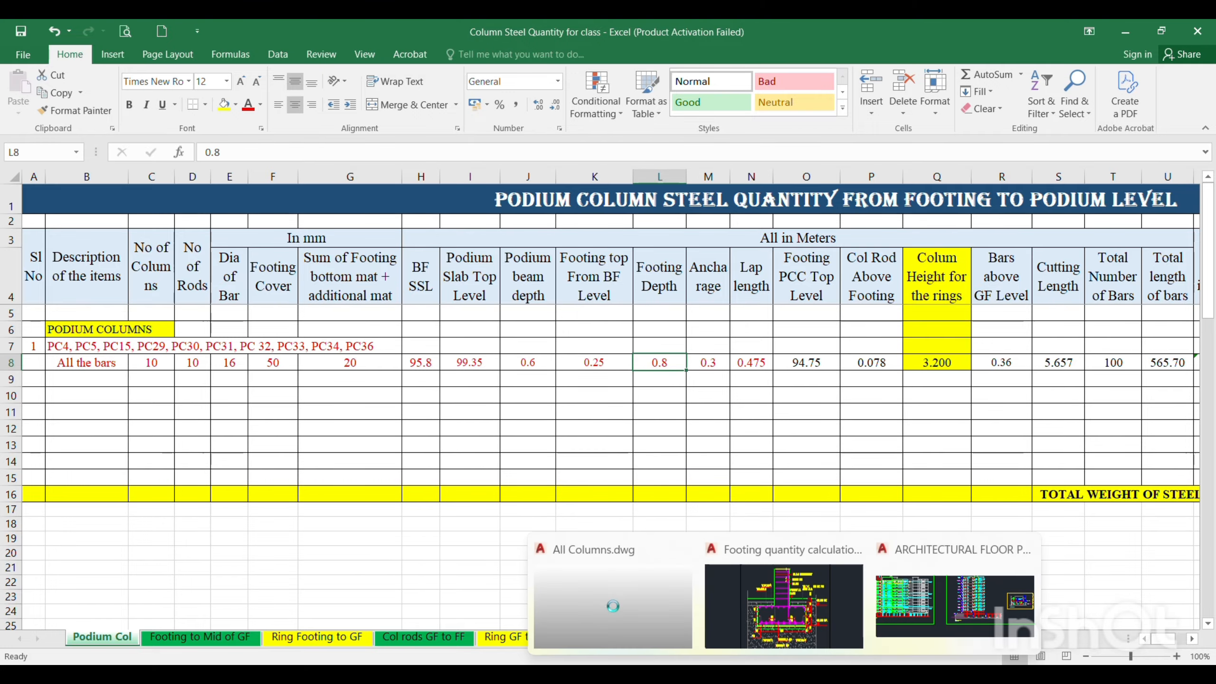
click(783, 606)
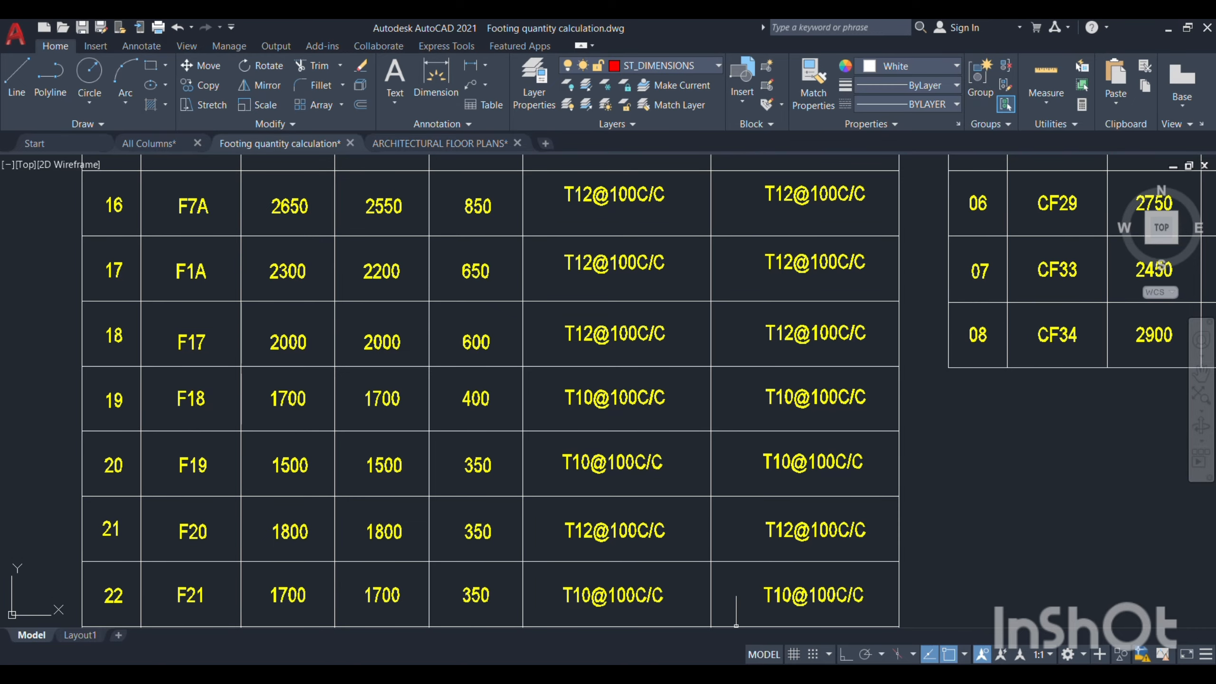
mouse_move(814, 676)
click(804, 642)
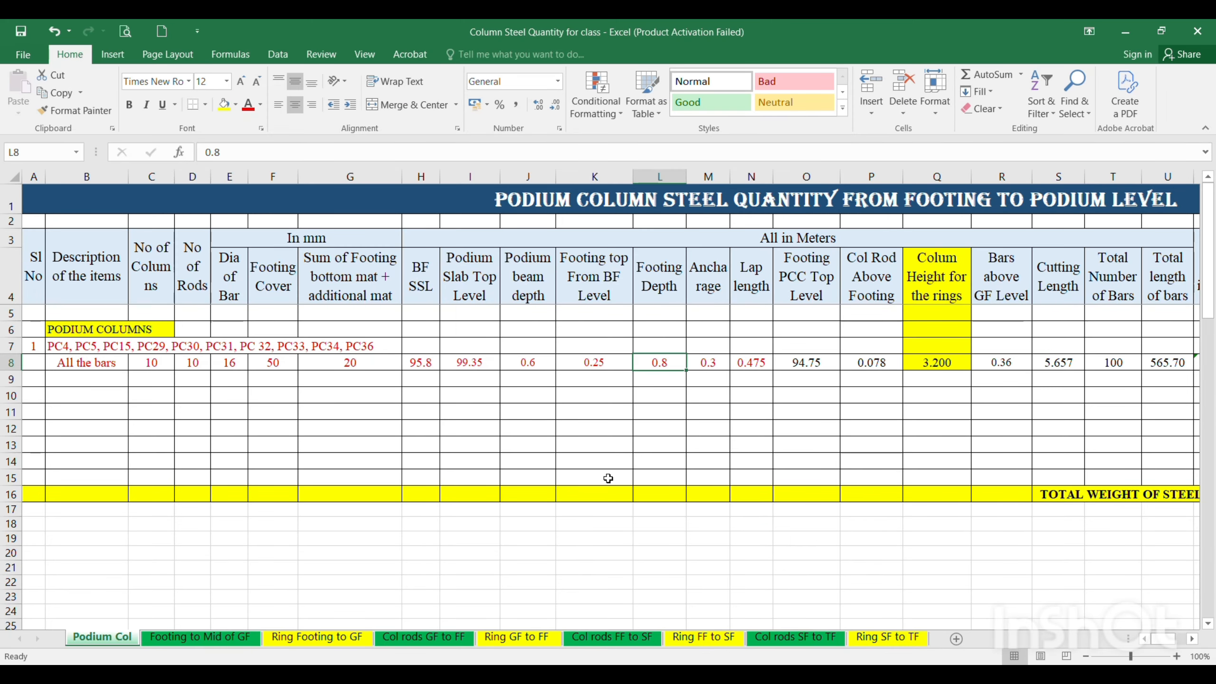
text(0.4)
key(Tab)
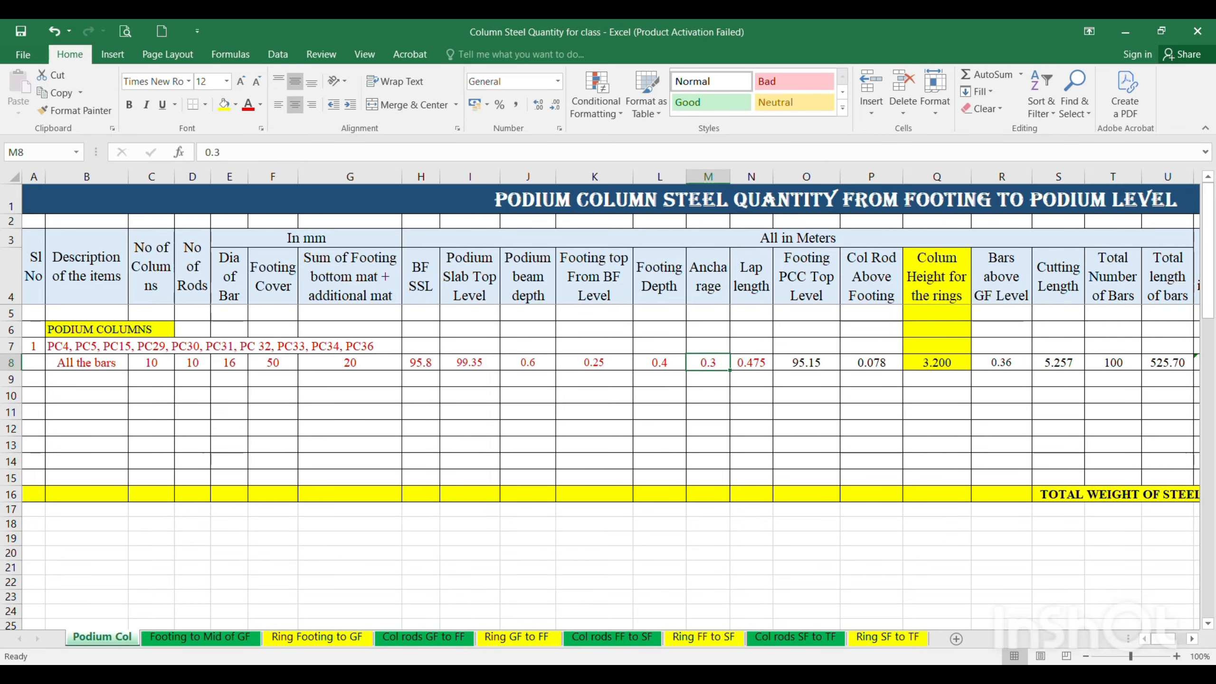
Check the column bar anchorage length in the footing section of the Footing quantity calculation drawing, and return to Excel.
mouse_move(785, 676)
click(788, 622)
scroll(405, 251, up, 8)
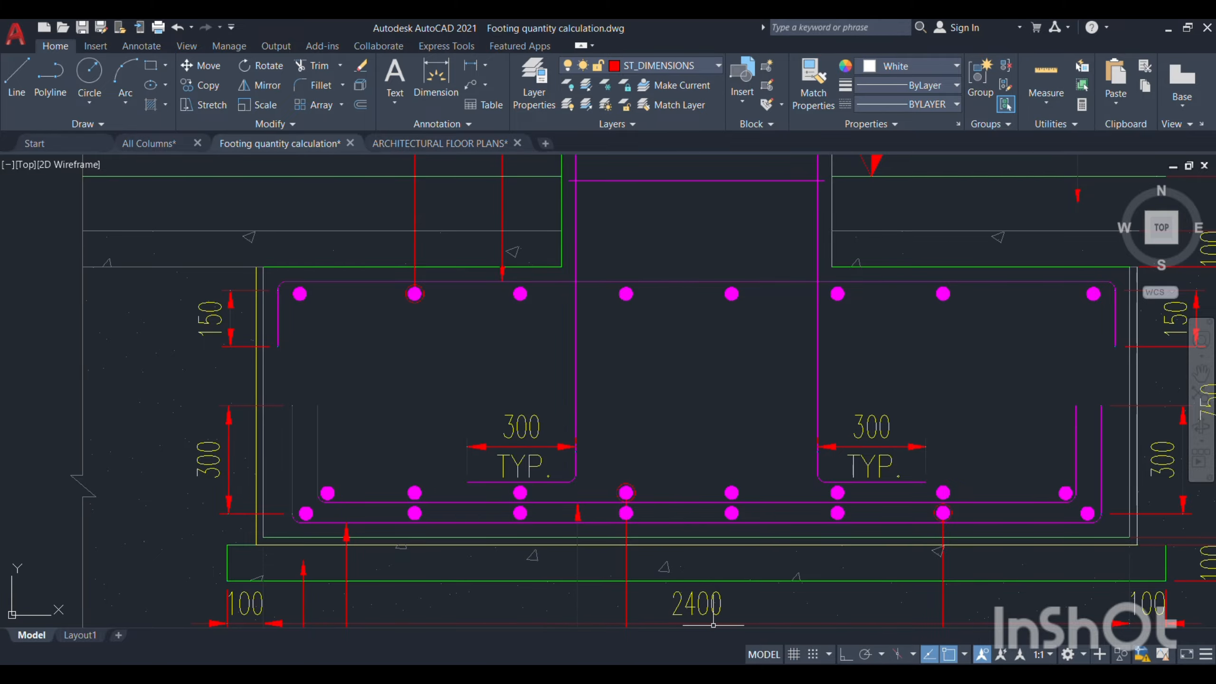
mouse_move(818, 676)
click(806, 570)
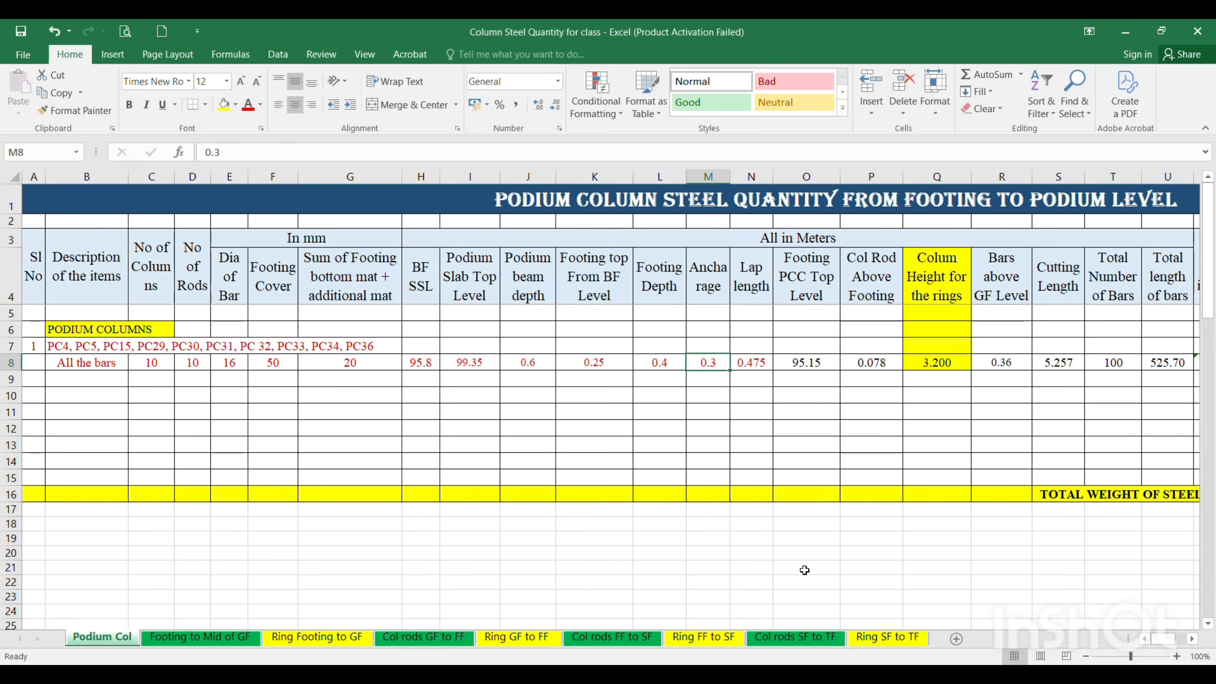
Look up the lap length for 16 mm bars in the All Columns drawing's tension and compression tables, and return to Excel.
key(Right)
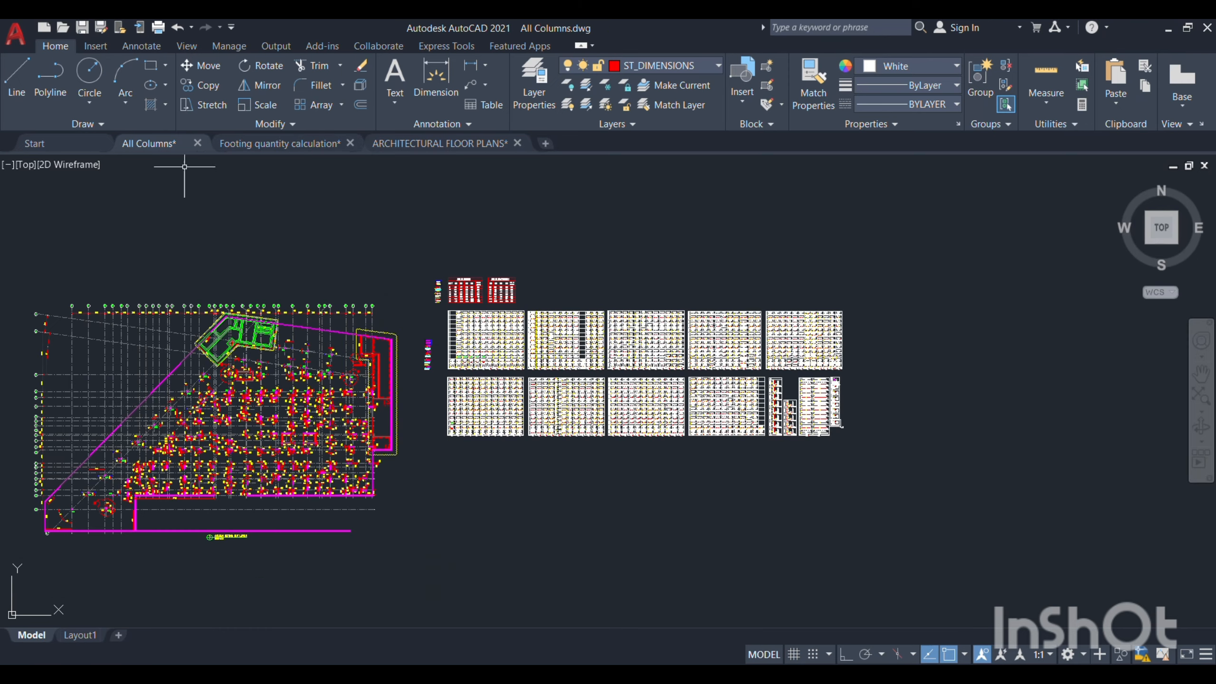
scroll(464, 362, up, 3)
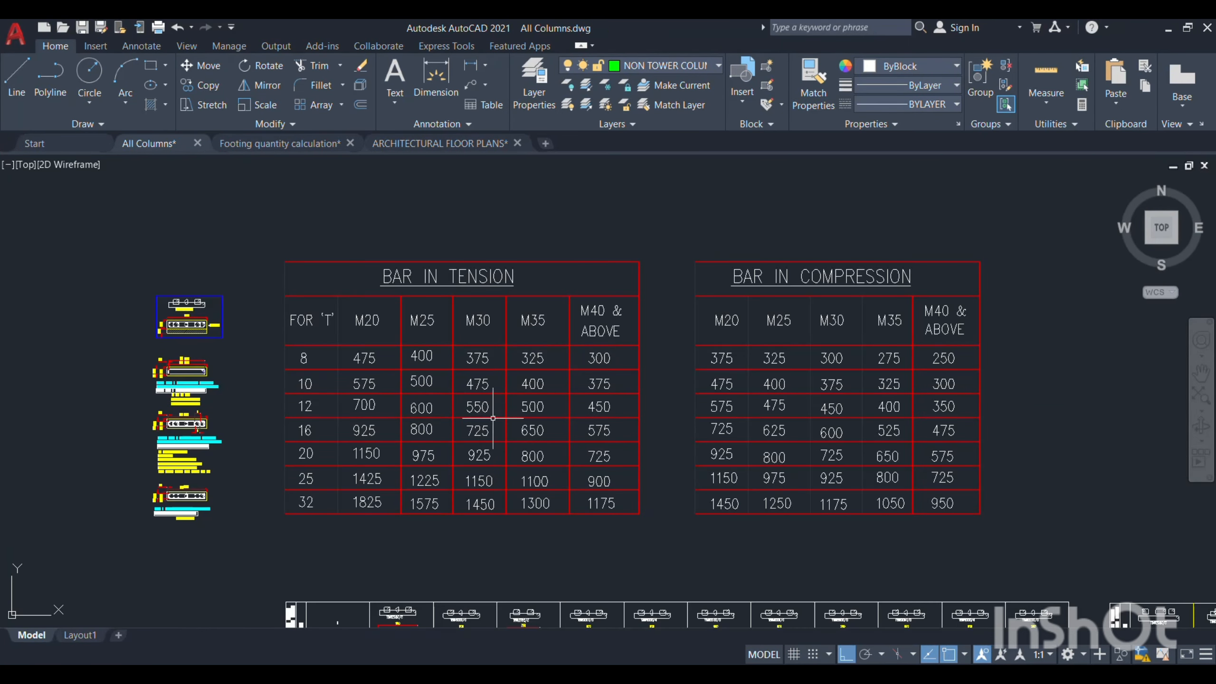
scroll(497, 426, up, 2)
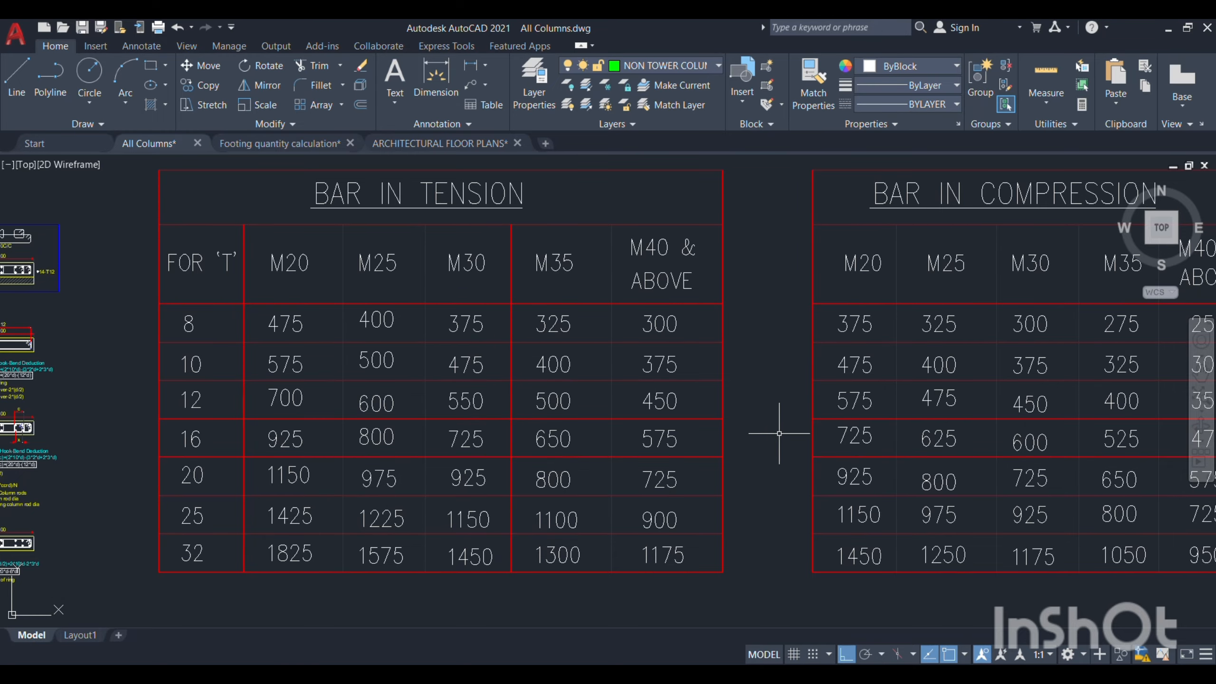
drag(829, 427, 654, 436)
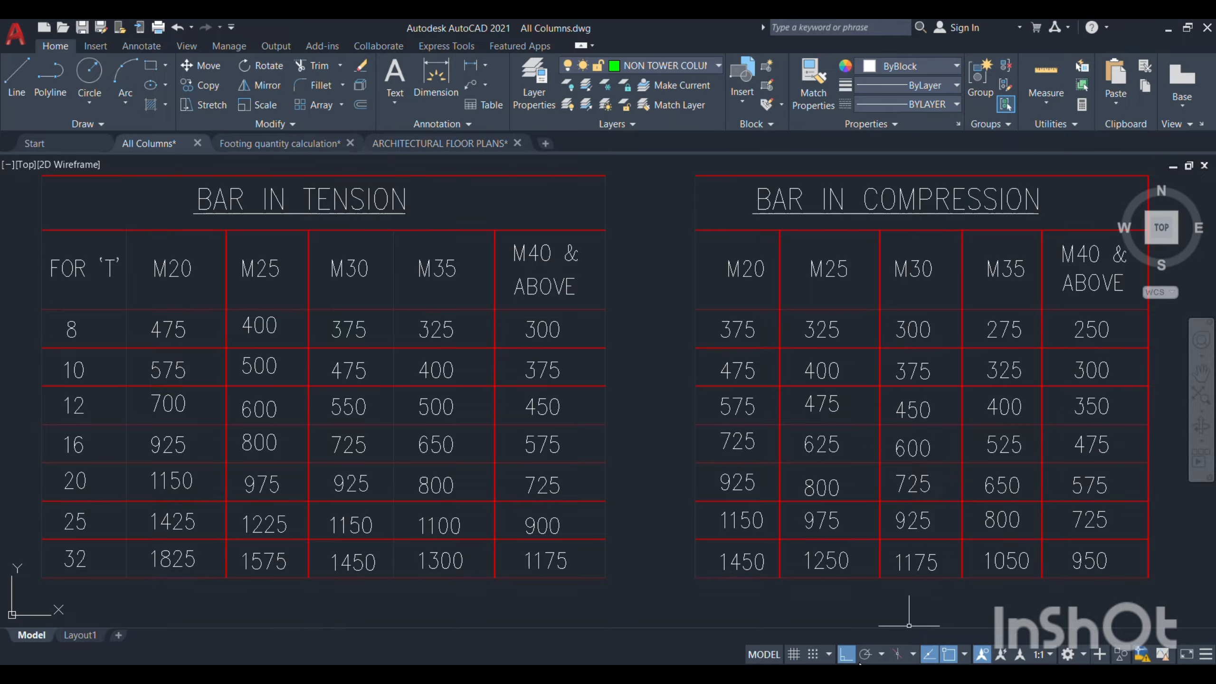
mouse_move(817, 670)
click(803, 629)
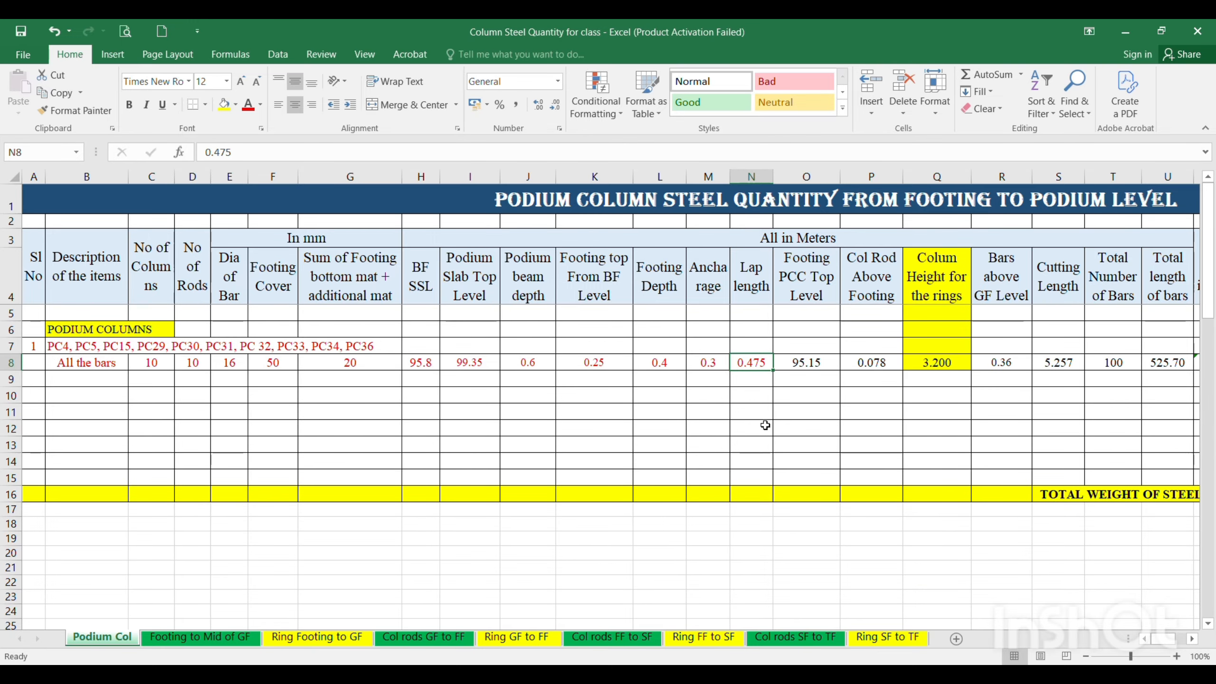
Review the formulas for footing PCC top level, column rod above footing and column height for the rings in O8, P8 and Q8.
key(Right)
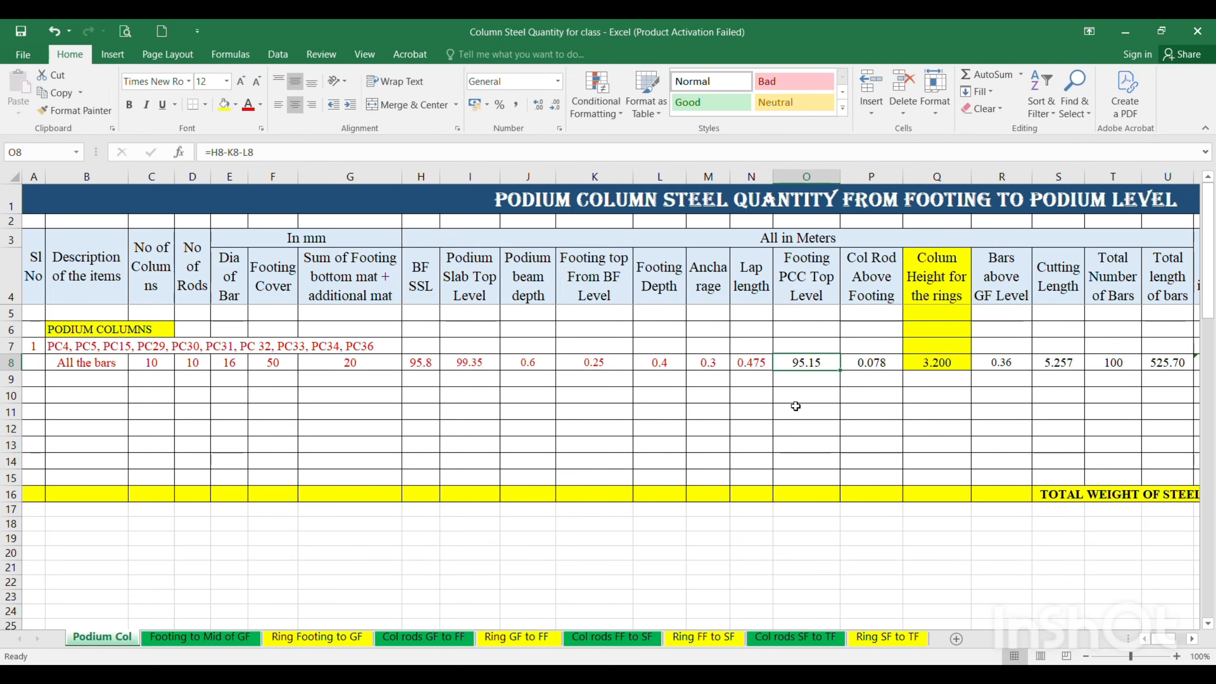
click(283, 152)
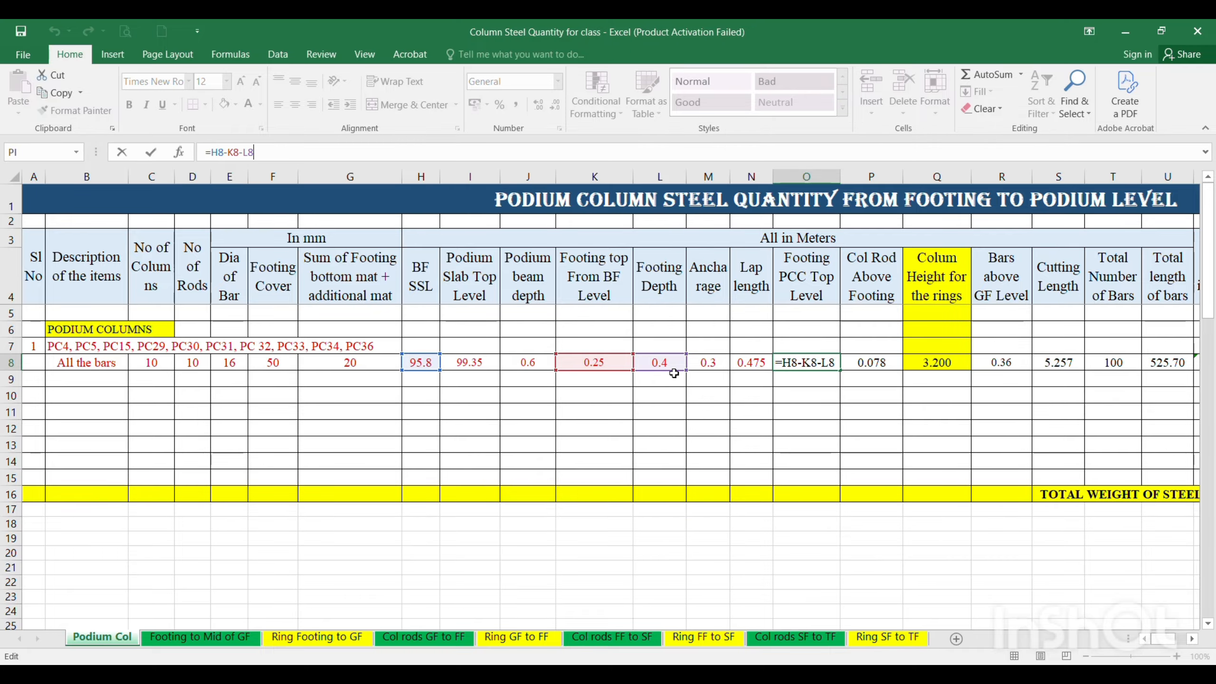
key(Return)
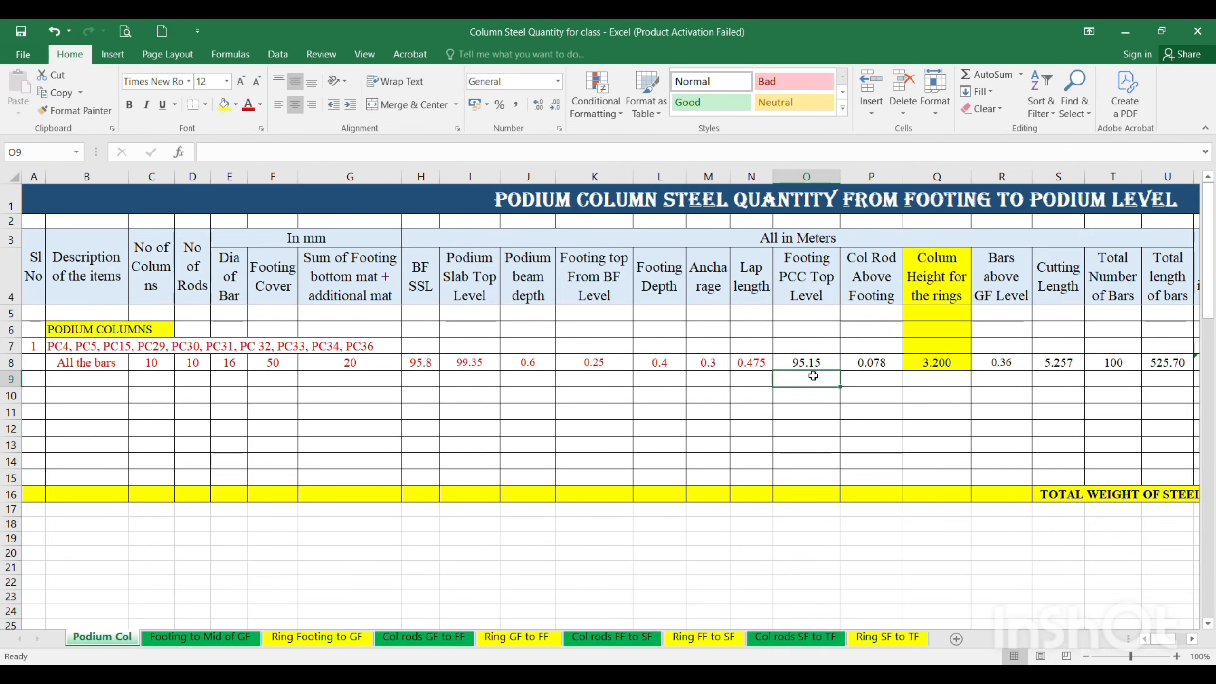
click(807, 363)
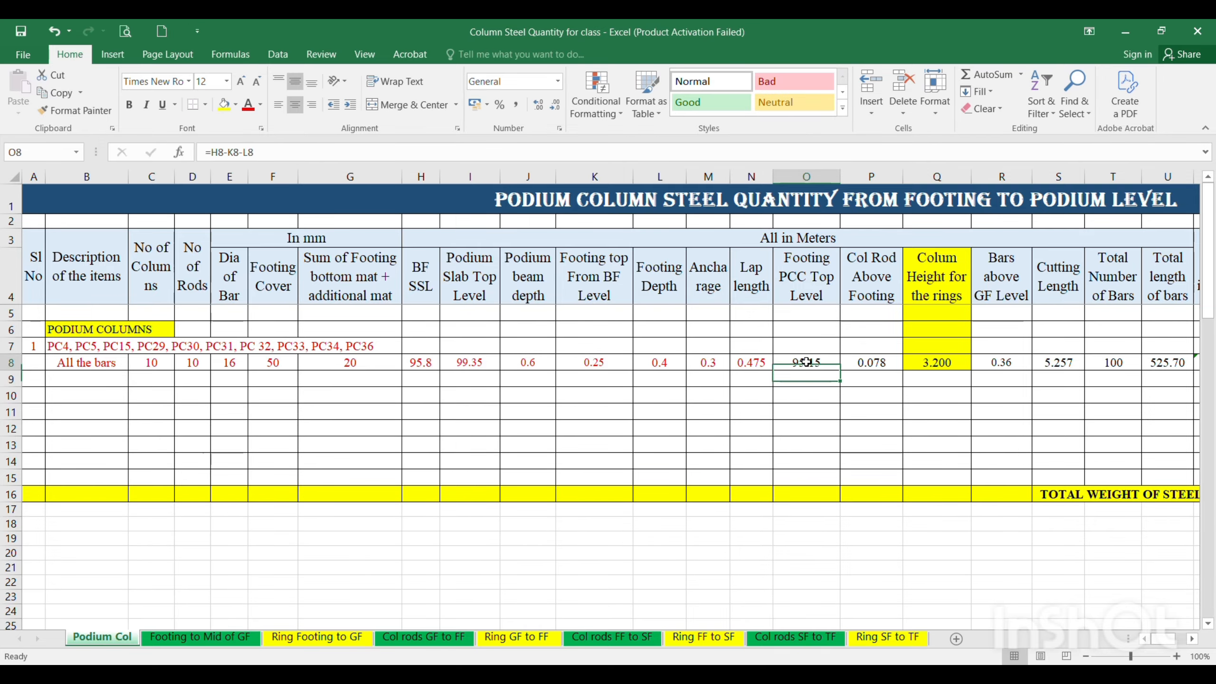
click(870, 364)
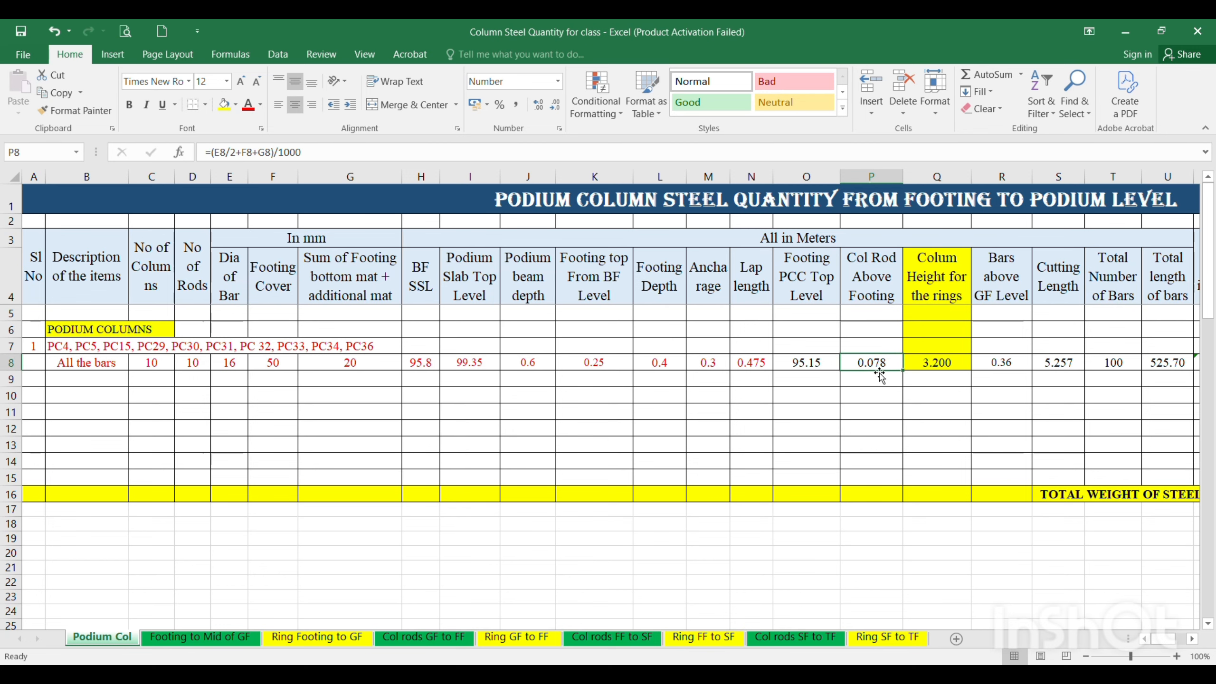
click(934, 365)
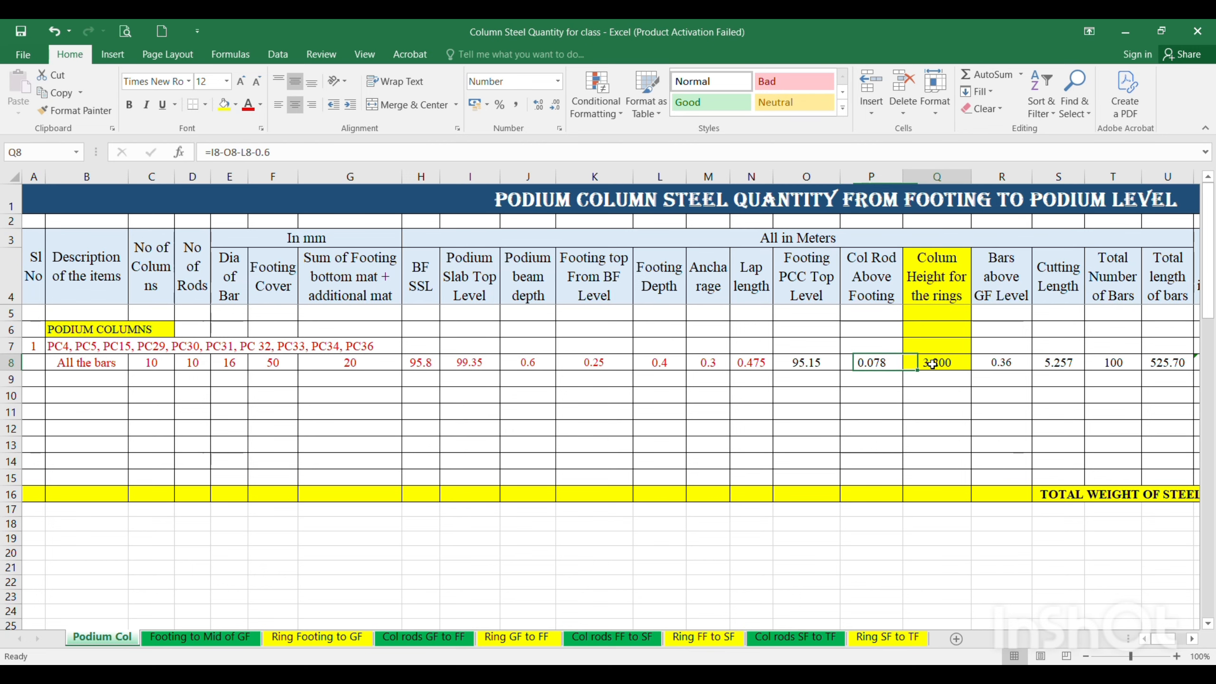
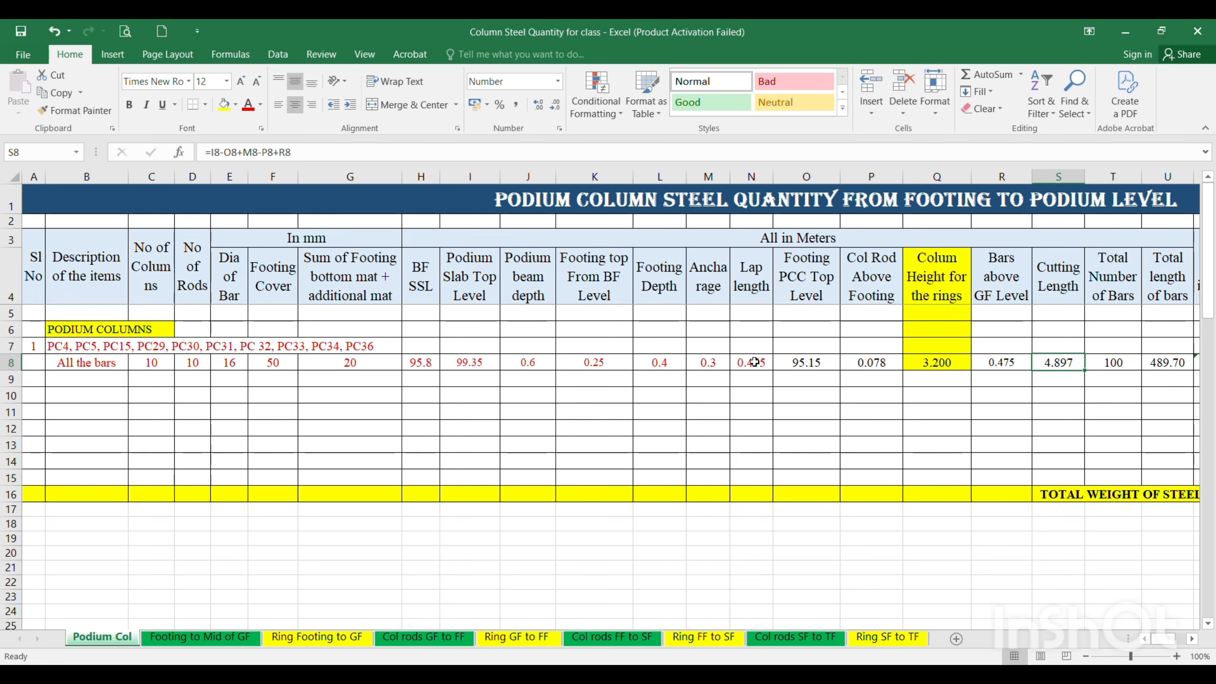
Review the formulas for bars above GF level, total number of bars and total length of bars in R8, T8 and U8.
click(1013, 360)
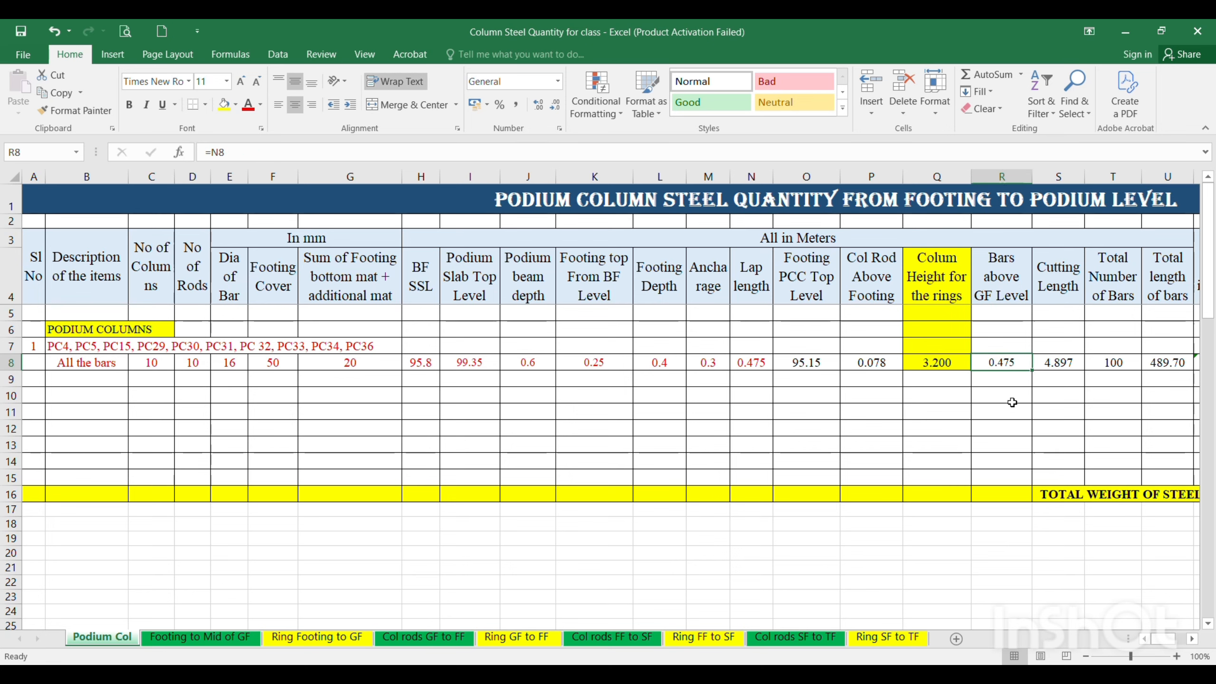
click(1097, 365)
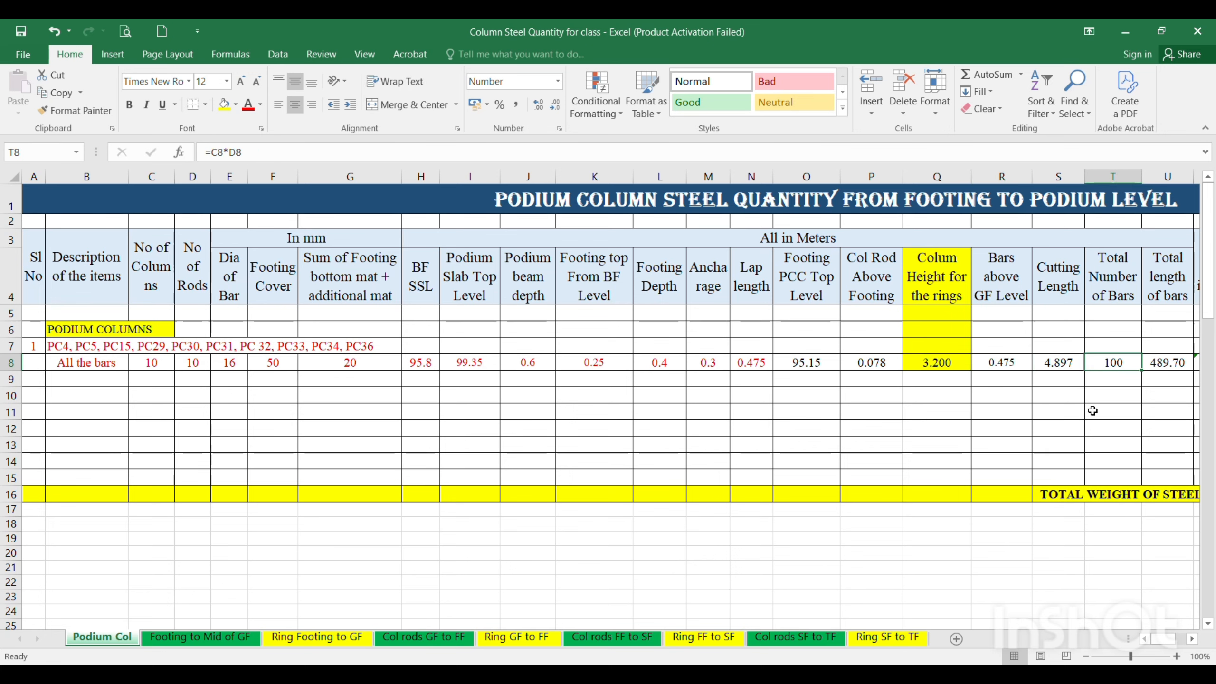
click(286, 154)
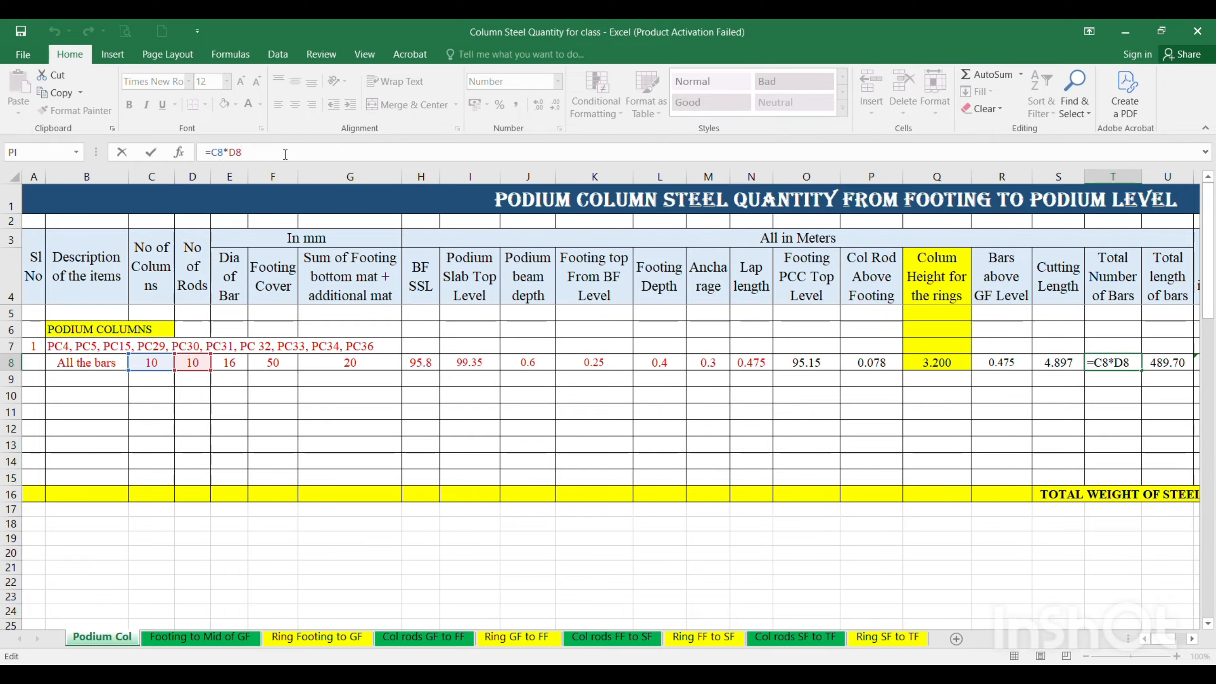
key(Tab)
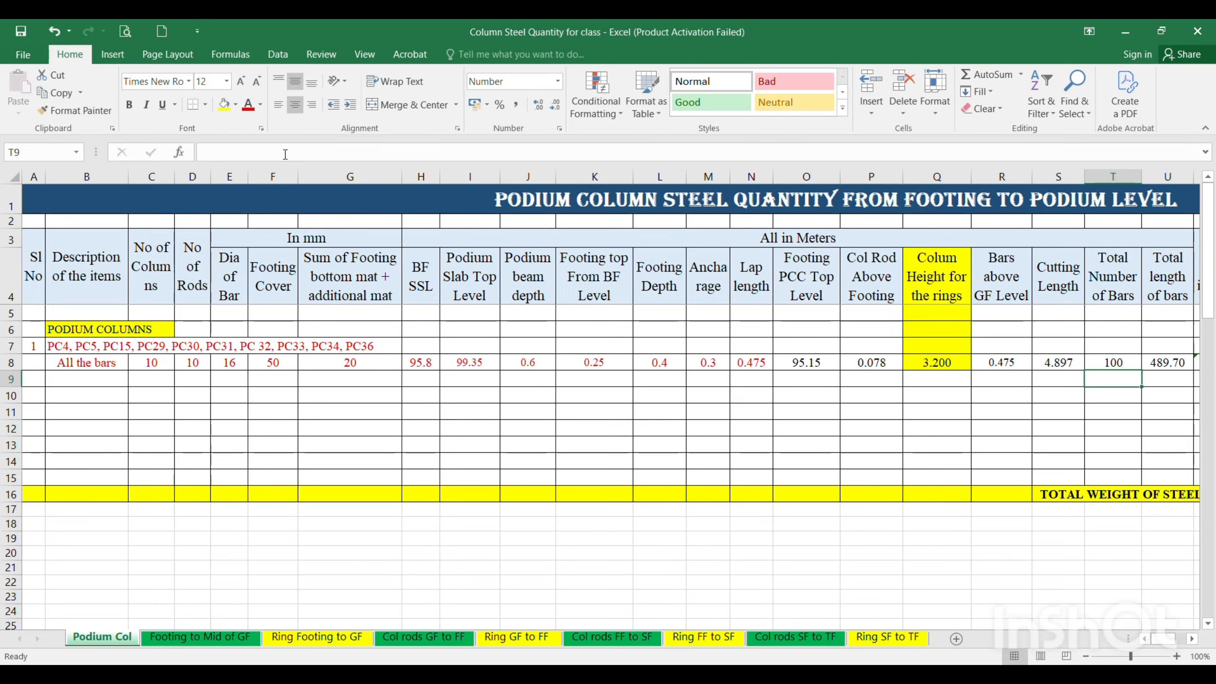
click(286, 153)
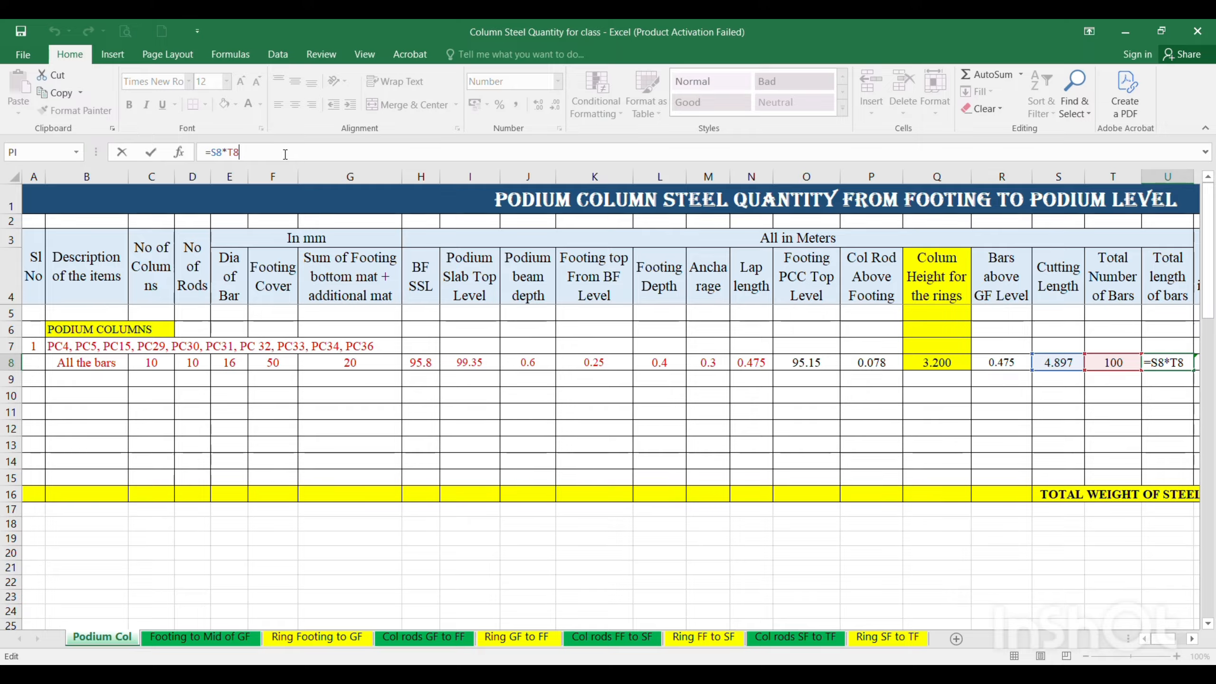
Review the unit weight and total weight formulas in V8 and W8 and the dia-wise weight columns, and return to the start of row 8.
key(Tab)
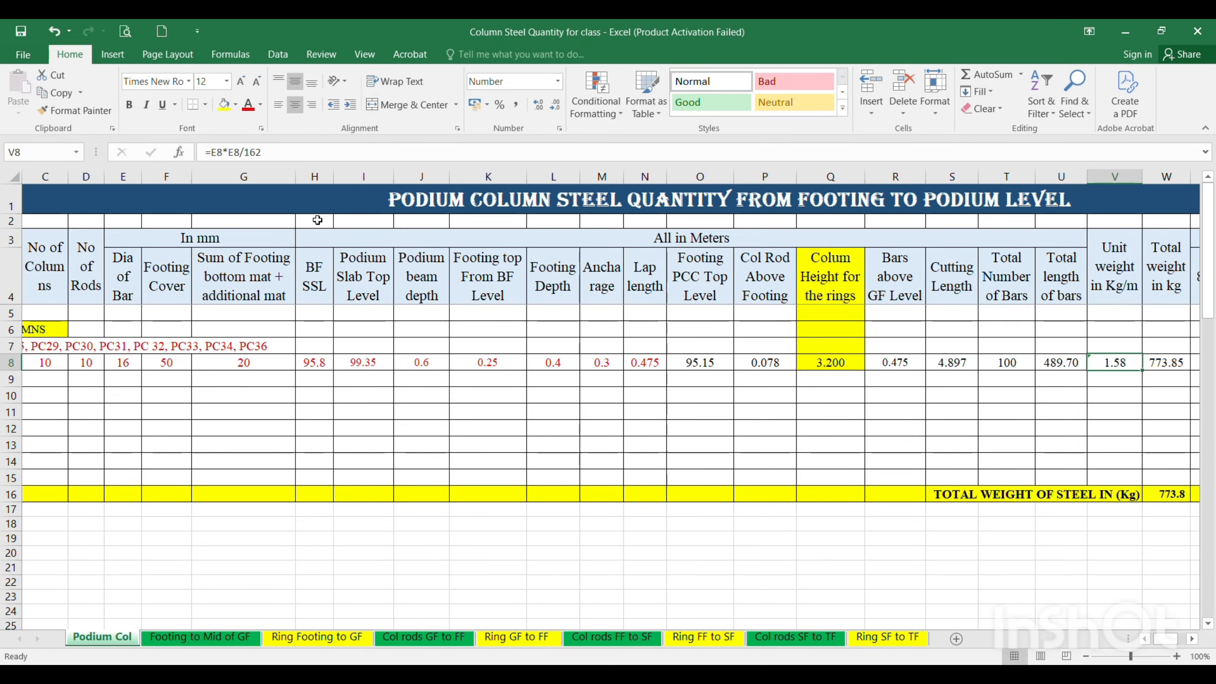
key(Tab)
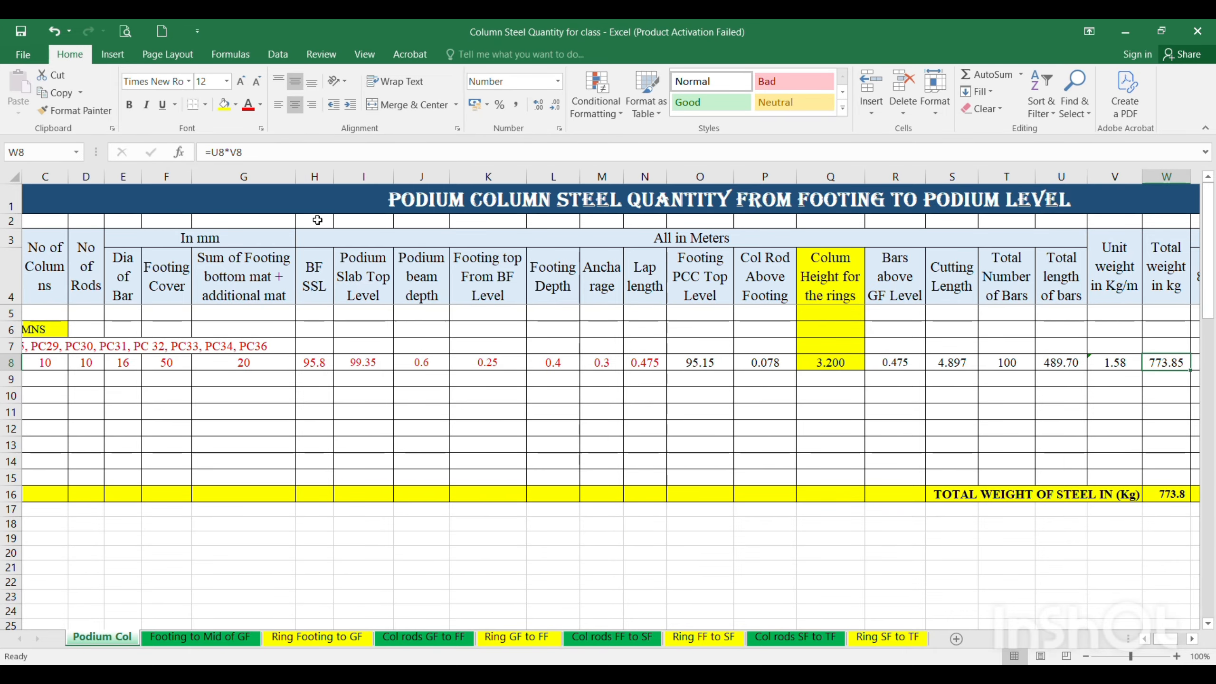
key(Tab)
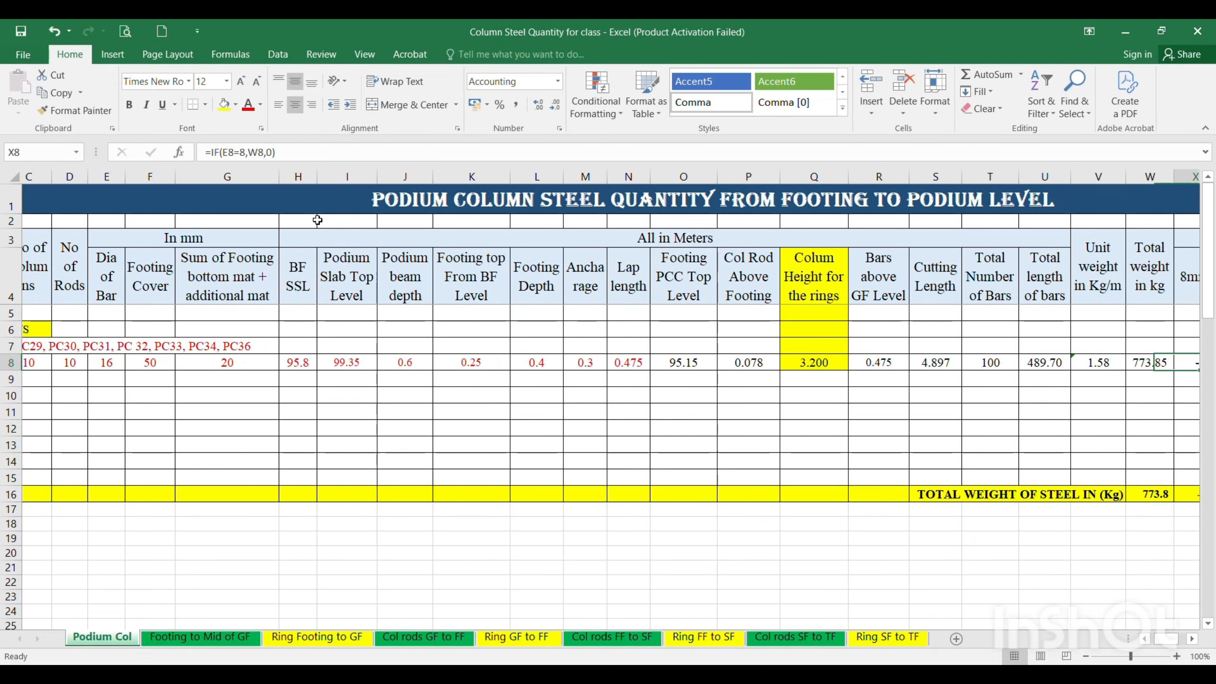
key(Tab)
key(Tab)
key(Tab)
key(Tab)
key(Tab)
key(Tab)
key(Tab)
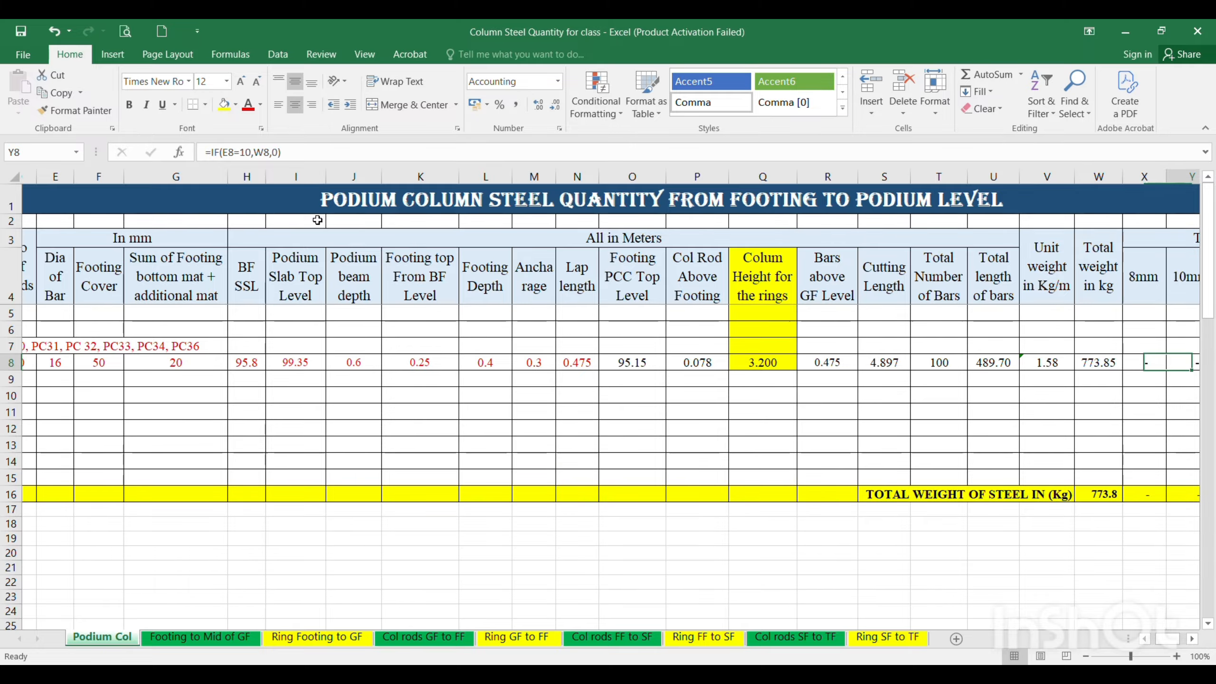
key(Right)
key(Right)
key(Left)
key(Left)
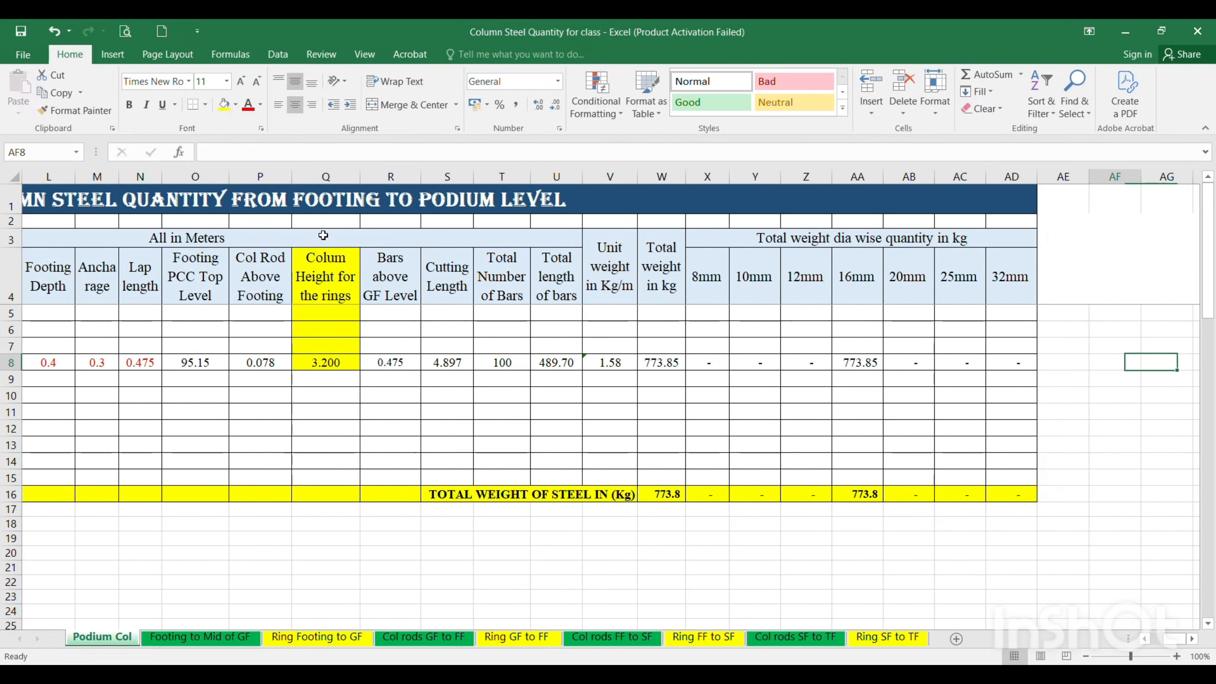
key(Home)
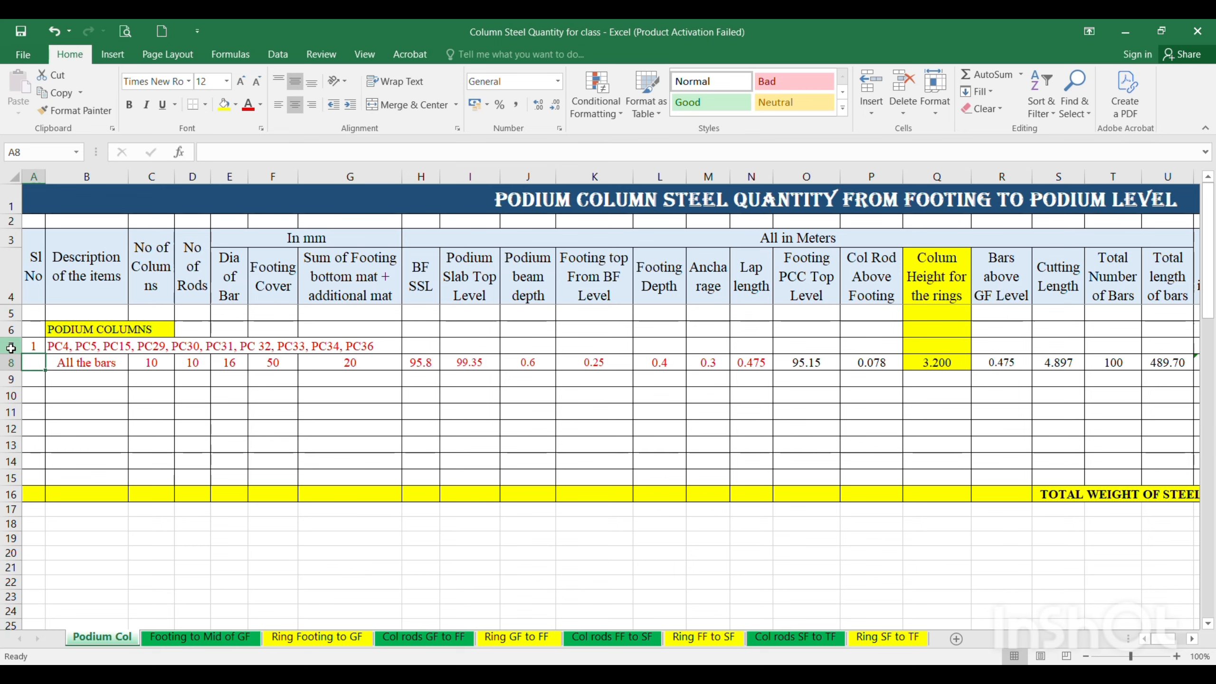
Copy rows 7 and 8 of the first podium column group and insert the copied cells at row 10.
drag(15, 347, 11, 356)
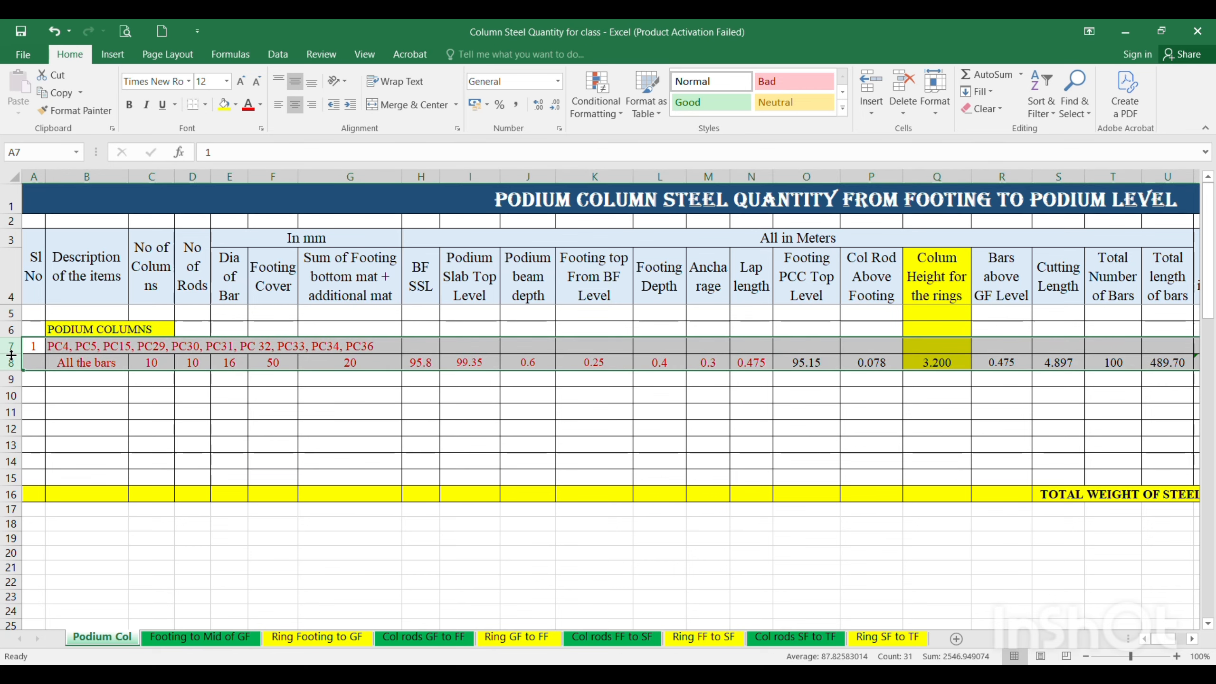
key(ctrl+c)
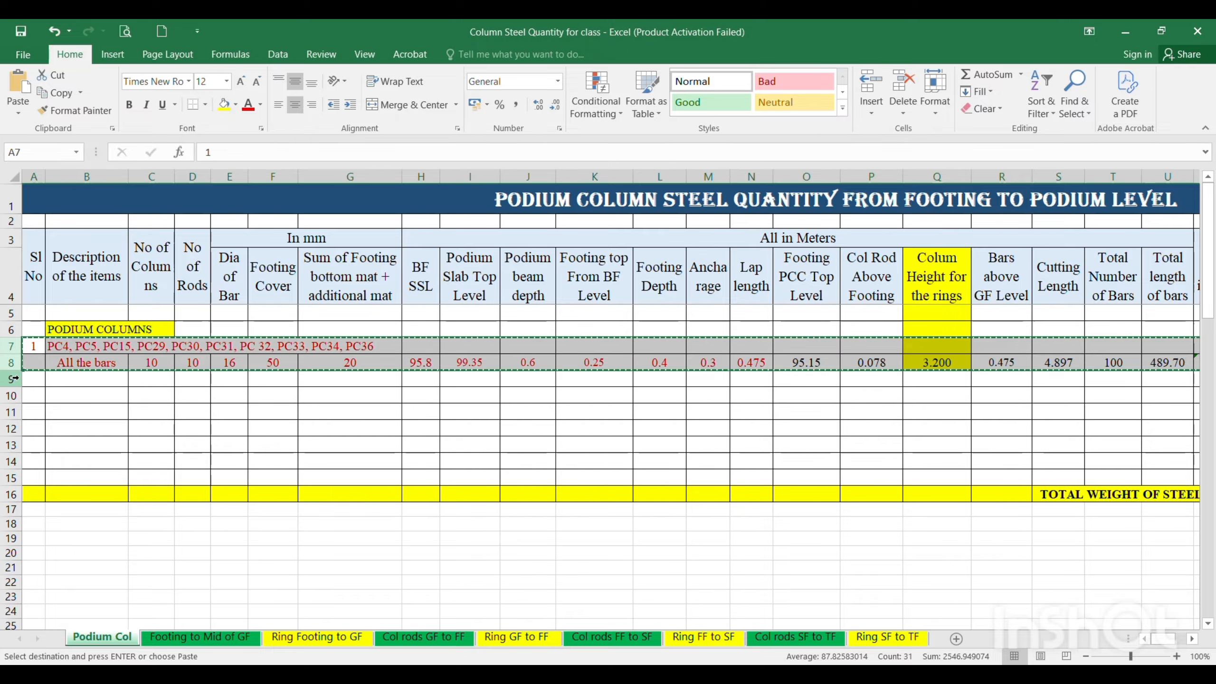
click(7, 397)
right_click(8, 397)
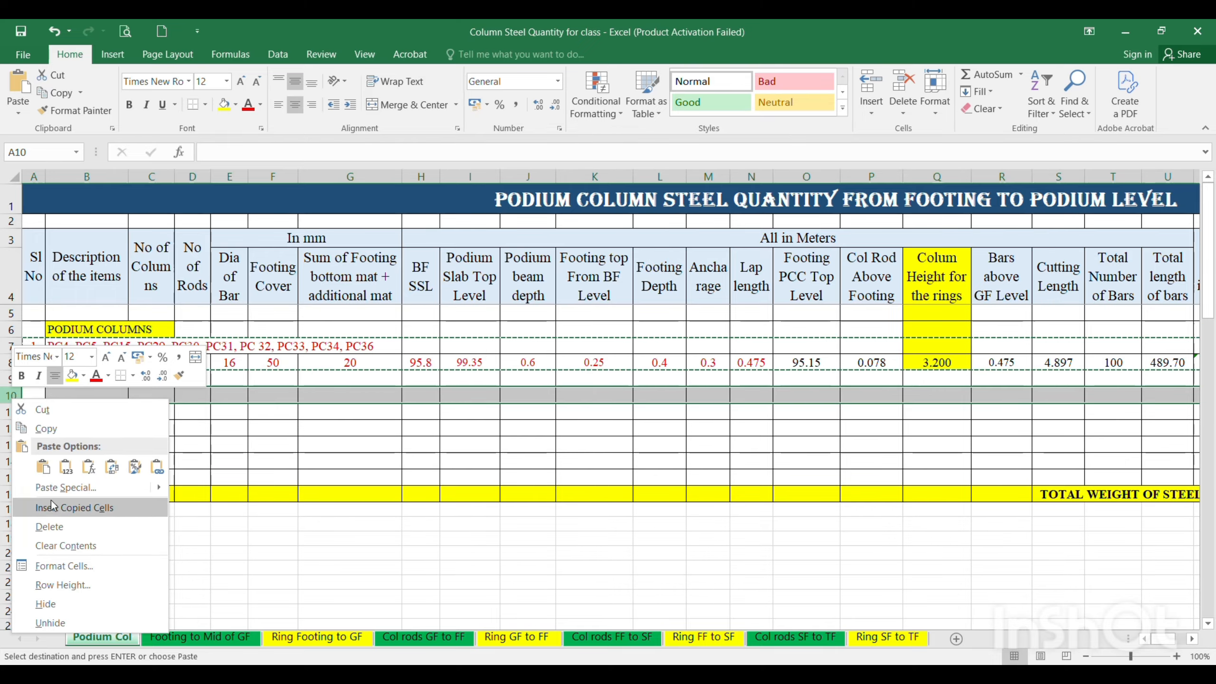
click(53, 510)
click(36, 396)
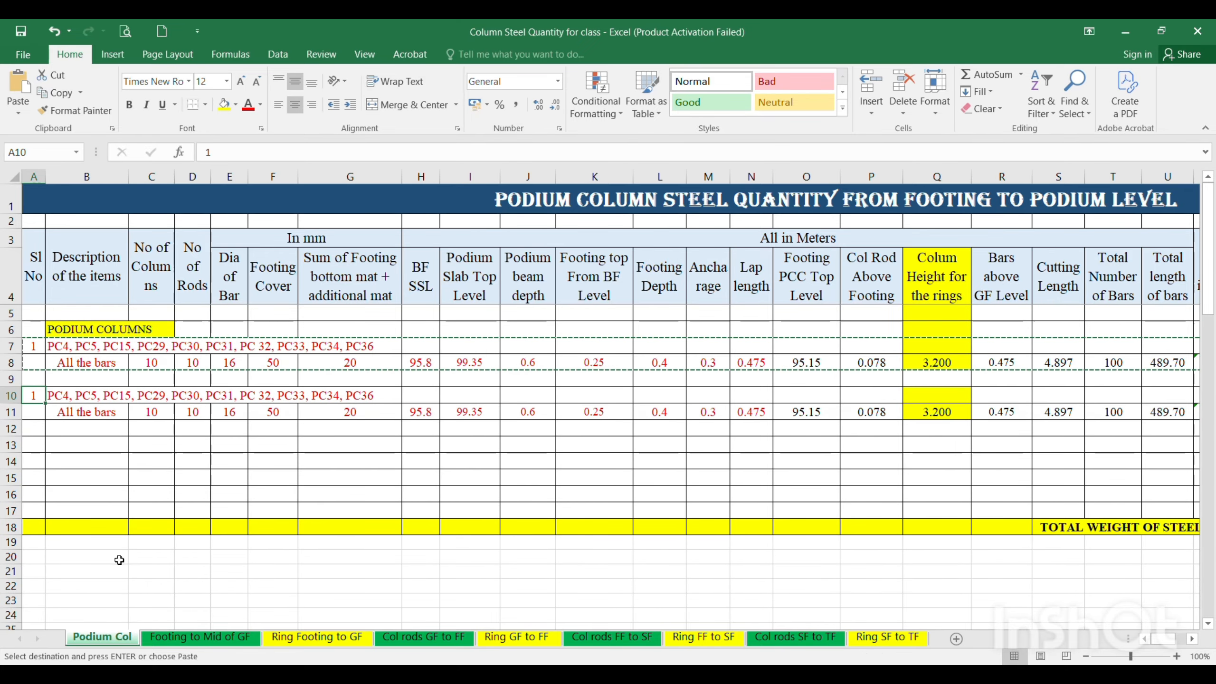
Set the serial number of the duplicated column group in row 10 to 2.
text(2)
key(Tab)
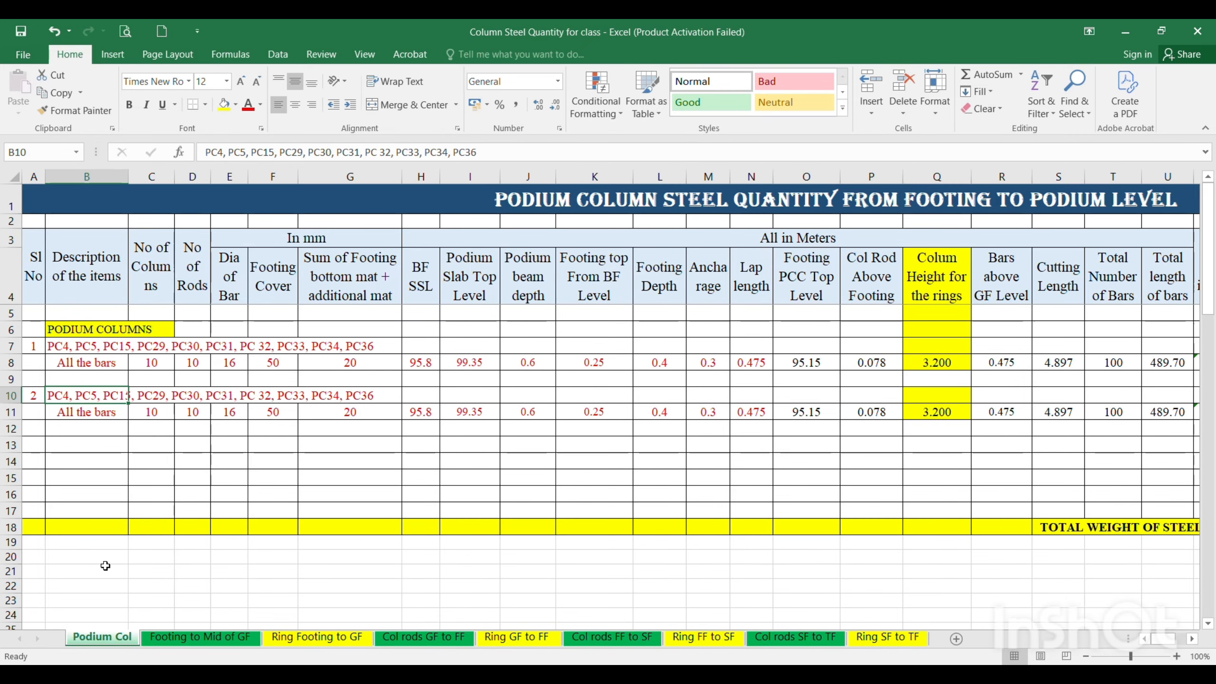
Switch to the Footing quantity calculation drawing in AutoCAD and examine the round-column footings around the collection sump.
mouse_move(786, 680)
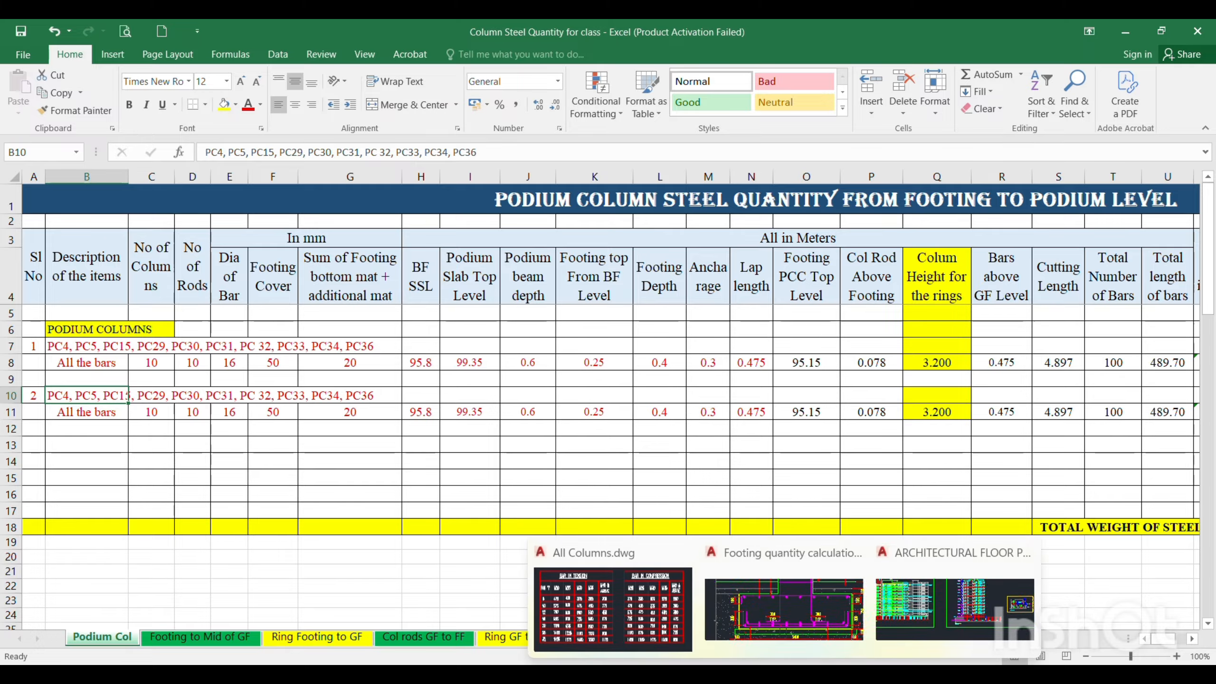
click(790, 635)
scroll(405, 318, up, 2)
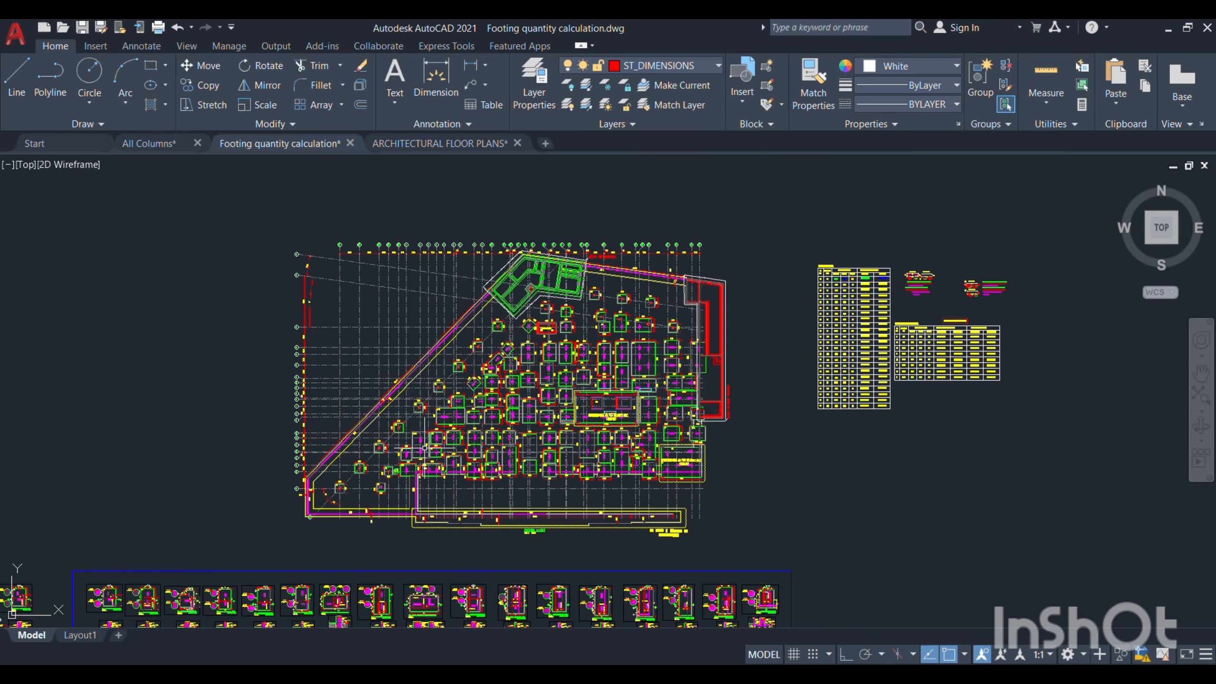
scroll(423, 369, up, 9)
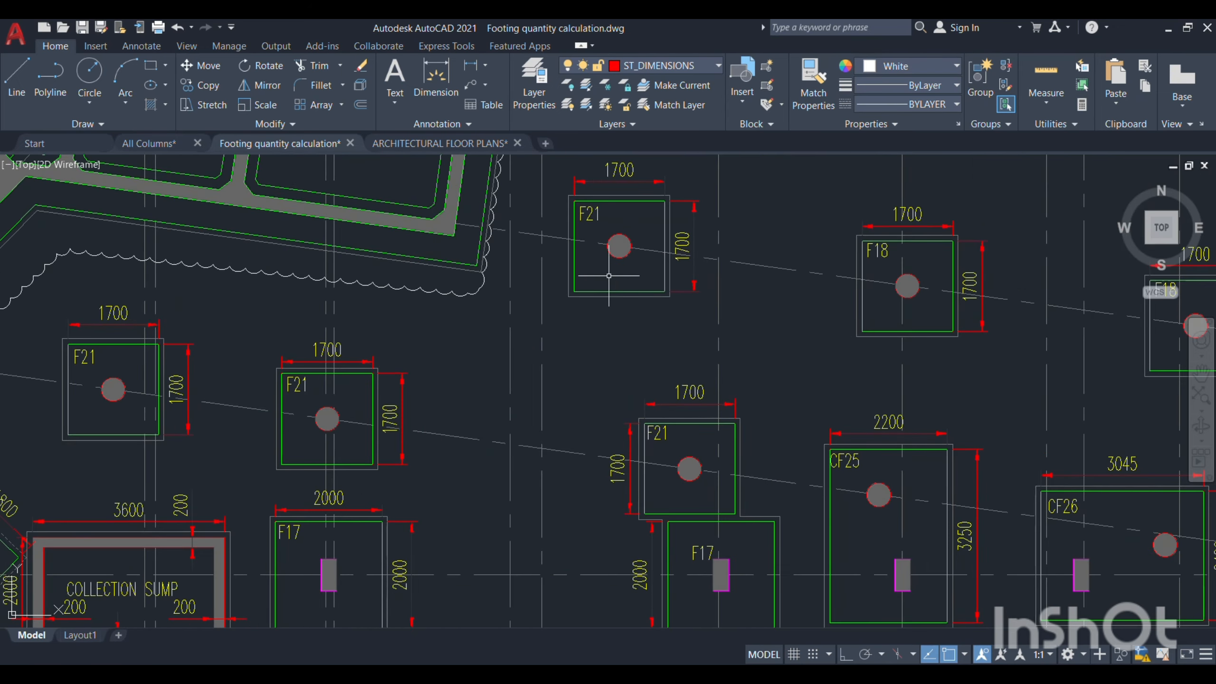
mouse_move(428, 510)
mouse_down()
mouse_move(668, 307)
mouse_move(661, 318)
mouse_up()
scroll(675, 320, down, 4)
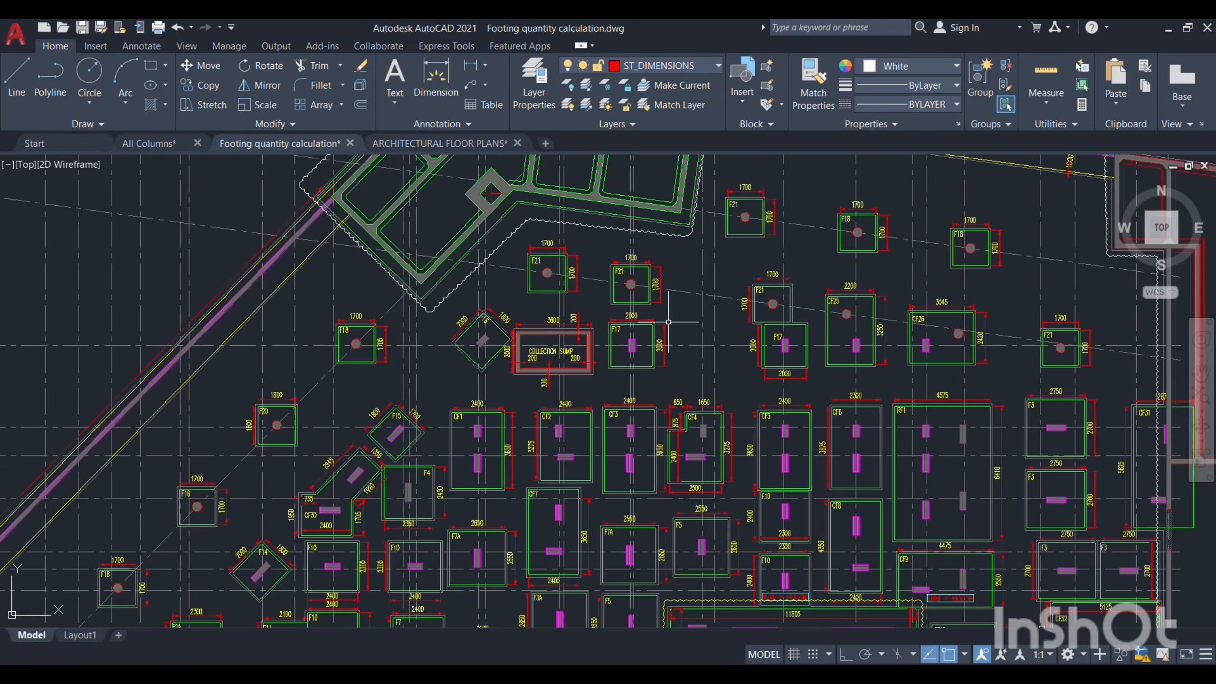
scroll(480, 336, up, 3)
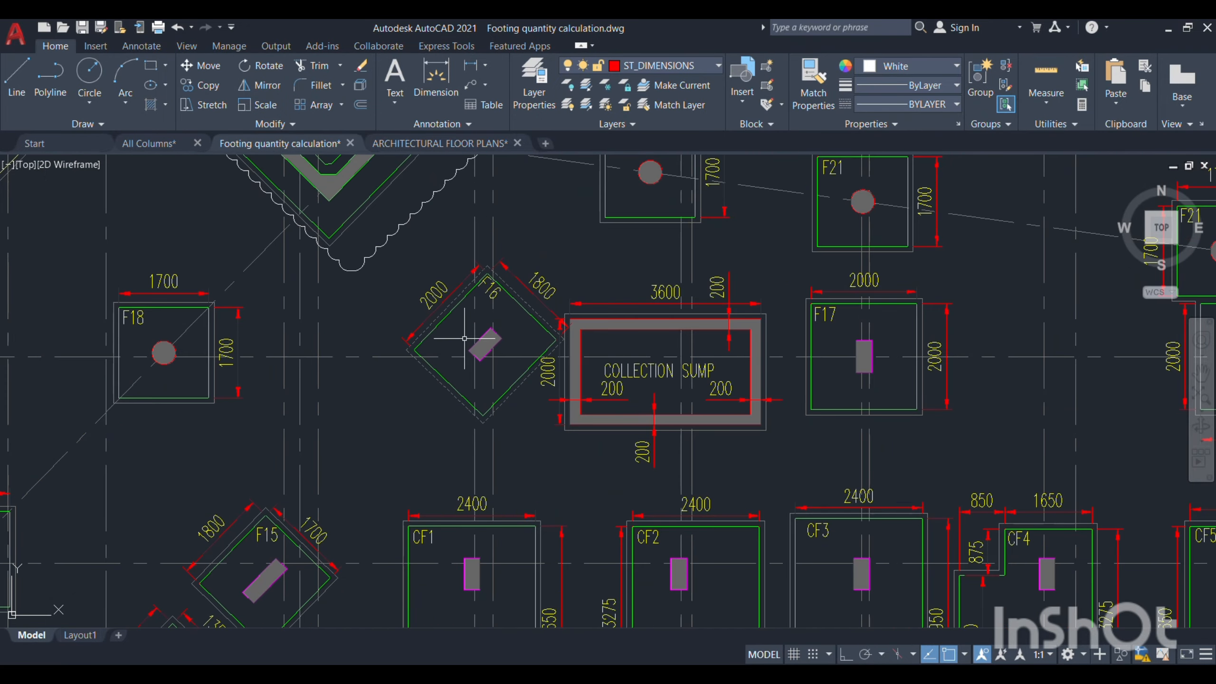
scroll(326, 283, down, 3)
scroll(350, 284, down, 1)
scroll(178, 410, down, 4)
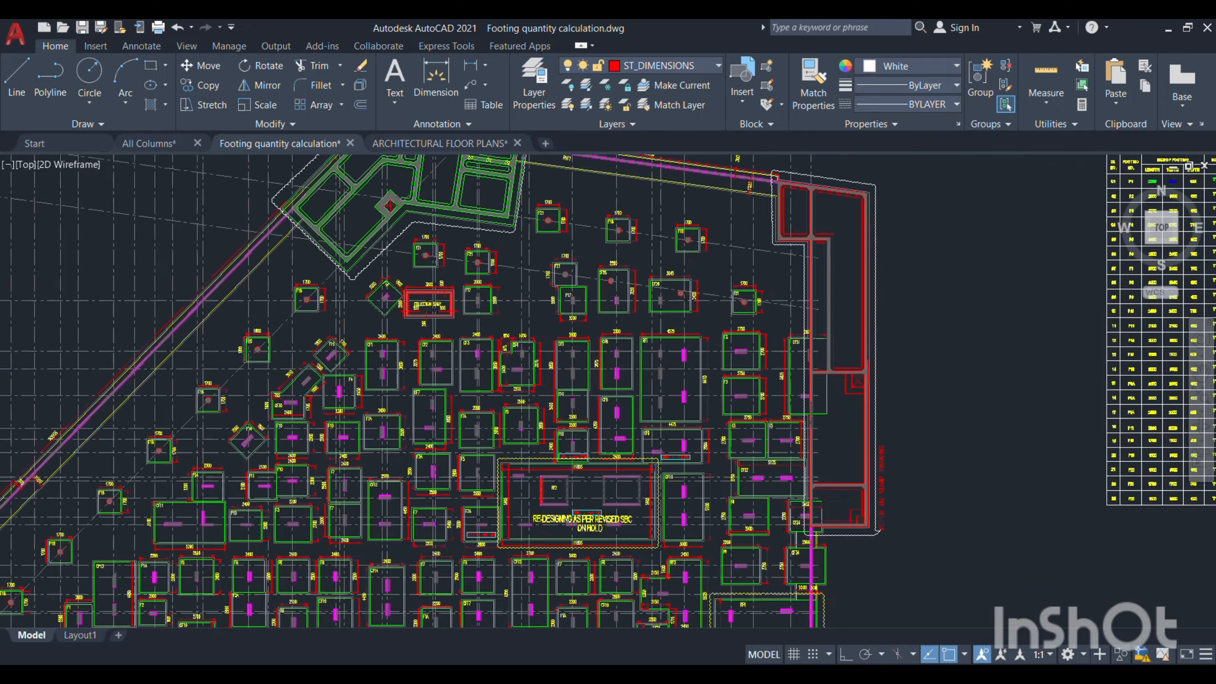
Trace the round-column footings along the plan's sloping boundary, from F19 and F22 up to the F21 and F18 footings.
scroll(241, 440, up, 5)
scroll(241, 441, up, 4)
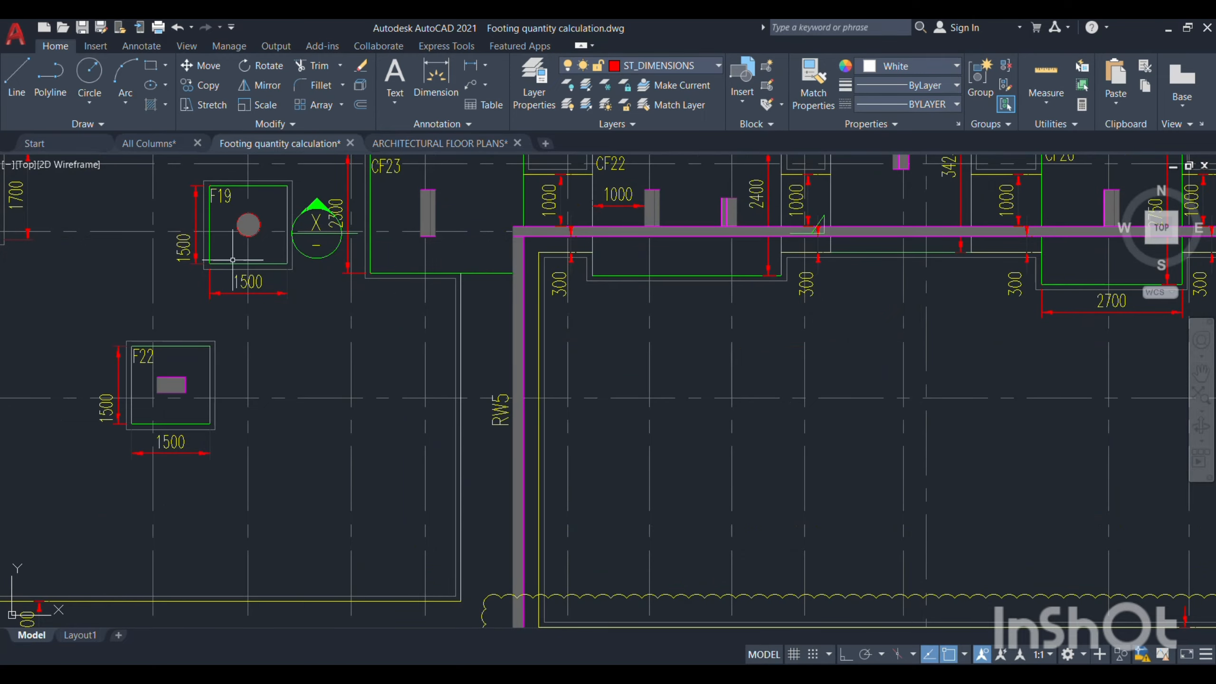
drag(233, 260, 234, 338)
scroll(221, 383, down, 5)
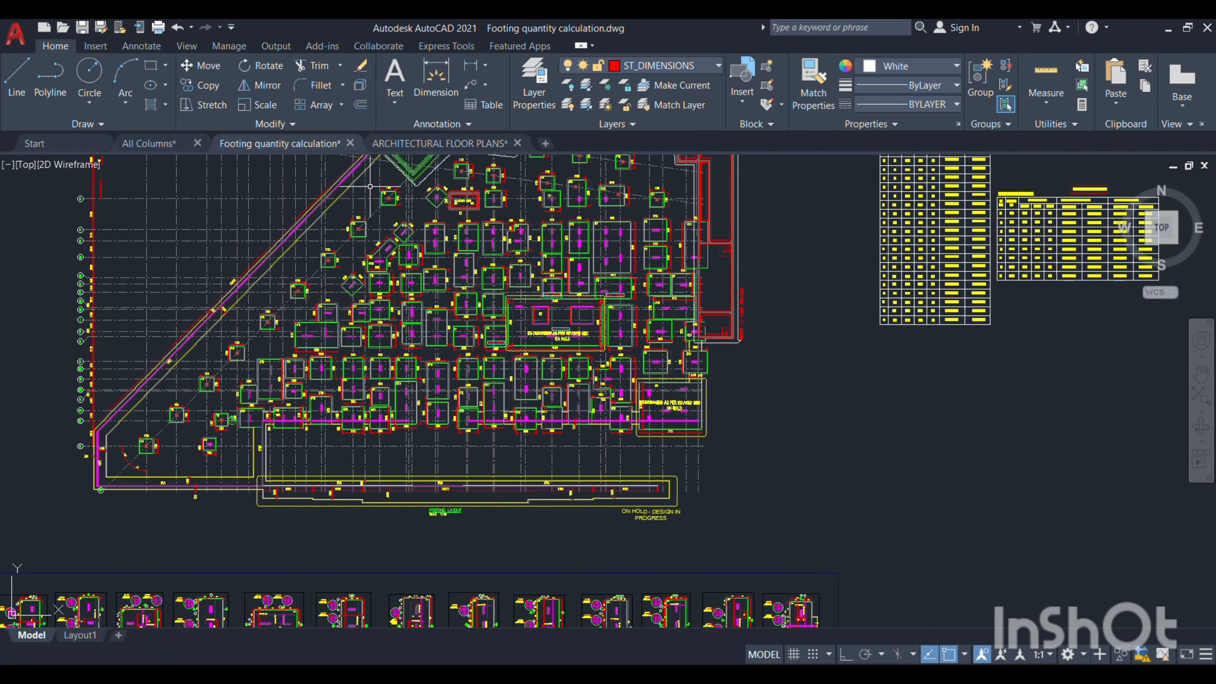
scroll(320, 272, up, 4)
scroll(248, 309, down, 5)
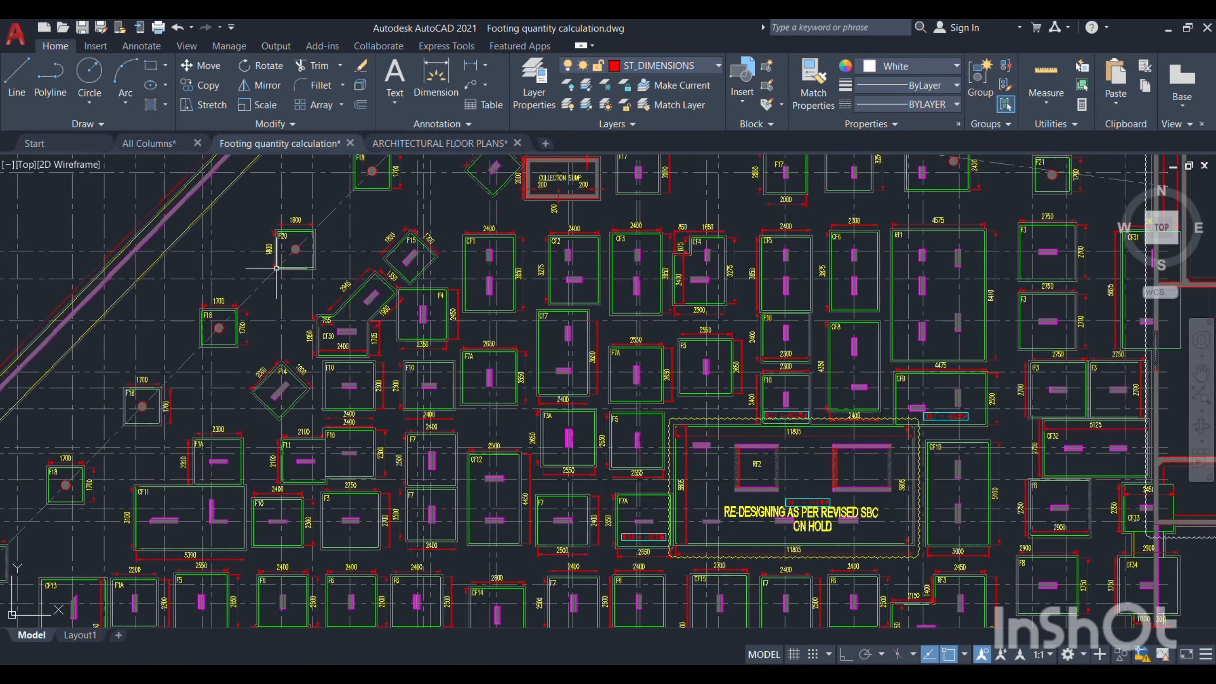
scroll(307, 220, up, 5)
scroll(151, 358, down, 5)
scroll(507, 213, up, 5)
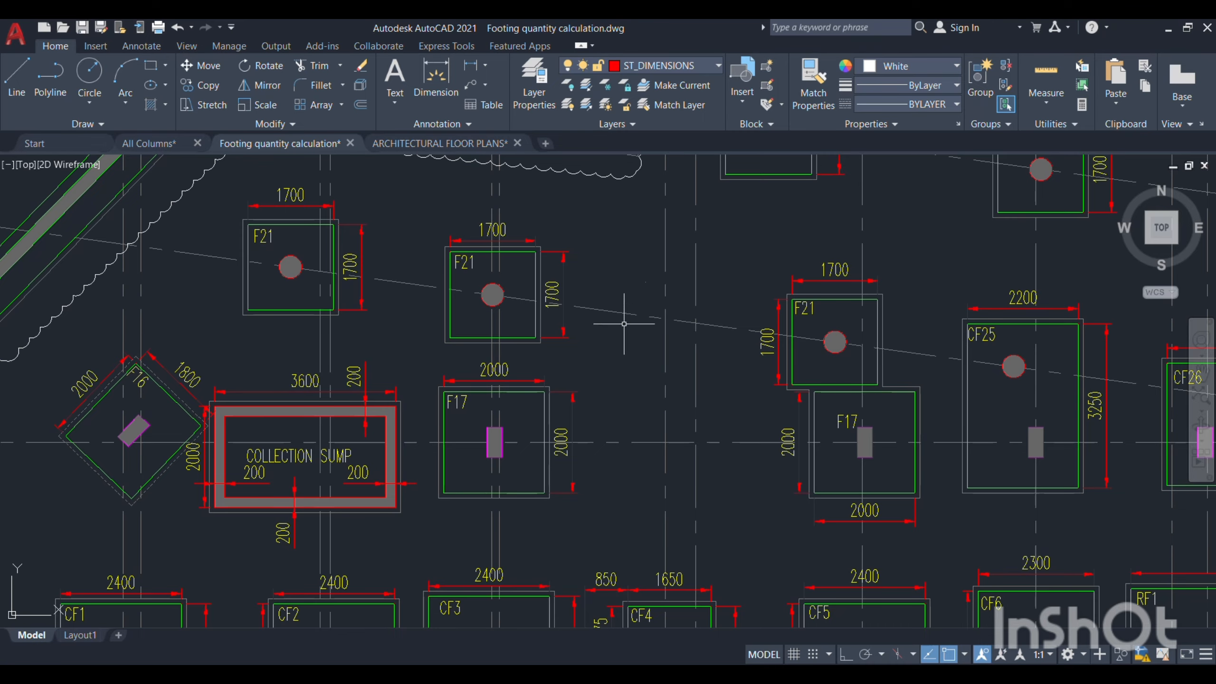
drag(782, 252, 647, 356)
scroll(570, 347, down, 1)
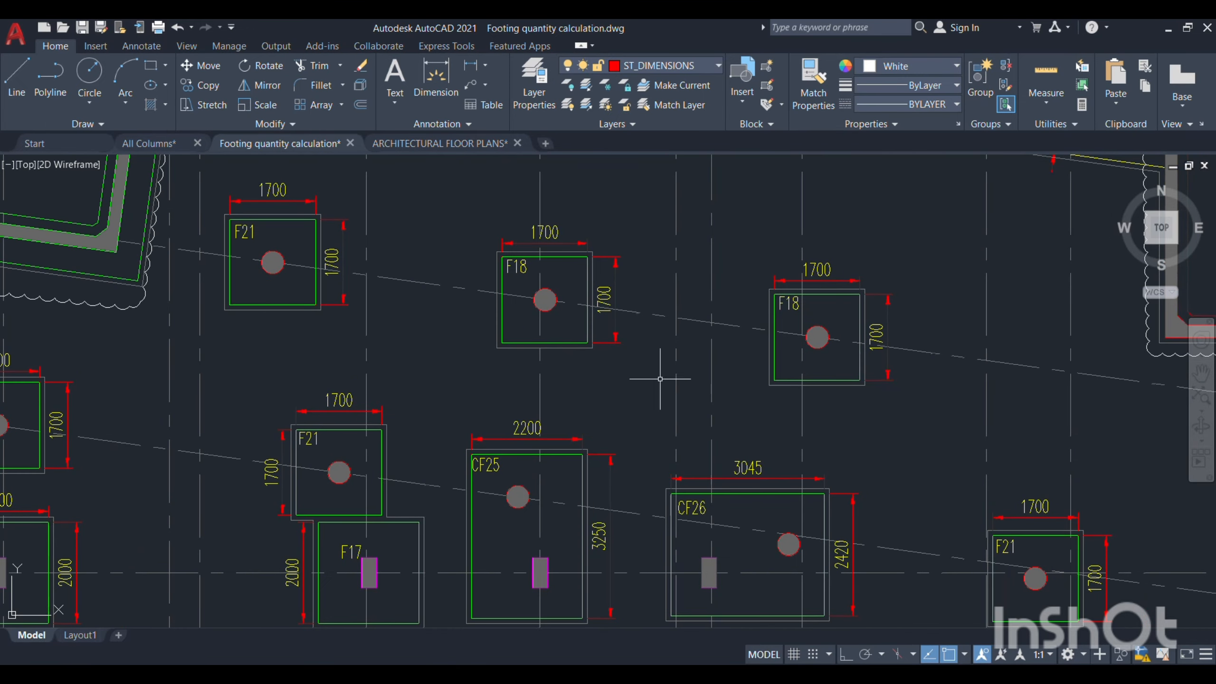
Check the sizes, depths and reinforcement of footings F18 to F22 in the footing schedule.
scroll(660, 380, down, 4)
scroll(678, 381, up, 3)
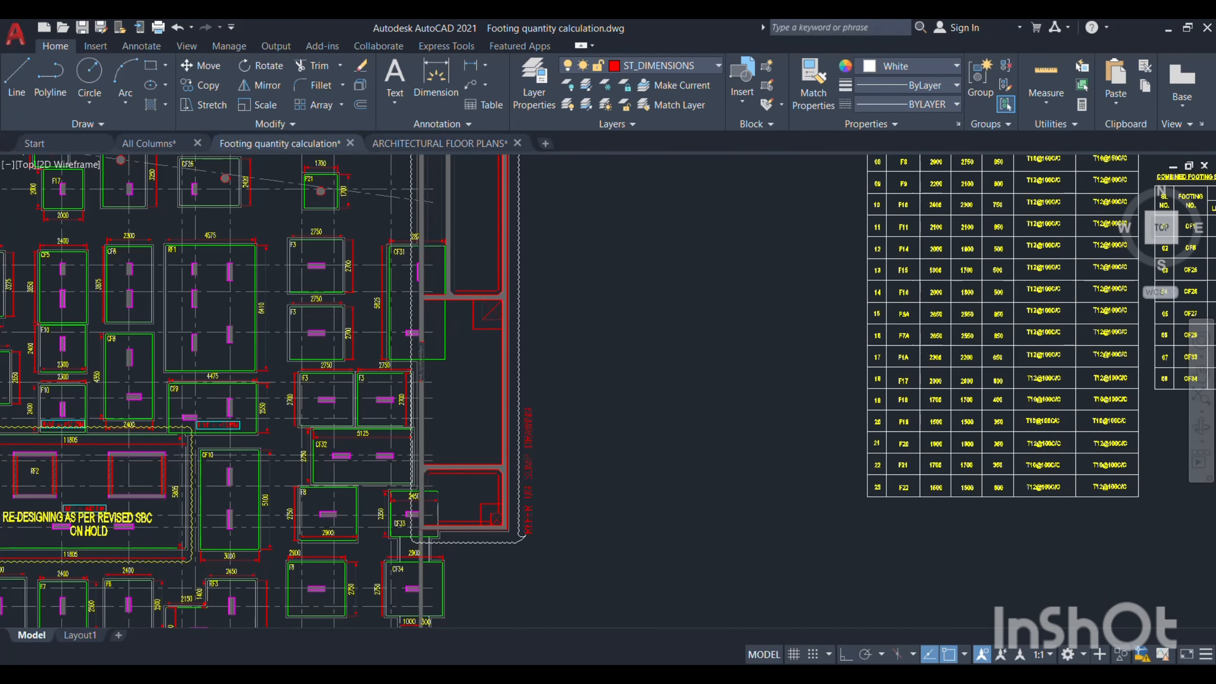
scroll(1167, 448, up, 5)
drag(687, 408, 503, 366)
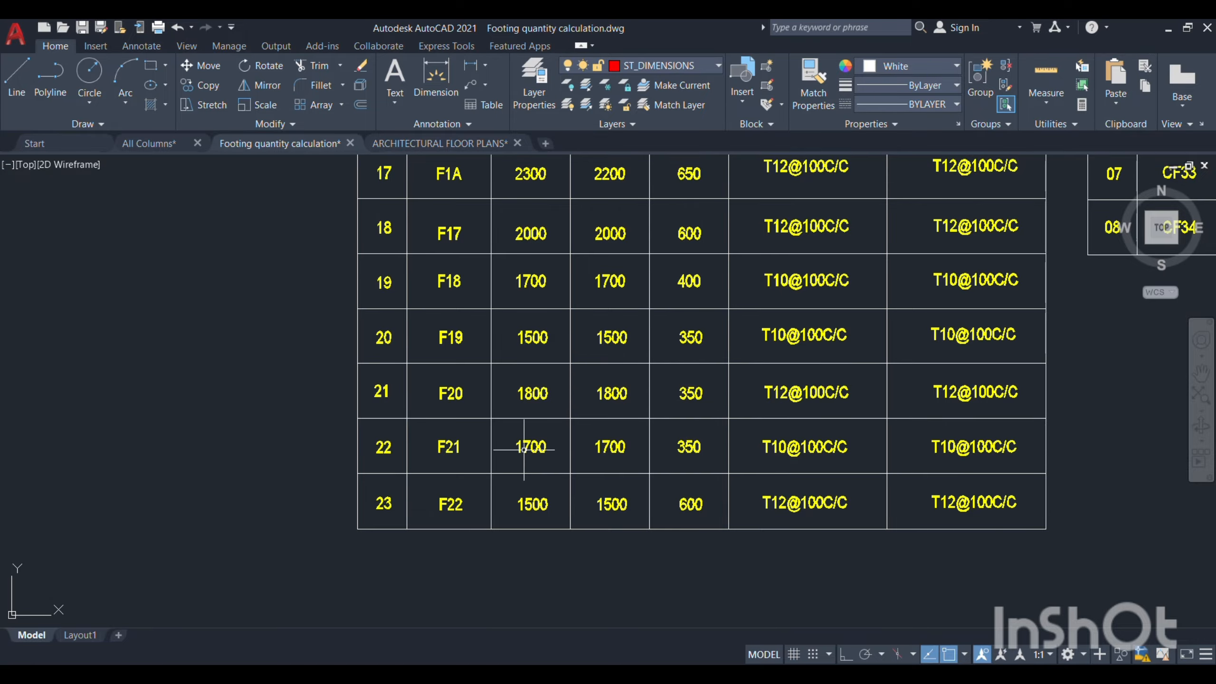
Switch back to the Excel sheet and replace the second group's column list with PC3, PC9, PC10, PC11, PC14, PC21, PC35.
mouse_move(820, 674)
click(799, 610)
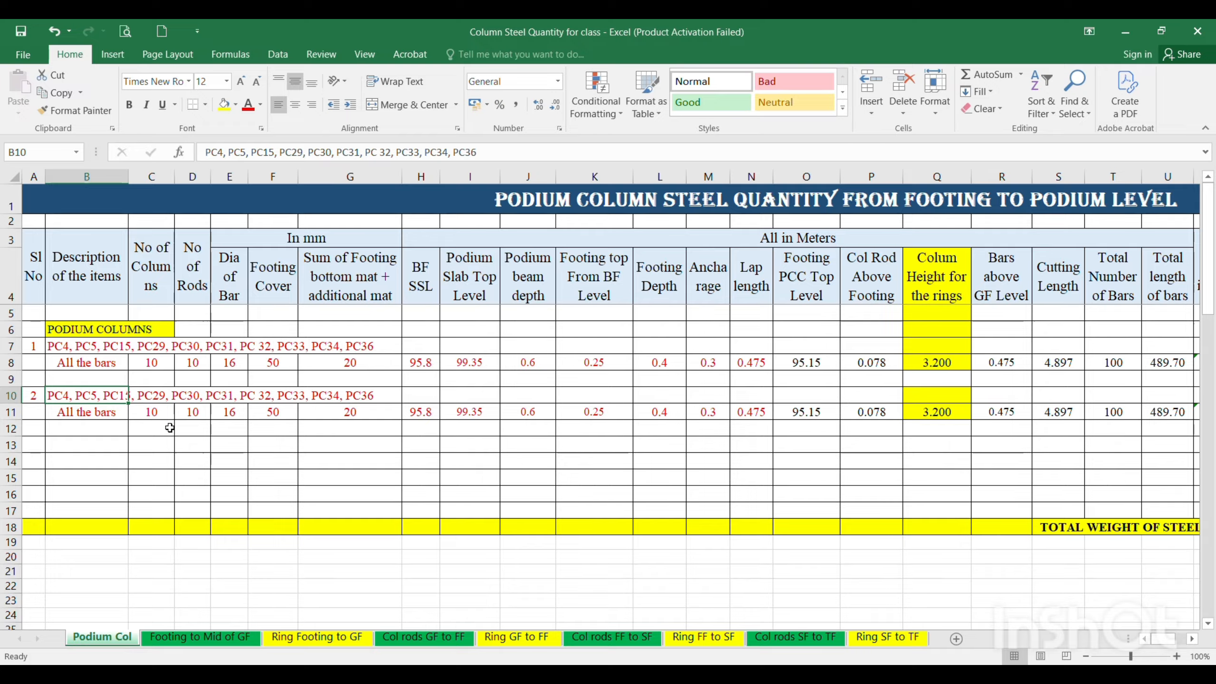
key(Caps_Lock)
text(P)
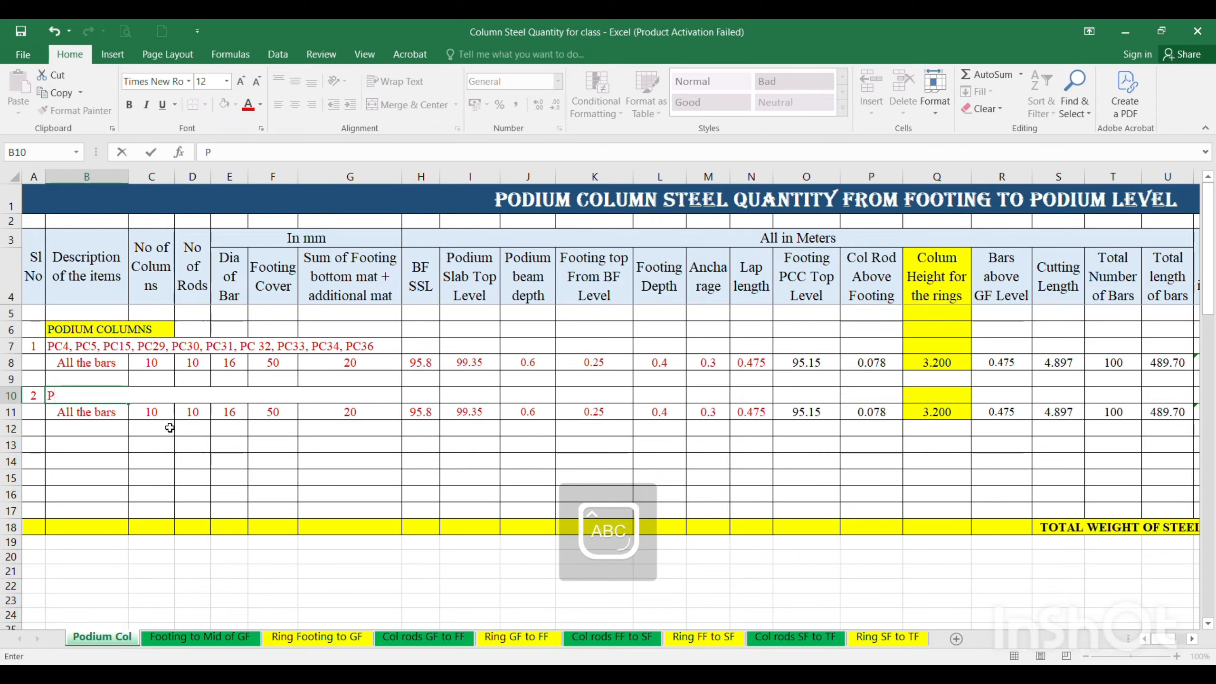
text(C)
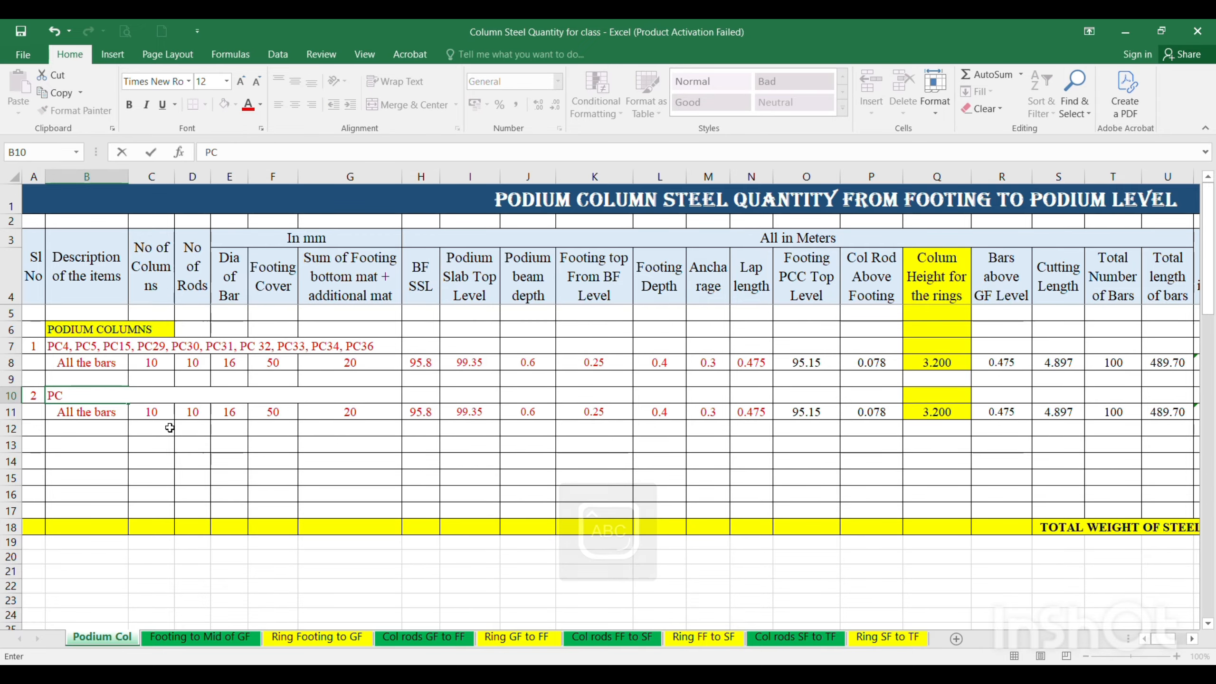
text(3,)
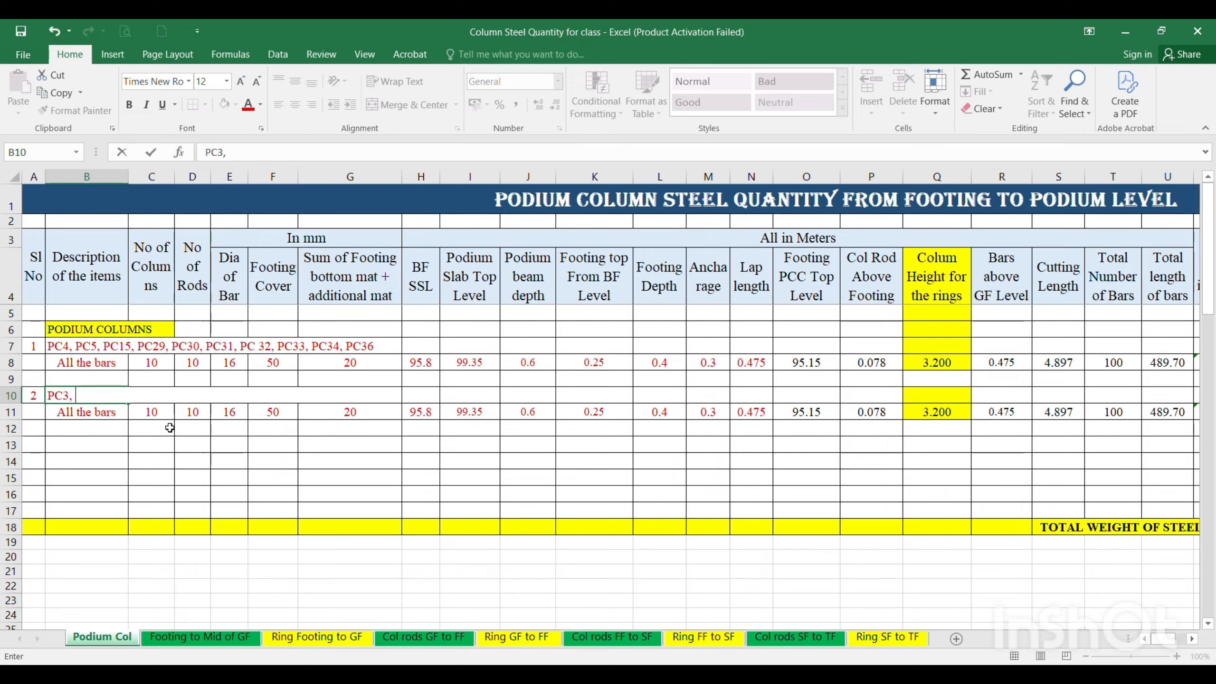
text( PC9, PC10, PC11, PC14, PC21, PC35)
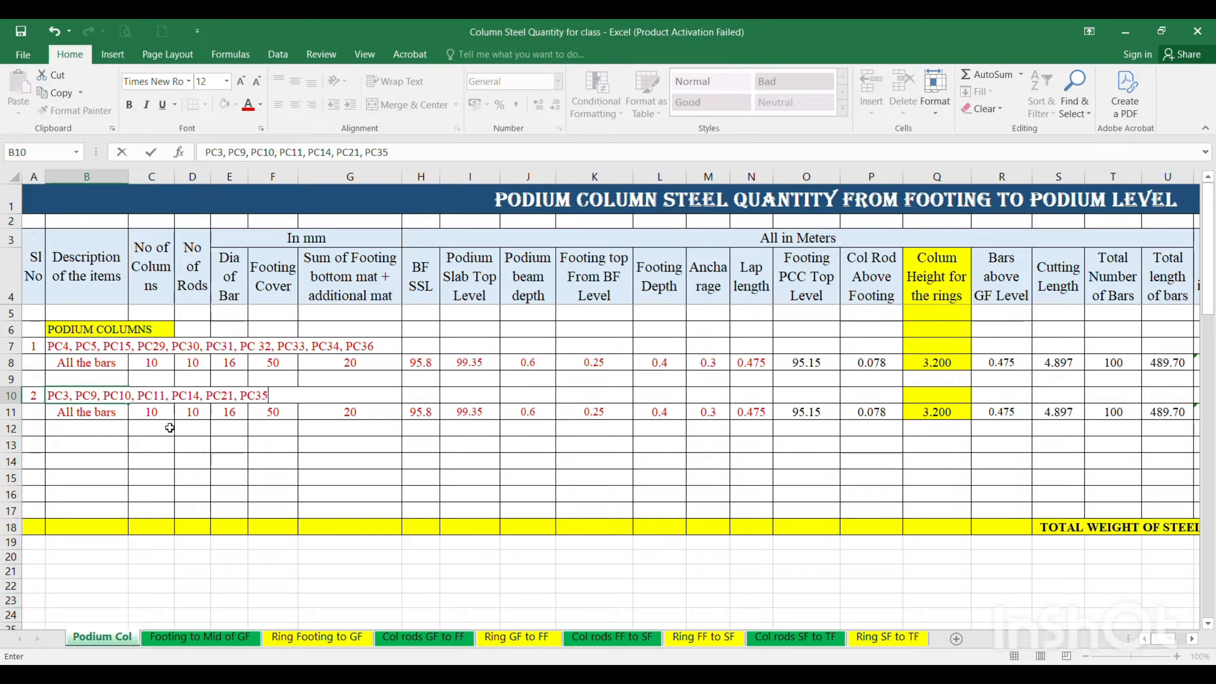
key(Return)
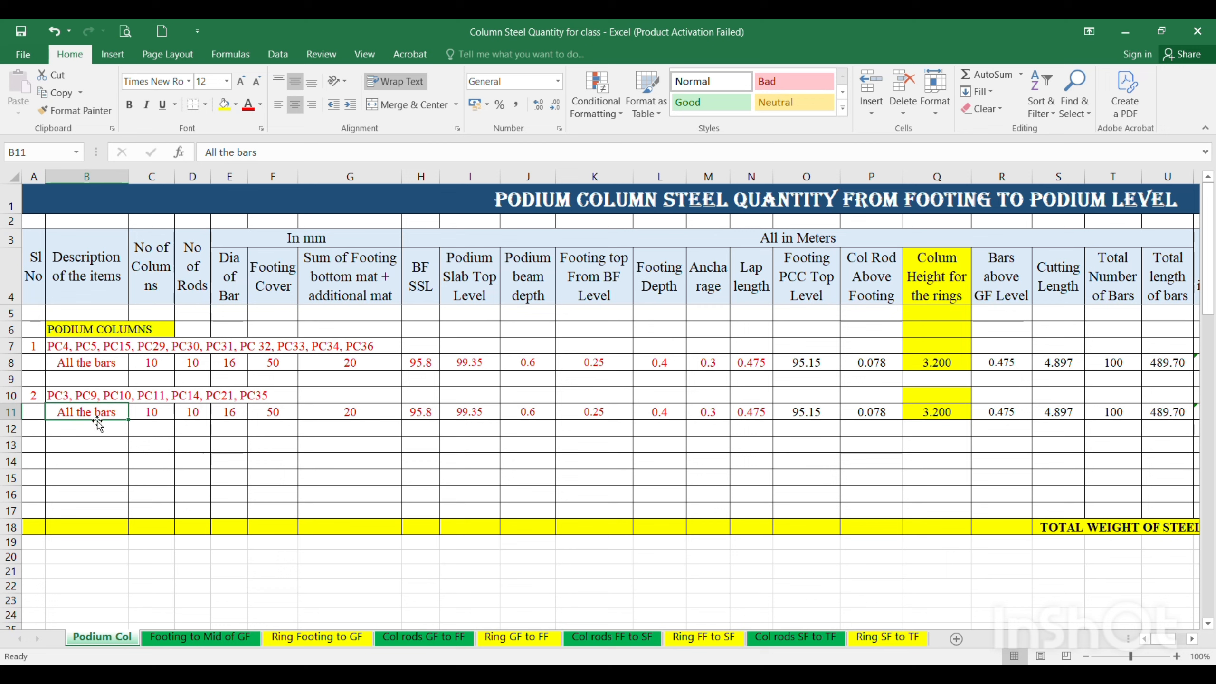
Set the number of columns for the second group in row 11 to 7.
click(144, 414)
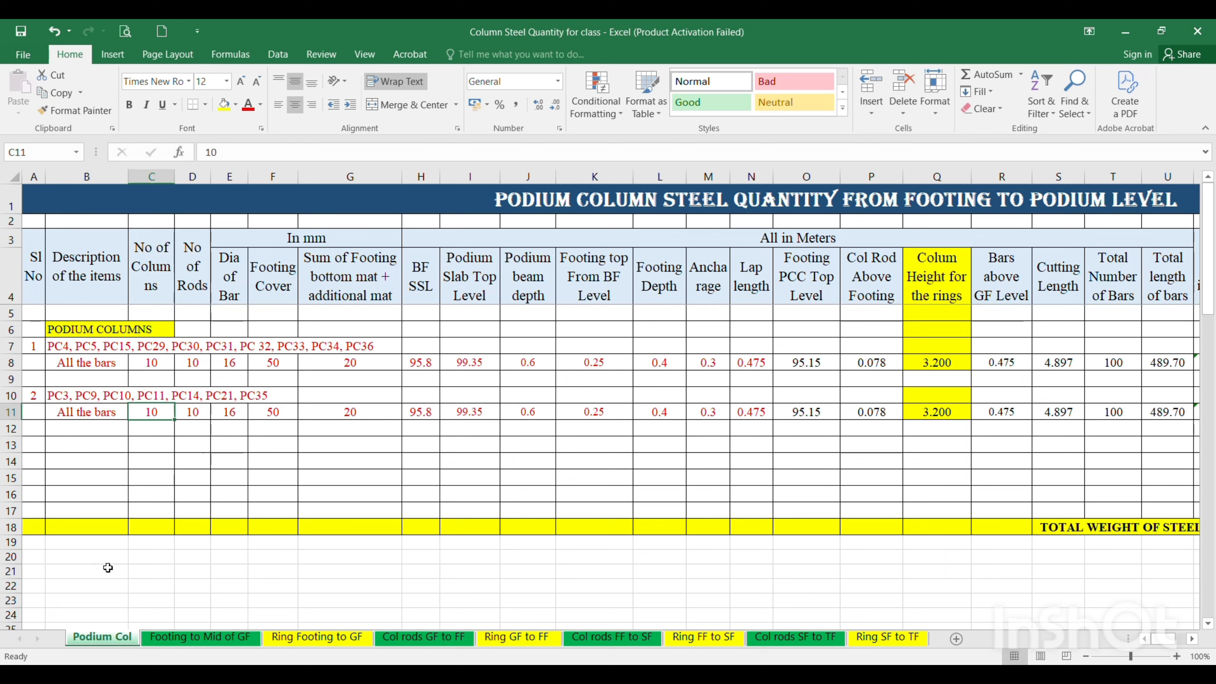
text(7)
key(Tab)
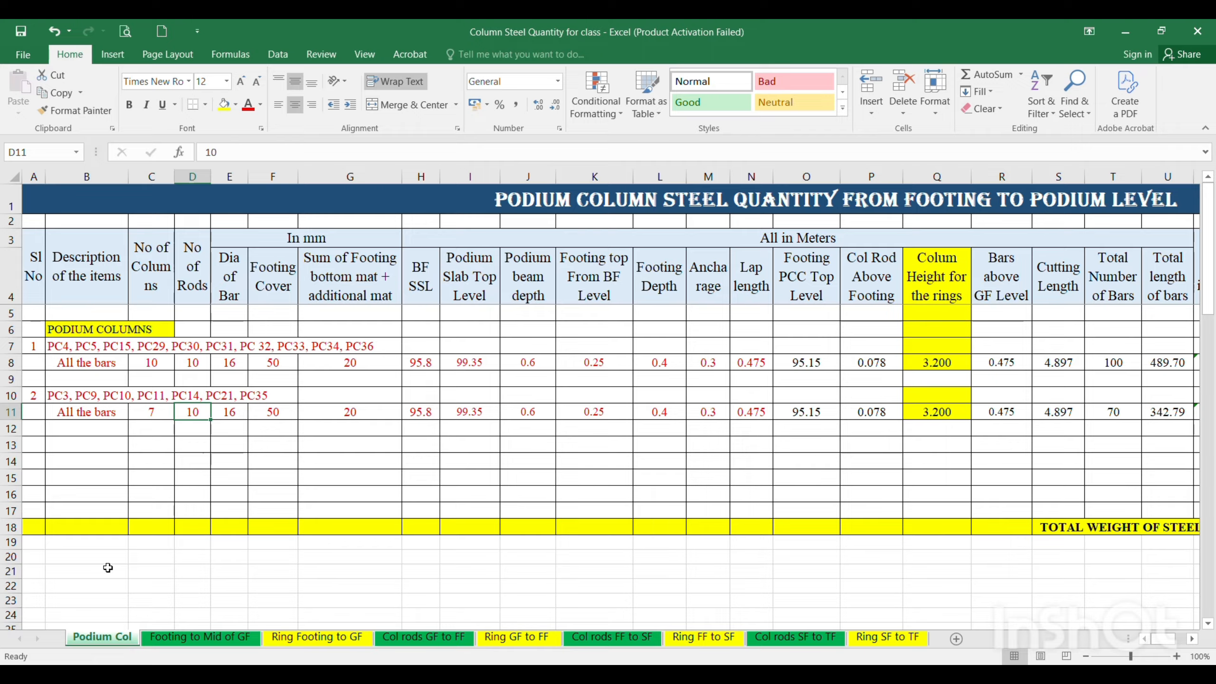
Check the second group's bar, cover and mat entries, comparing them with footing F21 in the AutoCAD footing schedule.
key(Tab)
key(Tab)
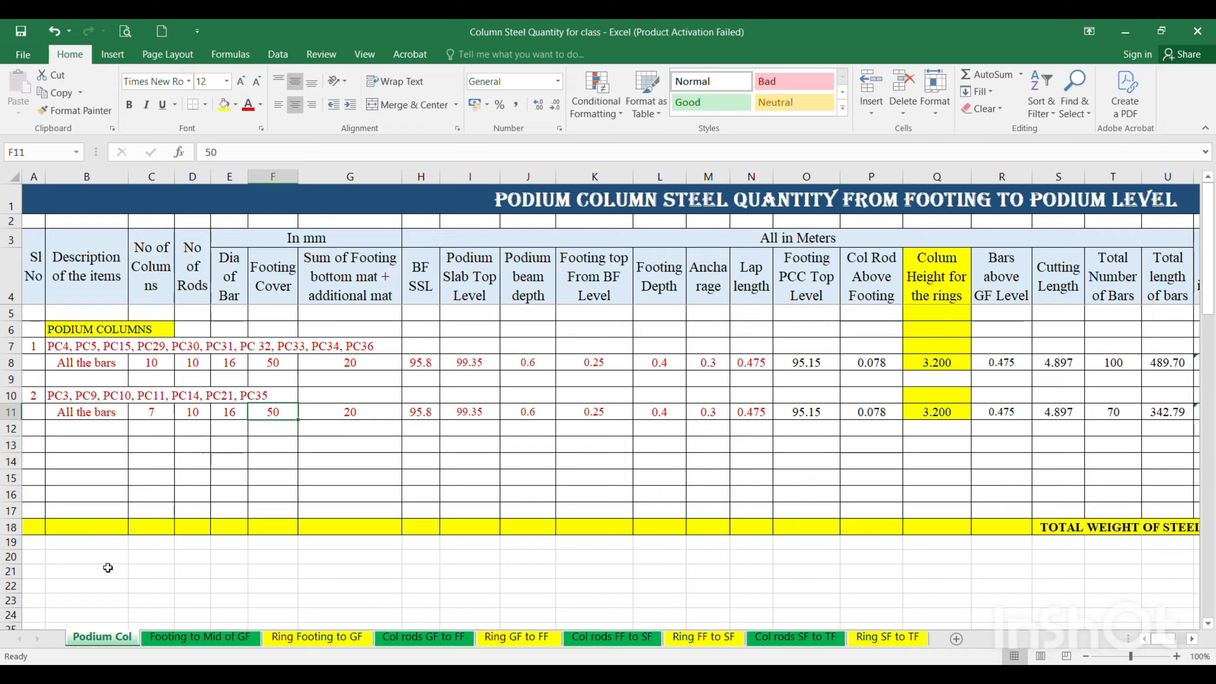
key(Tab)
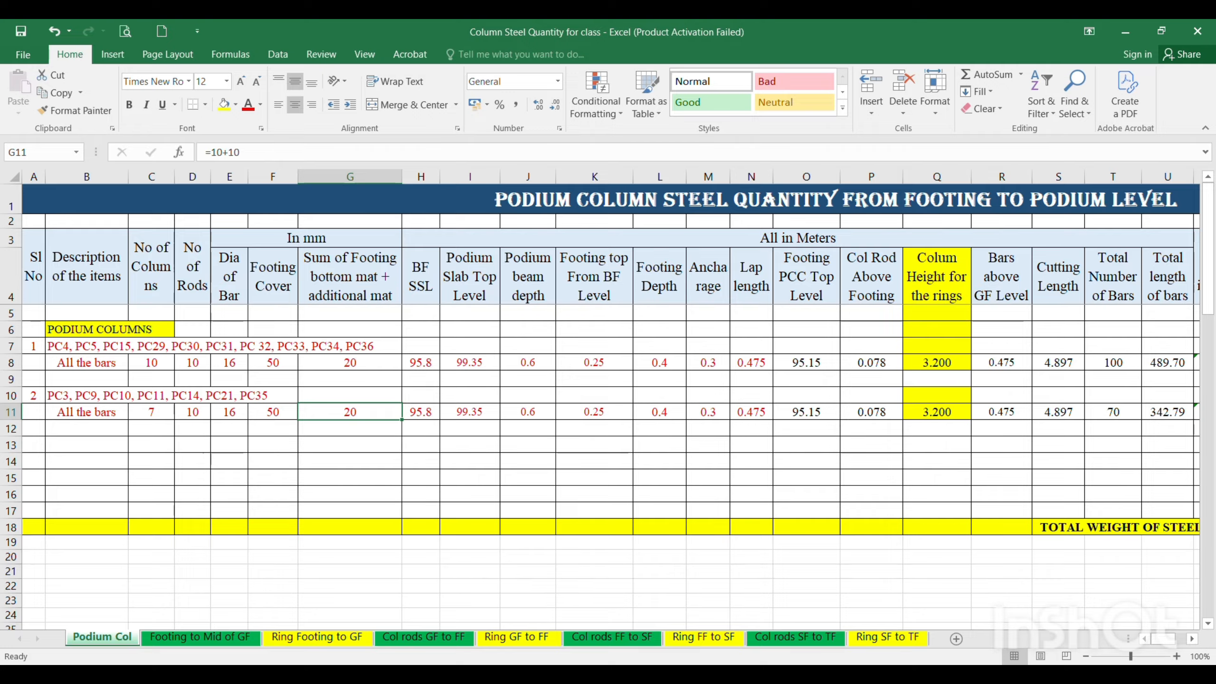
click(803, 623)
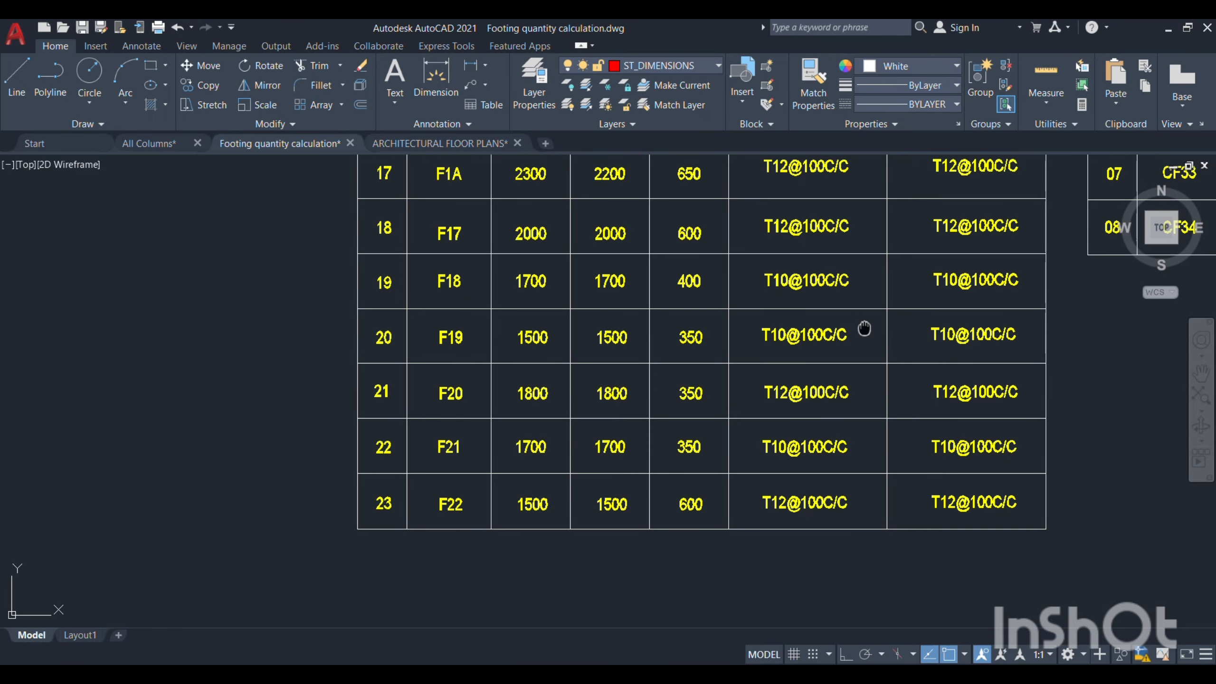
drag(863, 328, 850, 377)
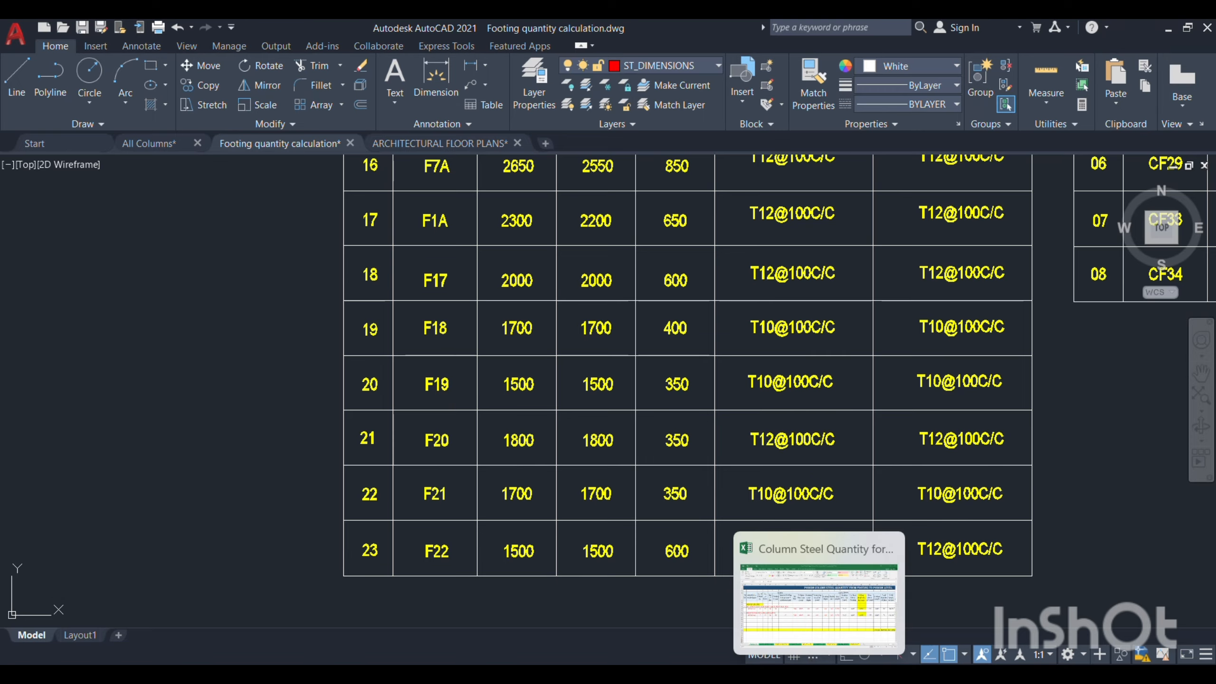
Return to the Excel sheet and set the second group's footing depth in row 11 to 0.35 m.
click(815, 633)
key(Right)
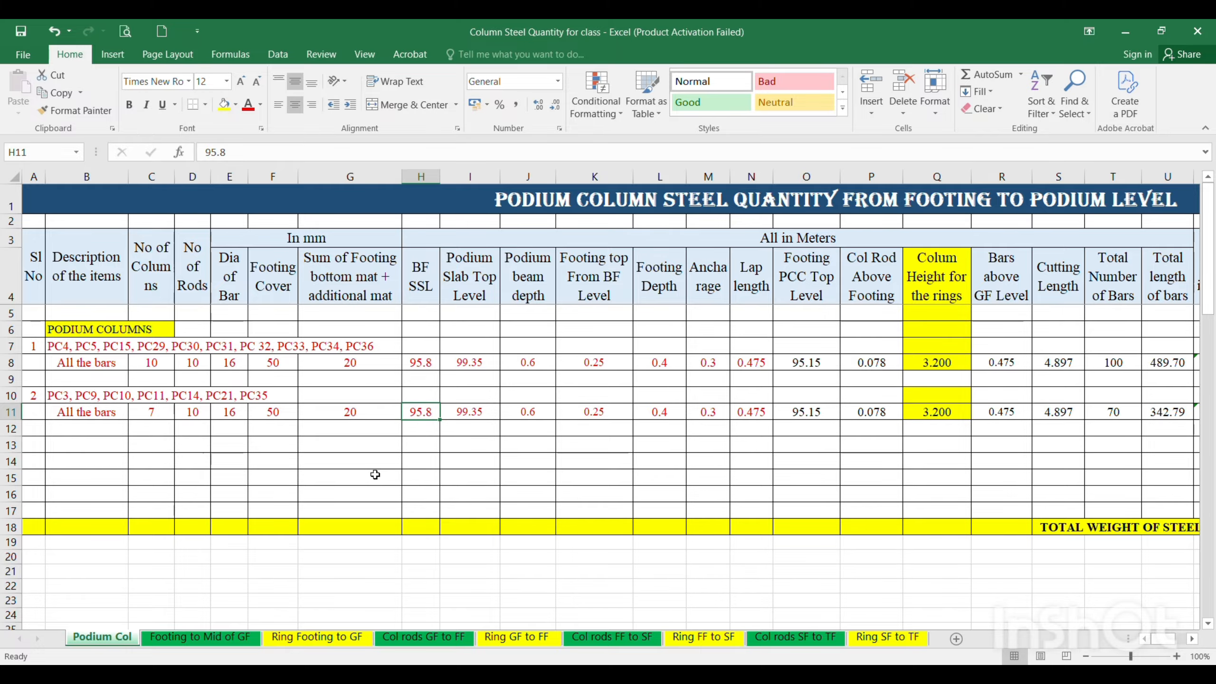
key(Right)
key(Right)
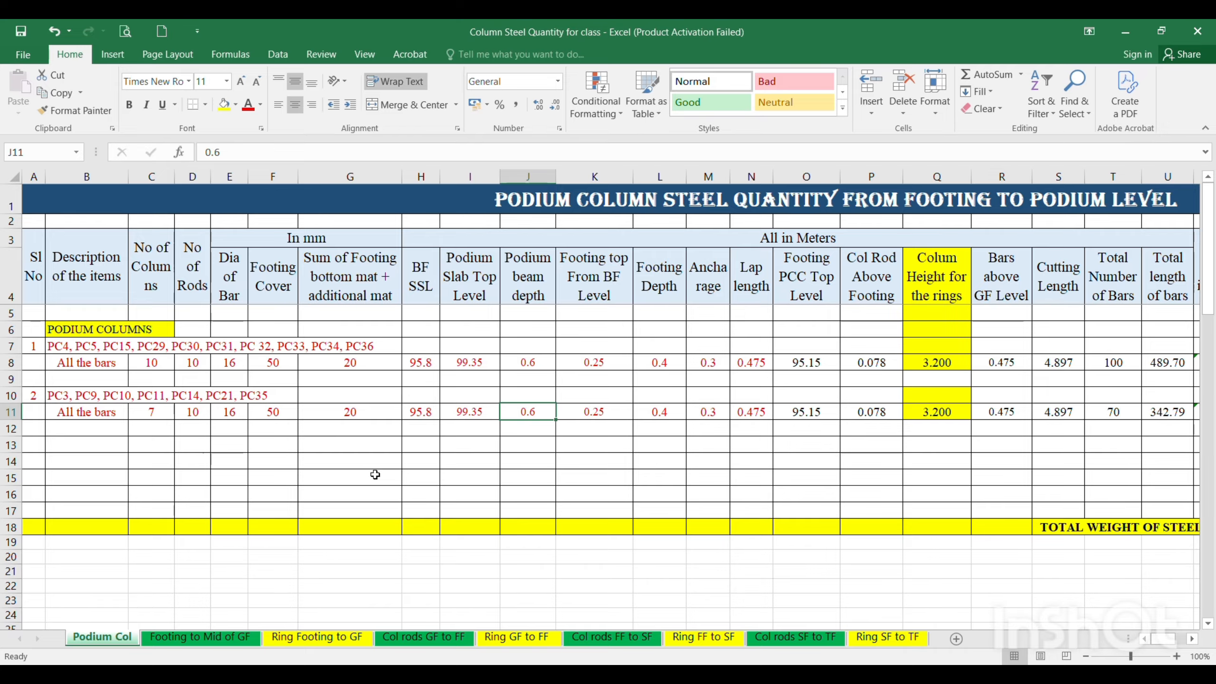
key(Right)
key(Right)
key(Right)
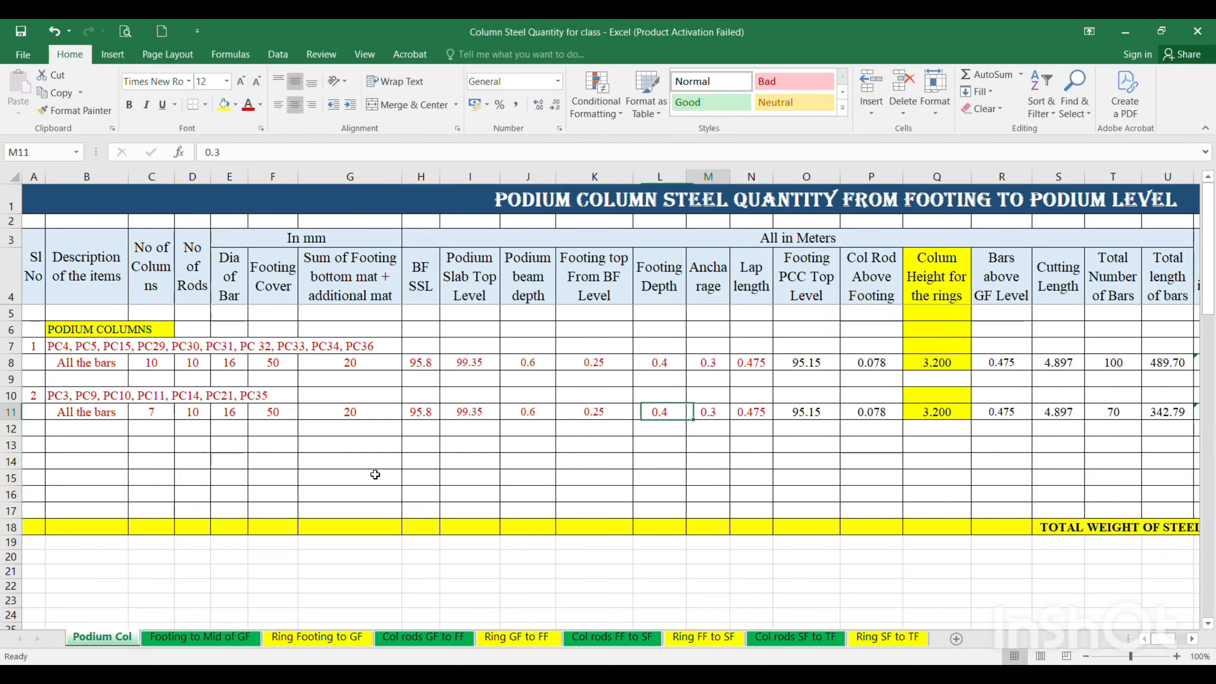
key(Left)
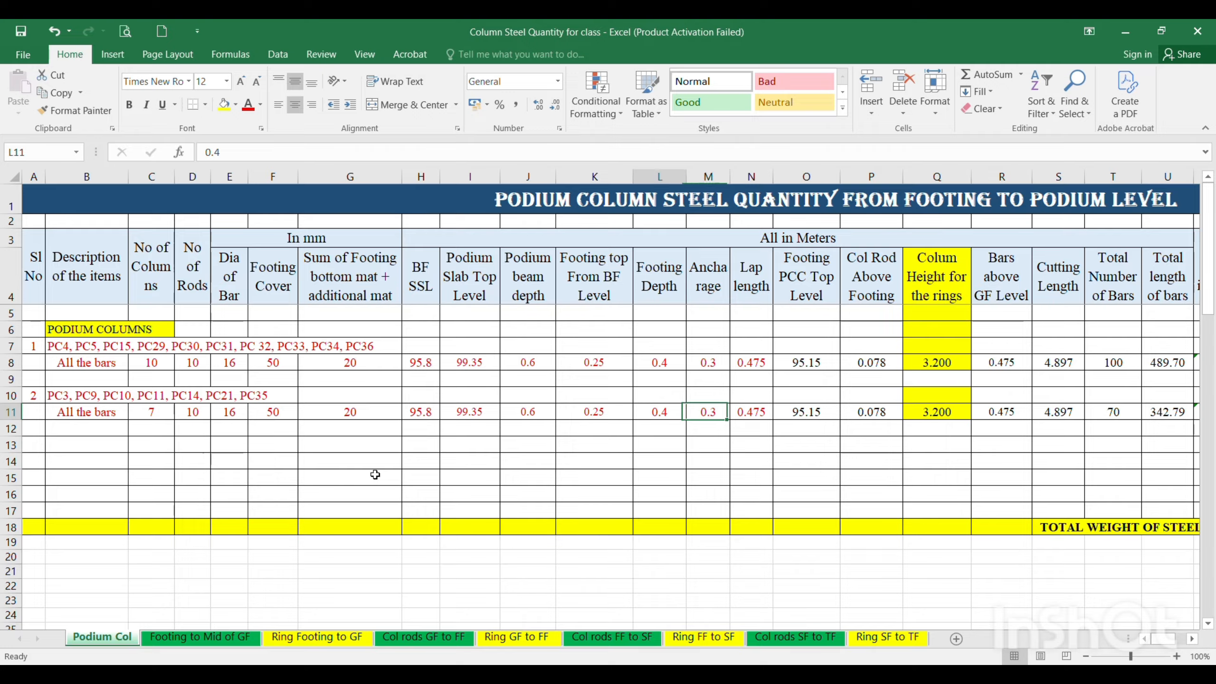
text(.3)
key(Right)
key(Right)
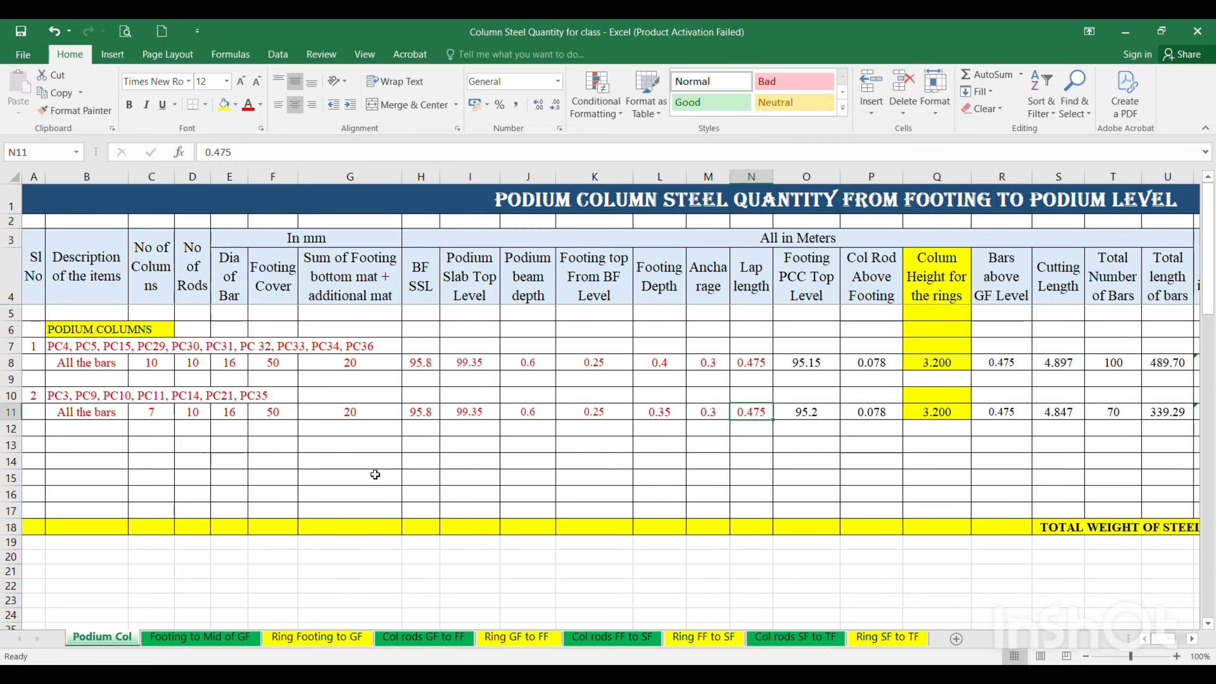
key(Right)
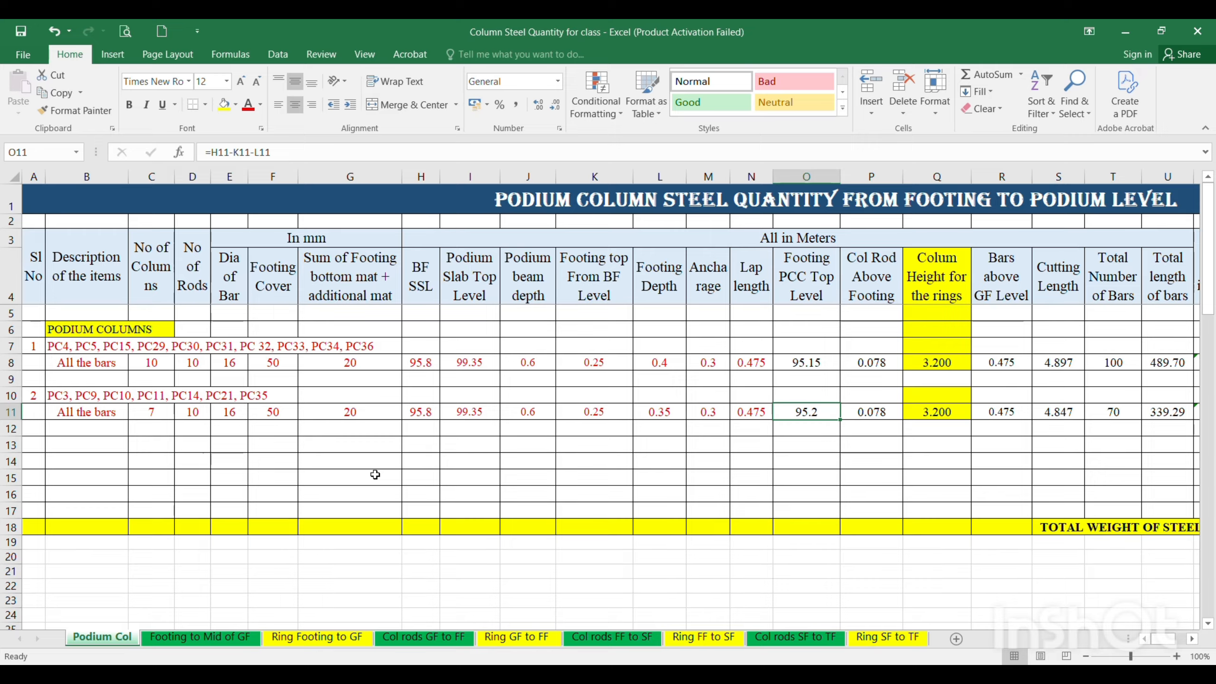
key(Right)
key(Right)
key(Right)
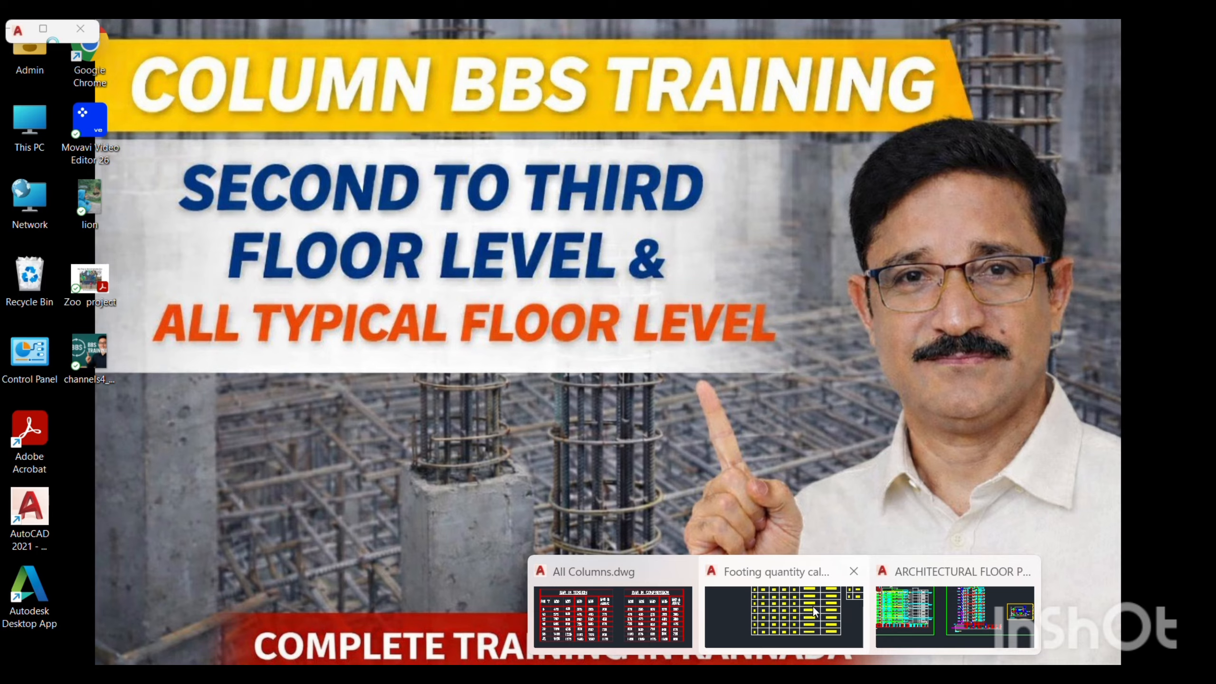
Switch to the Footing quantity calculation drawing in AutoCAD and examine the circular columns in combined footings CF25 and CF26 on the footing plan.
click(814, 606)
scroll(596, 451, down, 10)
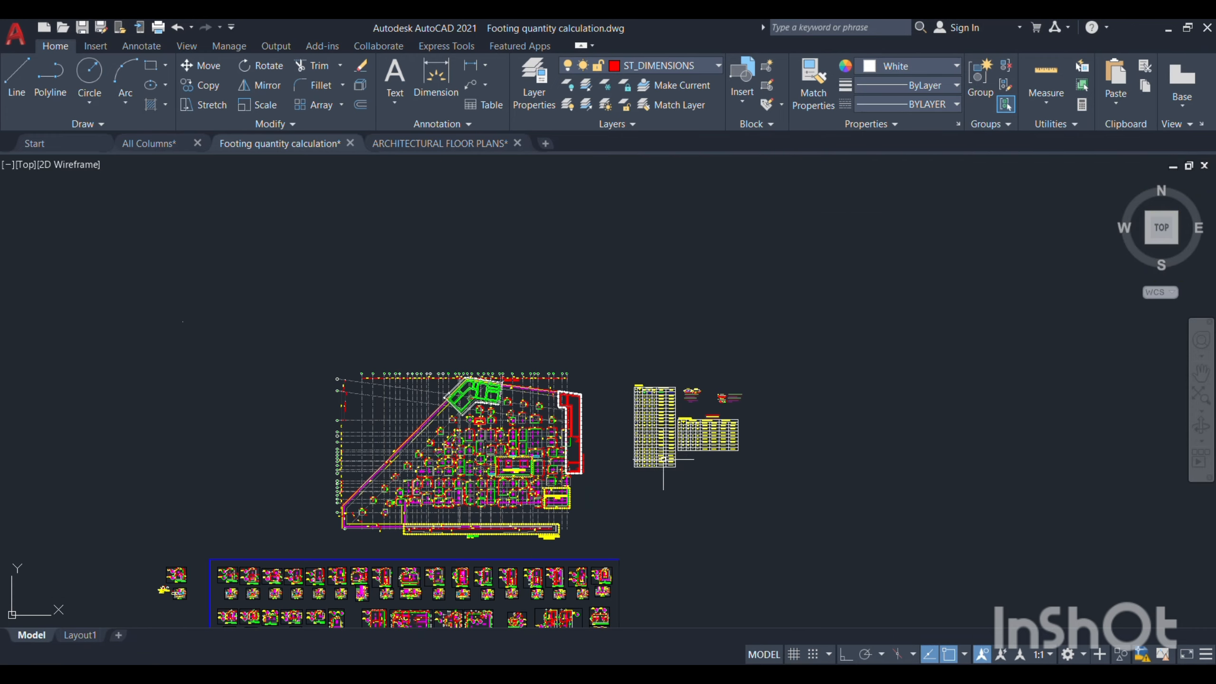
scroll(545, 449, up, 10)
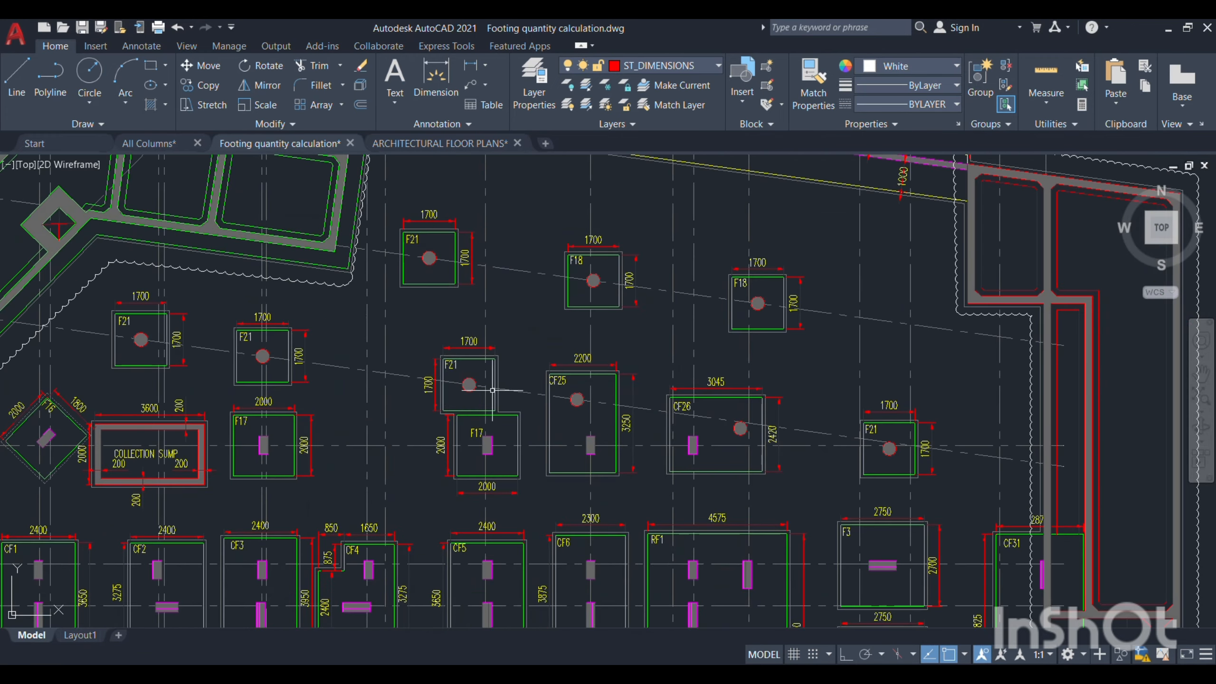
drag(522, 402, 484, 390)
drag(566, 398, 479, 392)
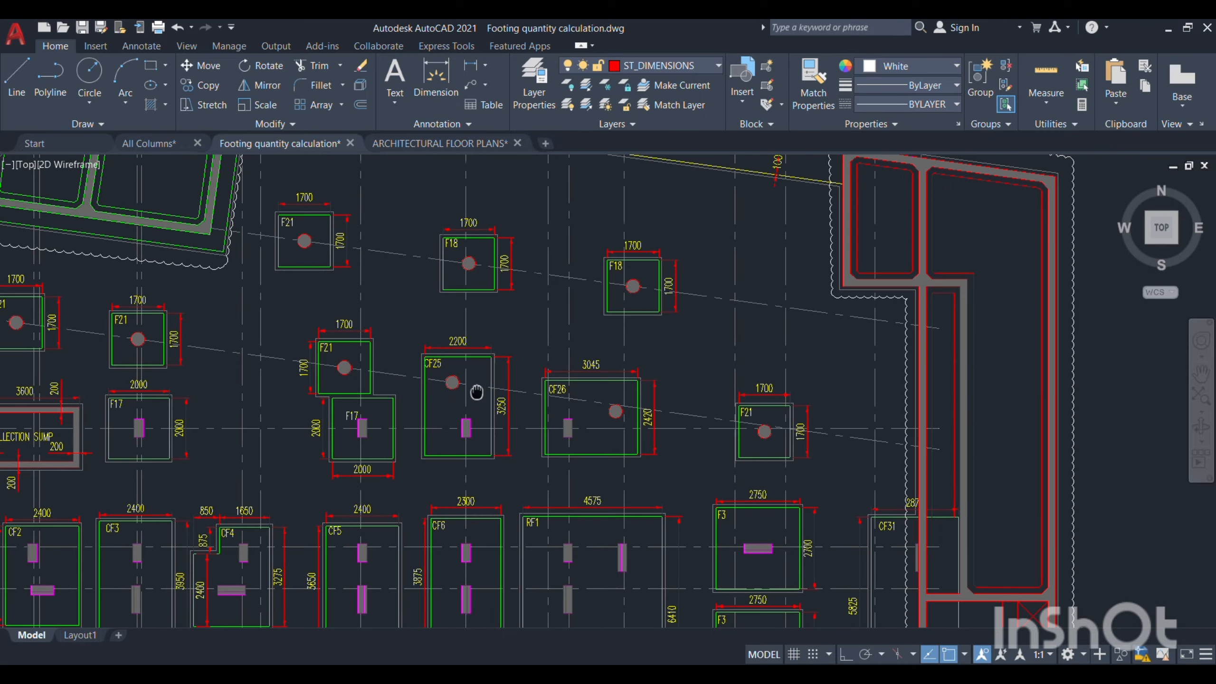
scroll(454, 382, up, 2)
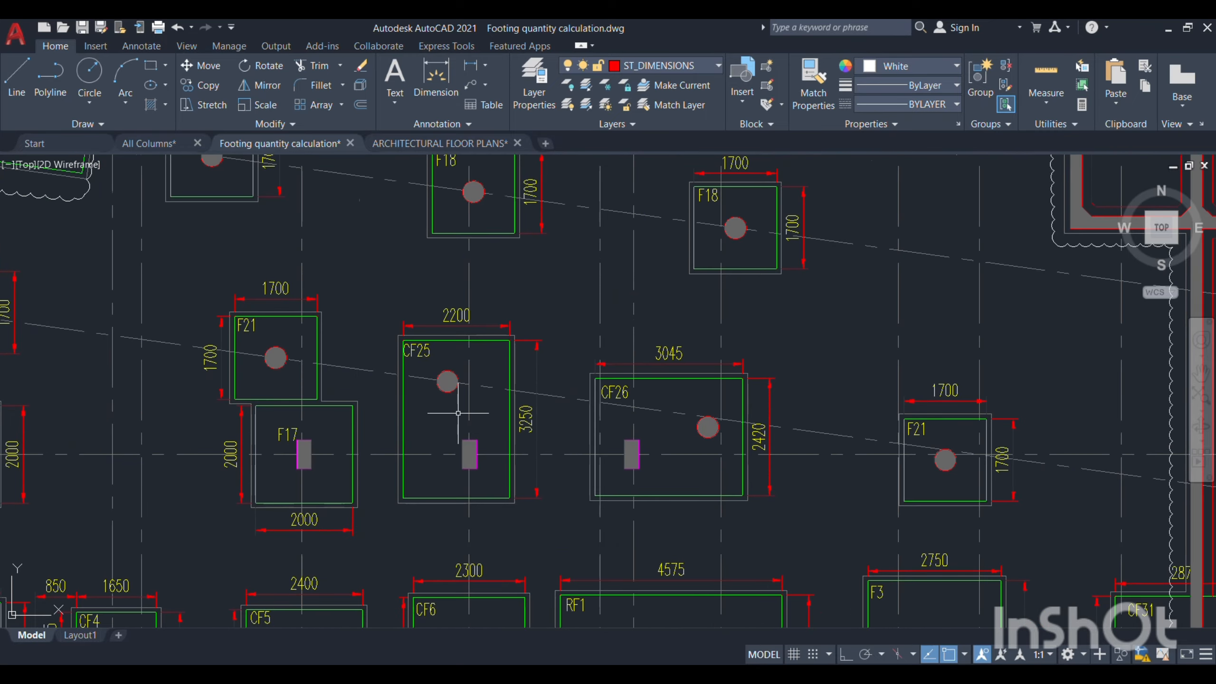
Look up the depth and the bottom and top reinforcement of CF25 and CF26 in the combined footing schedule.
scroll(462, 413, down, 8)
scroll(571, 453, up, 2)
scroll(570, 453, up, 10)
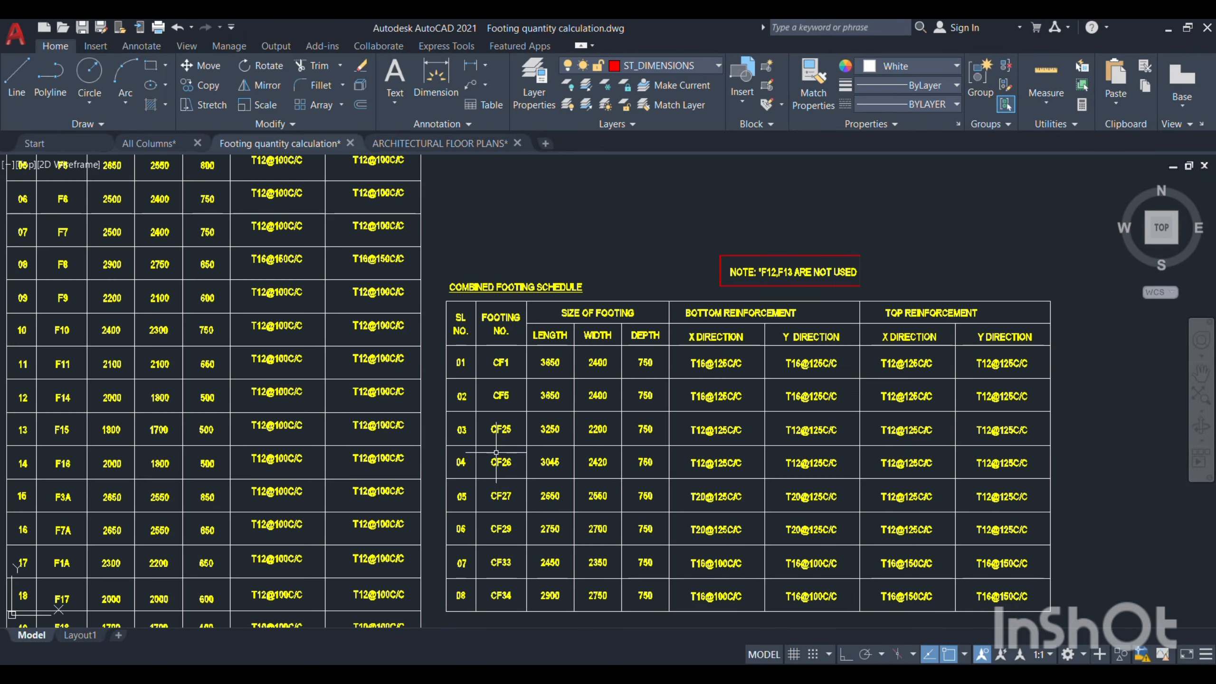
drag(684, 450, 386, 442)
drag(629, 455, 483, 452)
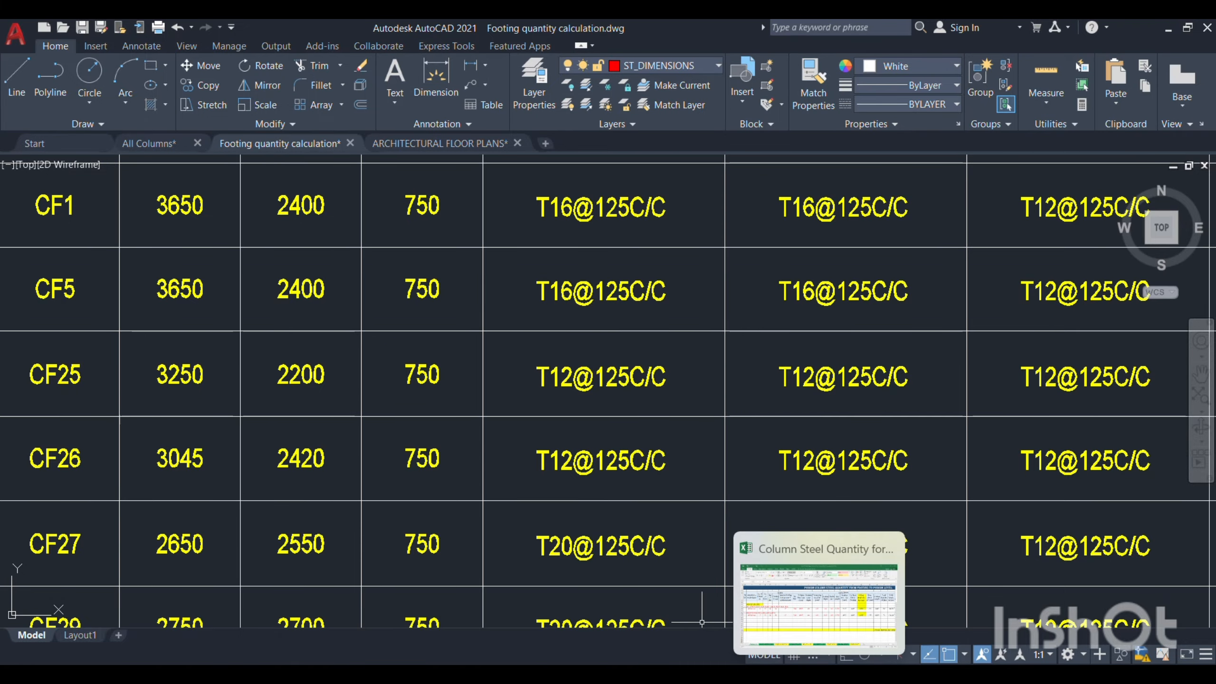
Open the All Columns drawing and identify the numbers of the circular columns standing on footings CF25 and CF26.
click(816, 636)
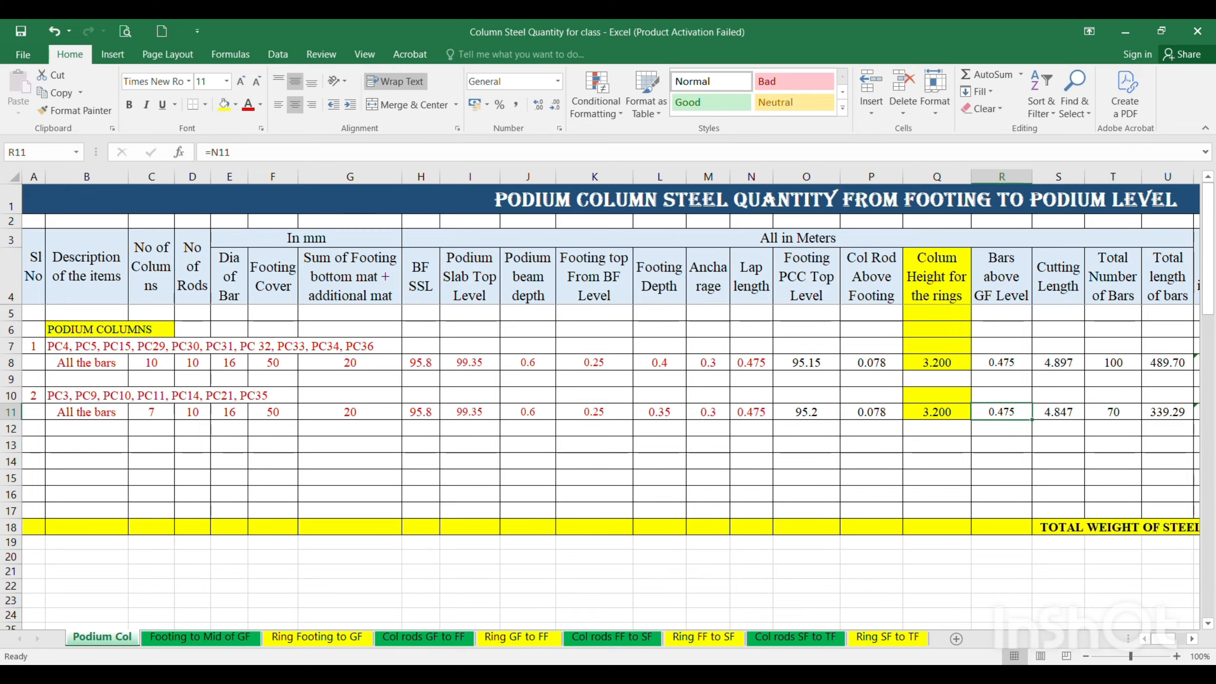
mouse_move(785, 675)
click(613, 617)
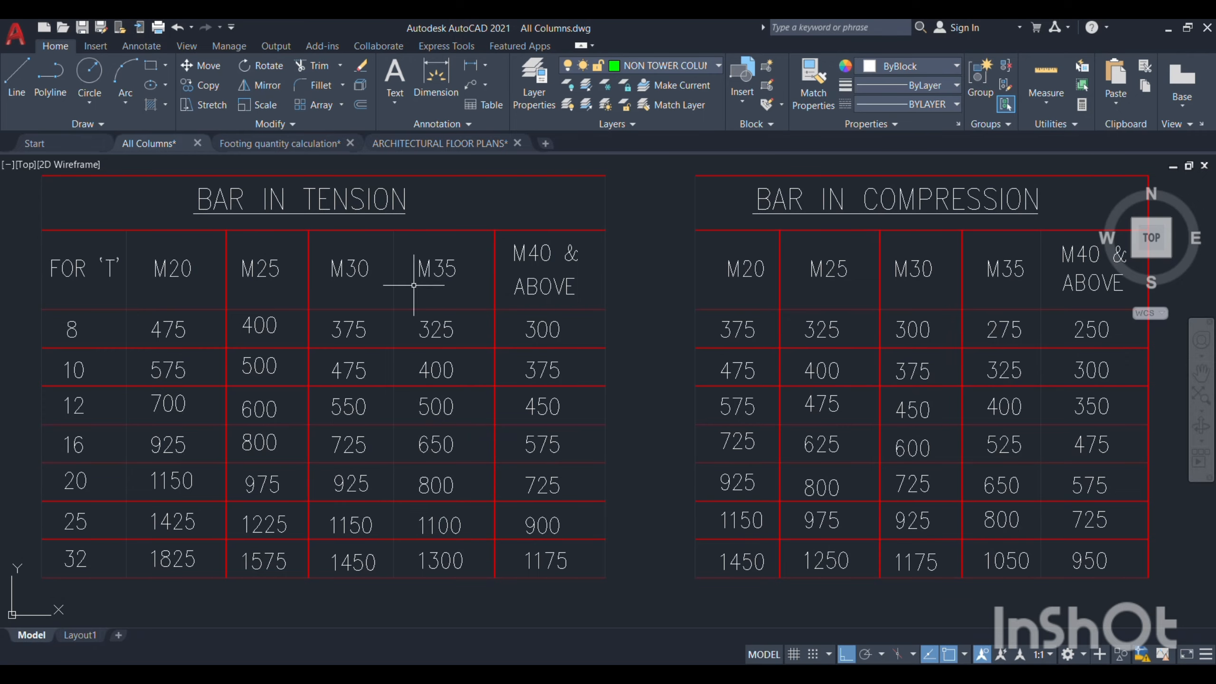
scroll(568, 444, down, 5)
scroll(558, 447, up, 5)
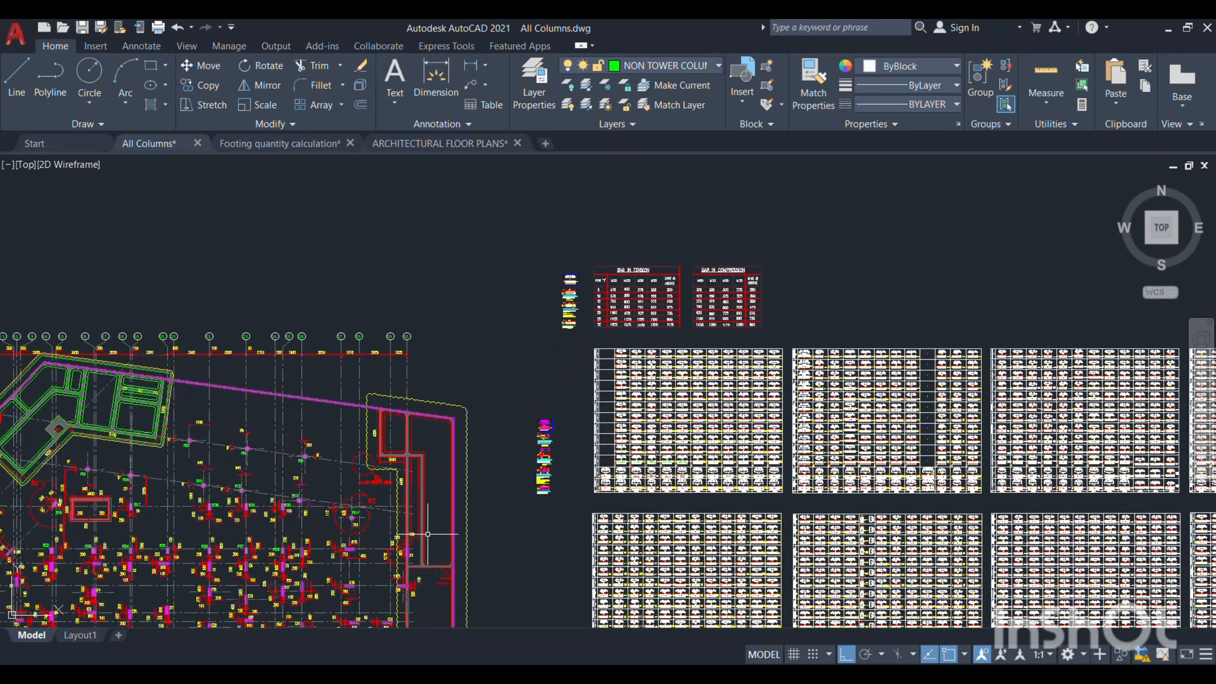
scroll(570, 345, up, 4)
scroll(581, 336, up, 3)
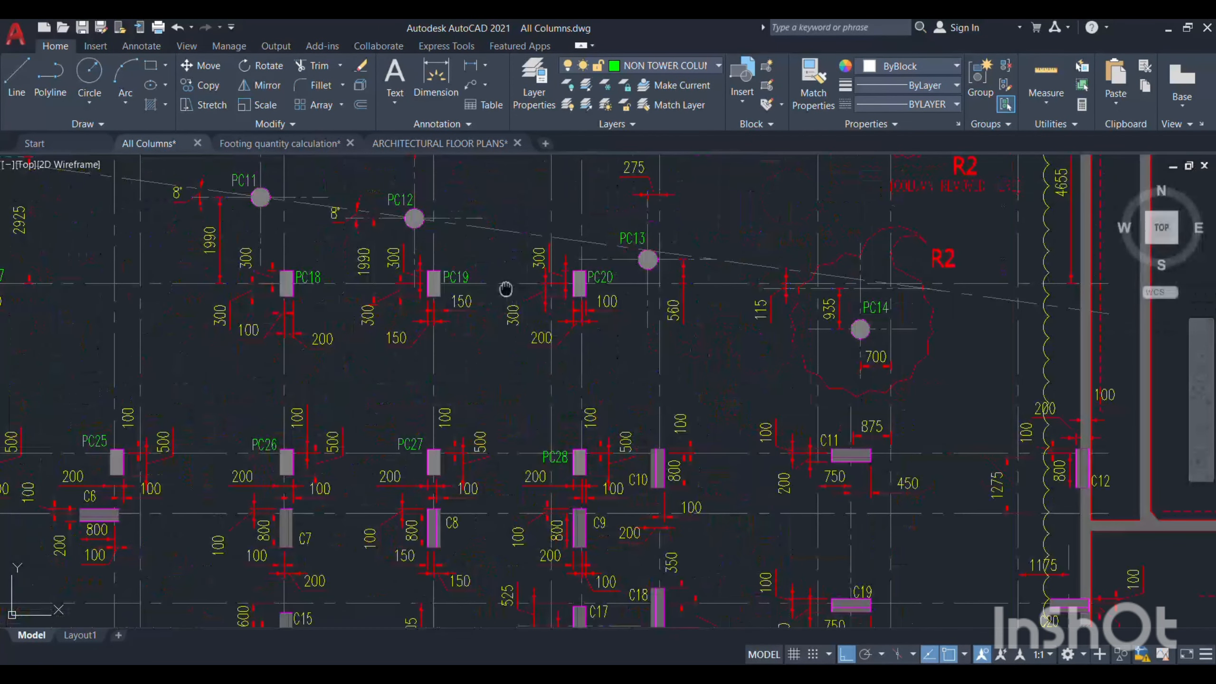
drag(504, 285, 519, 438)
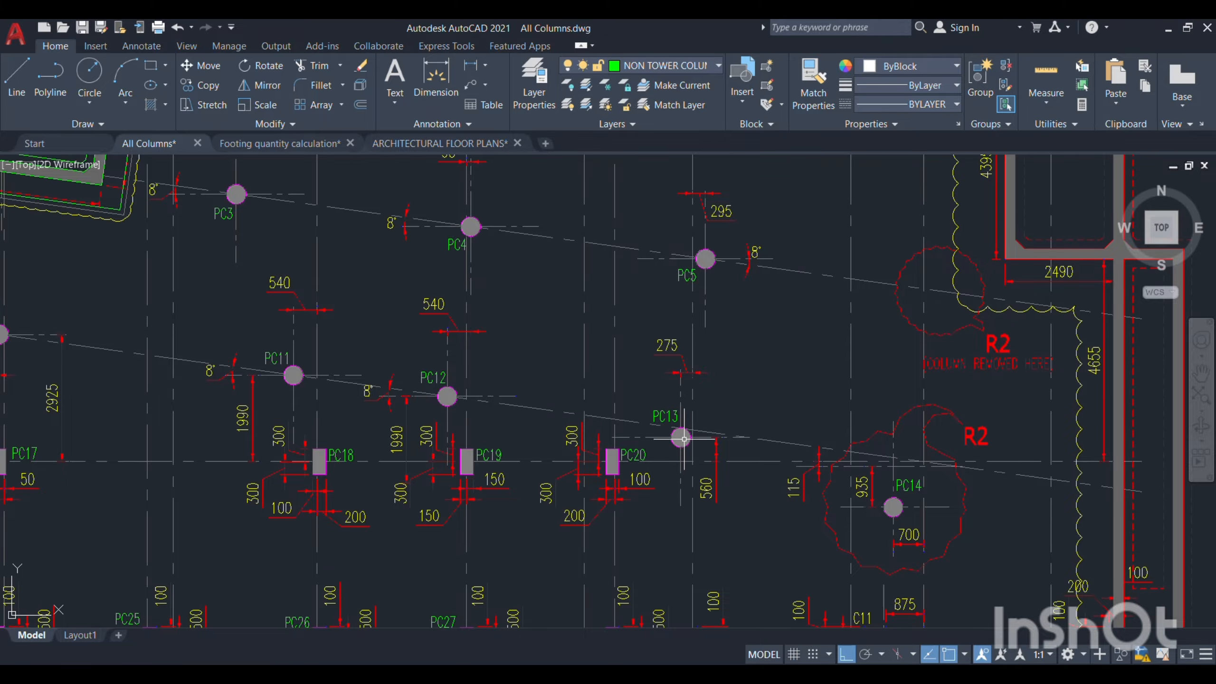
drag(689, 483, 683, 457)
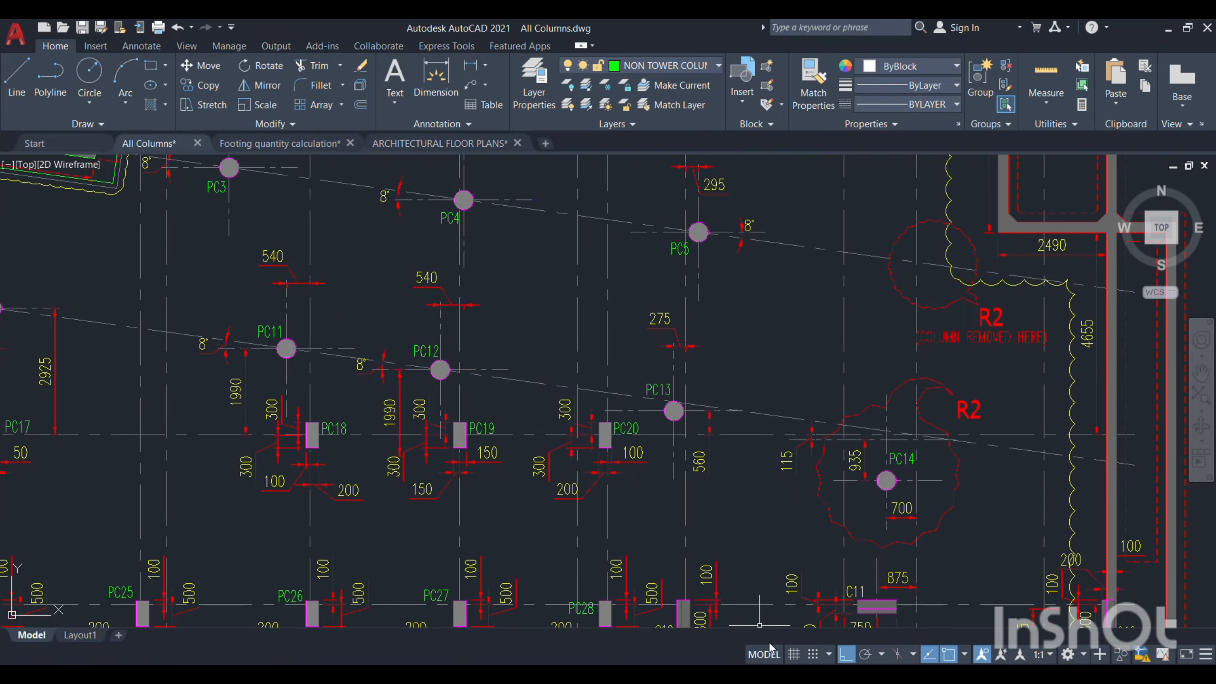
Return to the Excel sheet and insert a copy of the second group's rows 10 and 11 at row 13.
mouse_move(819, 673)
click(807, 605)
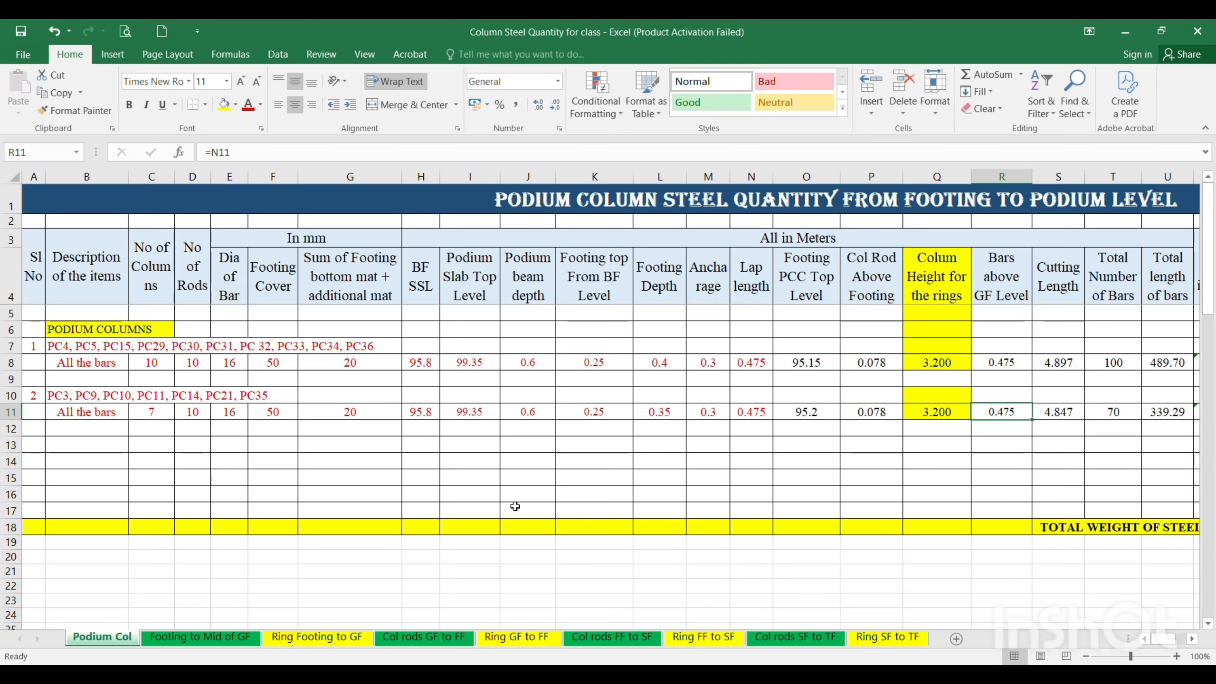
drag(12, 396, 17, 408)
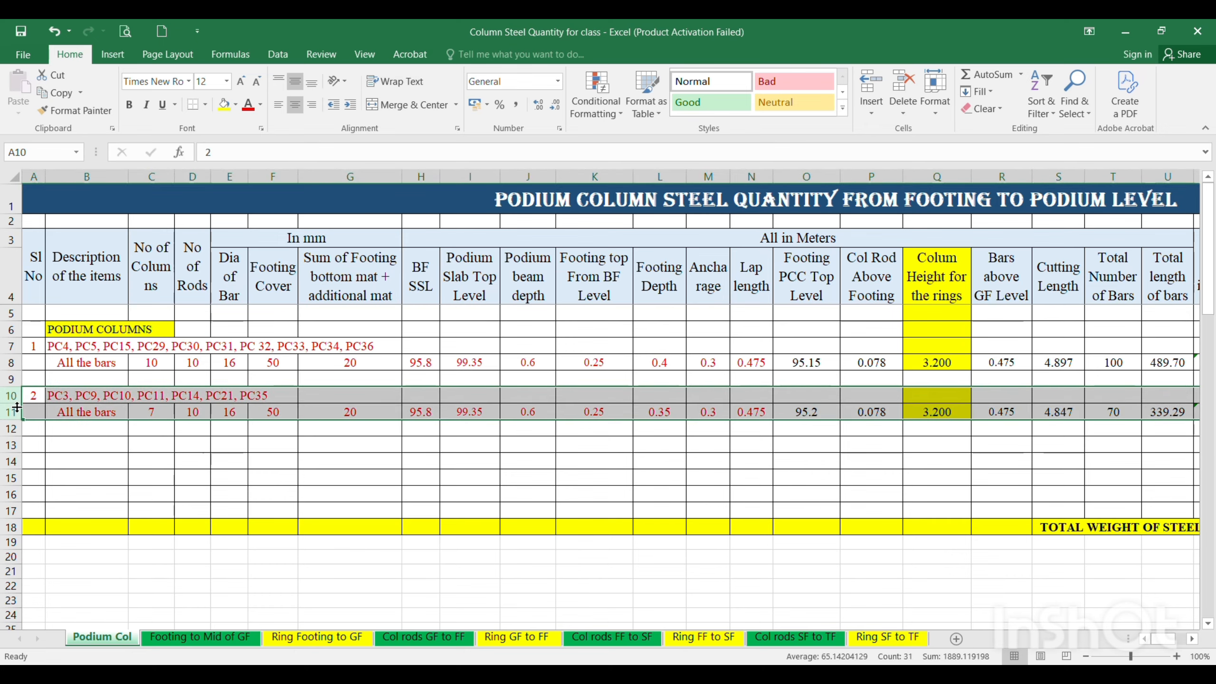
key(ctrl+c)
right_click(25, 439)
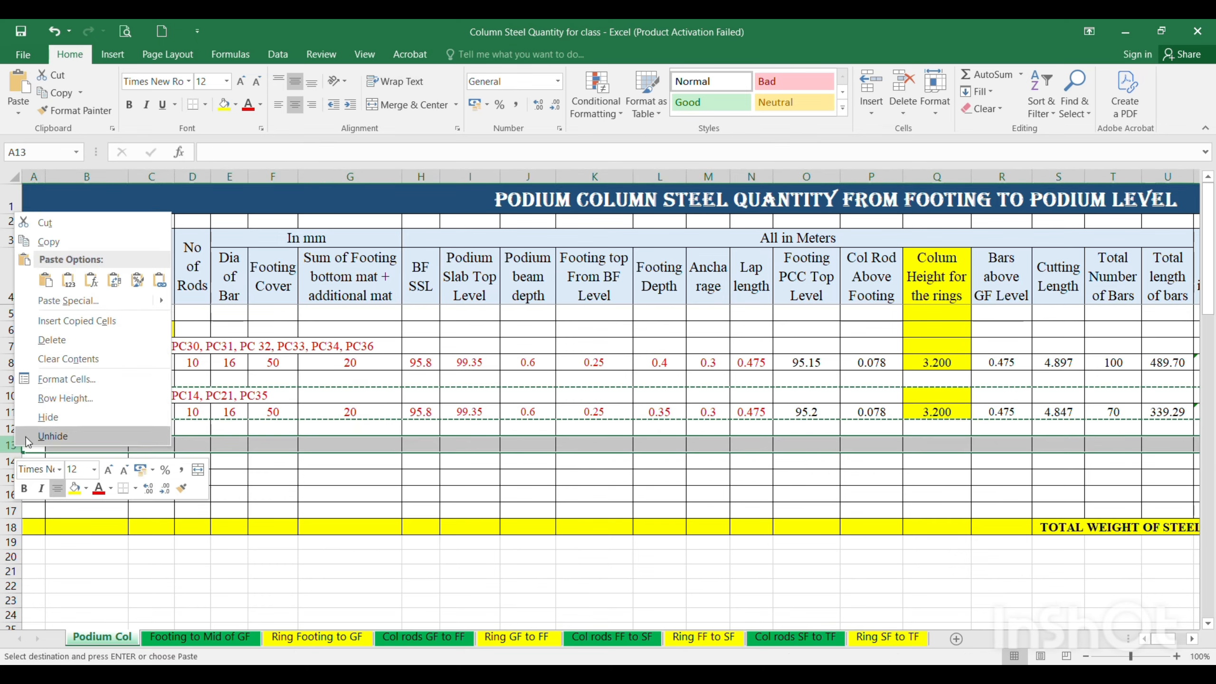
click(72, 321)
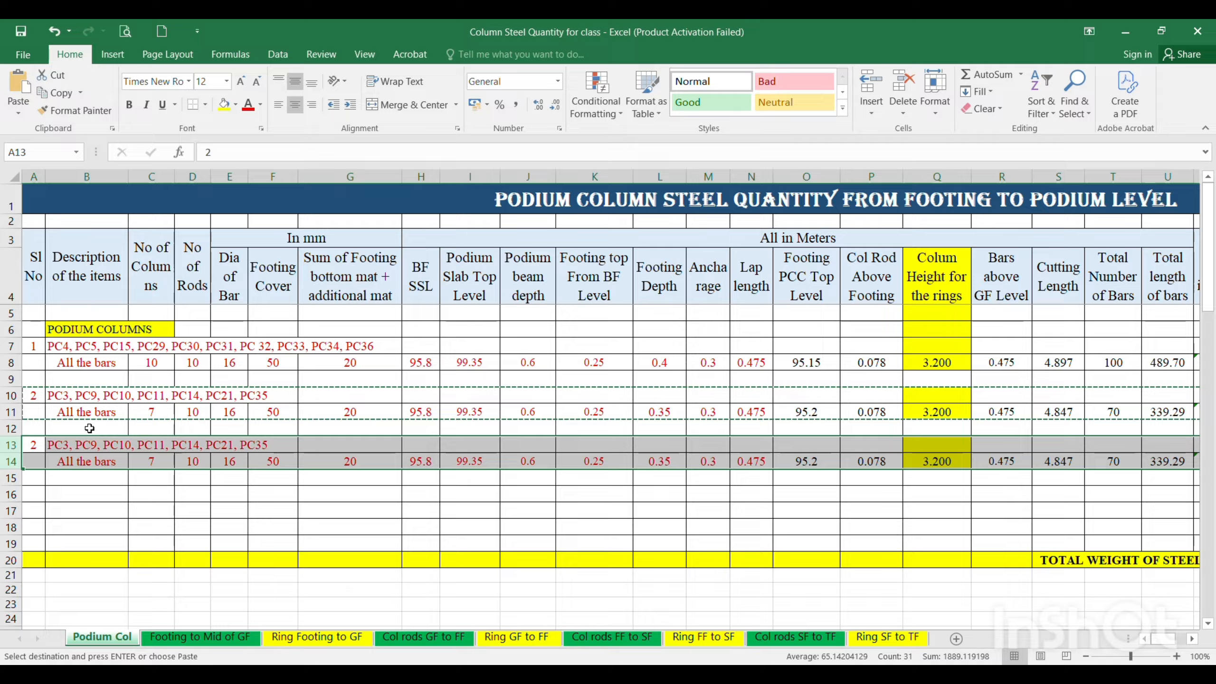
Number the copied group 3 and replace its column list in row 13 with PC12, PC13.
click(37, 451)
text(3)
key(Tab)
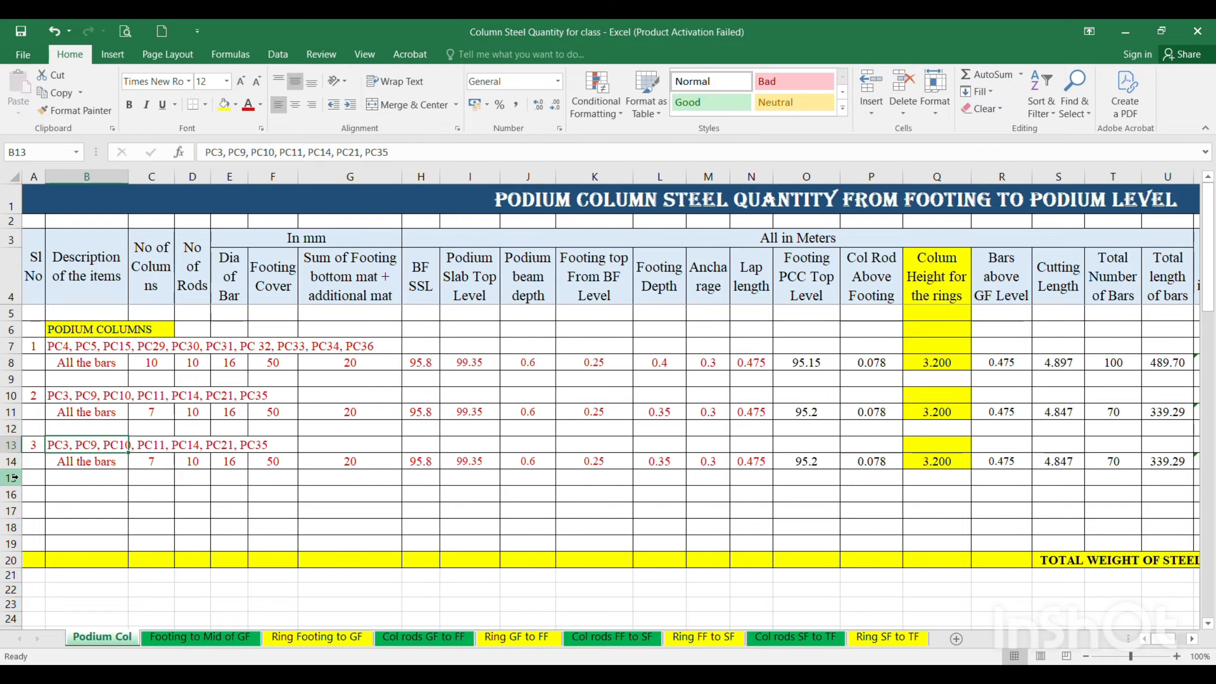
text(P)
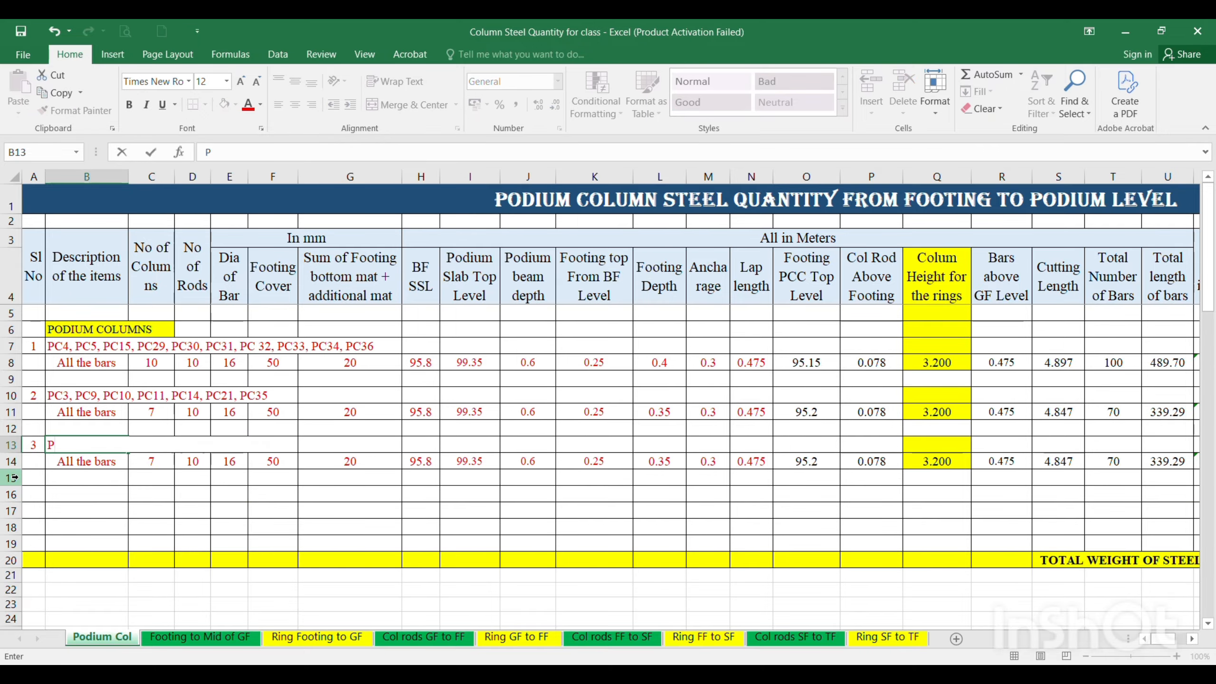
text(C12, PC13)
key(Return)
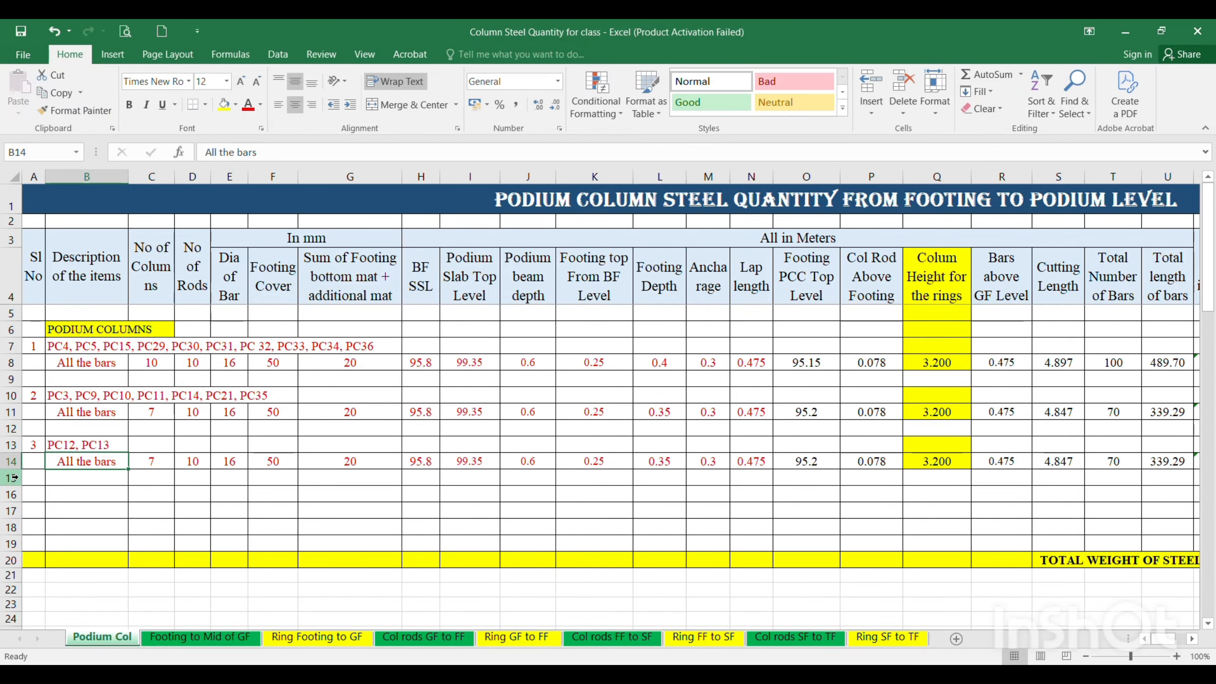
Switch to the All Columns drawing in AutoCAD and check the bar details for PC12 and PC13 in the podium column schedule.
key(alt+Tab)
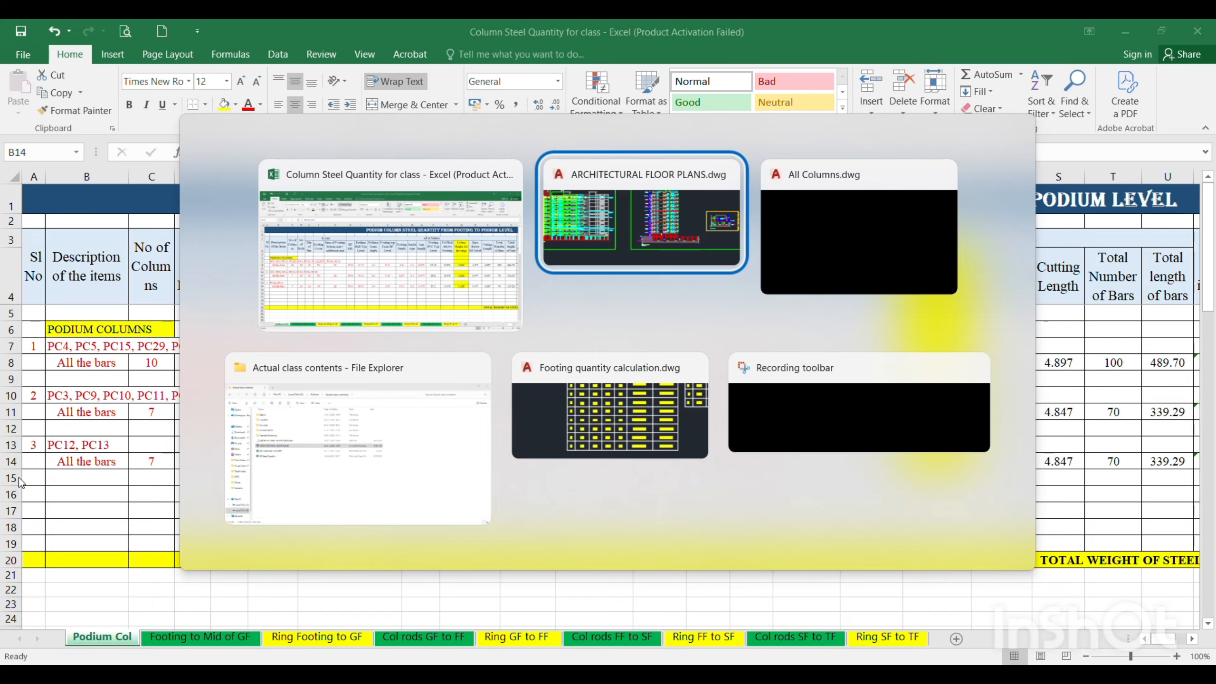
key(alt+Tab)
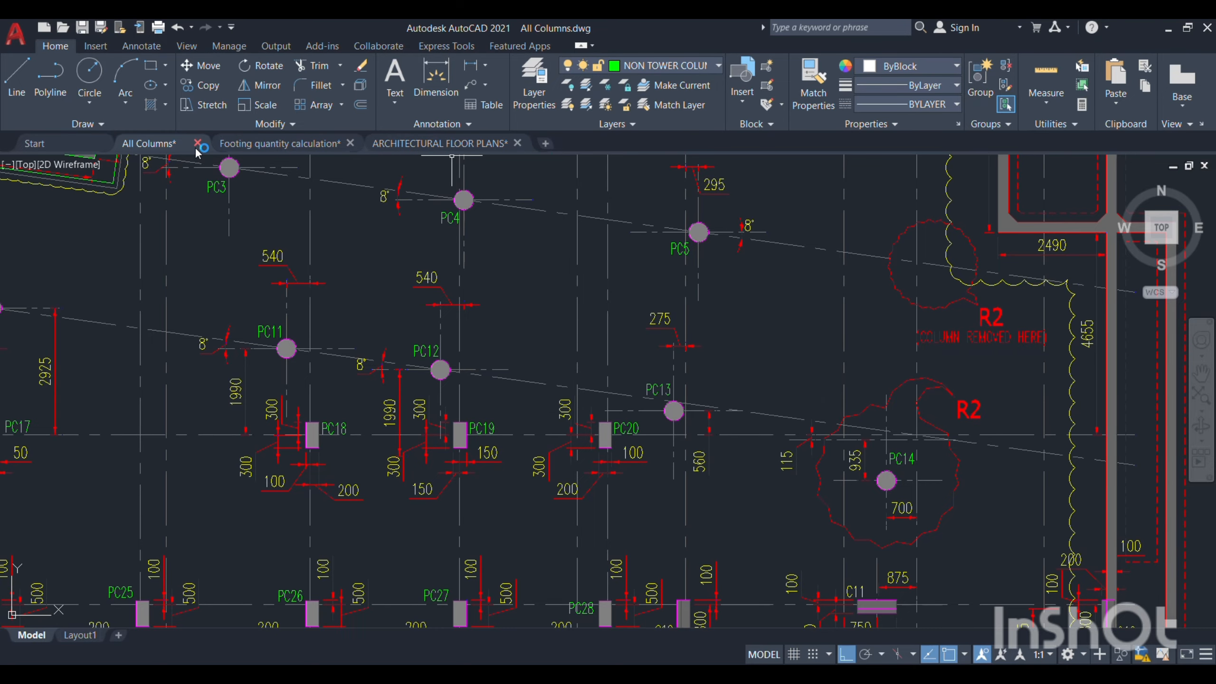
scroll(319, 398, down, 4)
scroll(318, 398, down, 8)
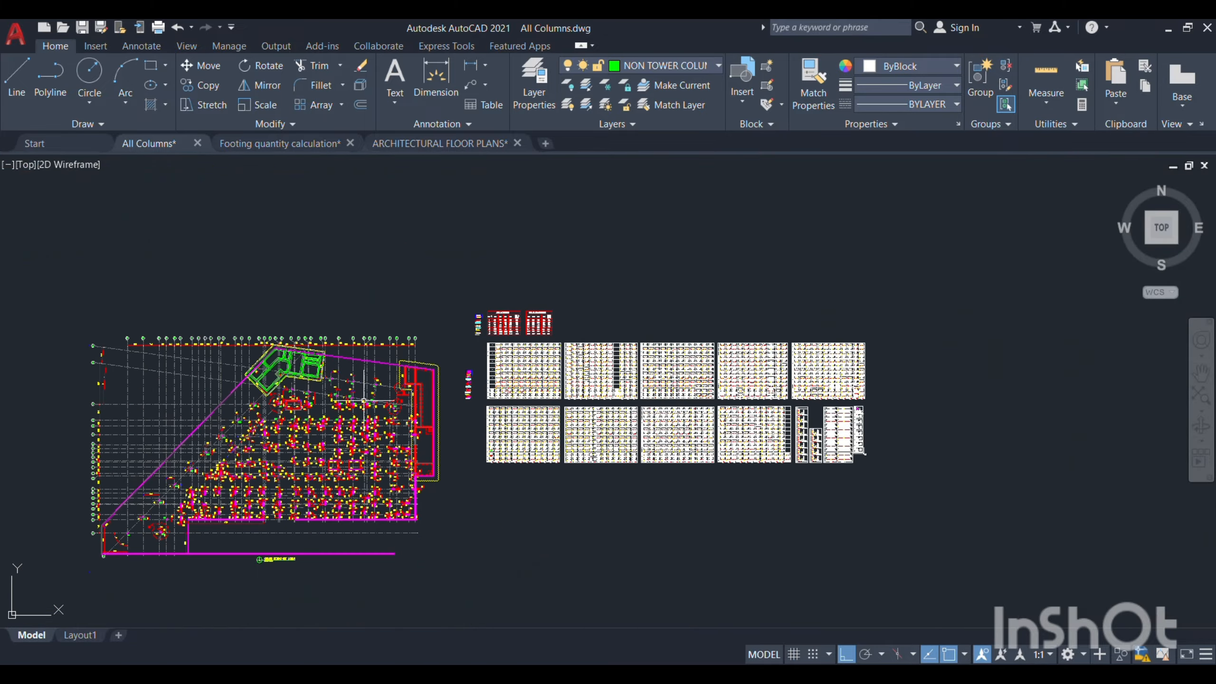
scroll(857, 415, up, 10)
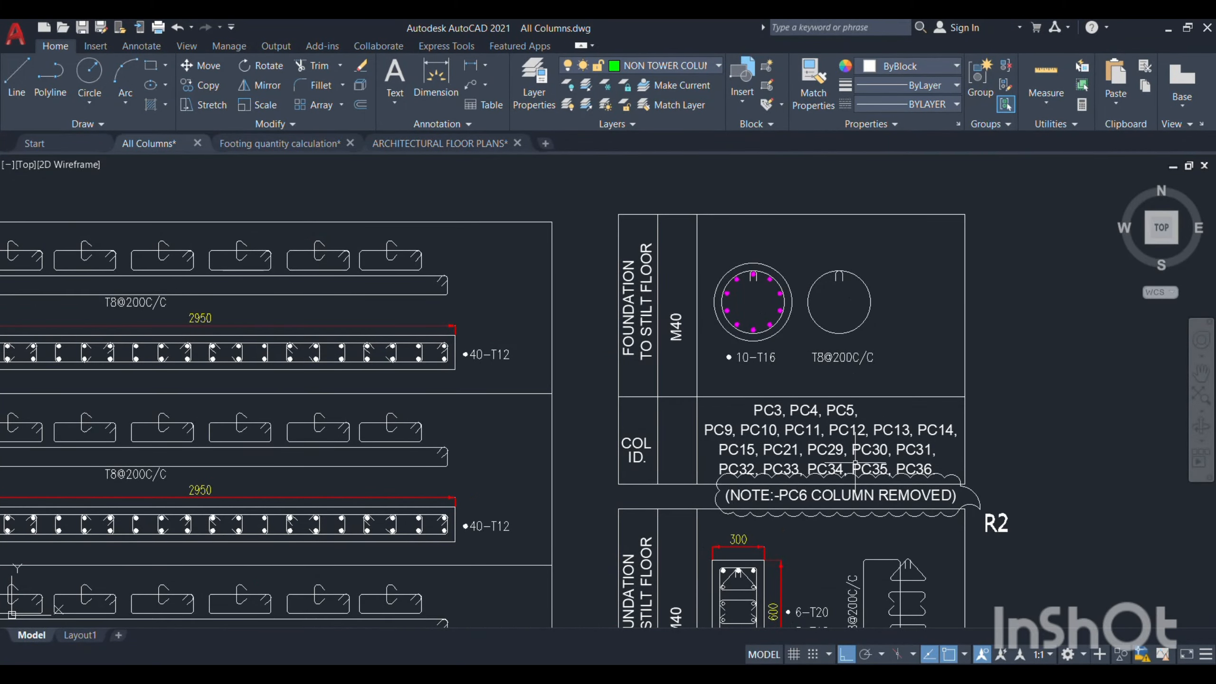
scroll(790, 373, down, 8)
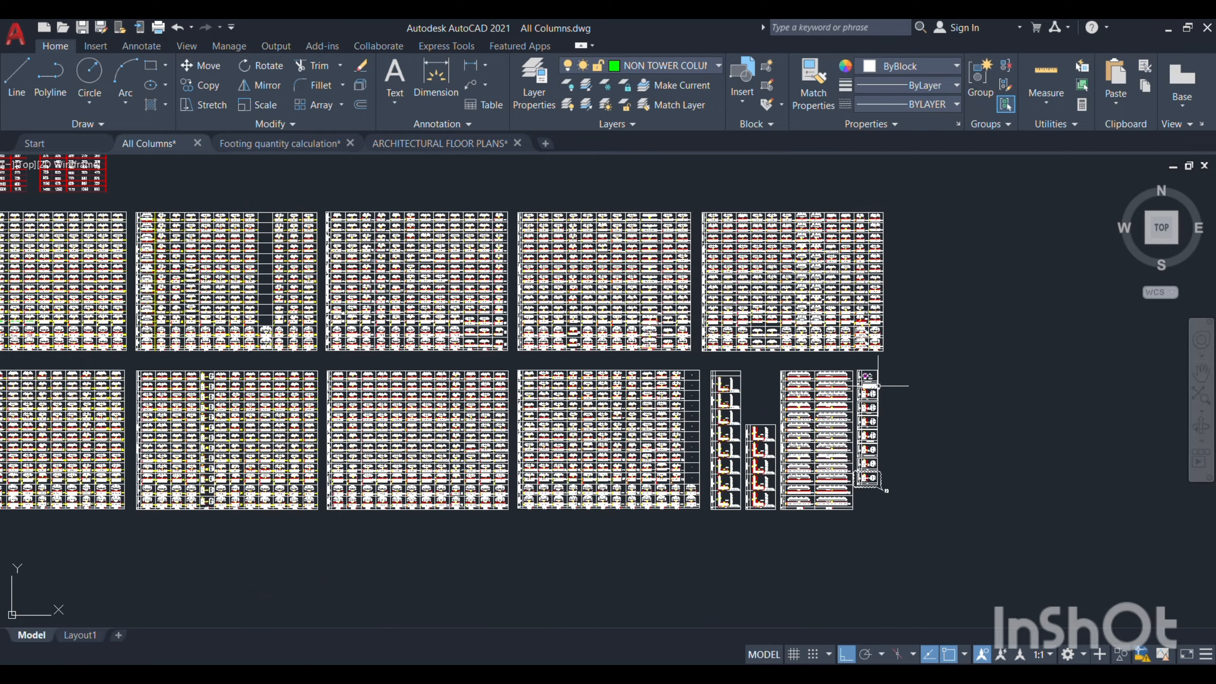
scroll(902, 390, down, 4)
scroll(903, 390, up, 2)
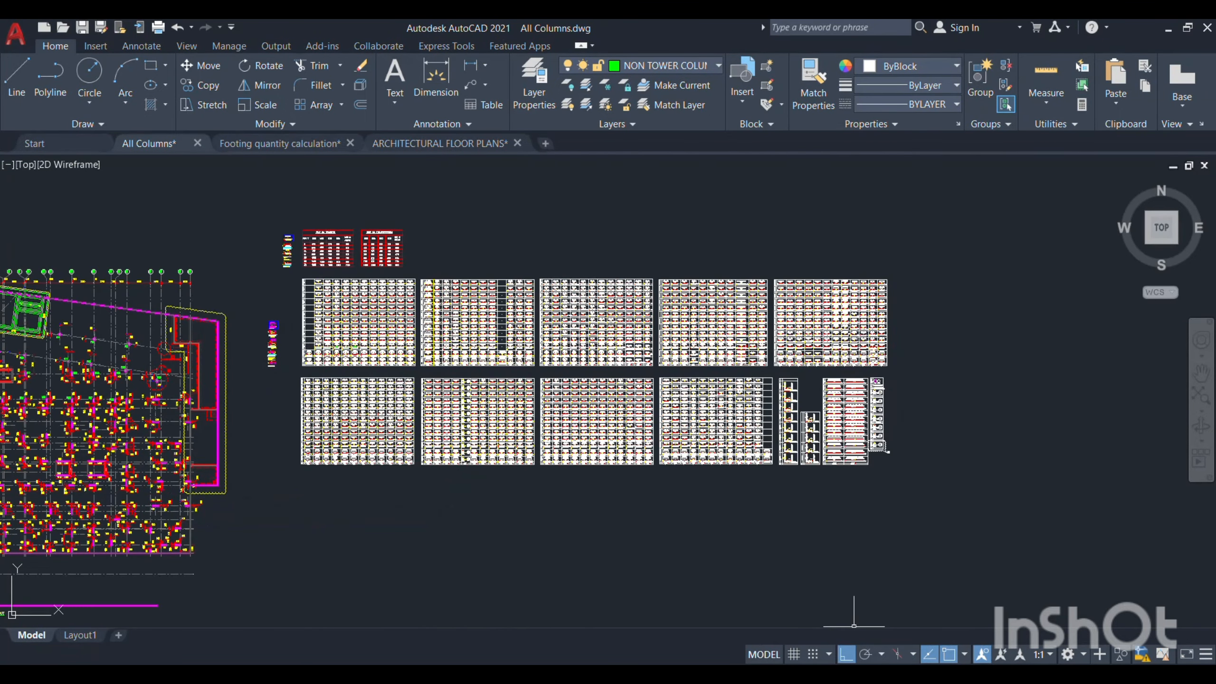
Return to the Excel sheet and set the third group's footing mat sum in row 14 to =12+12.
click(818, 599)
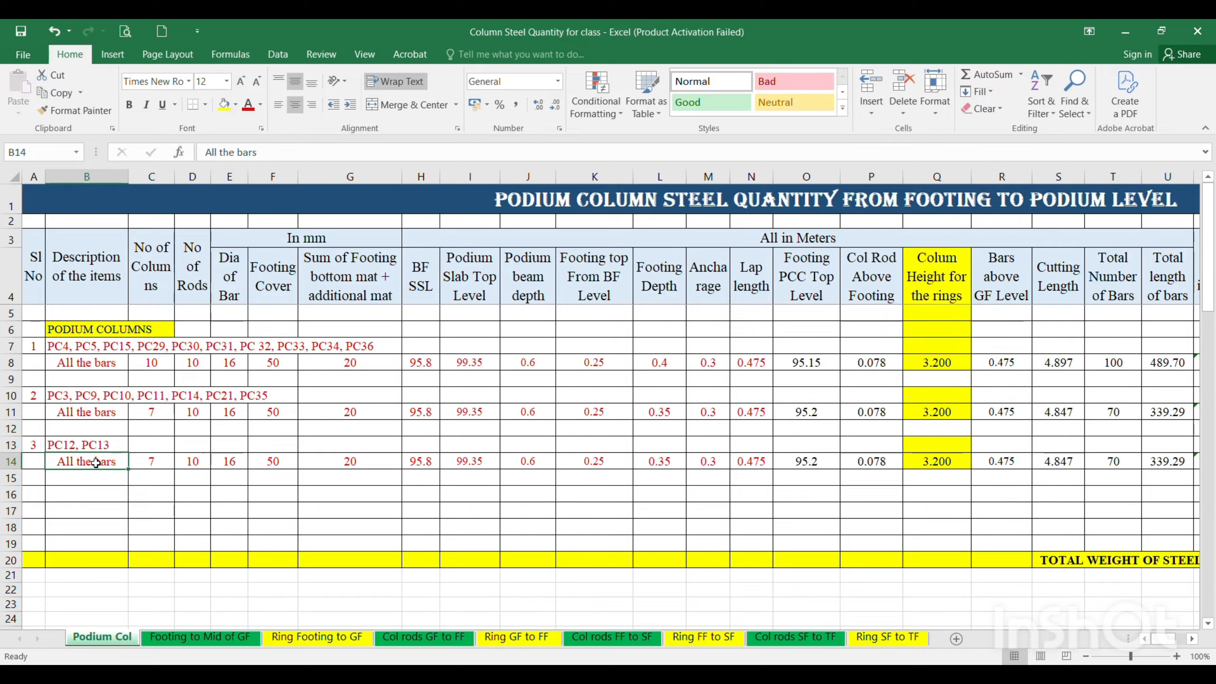
click(352, 460)
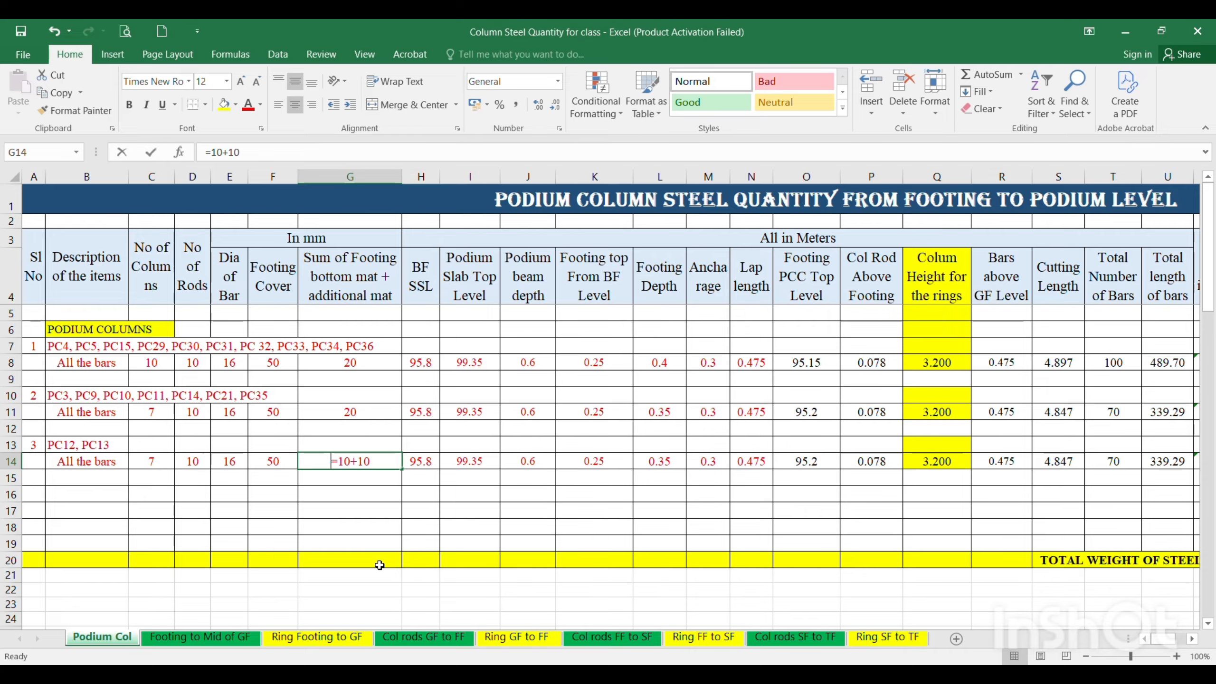
text(=12+12)
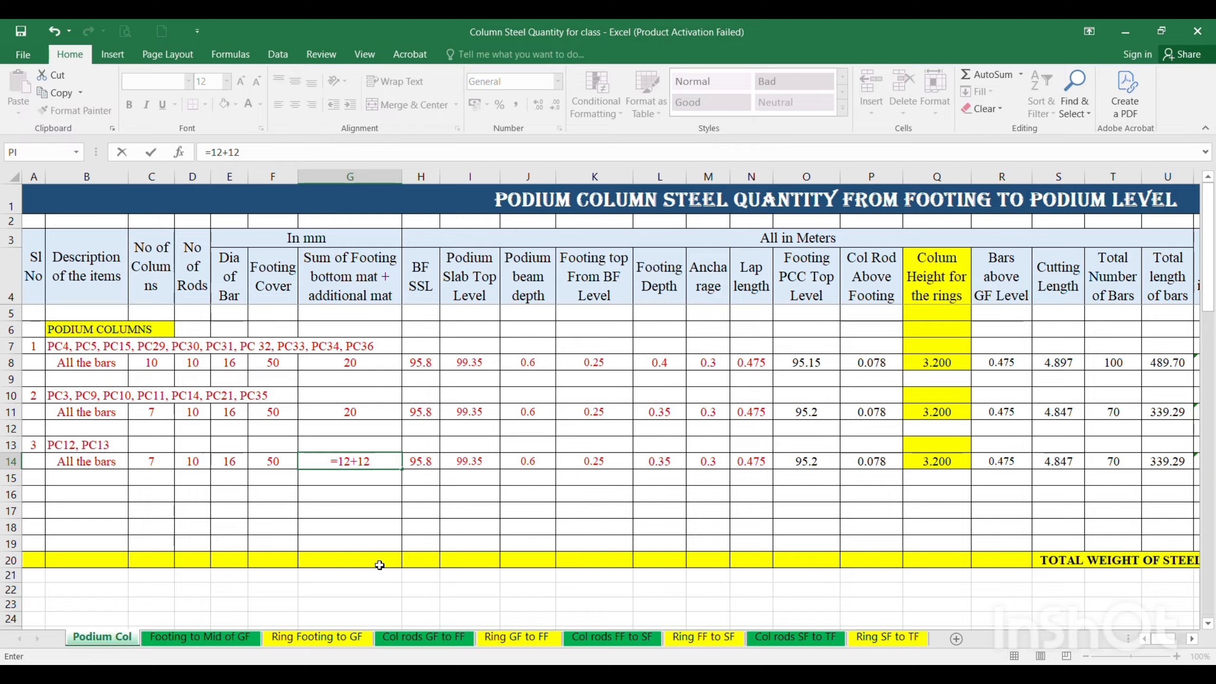
key(Right)
Set the third group's footing depth in row 14 to 0.75 m and check its cutting length formula.
key(Right)
key(Right)
key(Right)
key(Right)
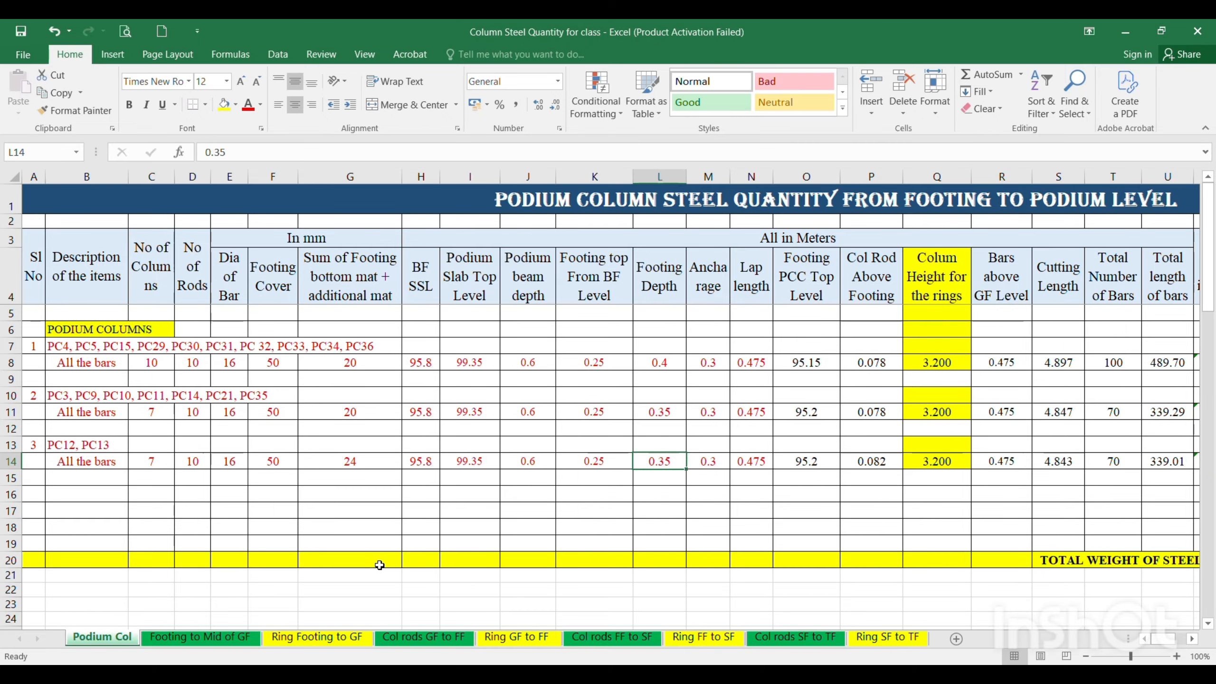
text(0.75)
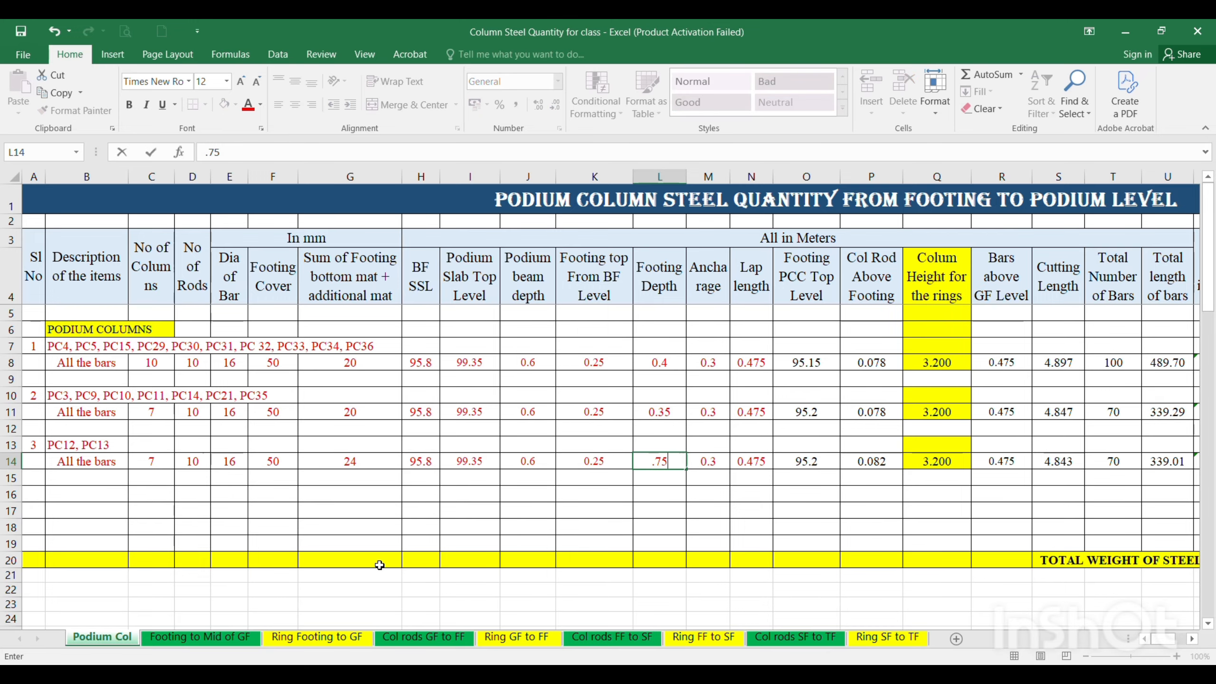
key(Return)
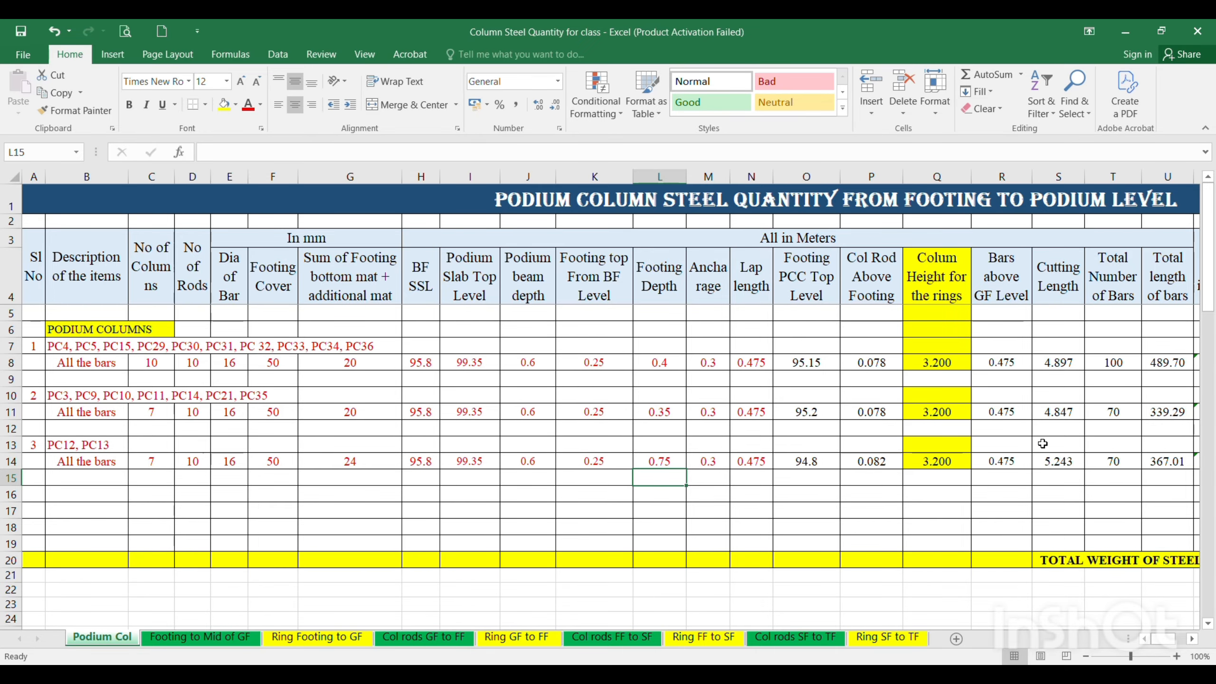
click(1059, 462)
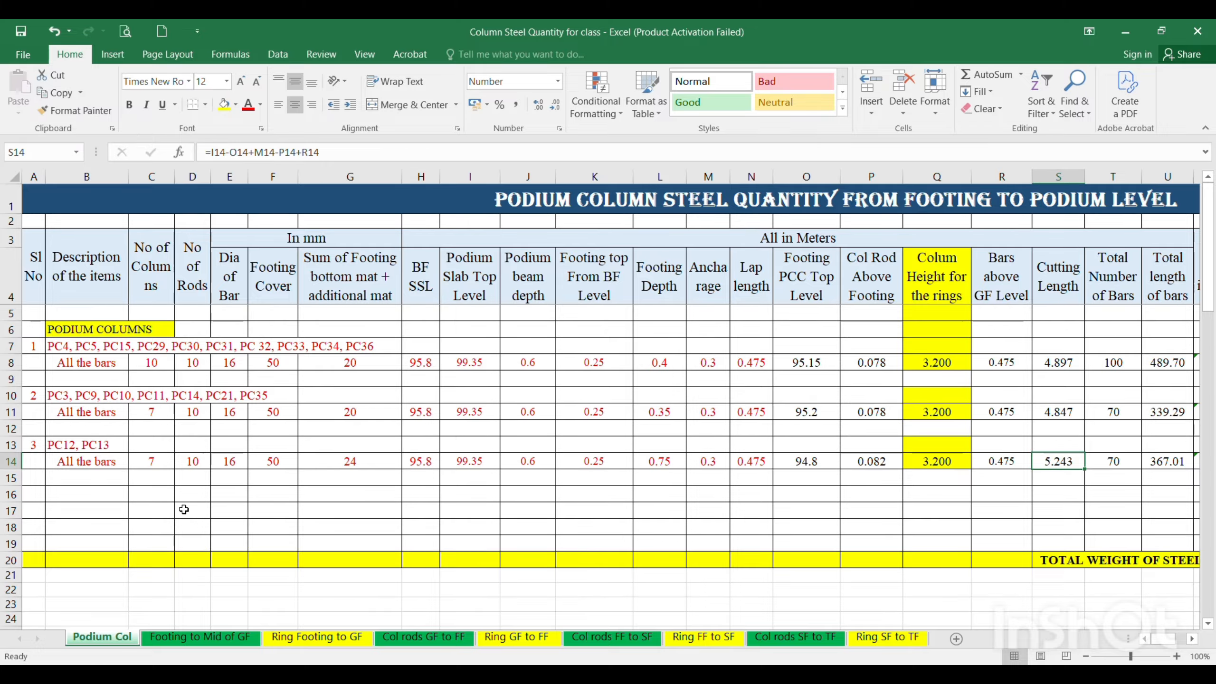
Switch to the All Columns drawing in AutoCAD and examine the PC16 entry in the podium column schedule.
click(785, 599)
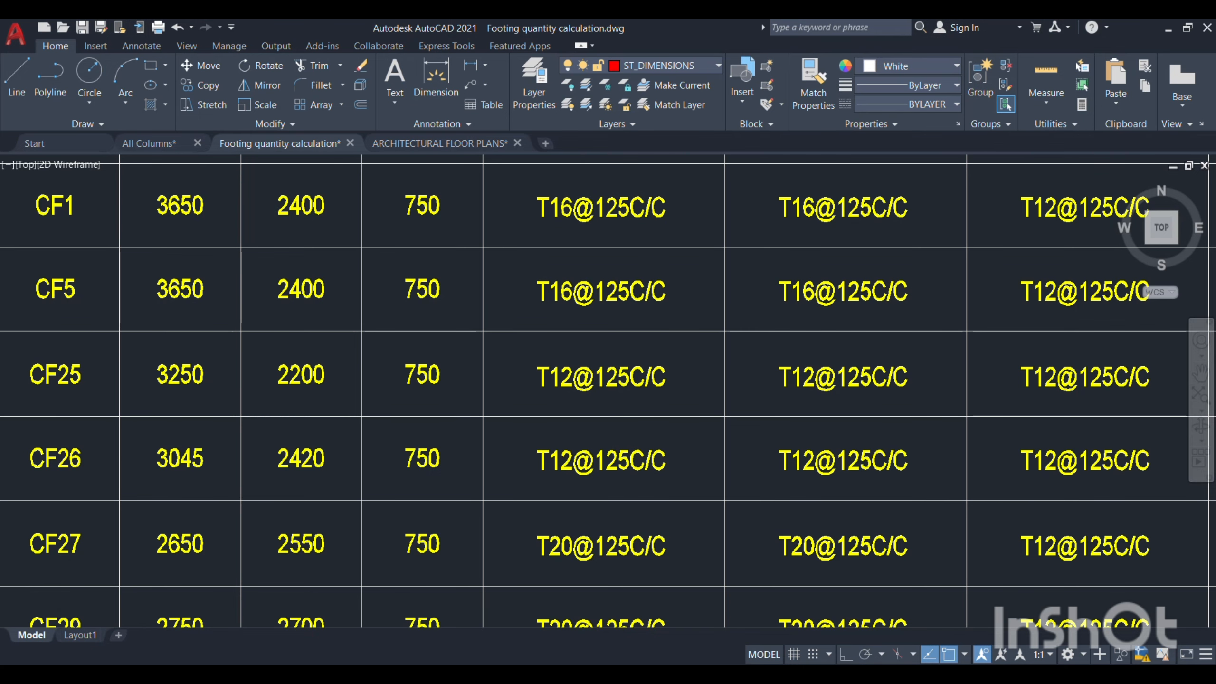
scroll(438, 378, down, 10)
scroll(614, 378, down, 2)
scroll(387, 382, up, 2)
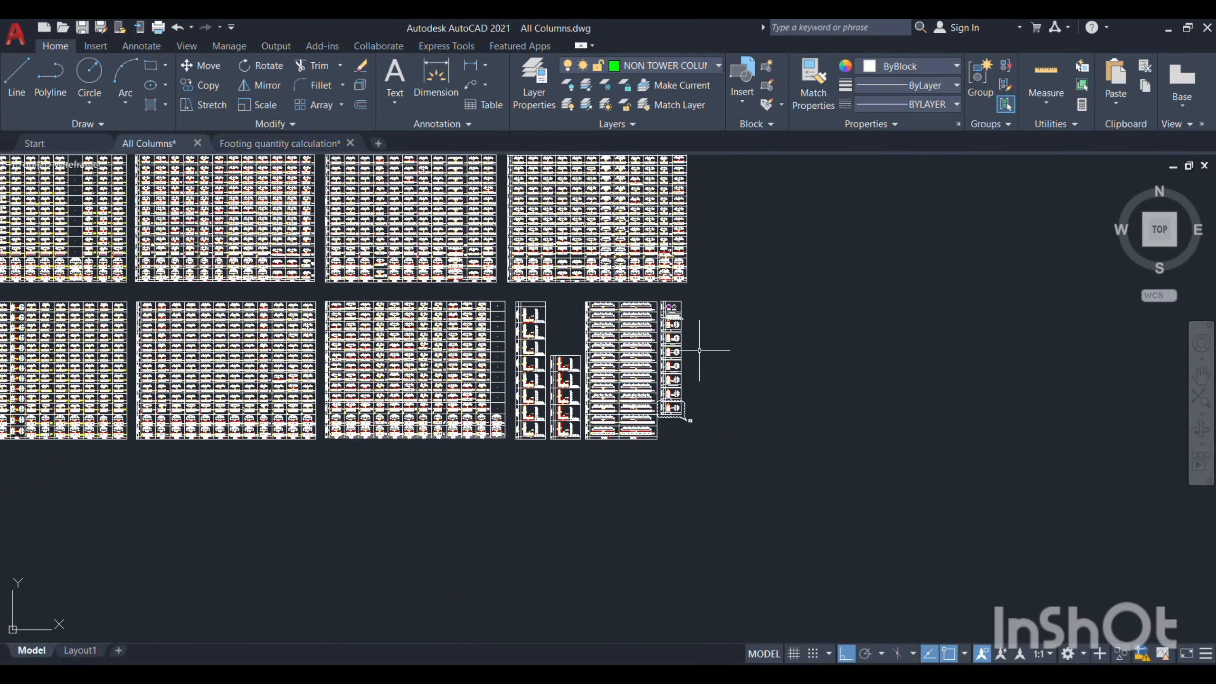
scroll(698, 350, up, 10)
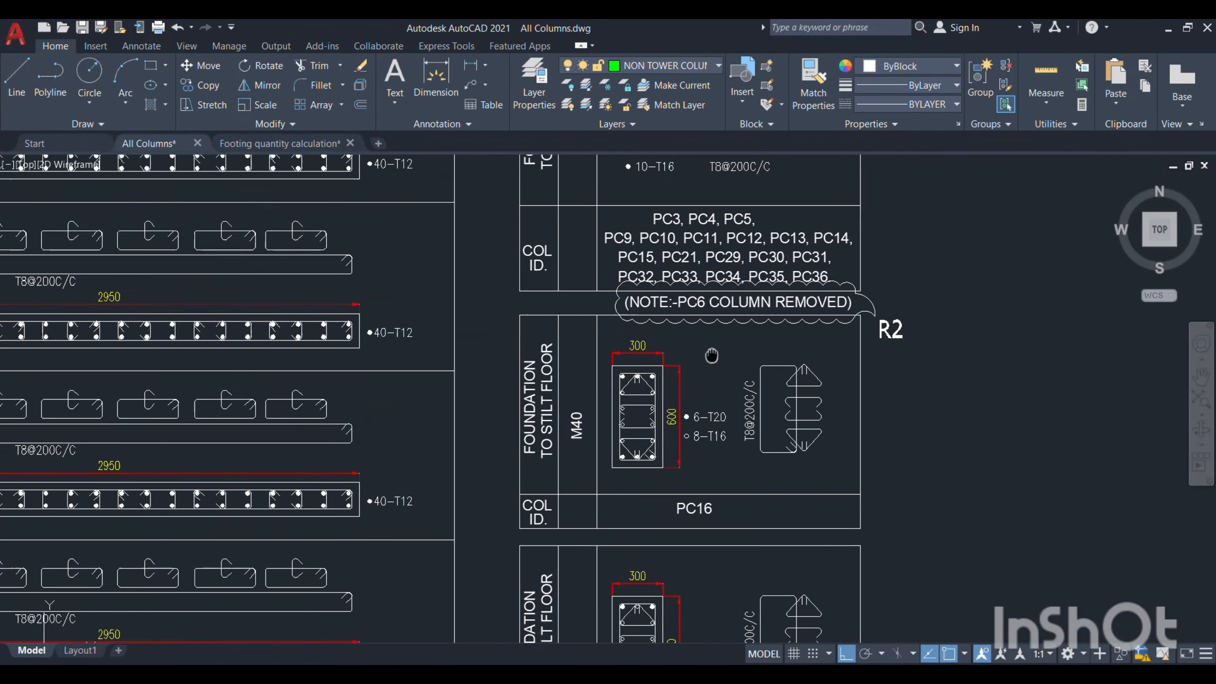
mouse_move(712, 355)
mouse_down()
mouse_move(727, 363)
mouse_move(719, 342)
mouse_up()
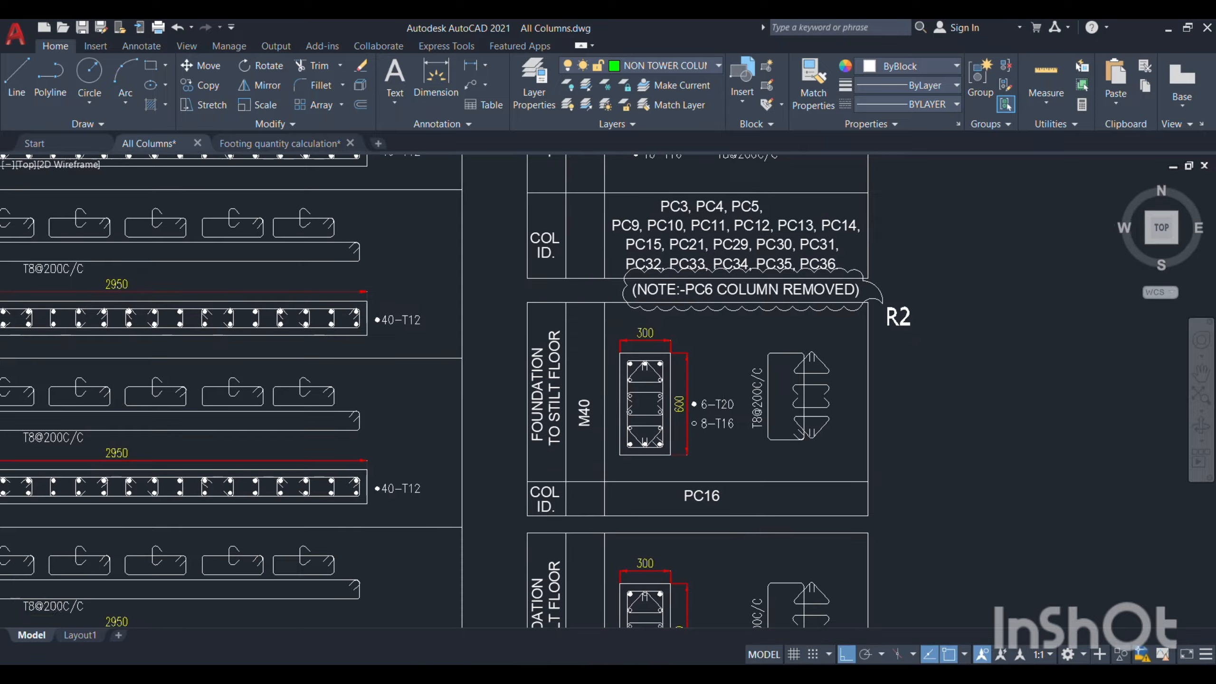
scroll(724, 385, up, 3)
scroll(723, 385, down, 6)
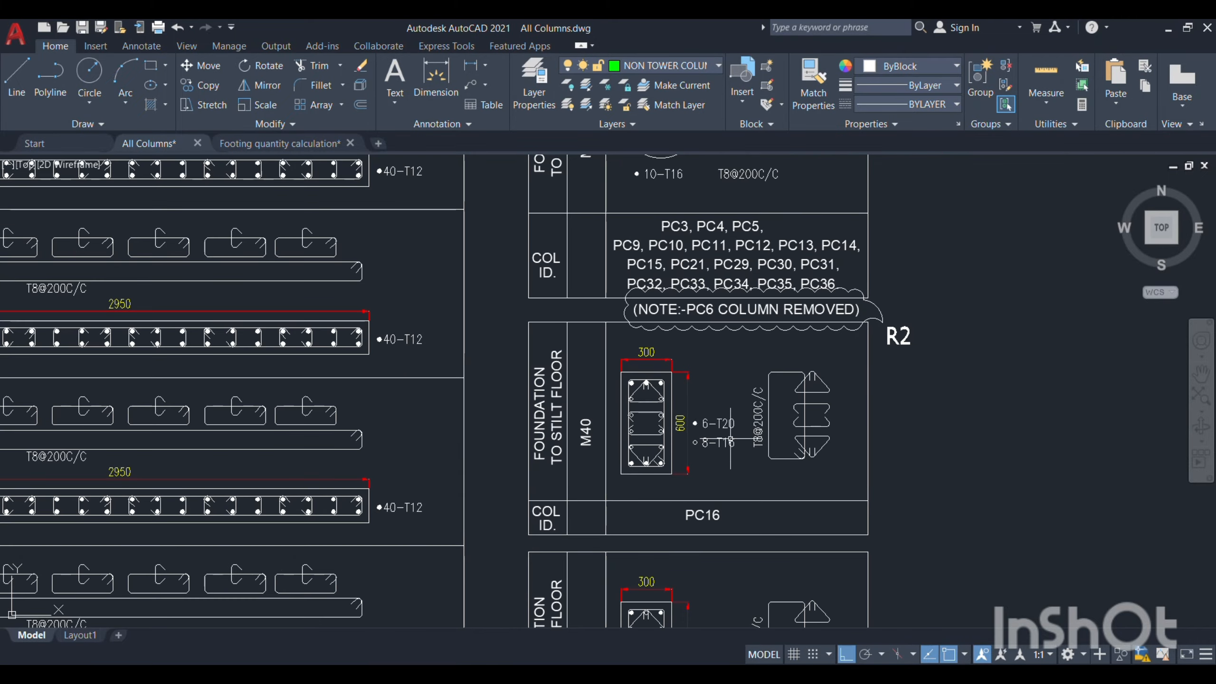
scroll(826, 452, down, 6)
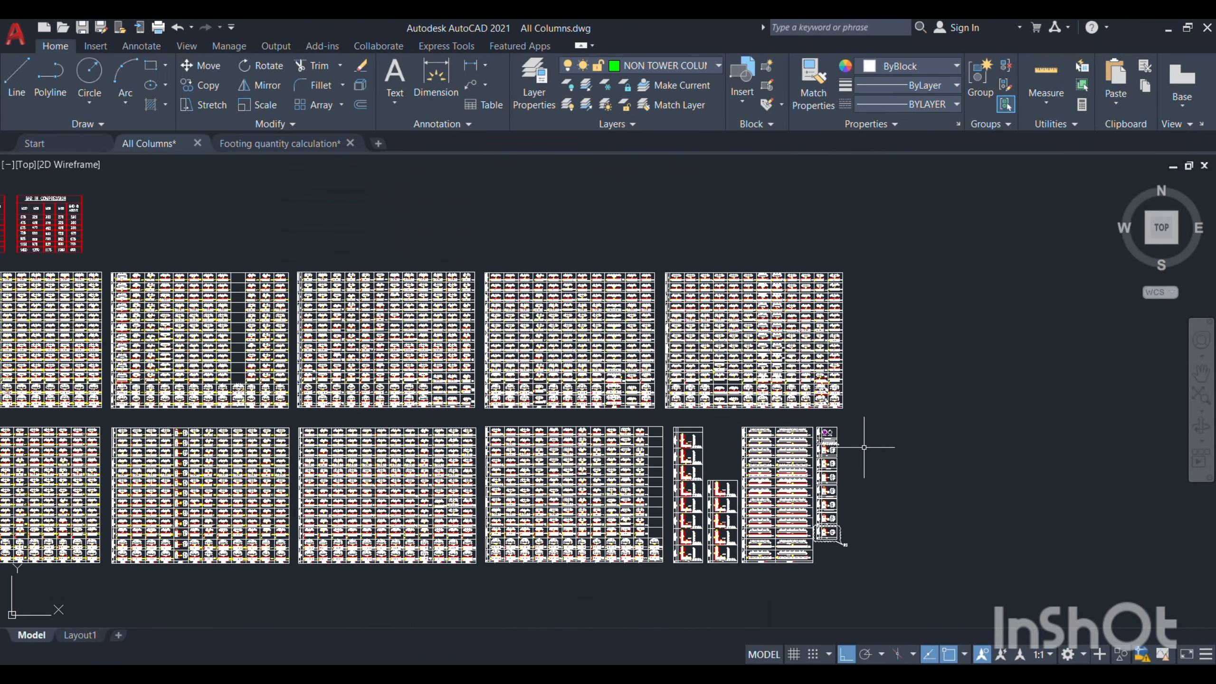
Locate column PC16 on the column layout plan of the All Columns drawing.
scroll(503, 416, up, 10)
scroll(326, 458, up, 2)
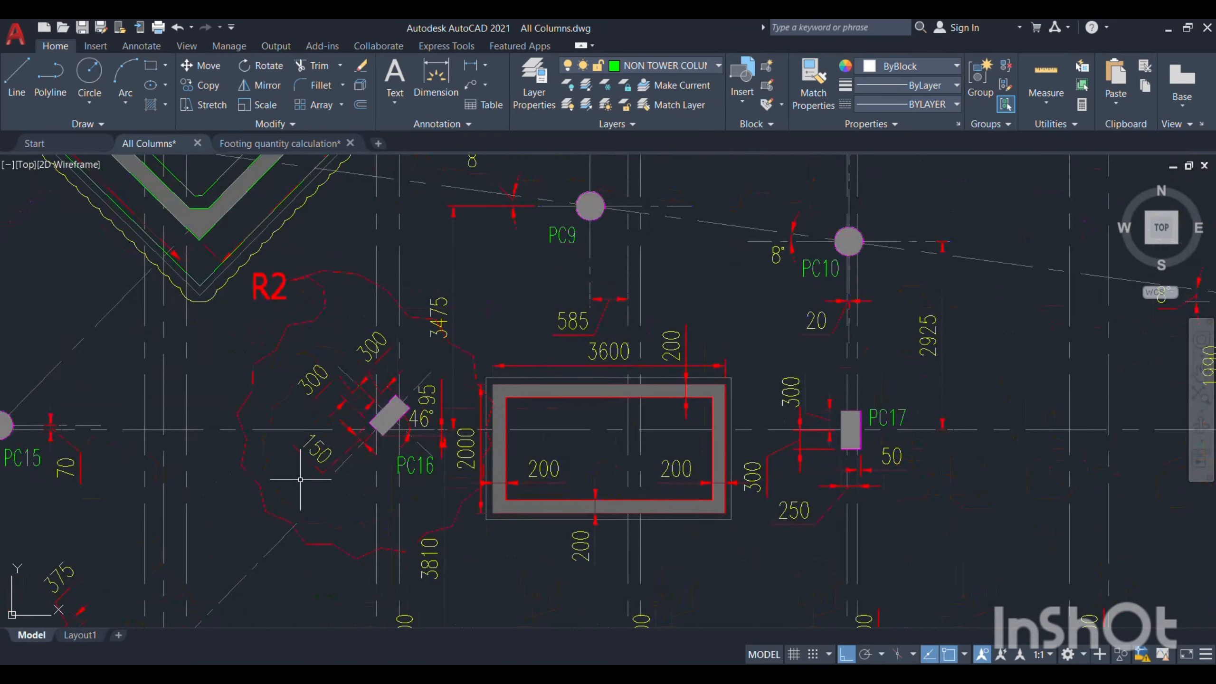
drag(353, 489, 435, 404)
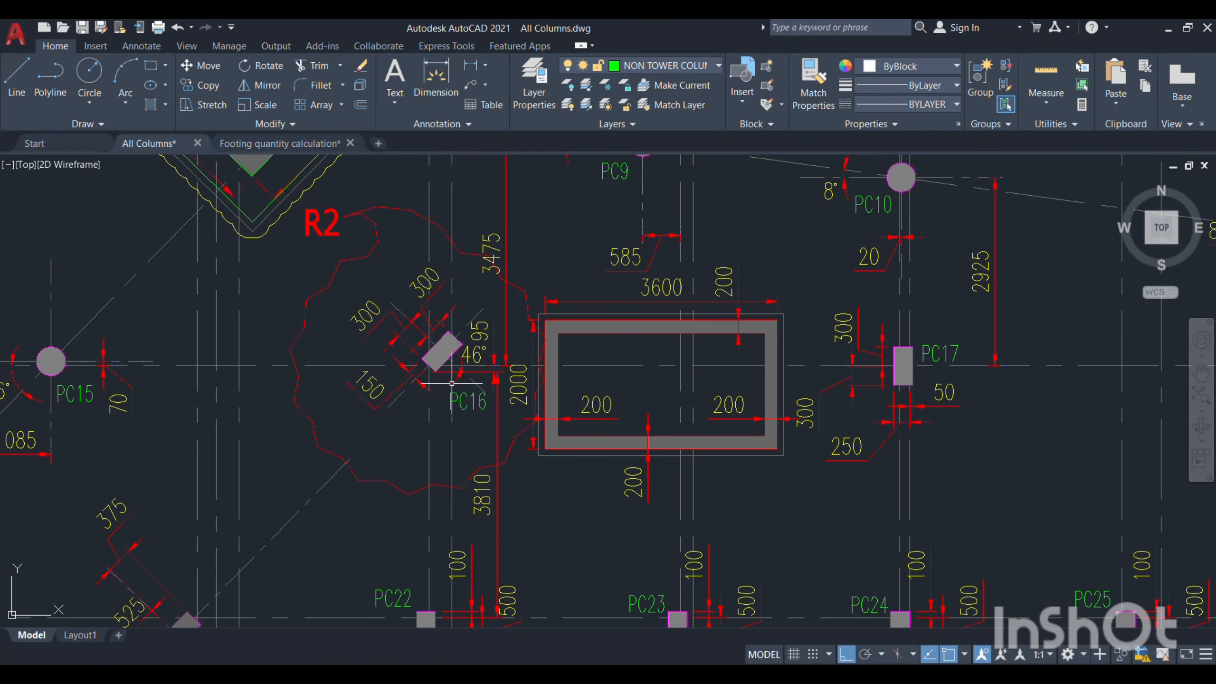
Switch to the Footing quantity calculation drawing and identify the footing under column PC16 beside the collection sump.
click(280, 143)
scroll(312, 370, up, 4)
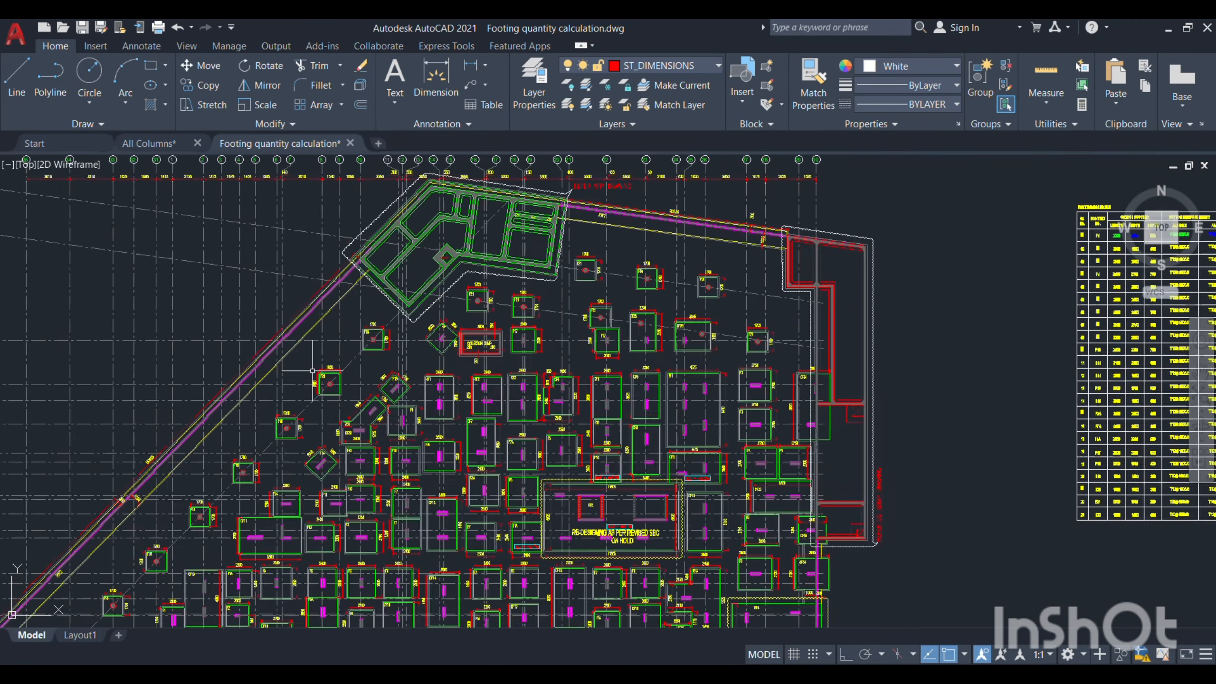
scroll(312, 370, up, 2)
scroll(496, 310, up, 6)
drag(507, 330, 447, 410)
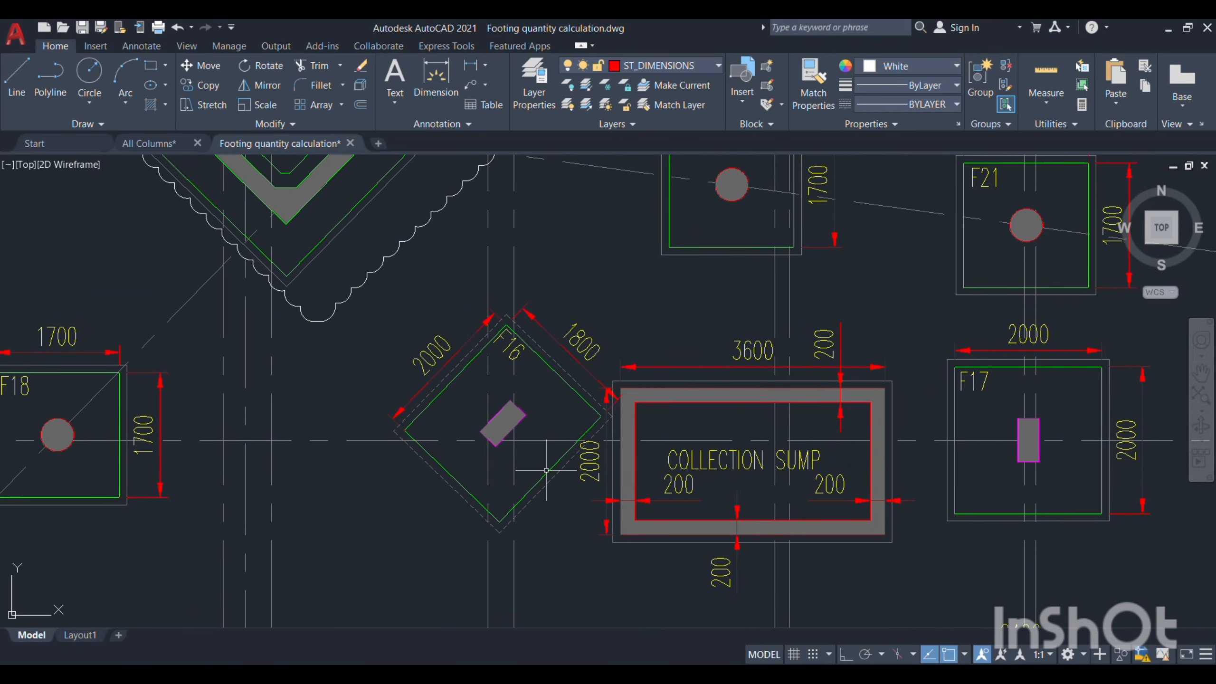
Look up the depth and mat reinforcement of footing F16 in the footing schedule.
scroll(493, 403, down, 1)
scroll(339, 419, down, 5)
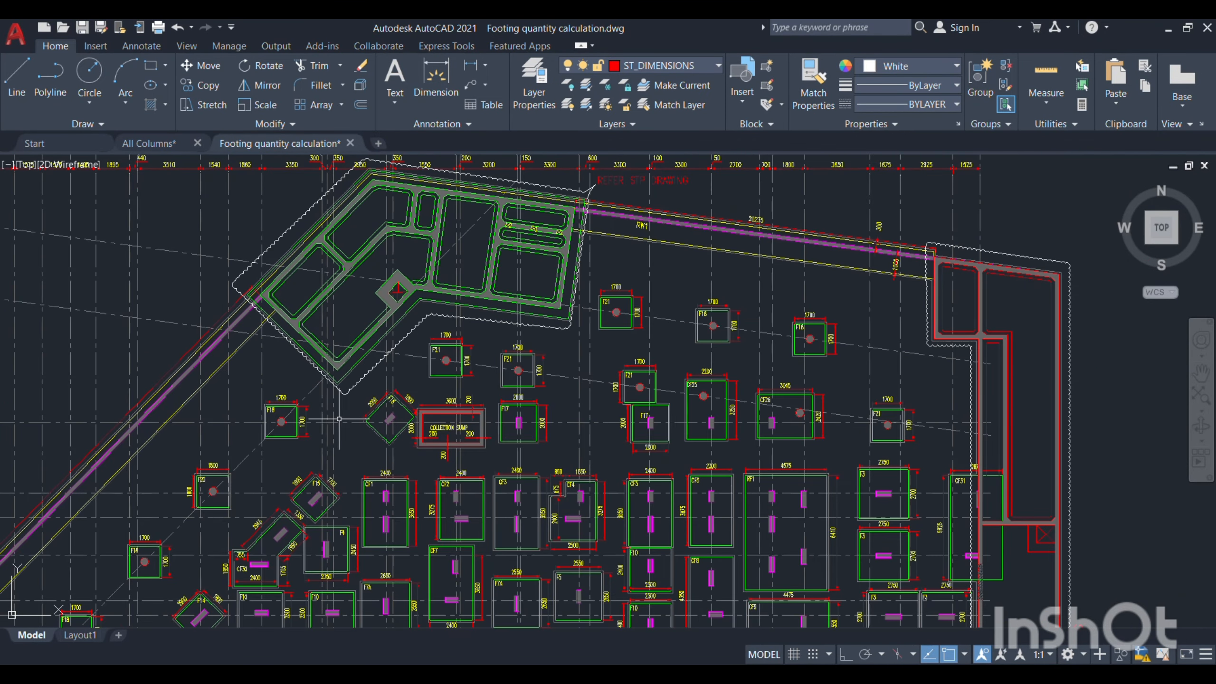
scroll(339, 419, down, 7)
scroll(572, 439, up, 8)
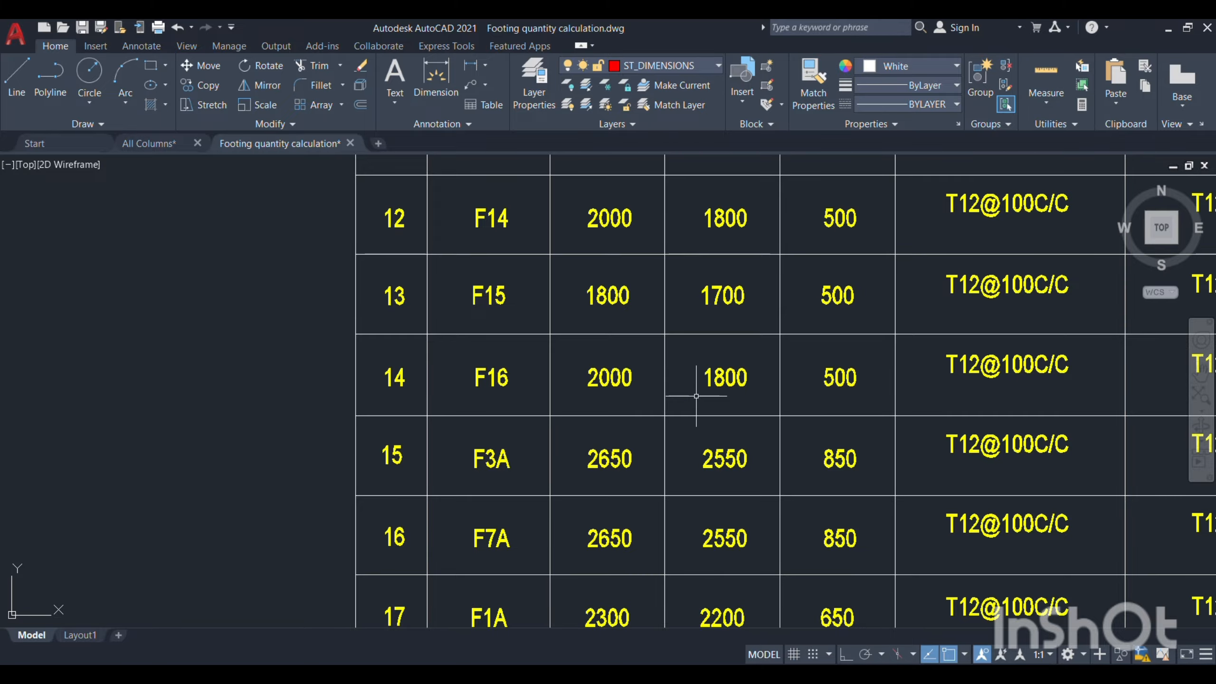
drag(816, 387, 707, 360)
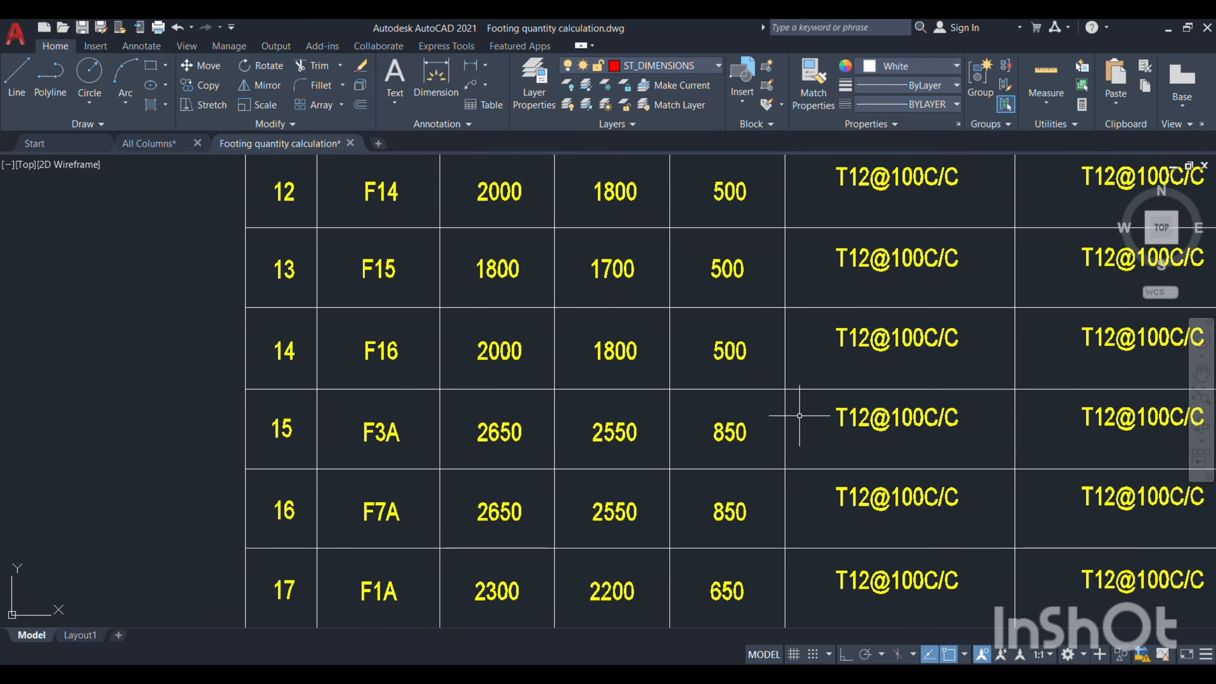
Return to the Excel sheet and insert a copy of the third group's rows 13 and 14 at row 16.
click(793, 586)
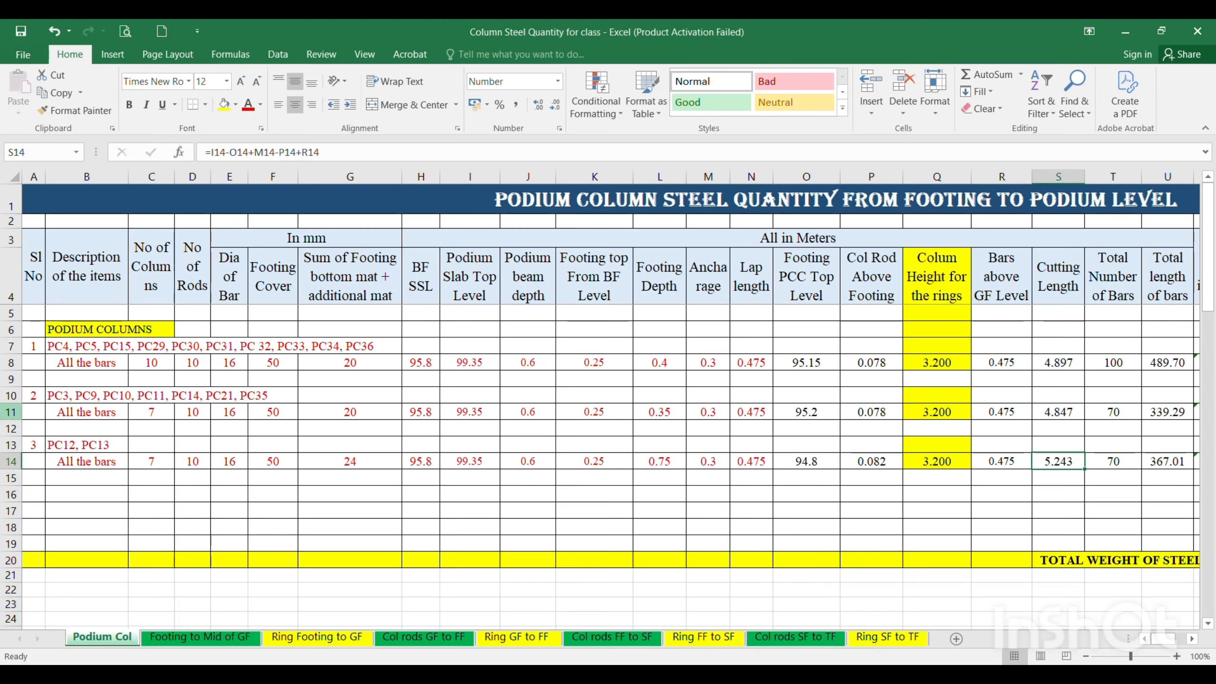
scroll(187, 507, down, 2)
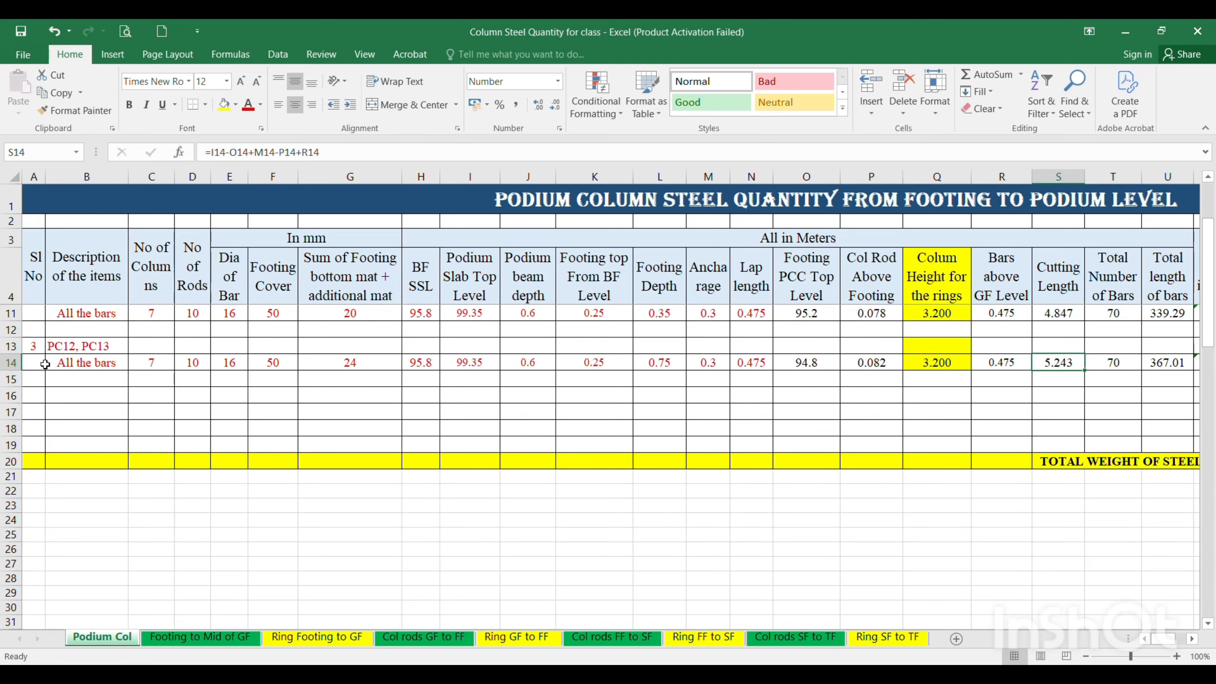
drag(10, 345, 11, 362)
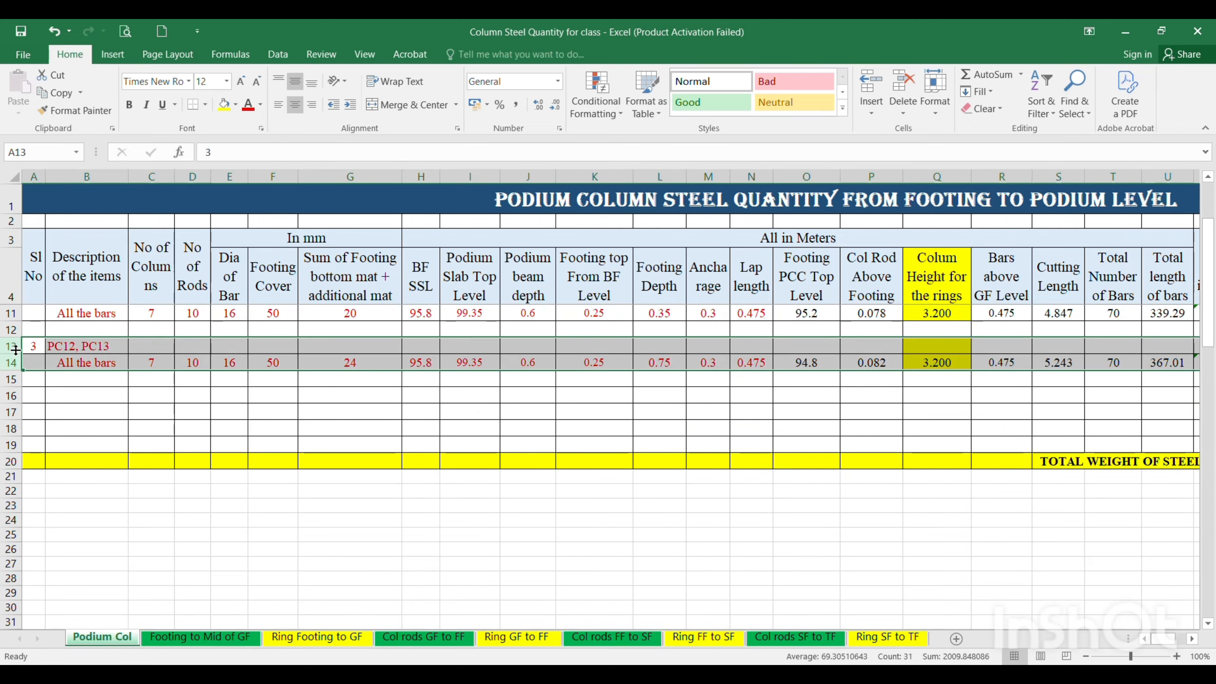
key(ctrl+c)
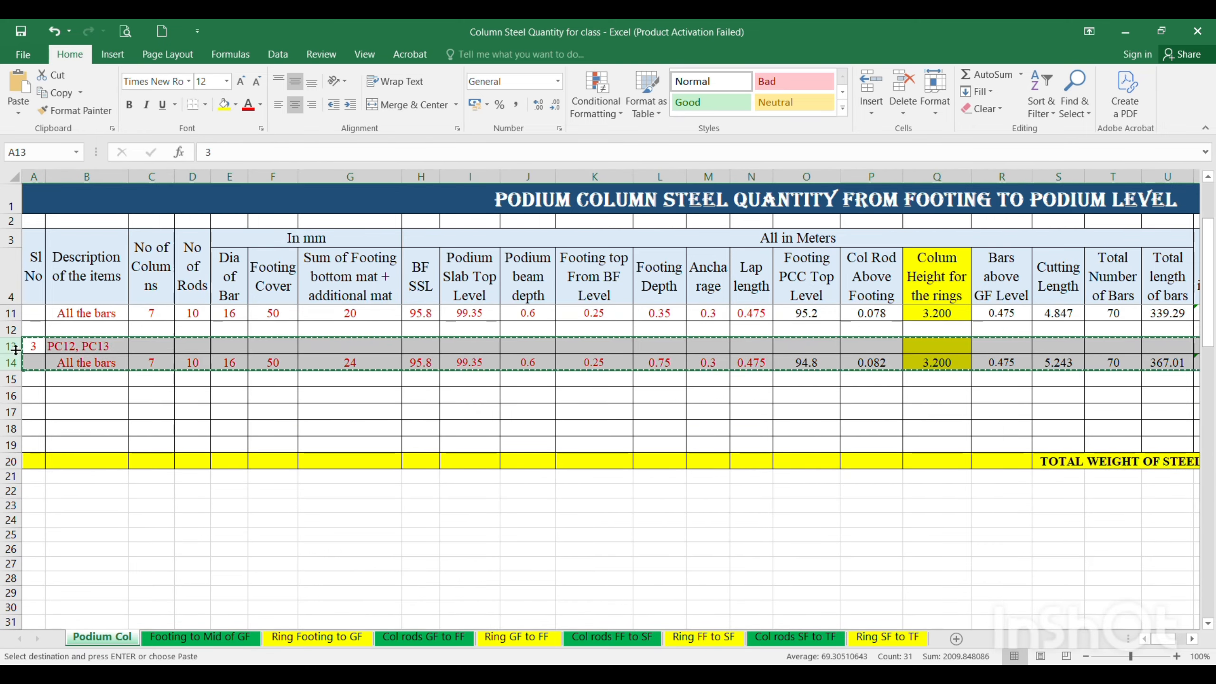
right_click(14, 396)
click(62, 504)
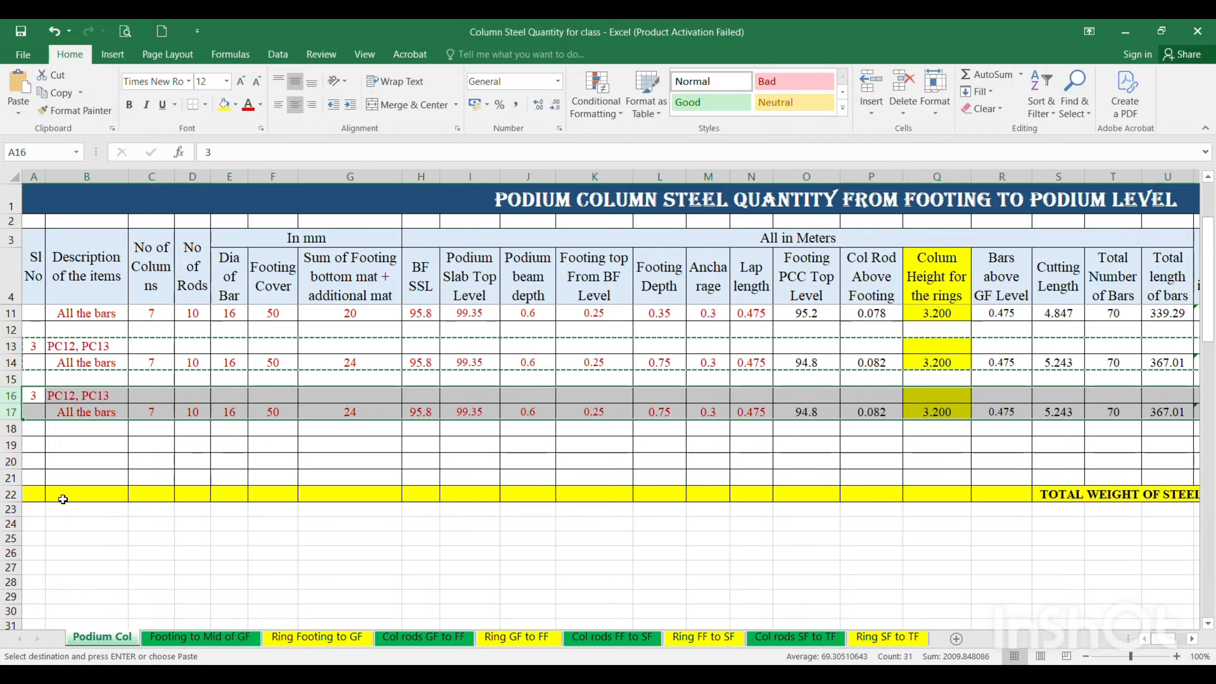
Number the copied group 4 and replace its column list in row 16 with PC16.
click(34, 396)
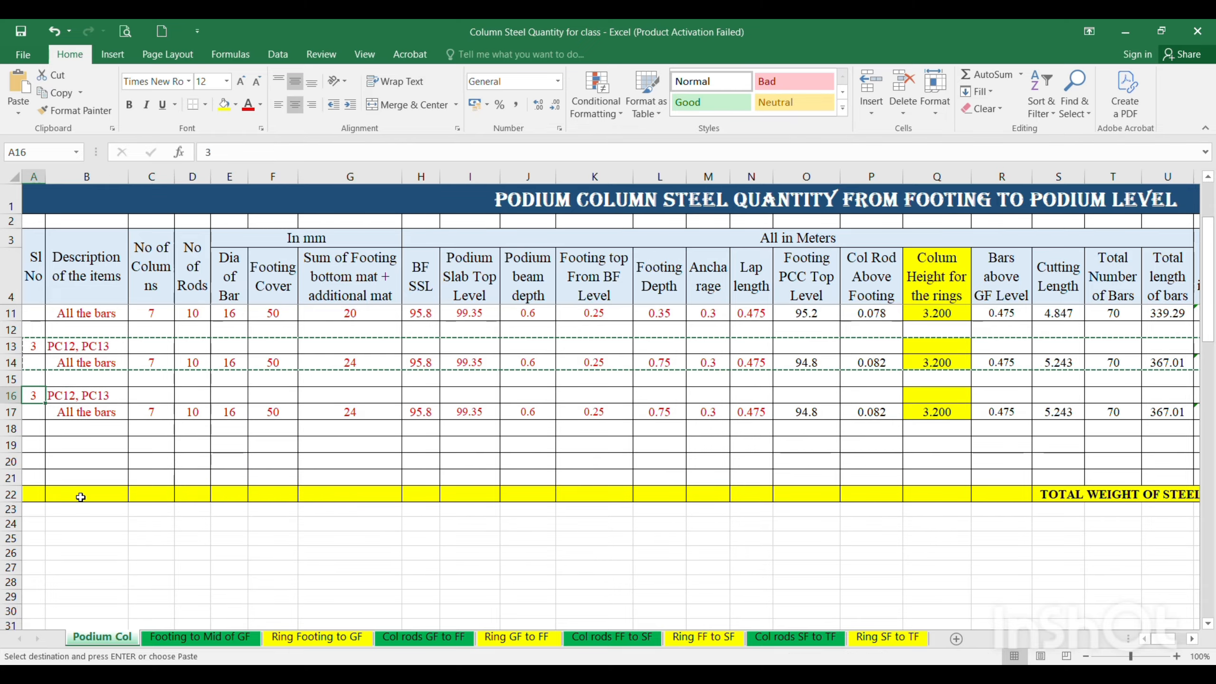
text(4)
key(Tab)
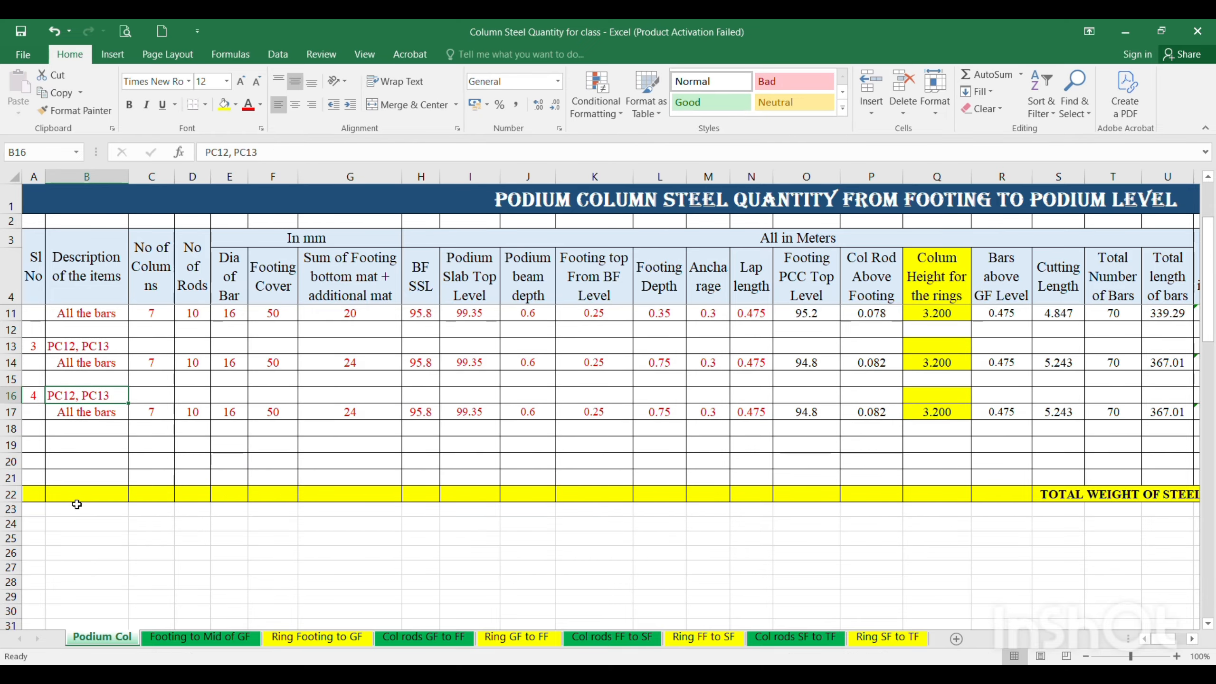
text(PC16)
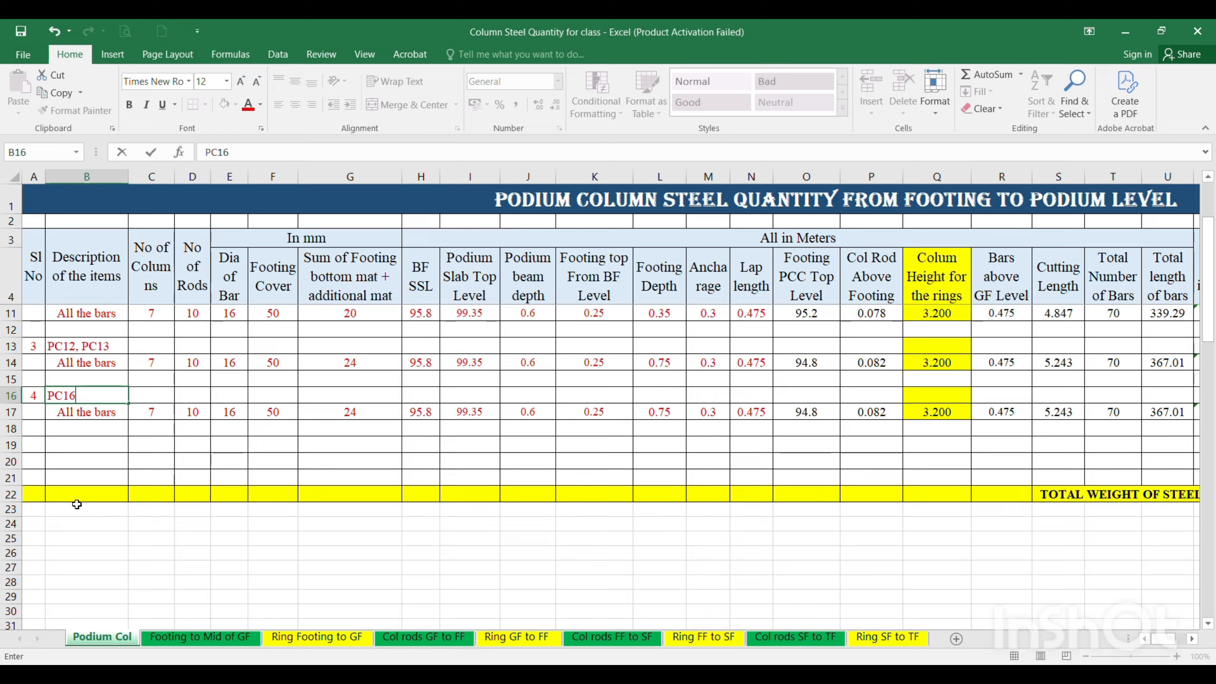
key(Return)
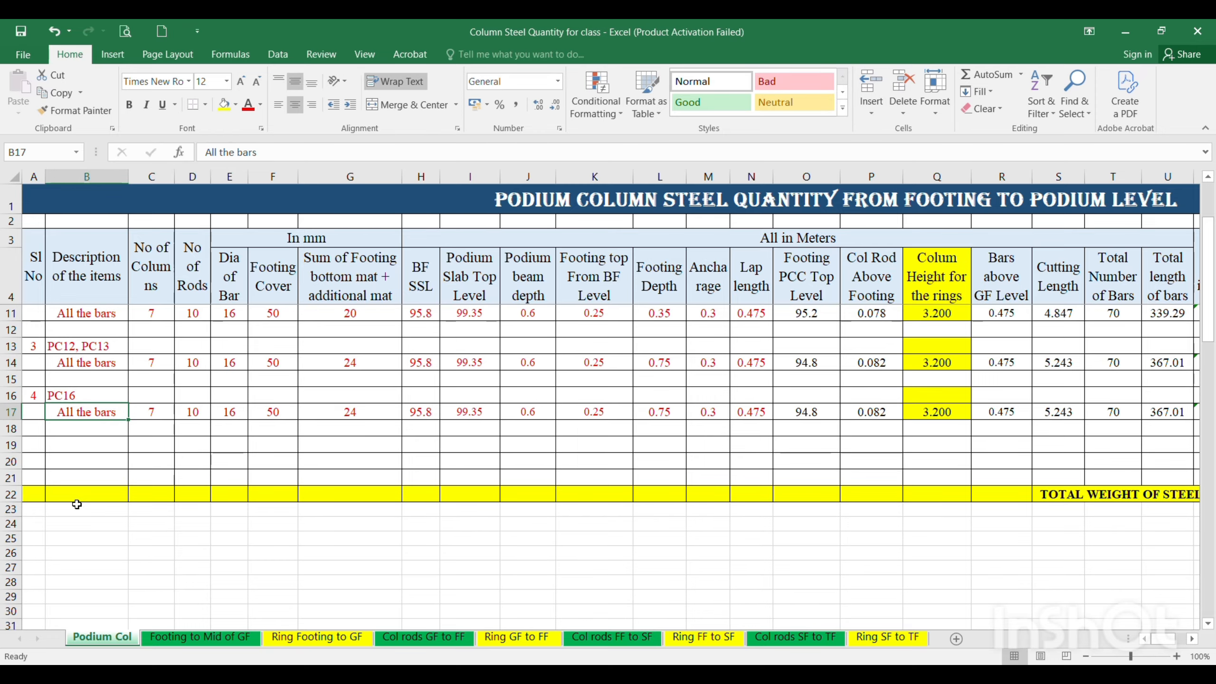
Check PC16 on the AutoCAD column plan and set its number of columns in row 17 to 1.
key(alt+Tab)
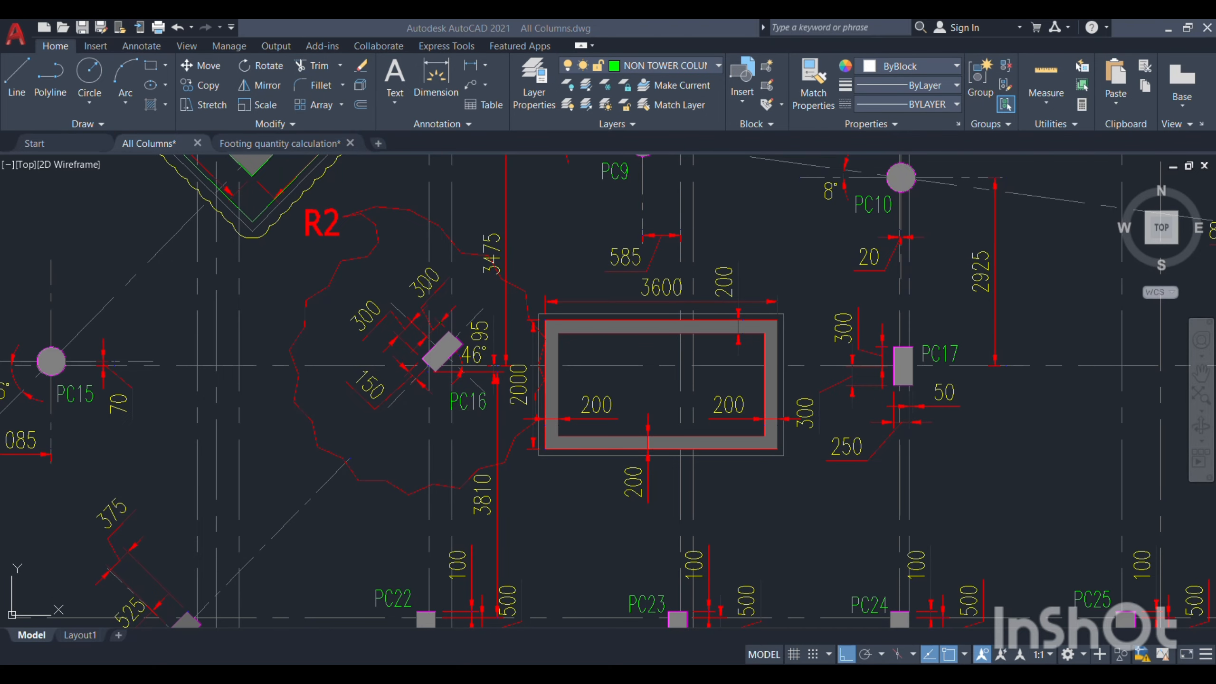
key(alt+Tab)
key(Right)
key(F2)
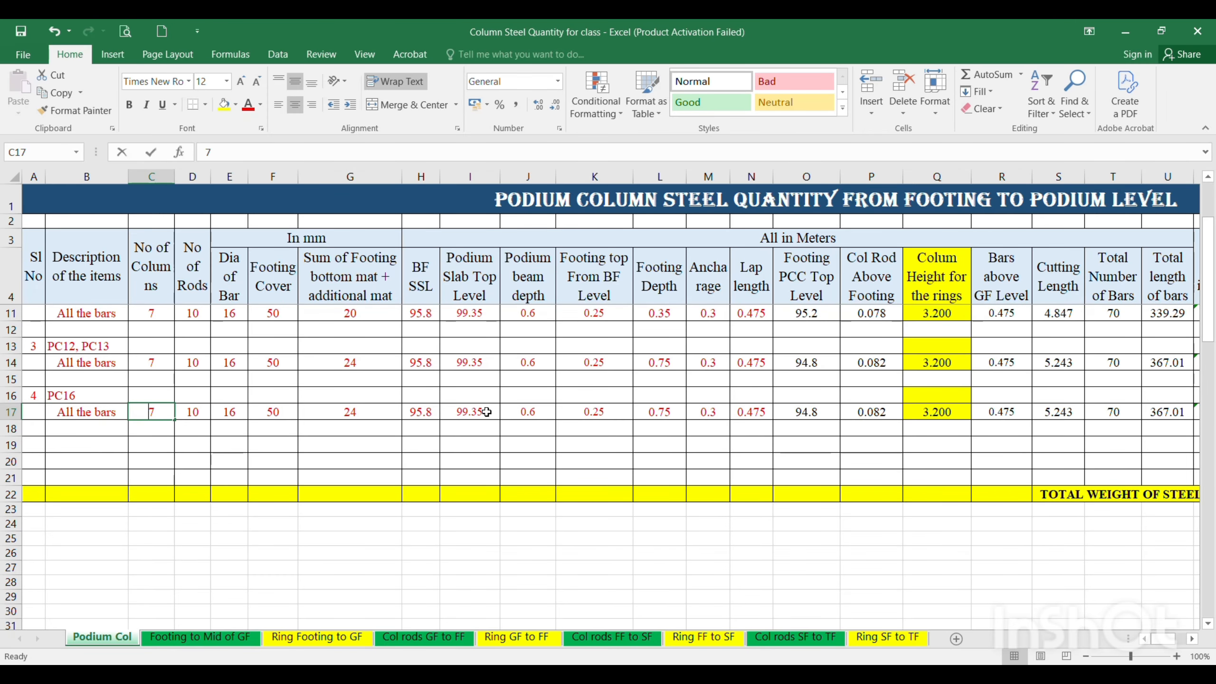
key(BackSpace)
text(1)
key(Tab)
Switch to the All Columns drawing and check the number and diameter of PC16's bars in the column schedule.
key(alt+Tab)
scroll(462, 391, down, 10)
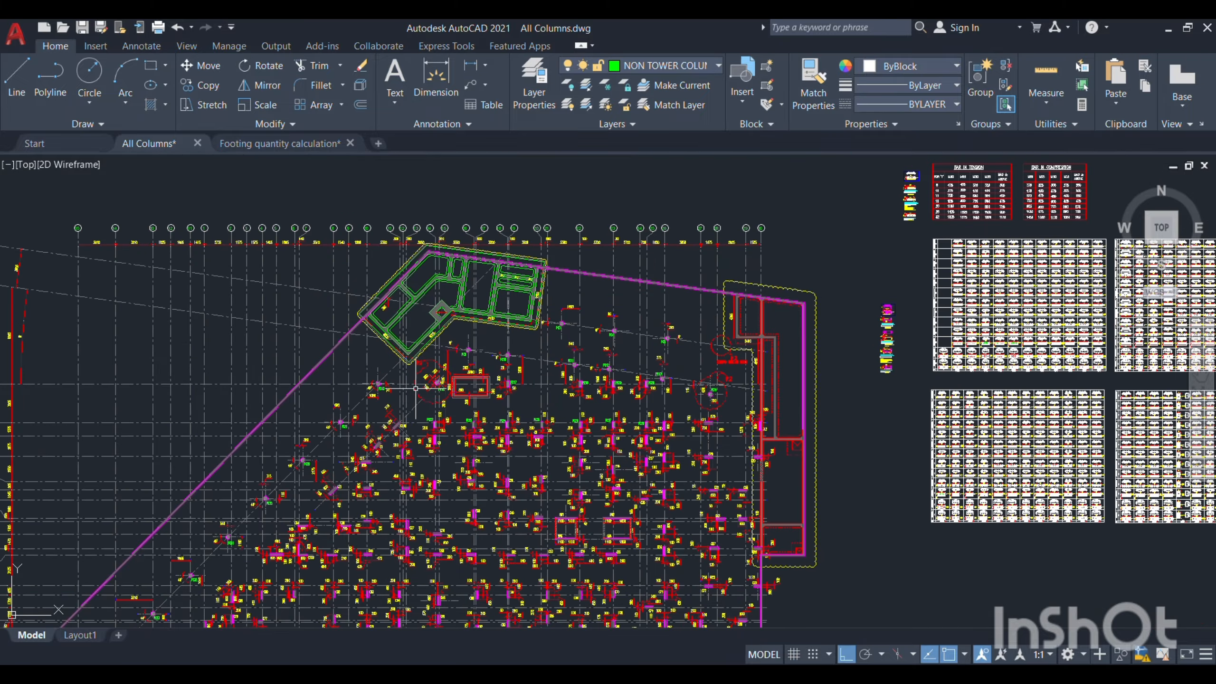
scroll(777, 405, up, 10)
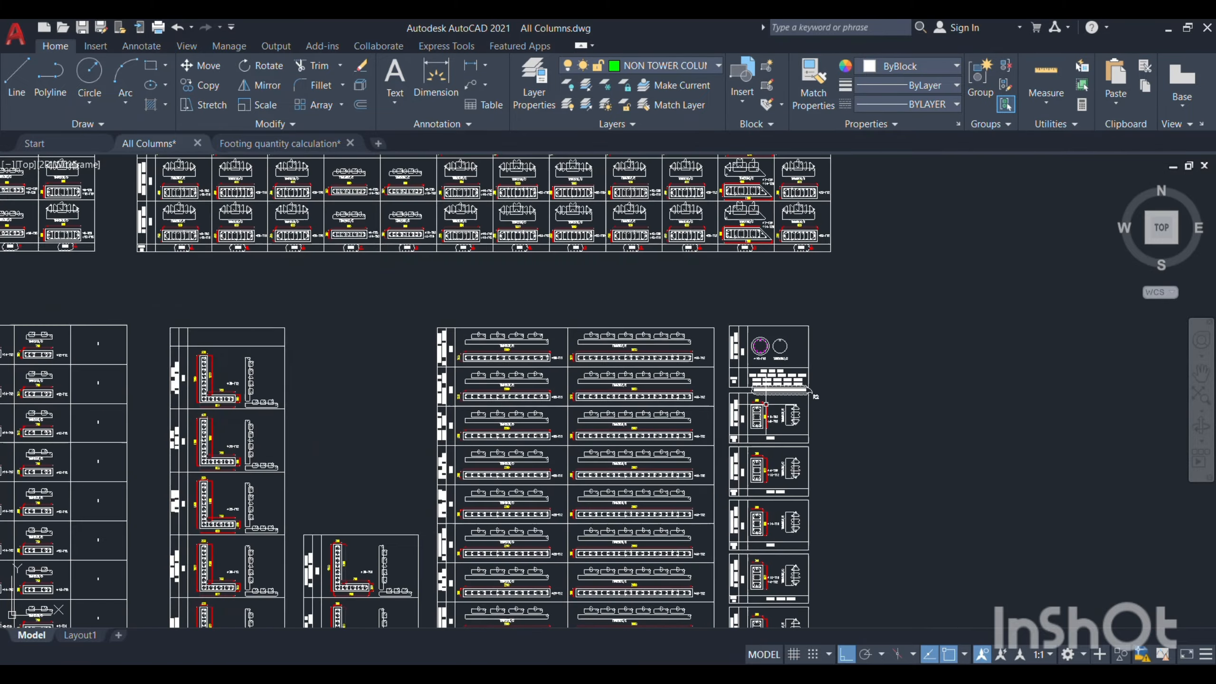
scroll(737, 345, up, 5)
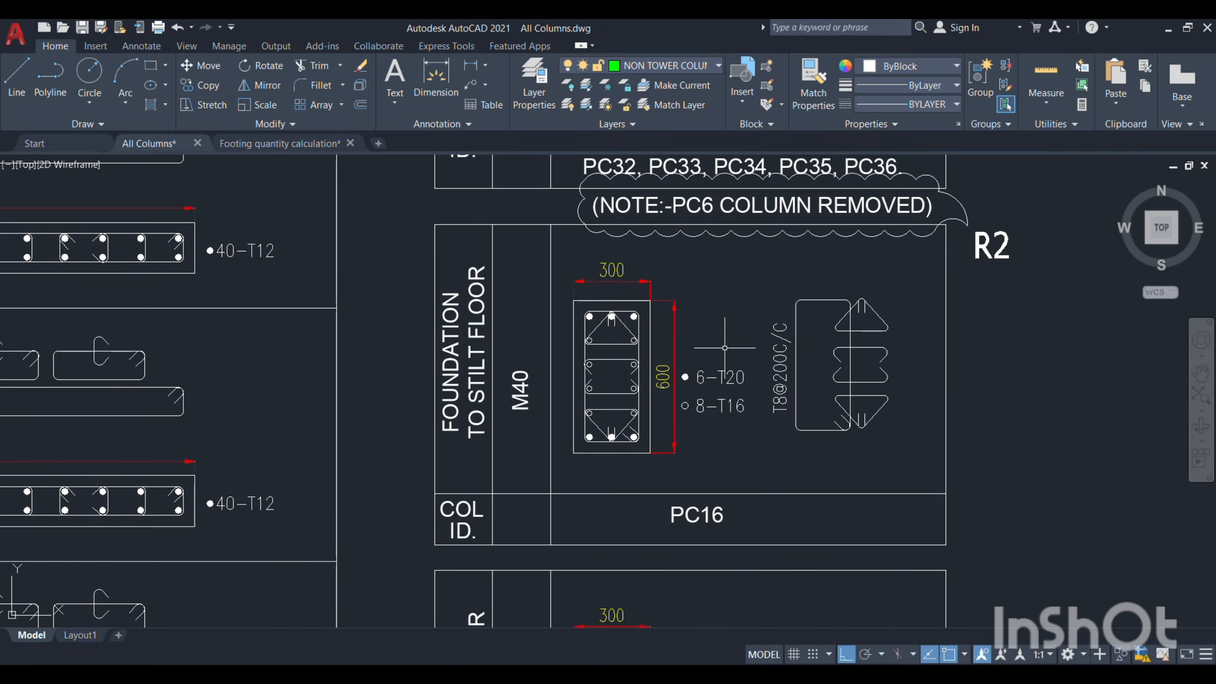
drag(737, 346, 768, 349)
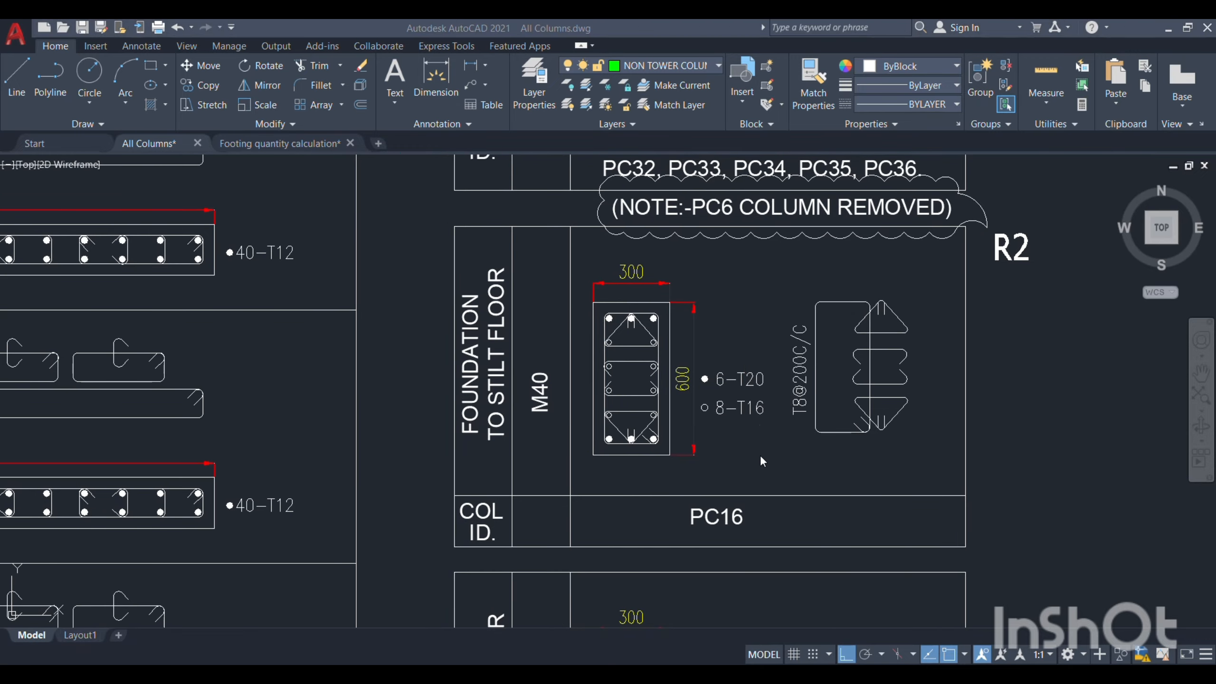
Return to the Excel sheet and duplicate the PC16 bar row 17 into row 18.
key(alt+Tab)
key(alt+Tab)
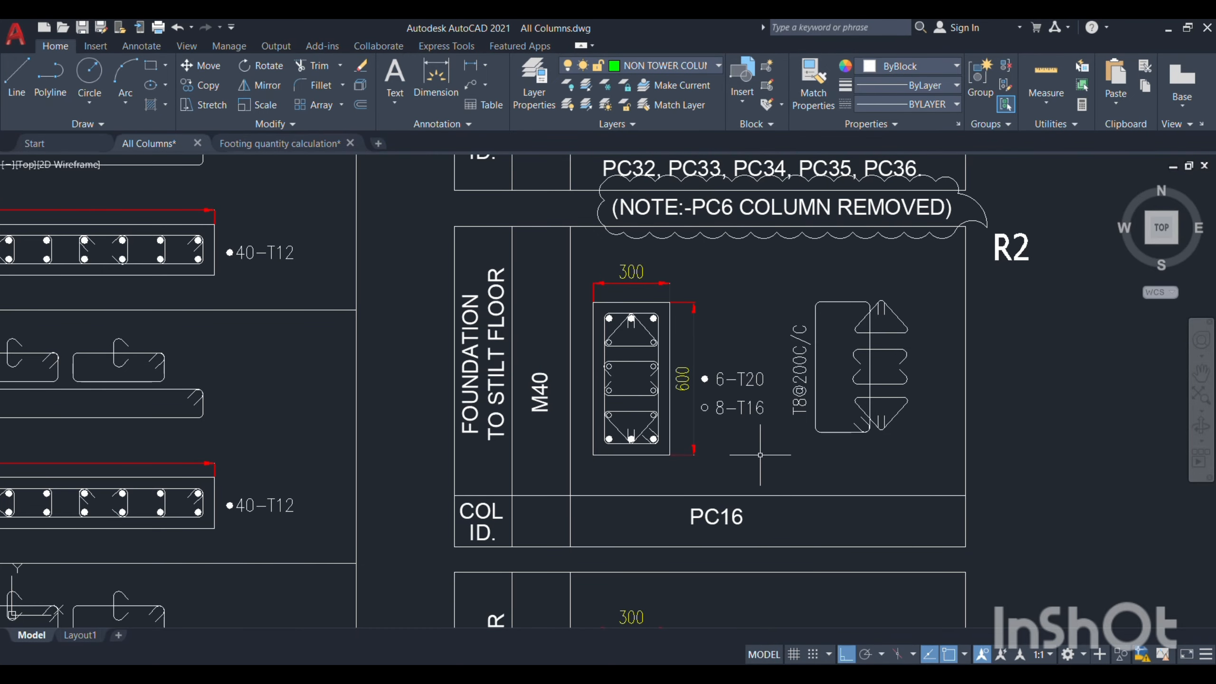
key(alt+Tab)
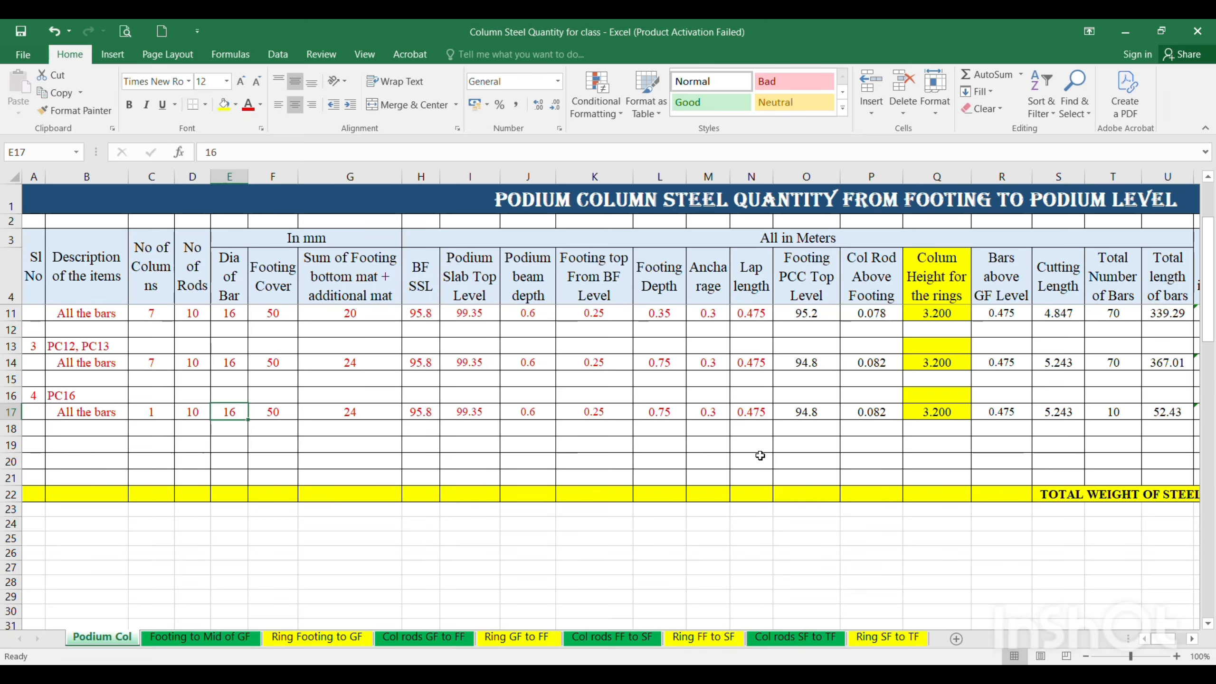
click(12, 430)
key(ctrl+d)
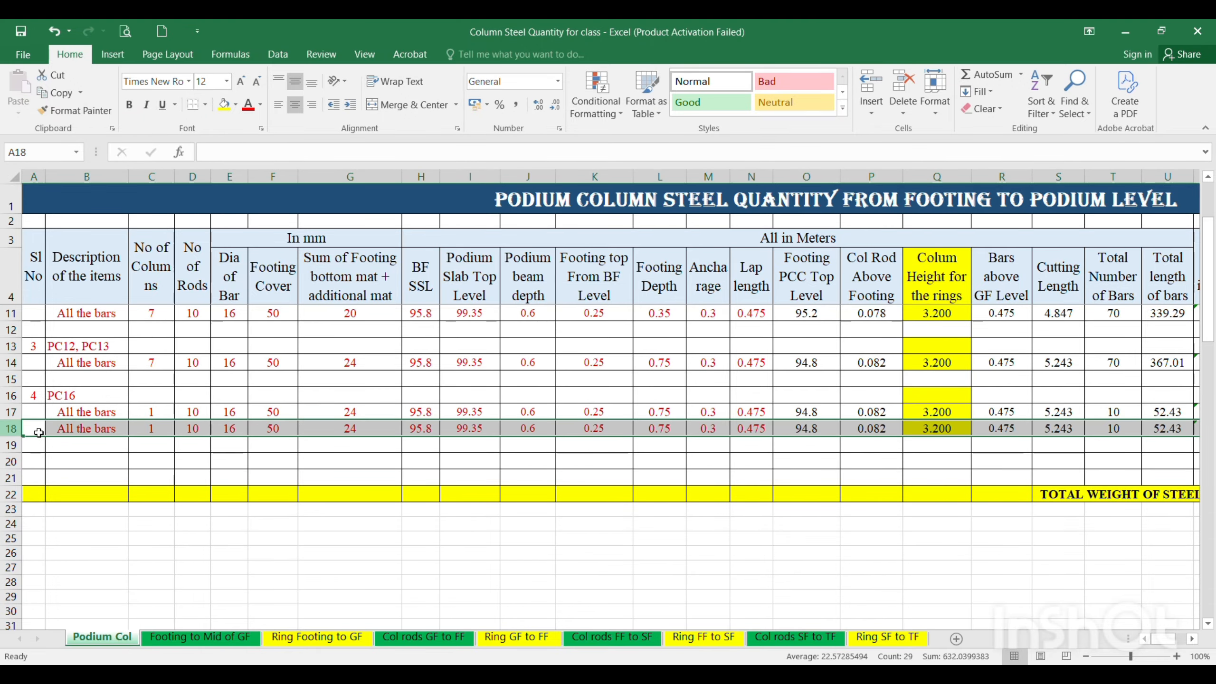
Set the first PC16 bar row, row 17, to 6 rods with a bar diameter of 20 mm.
click(192, 415)
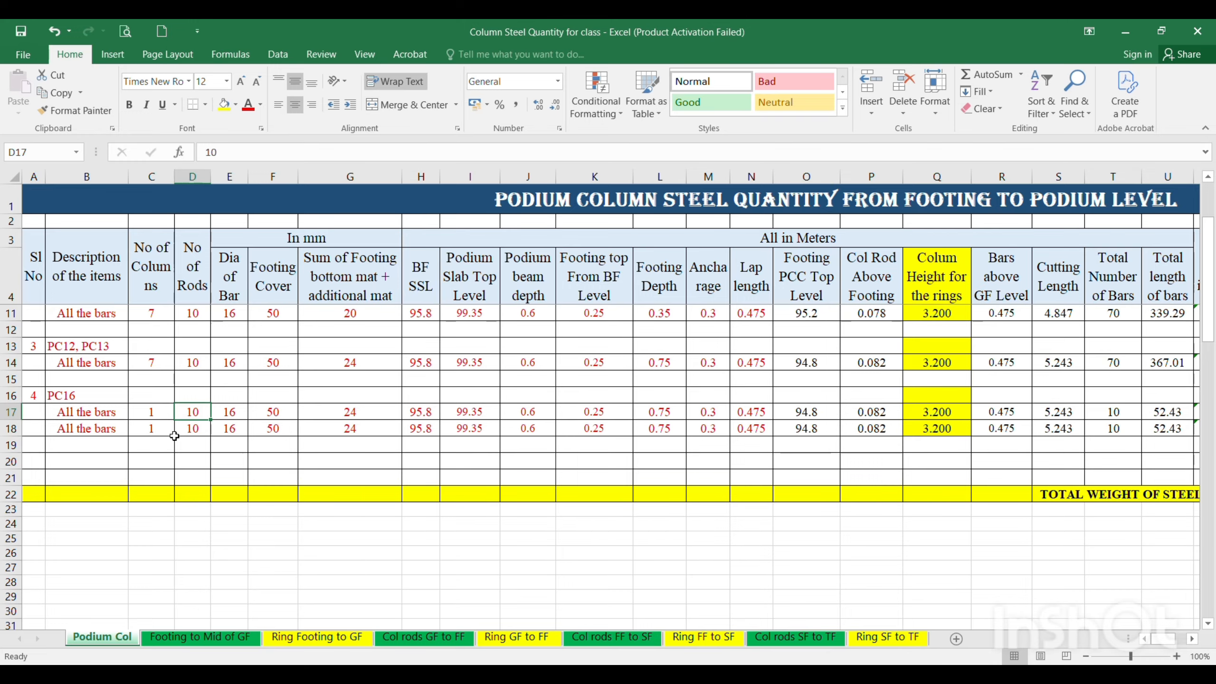
text(6)
key(Tab)
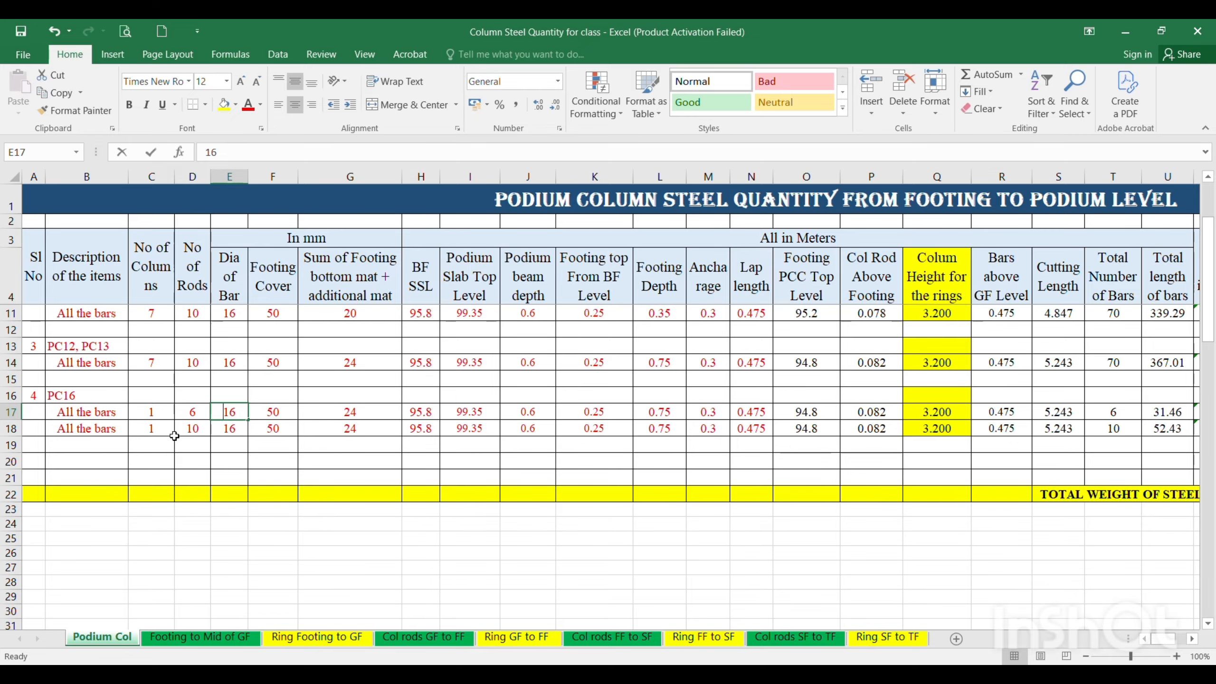
text(20)
Set the number of rods in the second PC16 bar row, row 18, to 8, keeping the 16 mm diameter.
click(176, 434)
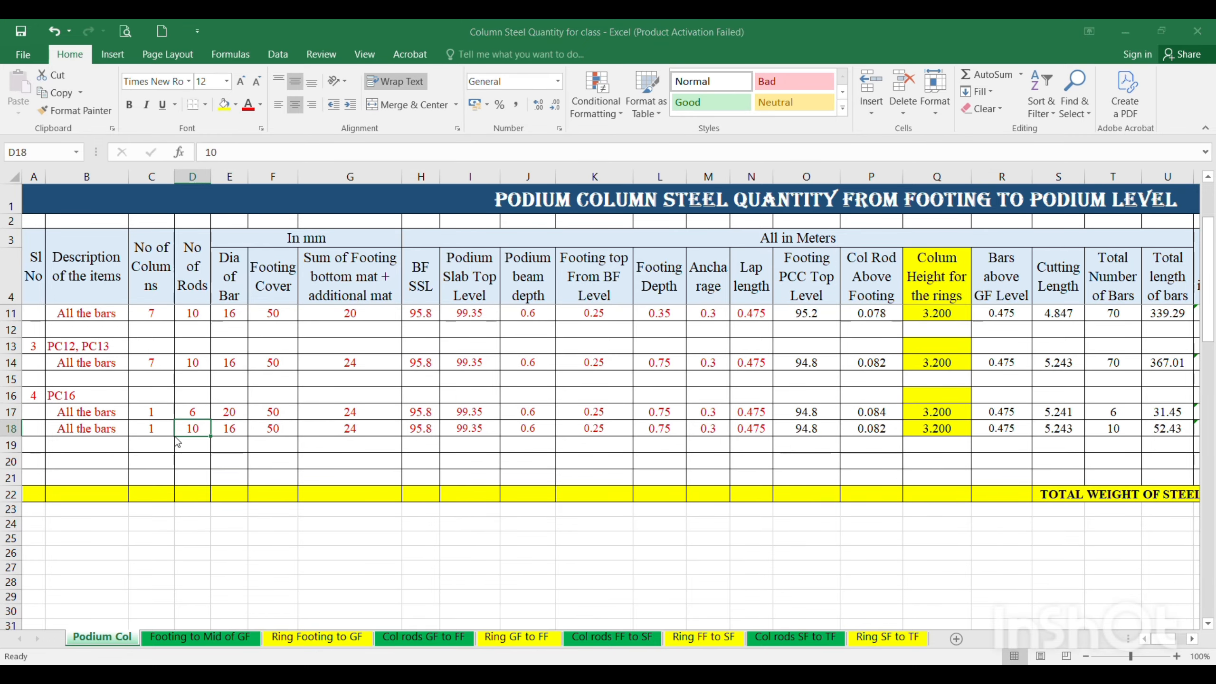
key(alt+Tab)
key(alt+Tab)
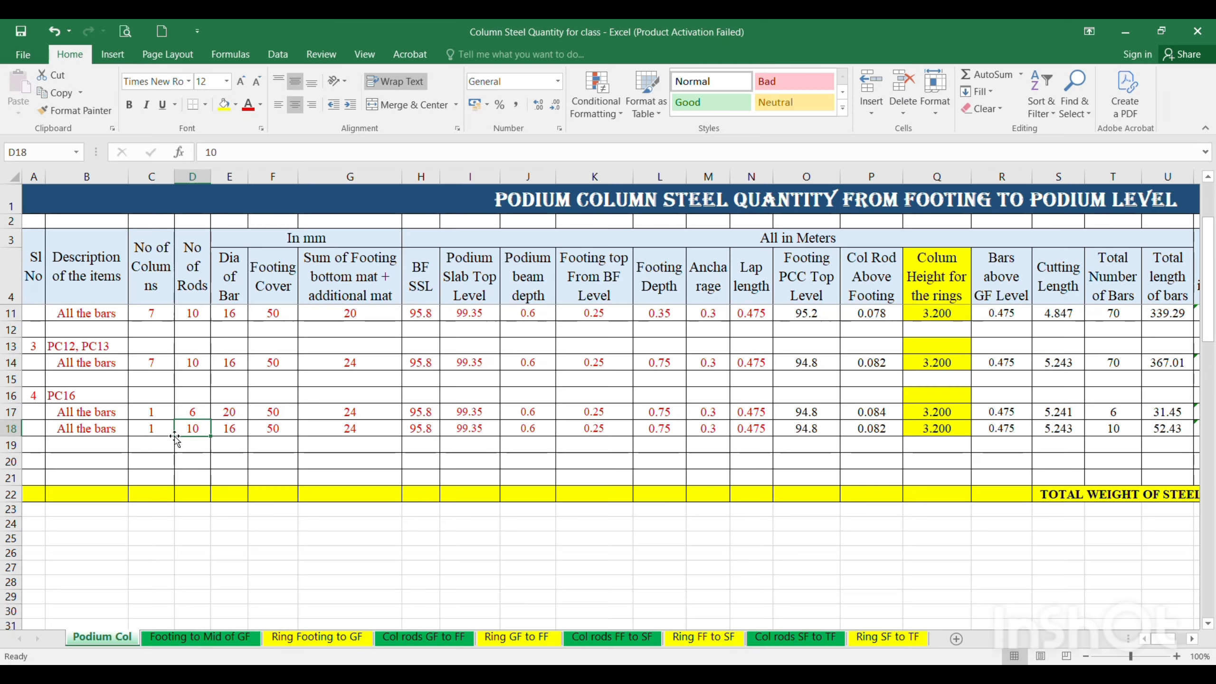
text(8)
key(Right)
key(Right)
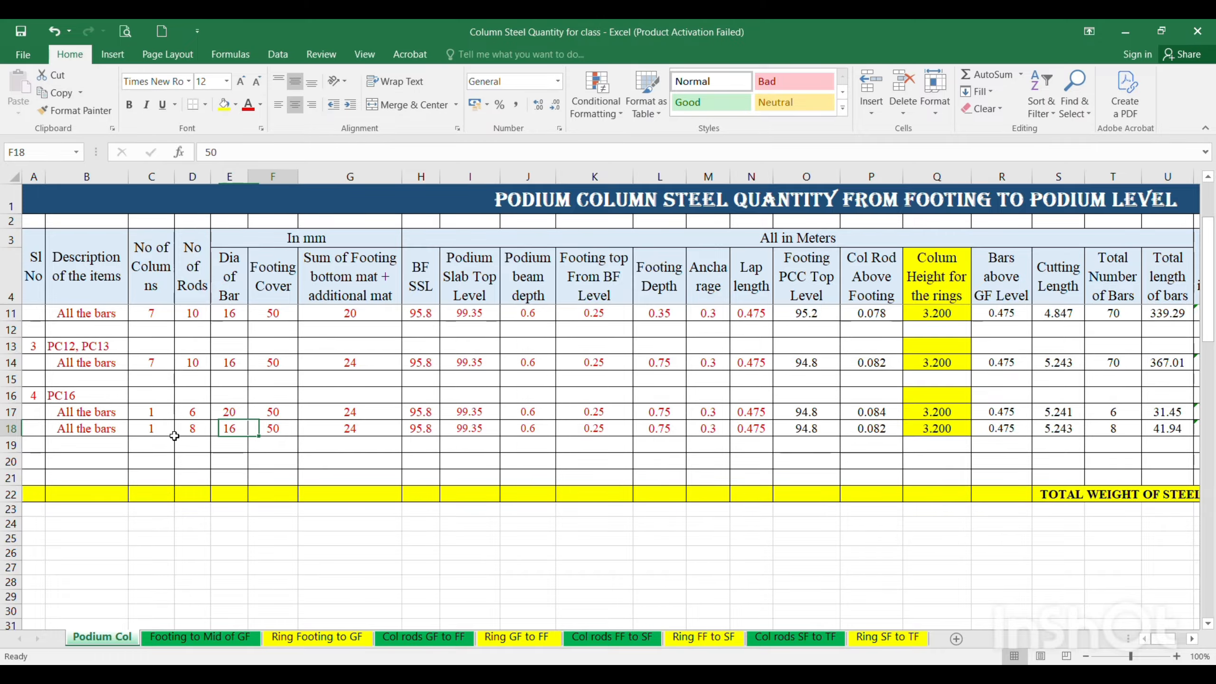
Switch to the Footing quantity calculation drawing and check the mat reinforcement of PC16's footing in the footing schedule.
key(Up)
key(Right)
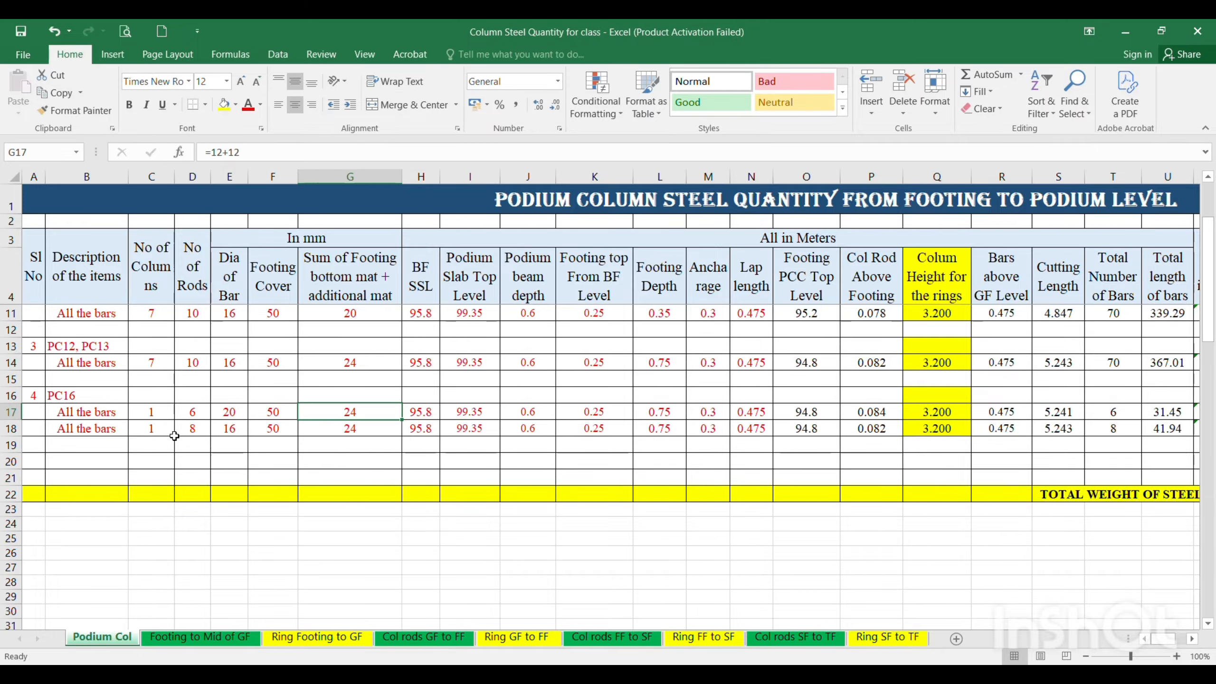
key(alt+Tab)
scroll(554, 511, down, 4)
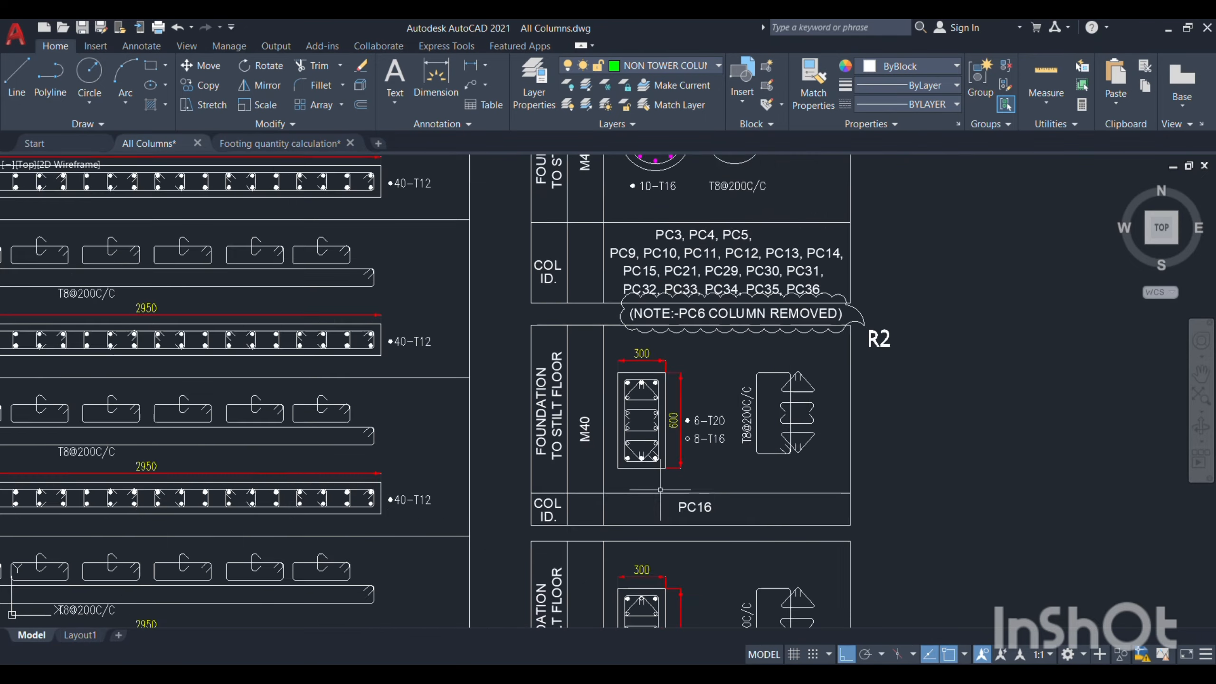
click(261, 150)
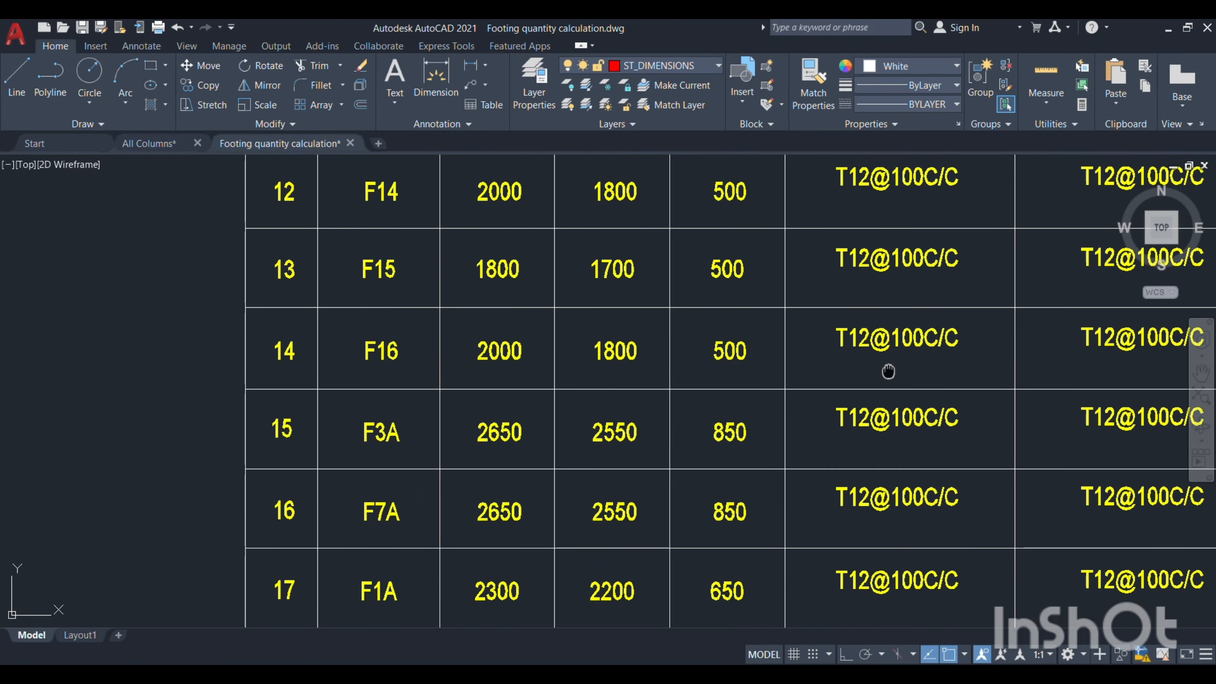
drag(888, 371, 743, 380)
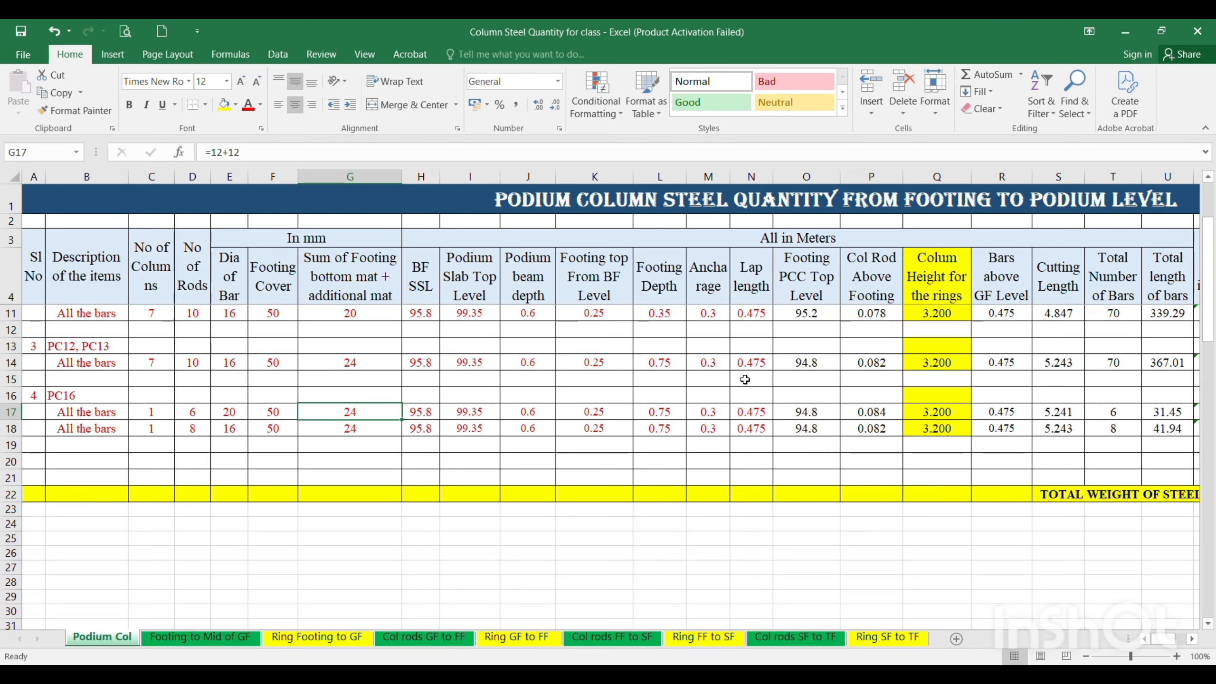
Review row 17's level and beam depth entries and check the depth of PC16's footing in the AutoCAD footing schedule.
key(Right)
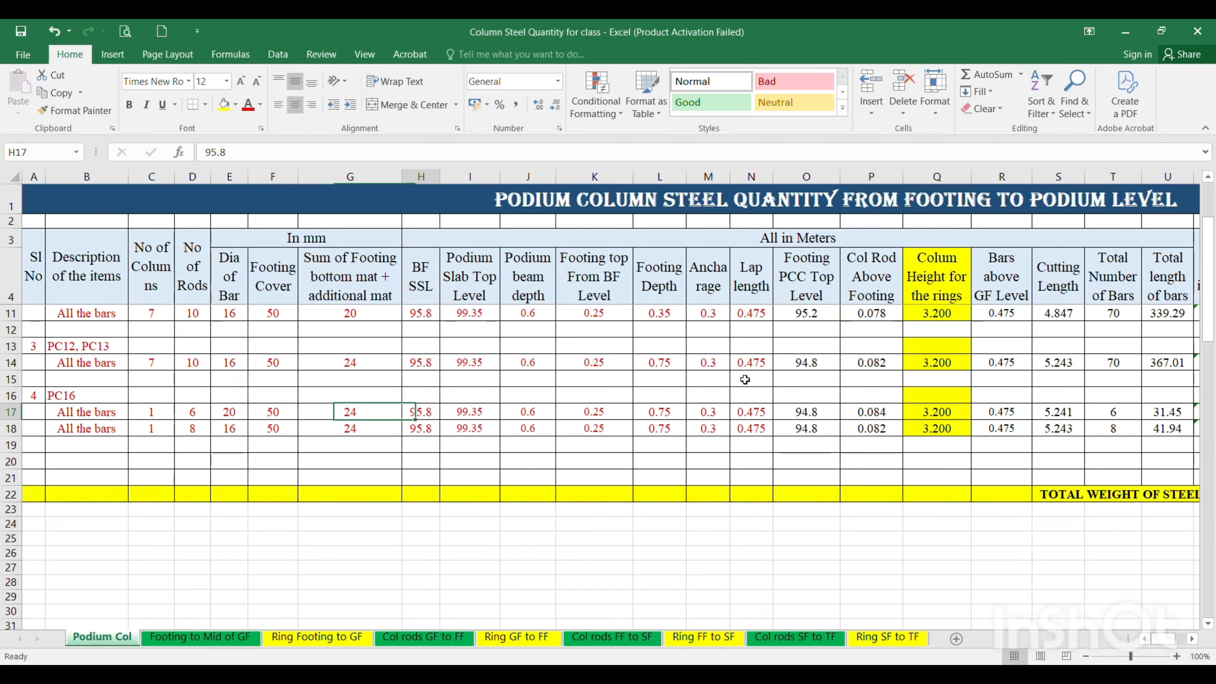
key(Right)
key(Right)
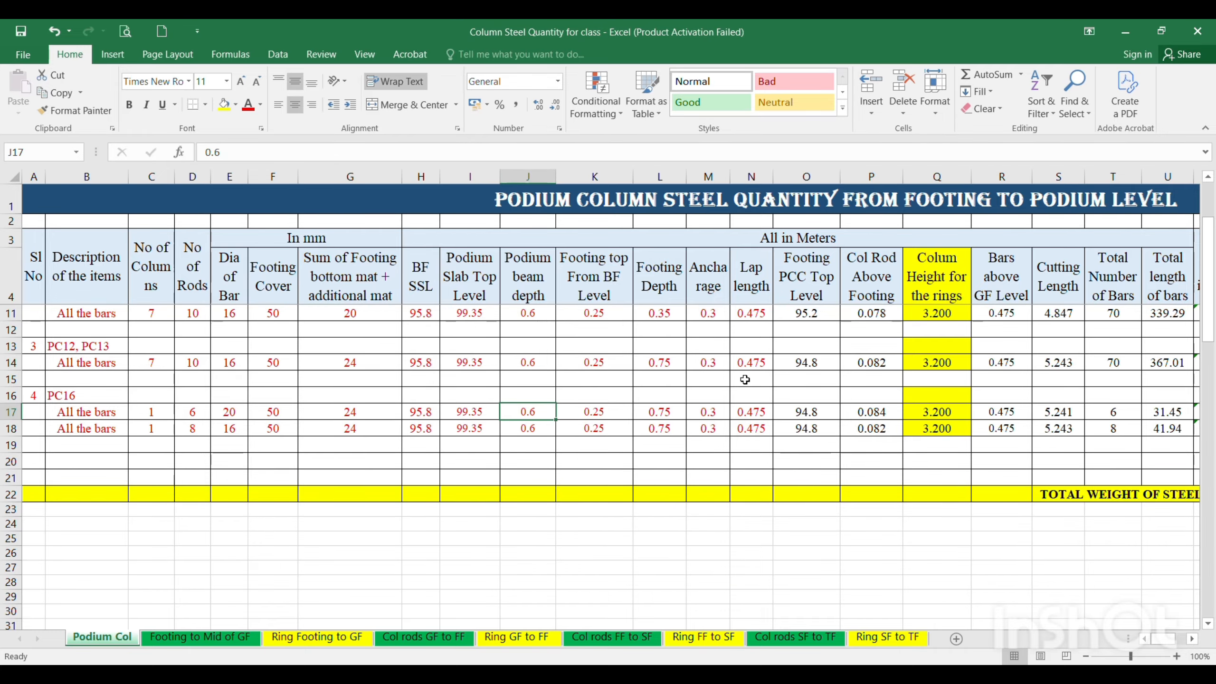
key(Right)
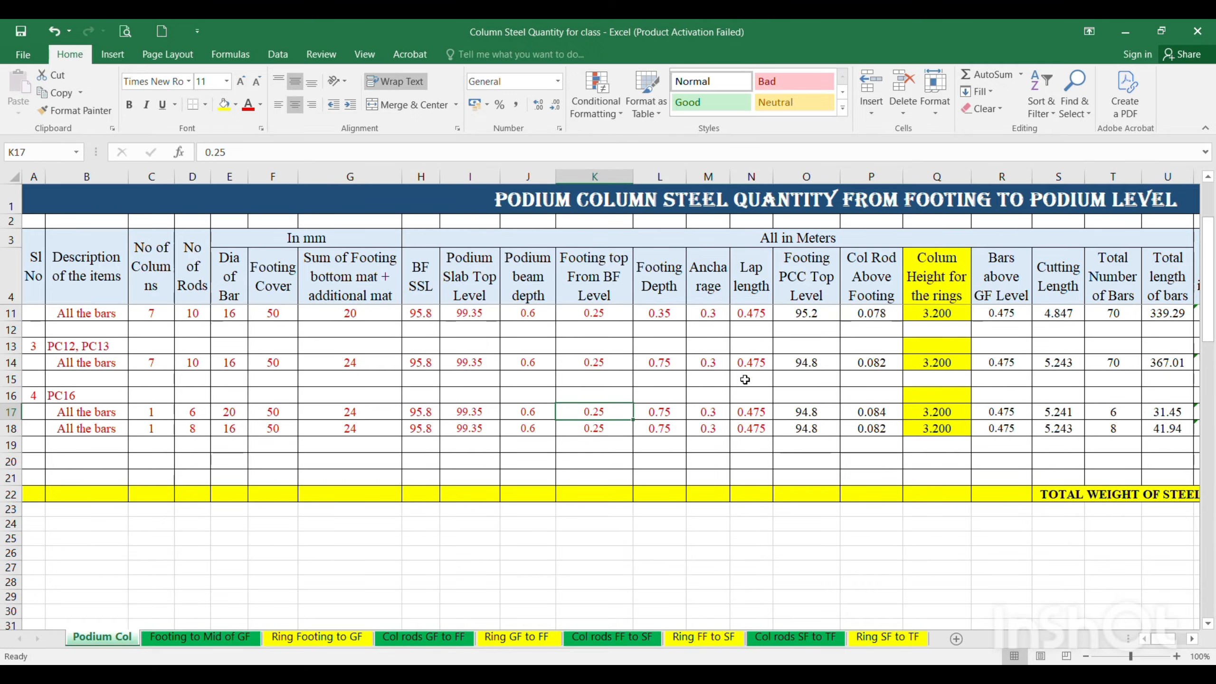
key(Right)
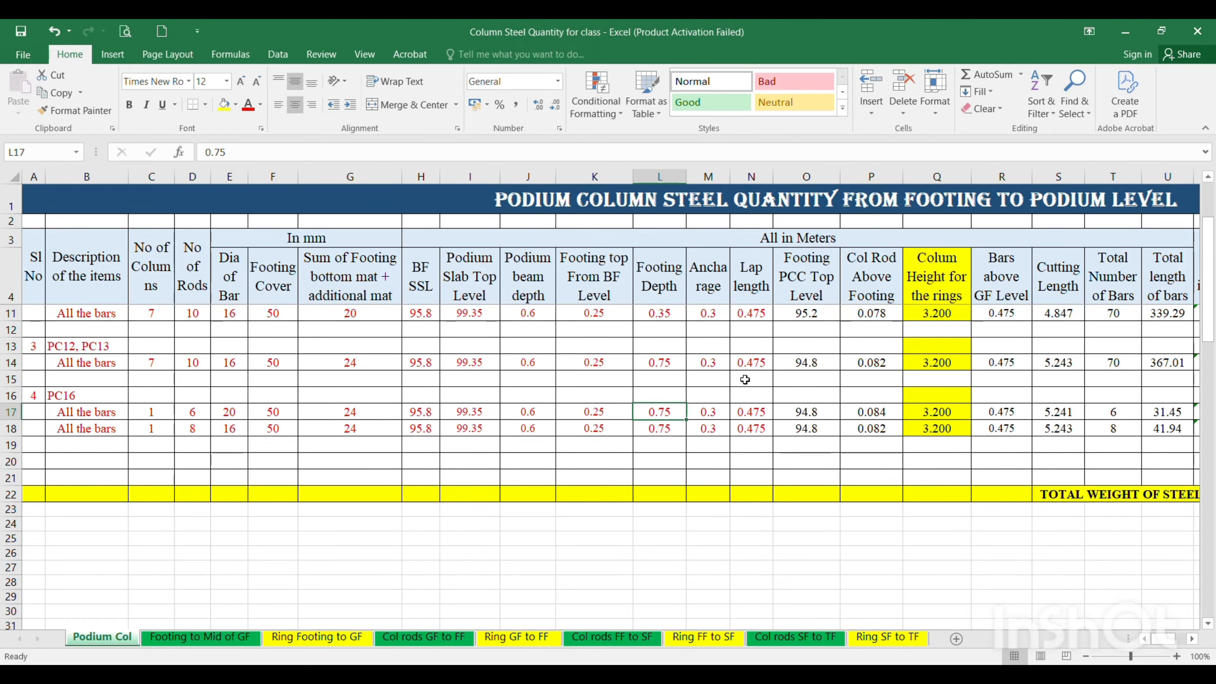
key(alt+Tab)
key(alt+Tab)
key(alt+Tab)
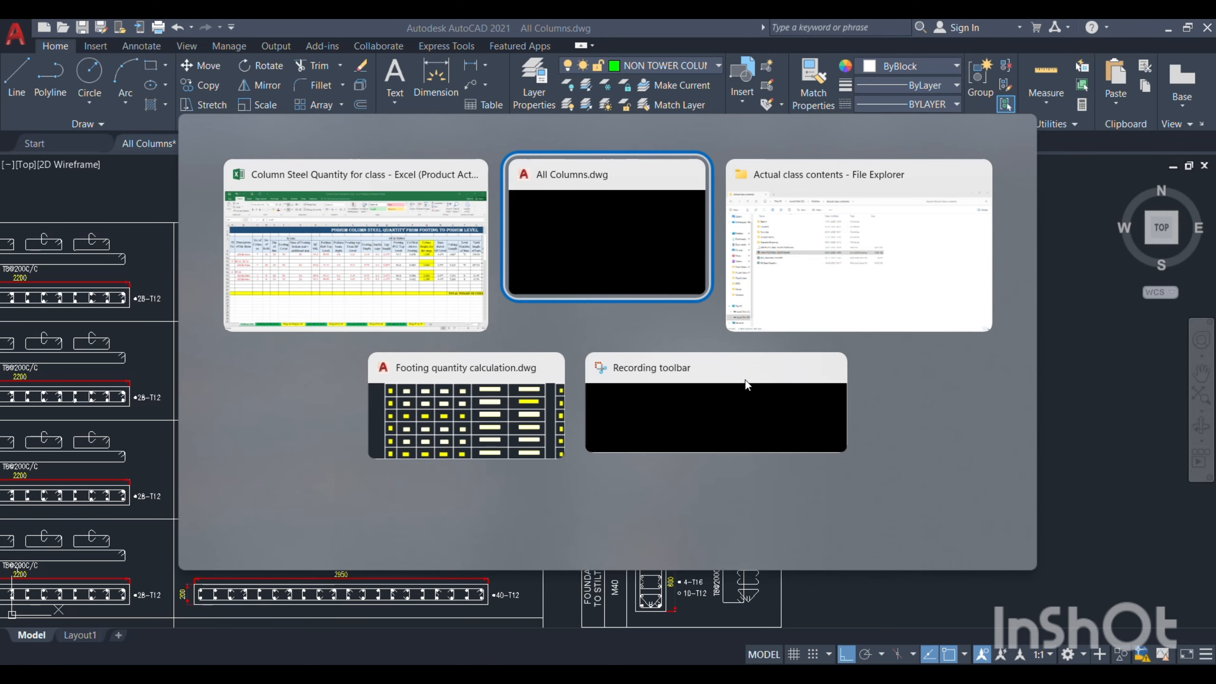
key(alt+Tab)
key(alt+Tab)
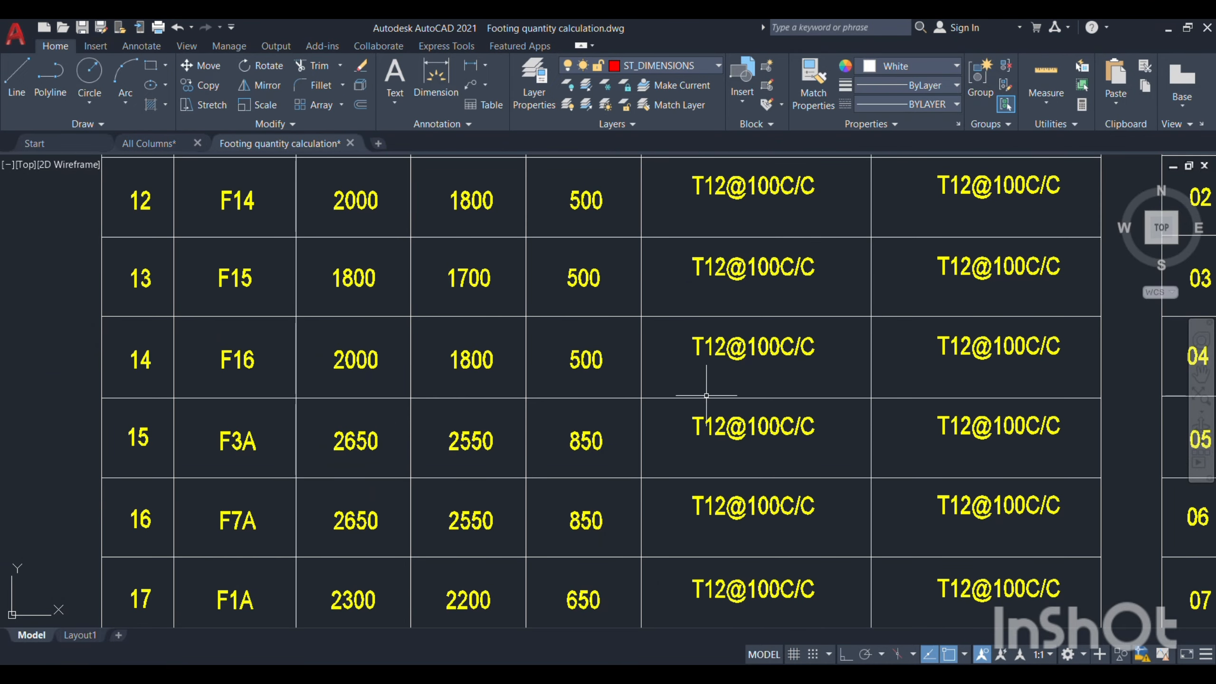
key(alt+Tab)
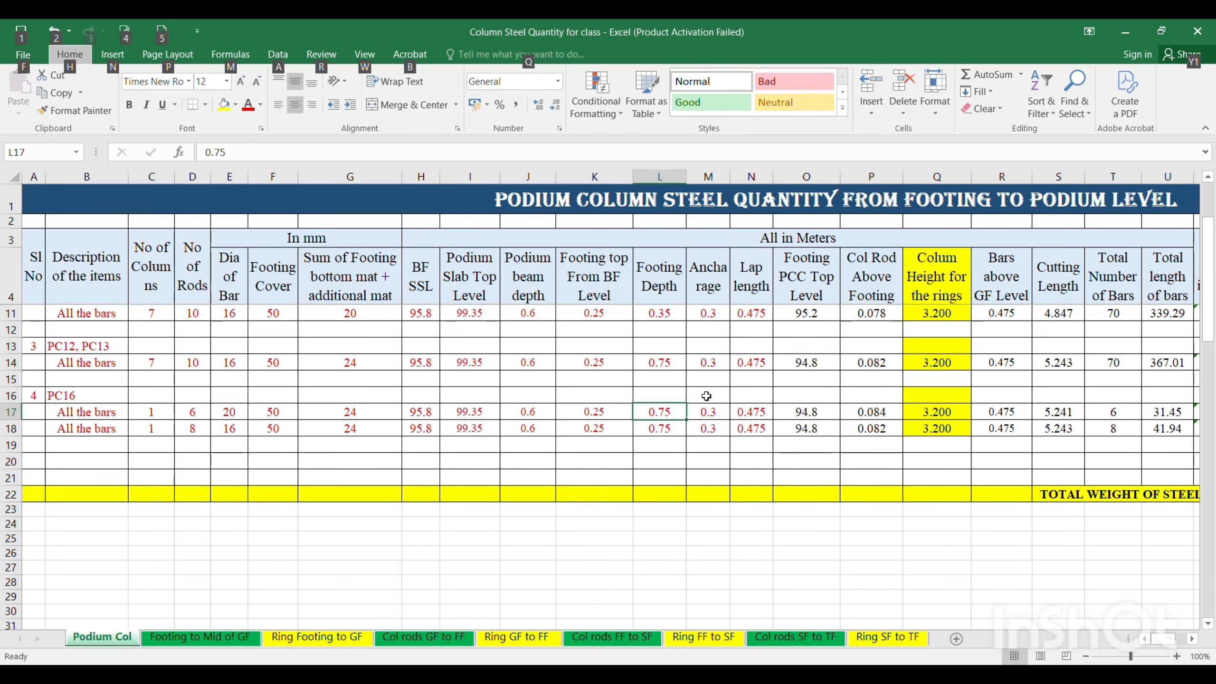
Set the footing depth to 0.5 in both PC16 bar rows, rows 17 and 18.
click(657, 413)
text(.5)
key(Return)
text(.5)
key(Tab)
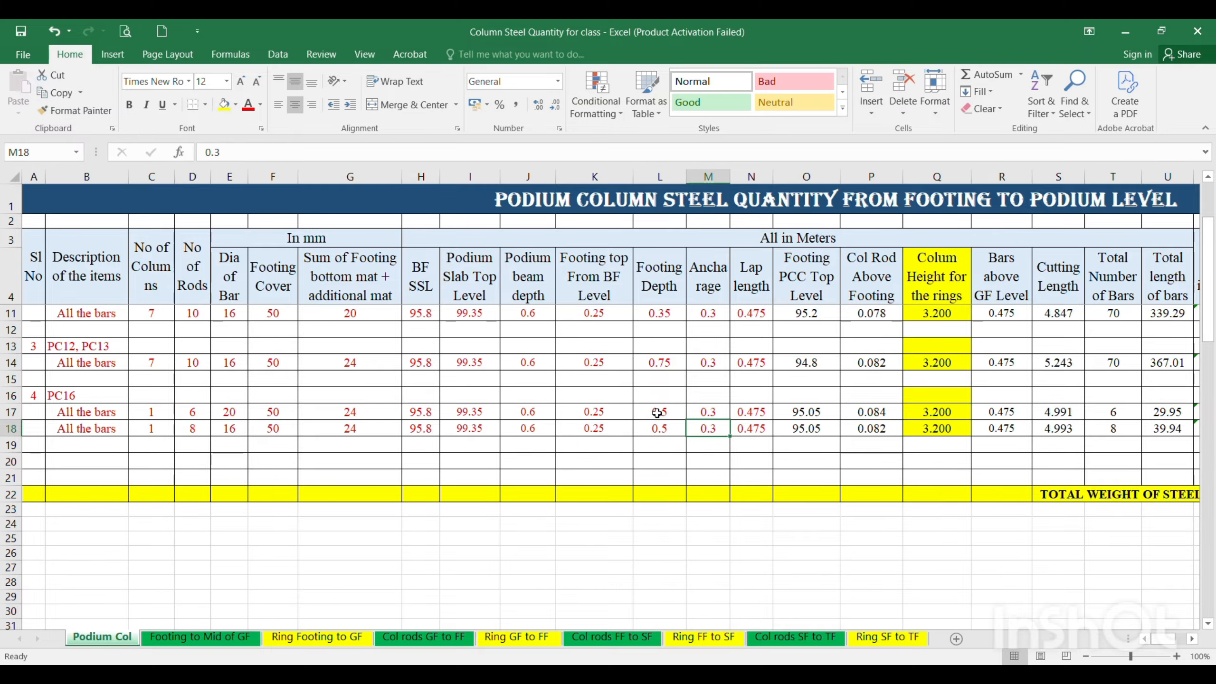
Look up the 20 mm bar in the All Columns compression lap table and set row 17's lap length to 0.575.
key(Up)
key(Right)
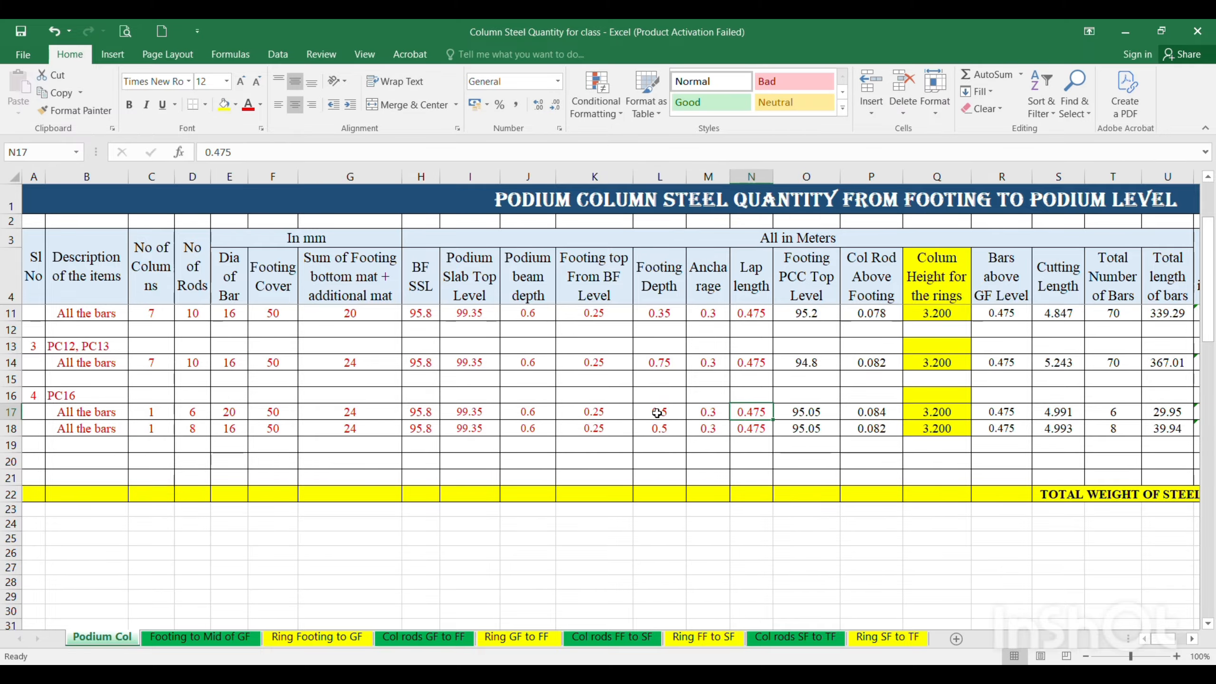
scroll(613, 400, up, 1)
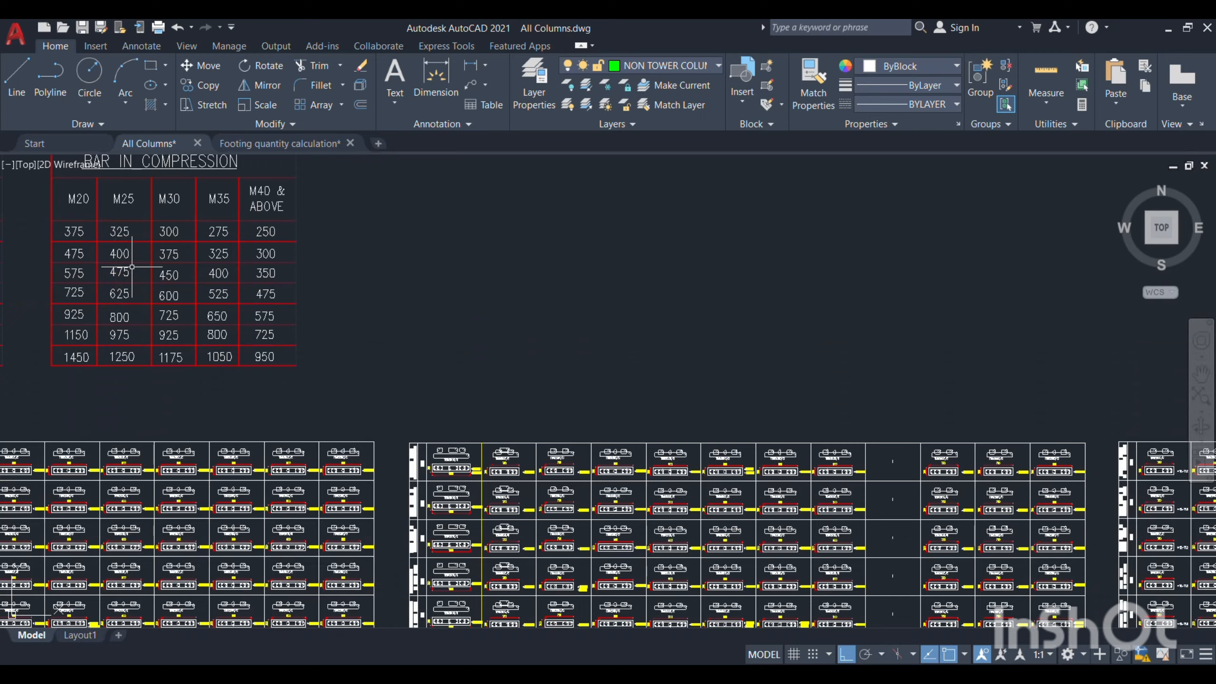
scroll(1010, 307, up, 3)
drag(820, 341, 818, 341)
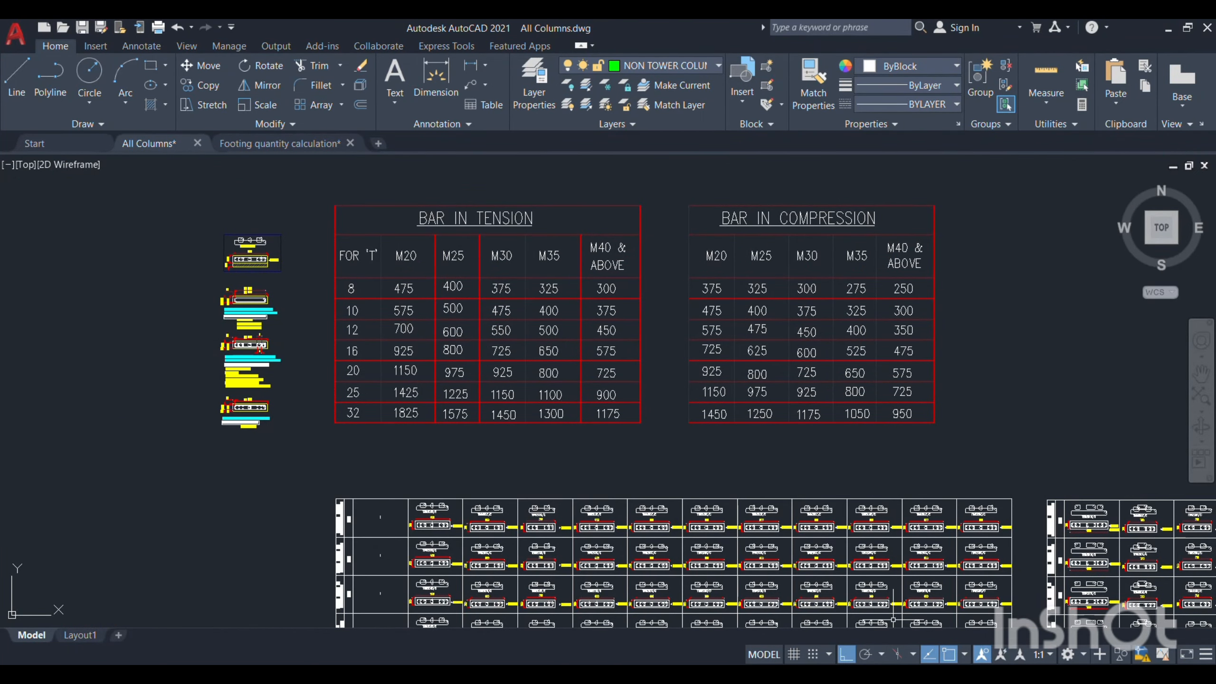
mouse_move(819, 674)
click(795, 603)
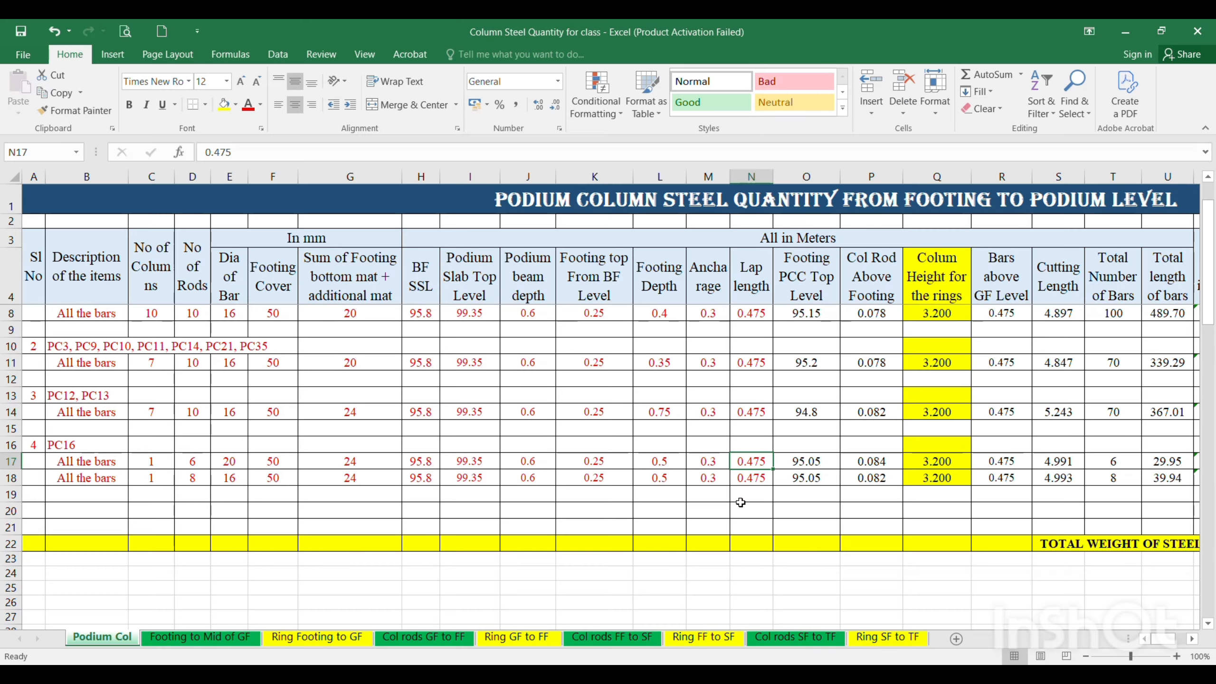
text(.57)
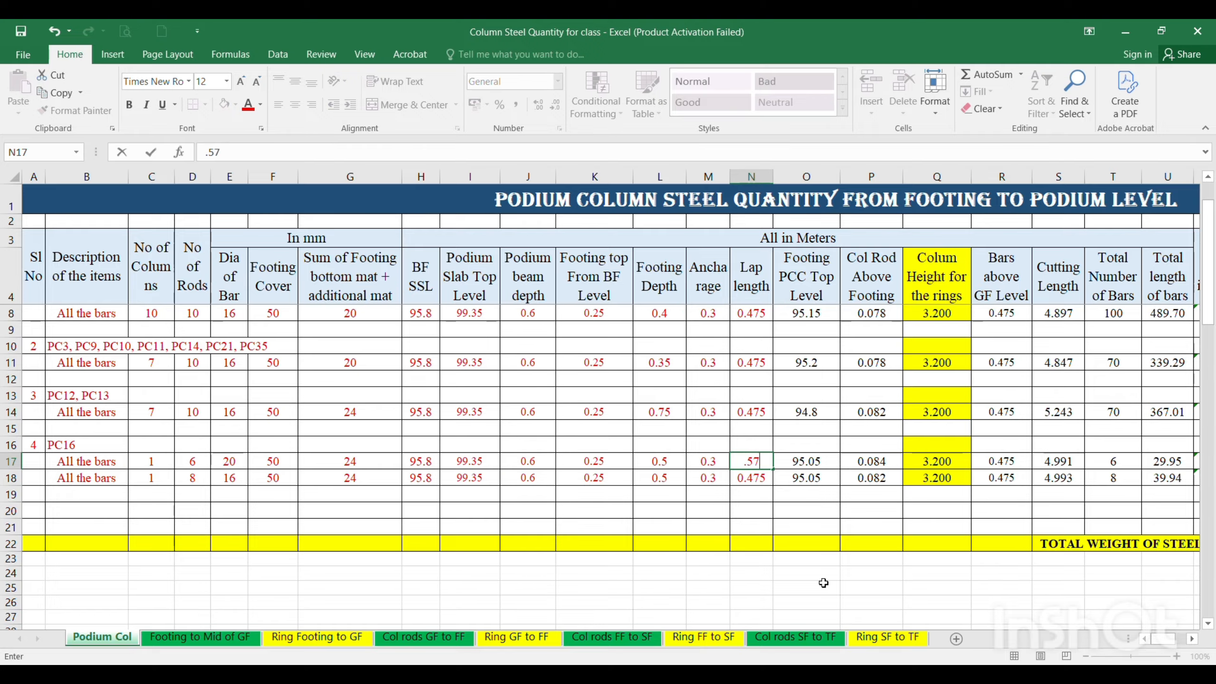
text(5)
key(Return)
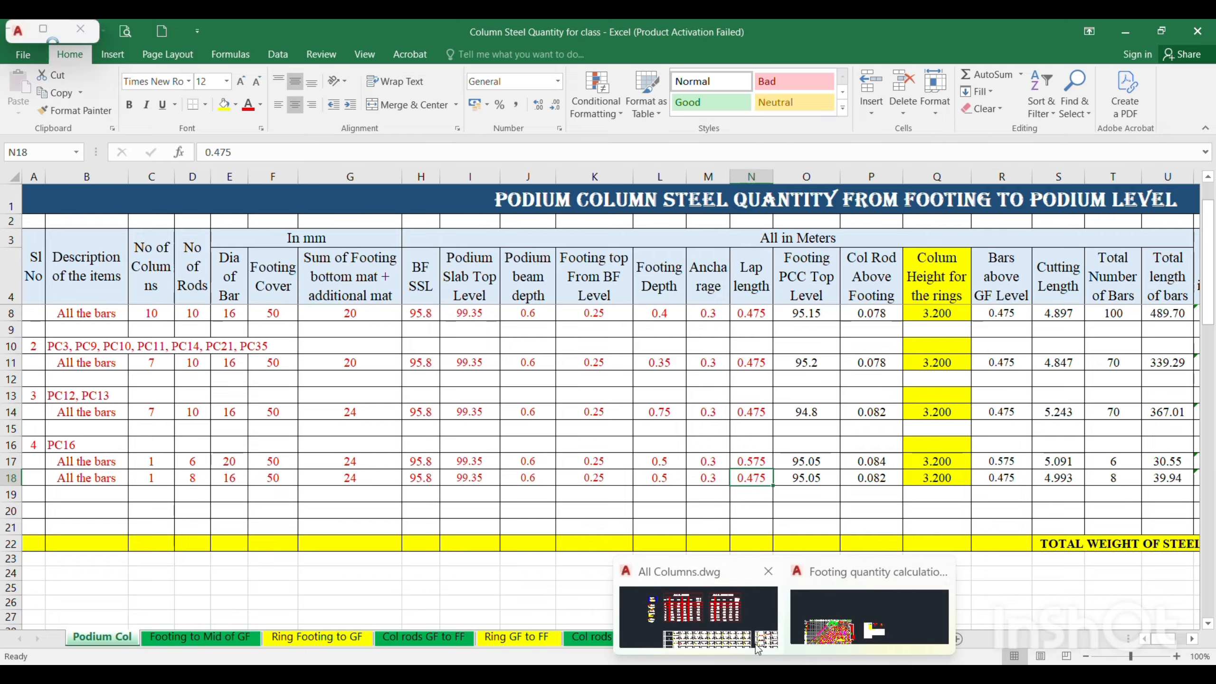
Switch to the All Columns drawing and check the bars of the PC17, PC20 group in the column schedule.
click(701, 619)
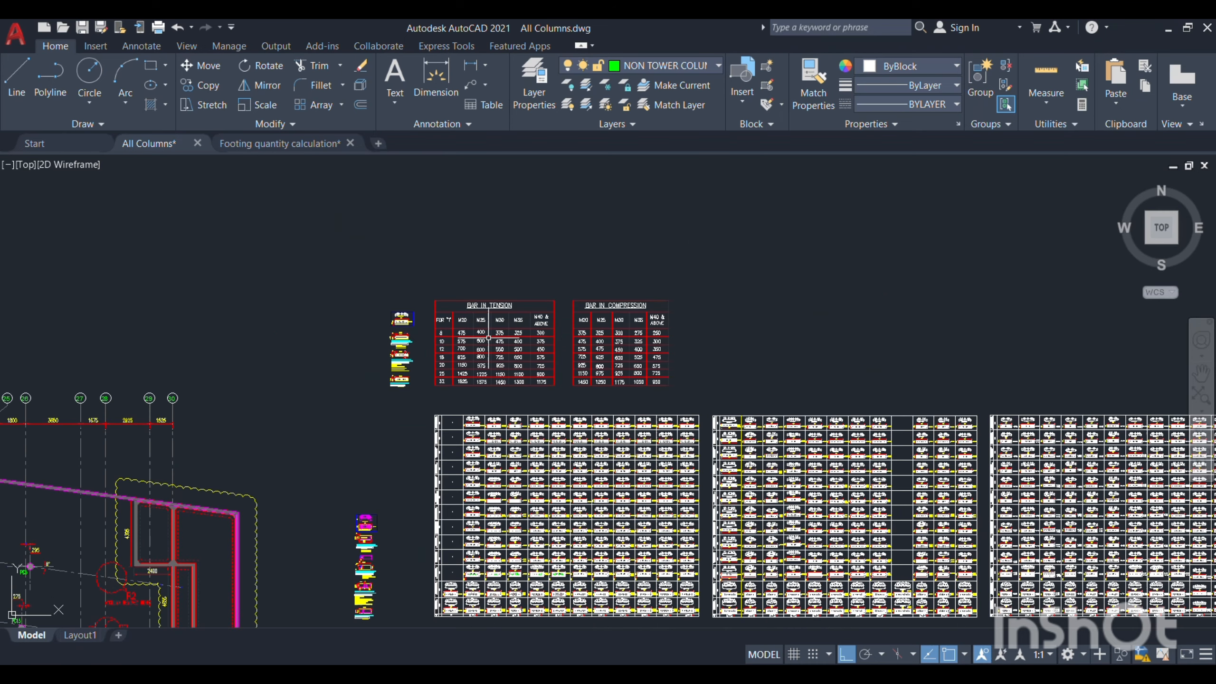
scroll(488, 338, down, 3)
scroll(878, 406, up, 8)
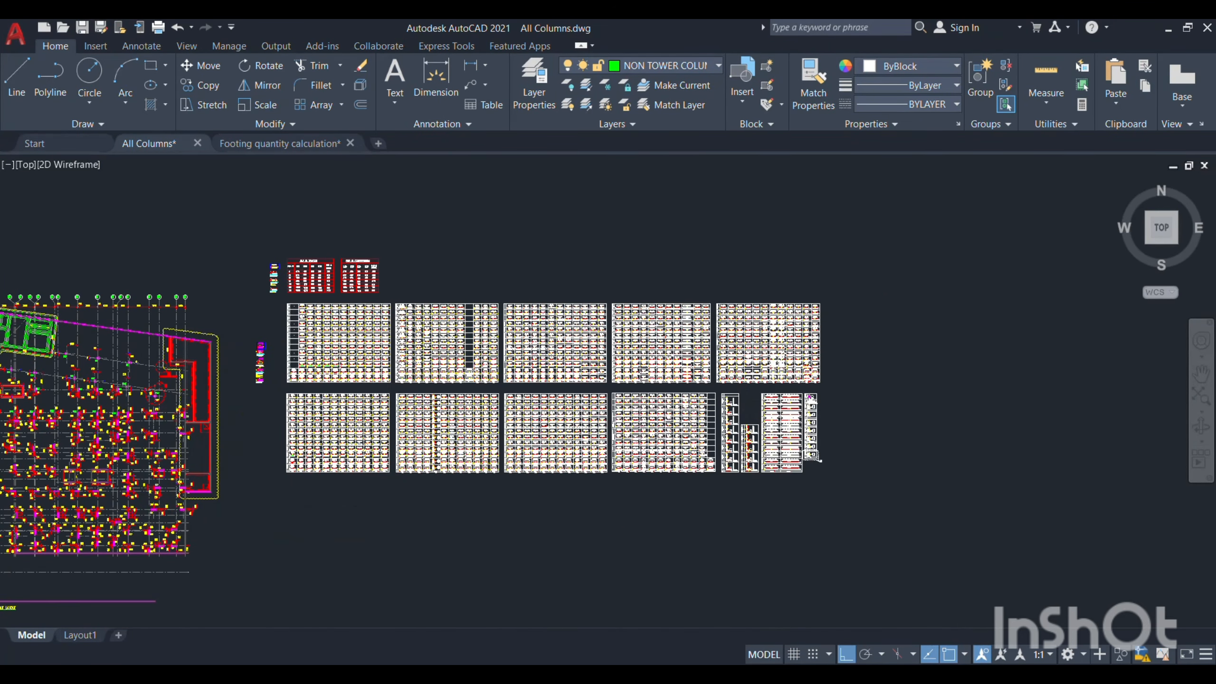
scroll(878, 406, up, 10)
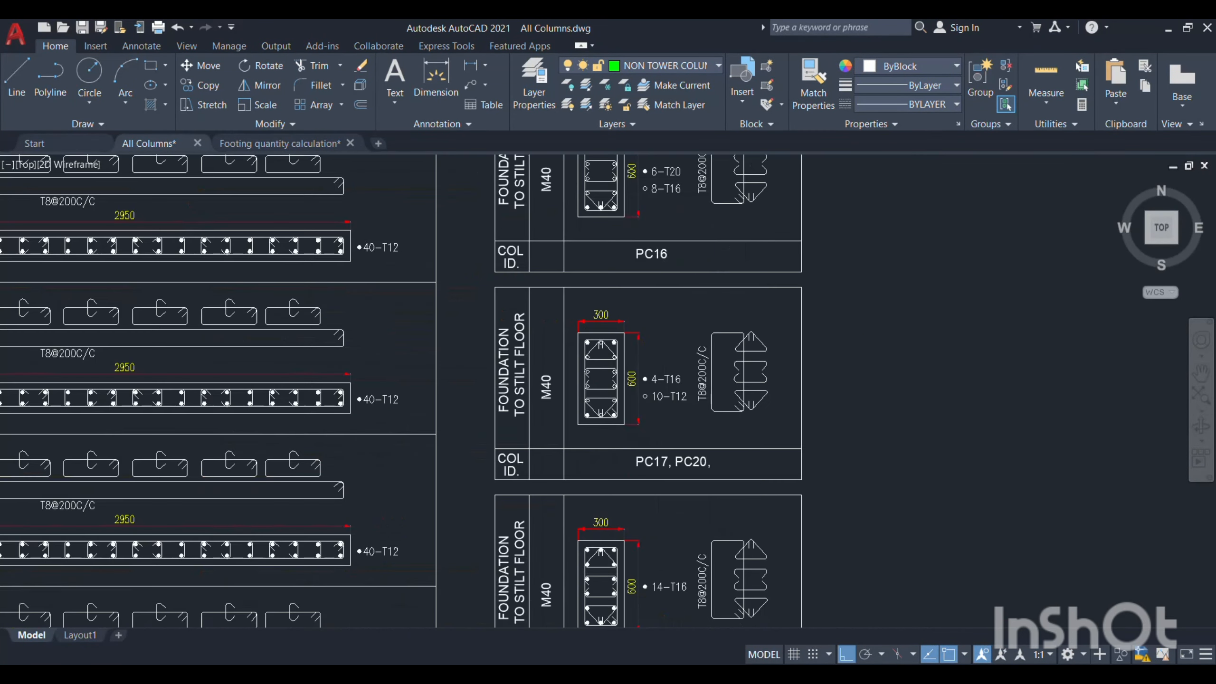
drag(634, 441, 746, 474)
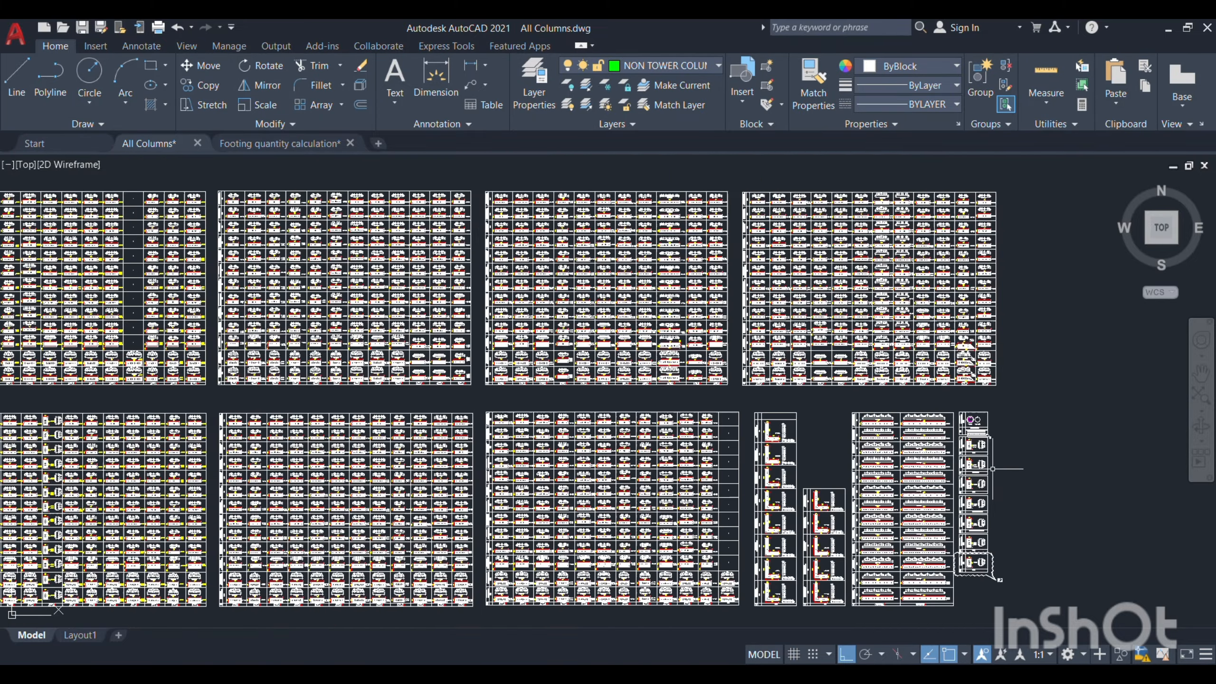
Locate columns PC17 and PC20 on the All Columns plan and examine PC17's position beside the sump.
scroll(992, 469, down, 4)
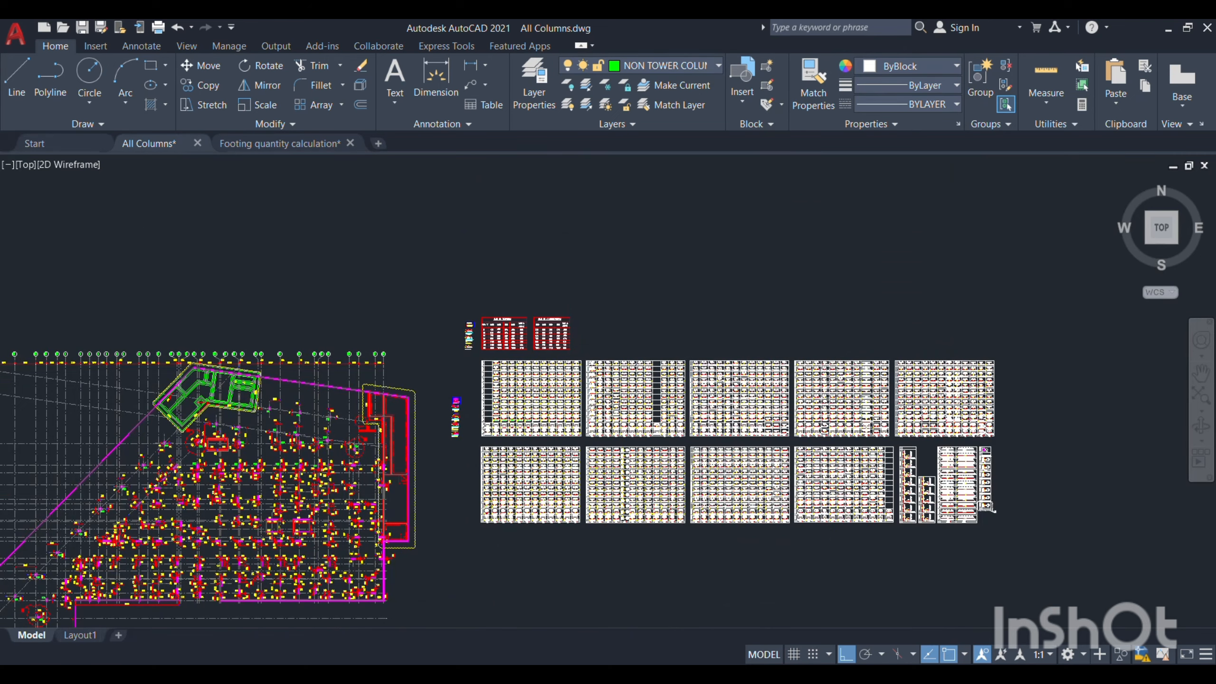
scroll(182, 463, up, 6)
scroll(471, 371, up, 4)
mouse_move(411, 415)
mouse_down()
mouse_move(305, 434)
mouse_move(236, 417)
mouse_up()
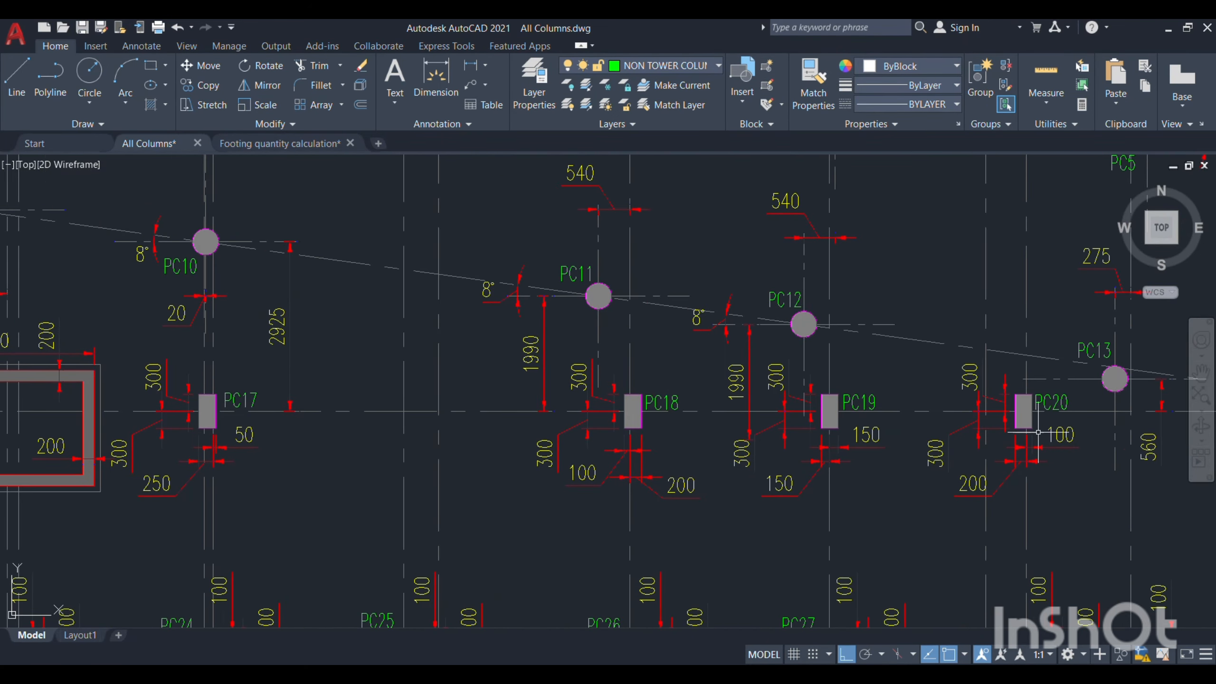
drag(1038, 432, 996, 422)
key(Escape)
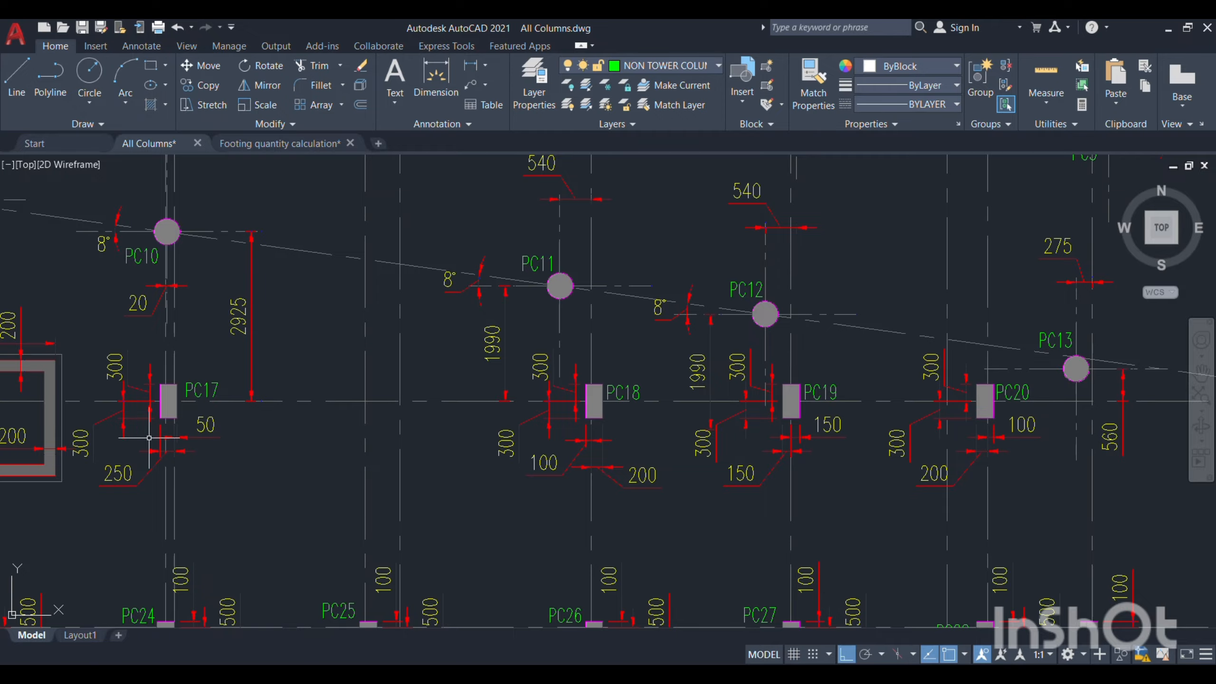
drag(245, 432, 602, 413)
scroll(522, 345, up, 2)
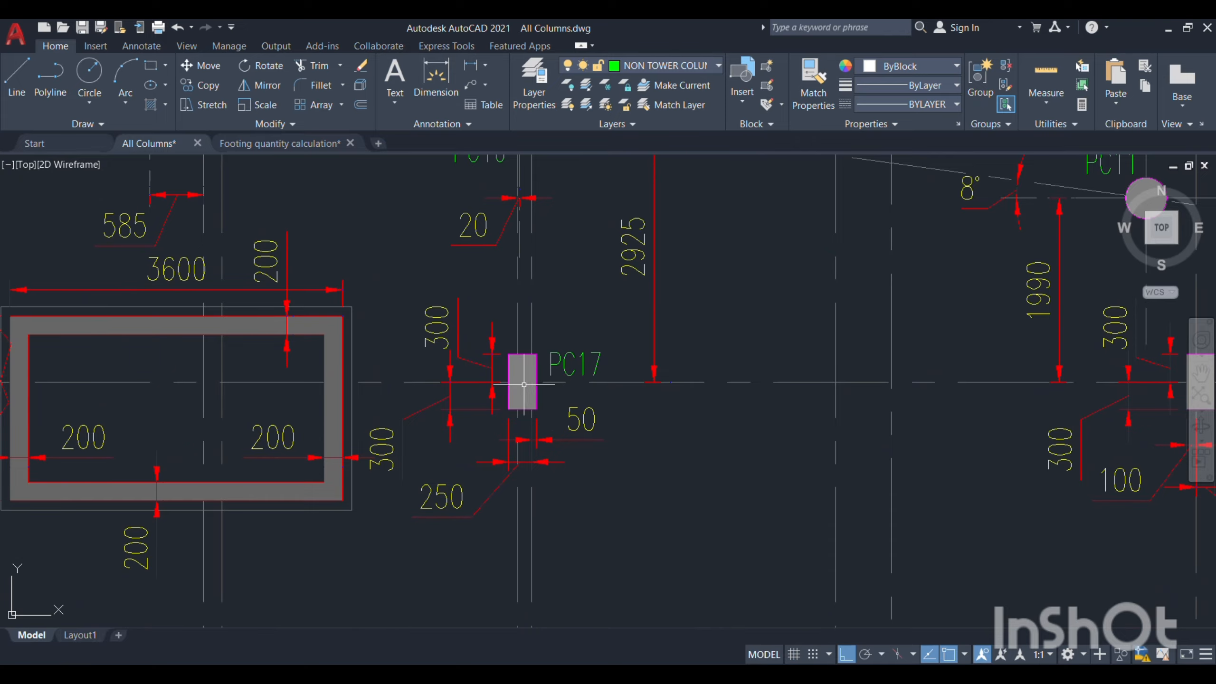
Identify the footing under PC17 on the footing plan by comparing it with the column plan.
click(285, 144)
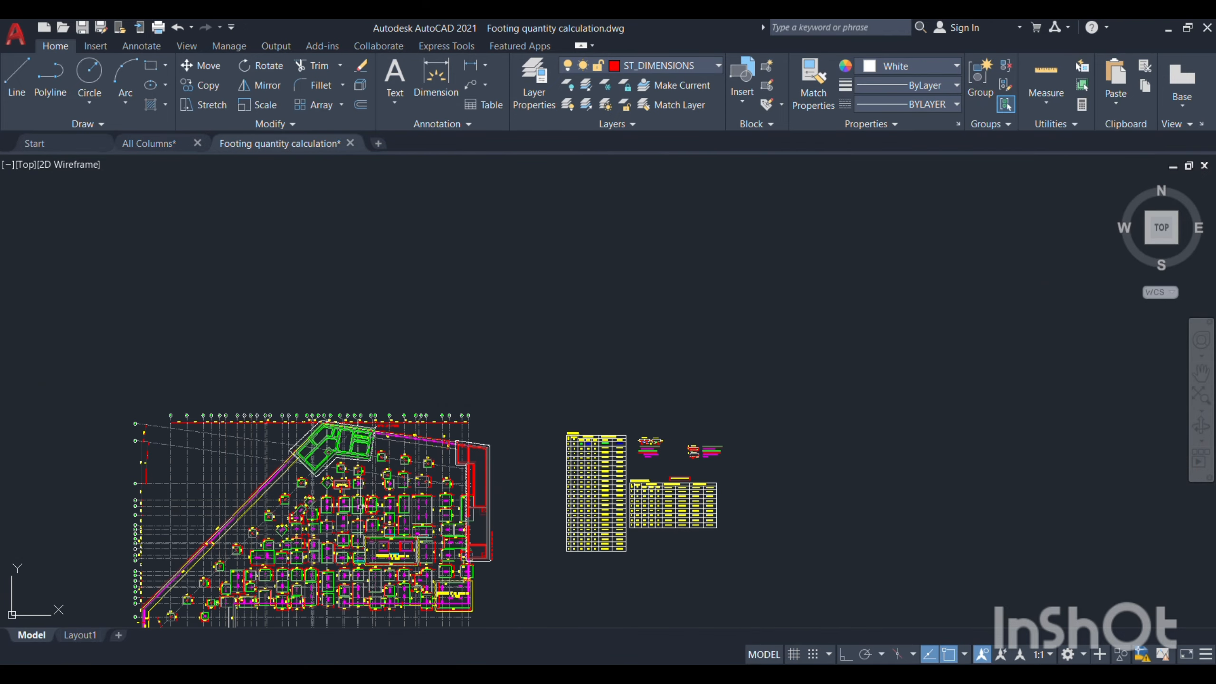
scroll(340, 493, up, 5)
scroll(460, 349, up, 3)
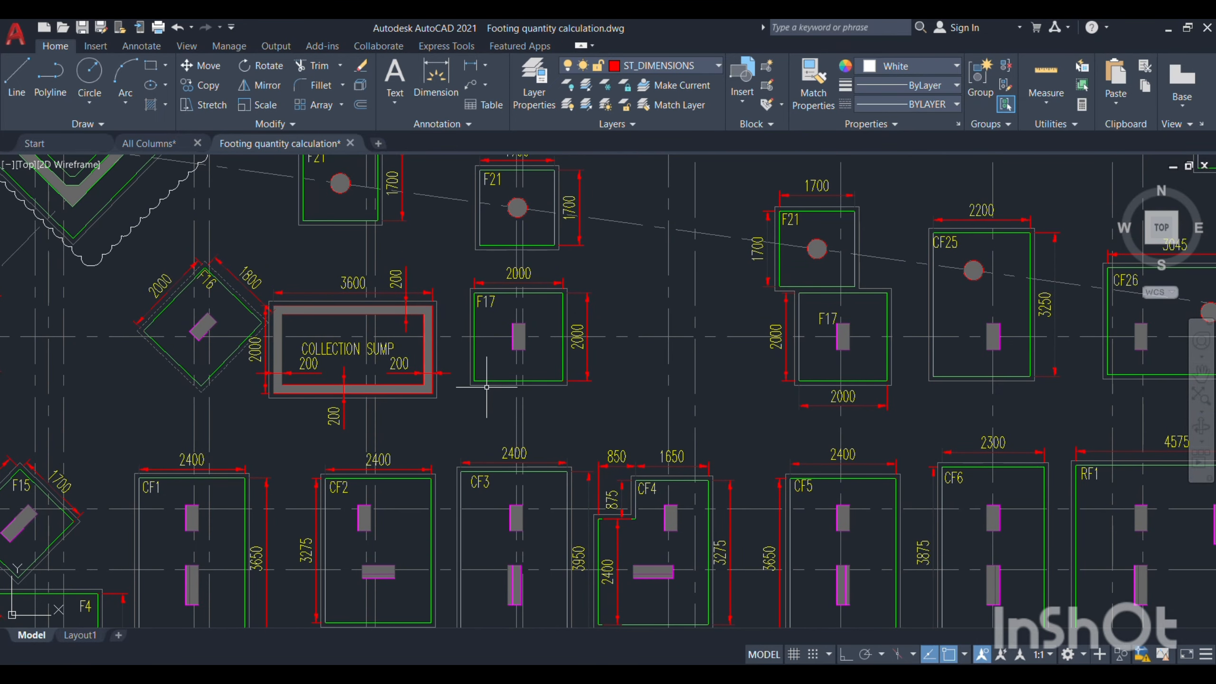
click(176, 145)
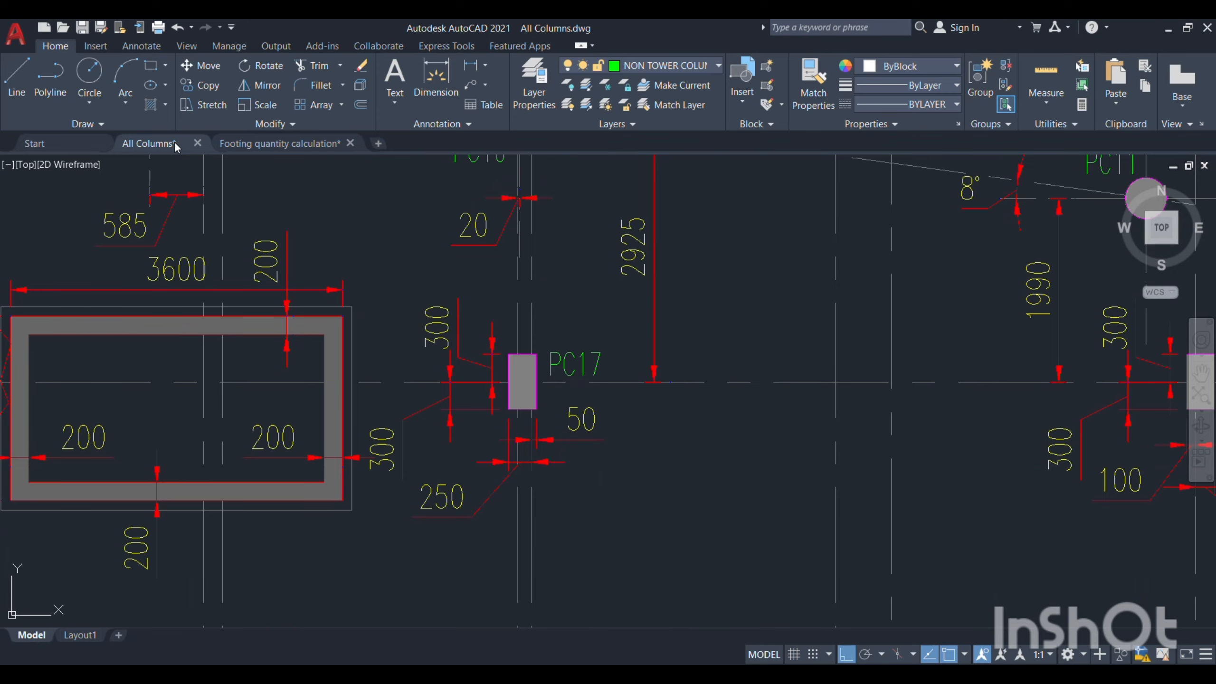
Check the depth and mat reinforcement of footing F17 in the footing schedule of the Footing quantity calculation drawing.
click(280, 143)
scroll(469, 376, down, 8)
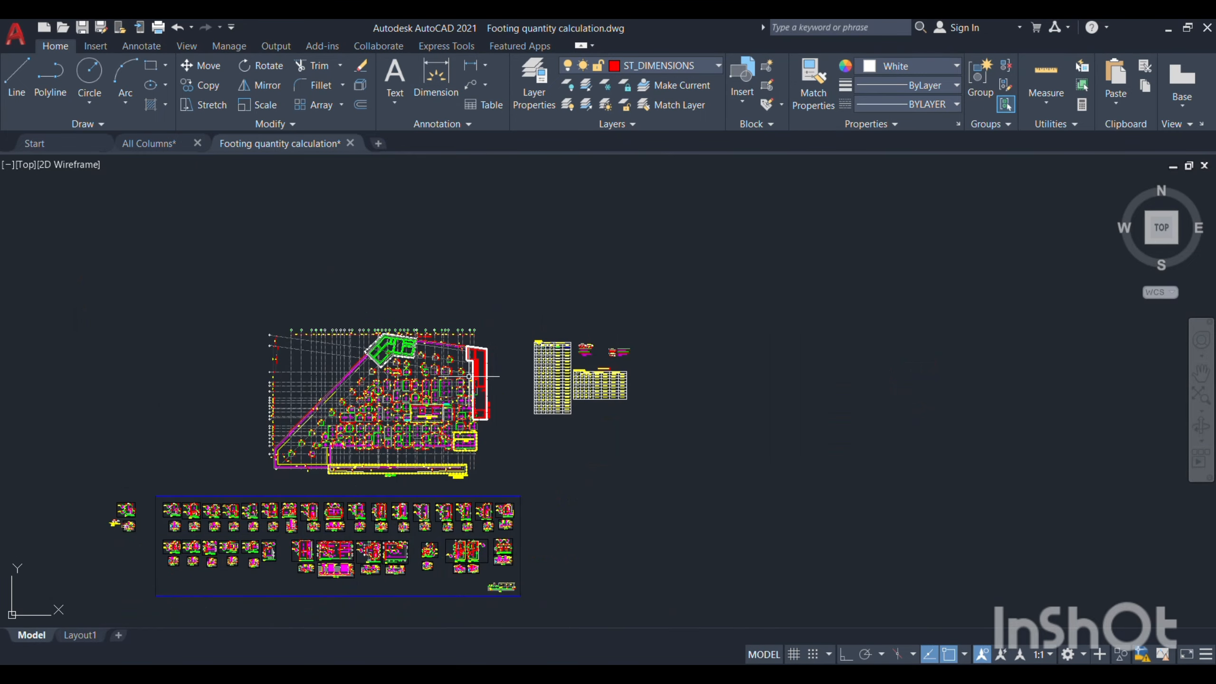
scroll(570, 379, up, 6)
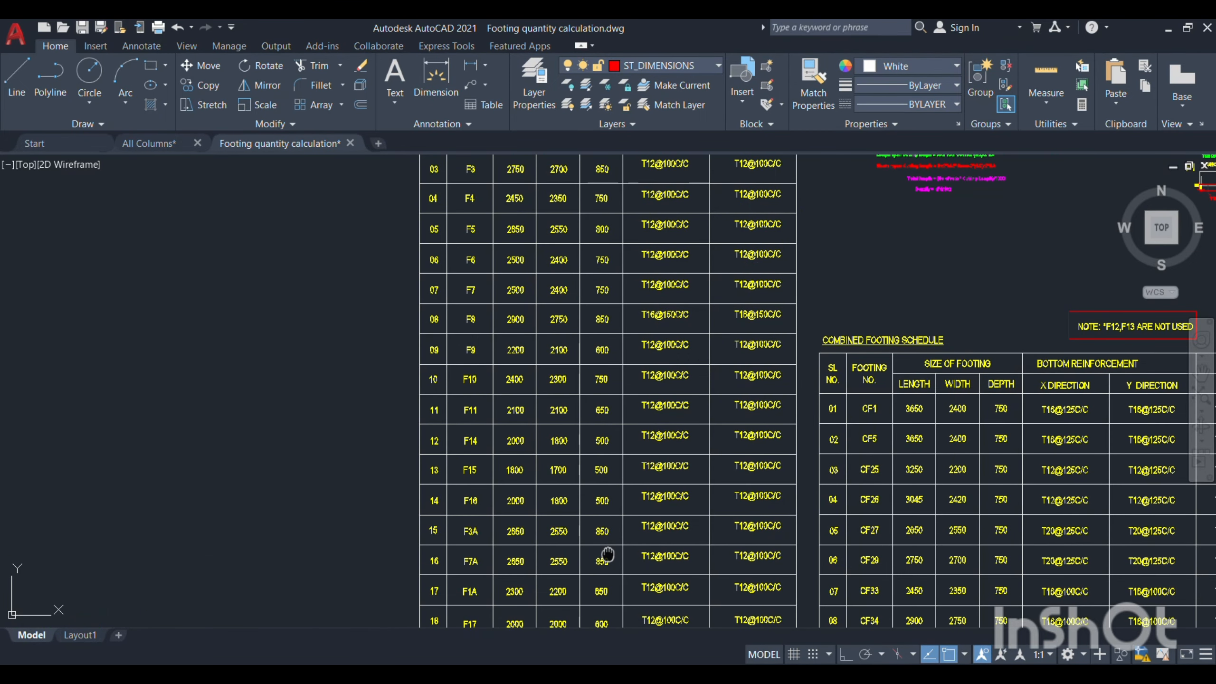
drag(607, 554, 568, 405)
scroll(508, 498, up, 2)
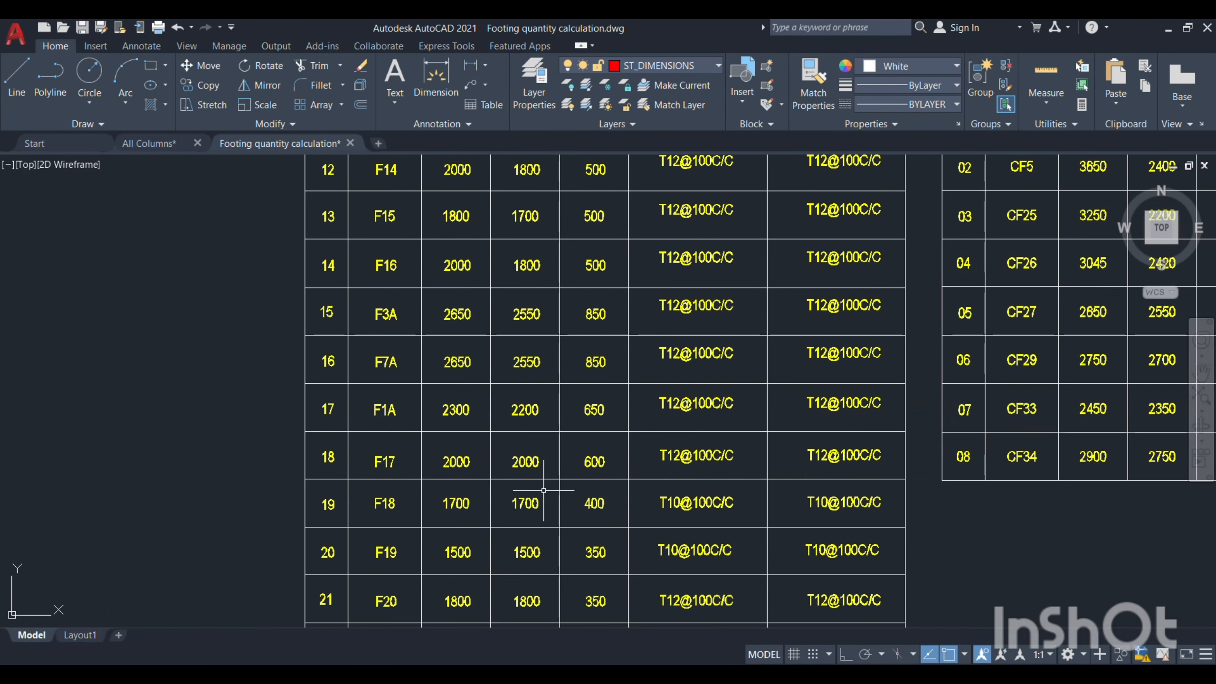
Switch to the Excel workbook and insert a copy of the PC16 block, rows 16 to 18, at row 20.
scroll(662, 468, up, 3)
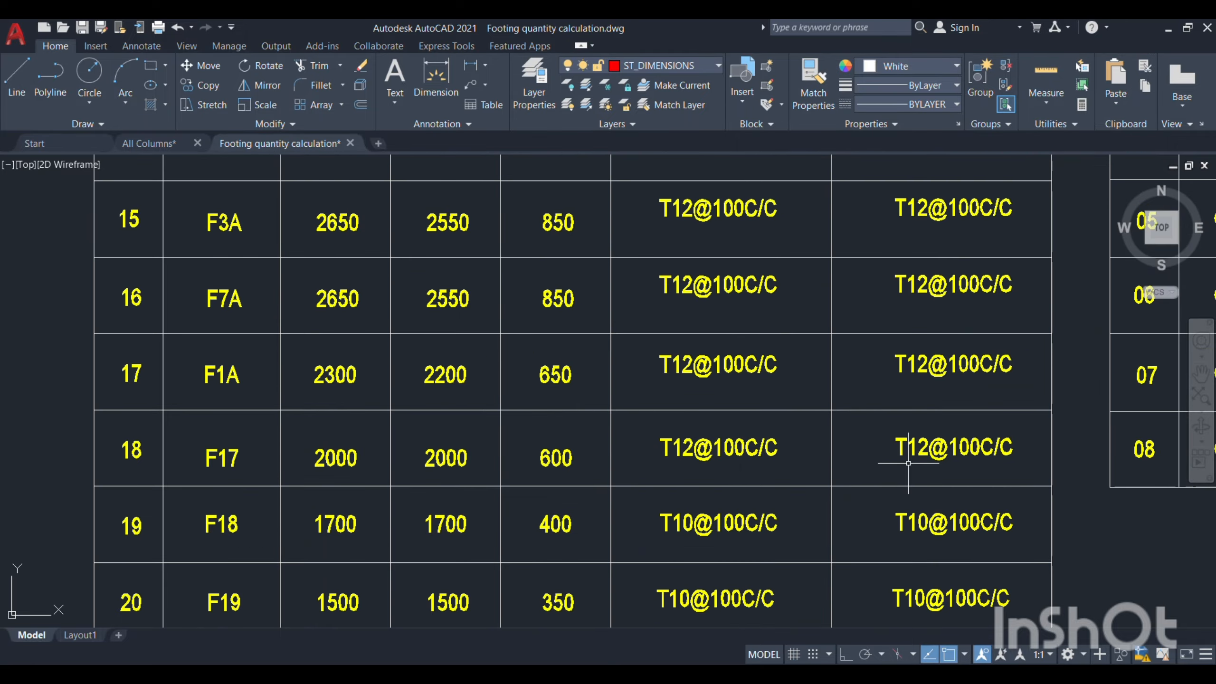
mouse_move(818, 673)
click(818, 602)
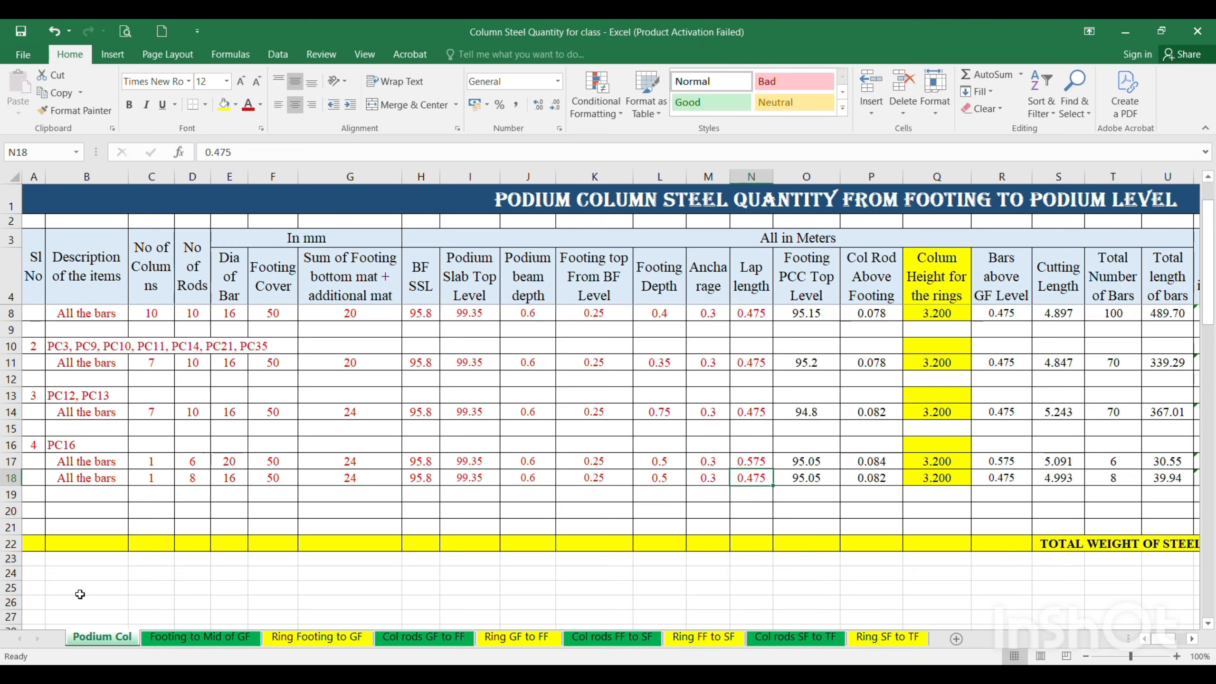
drag(14, 446, 11, 478)
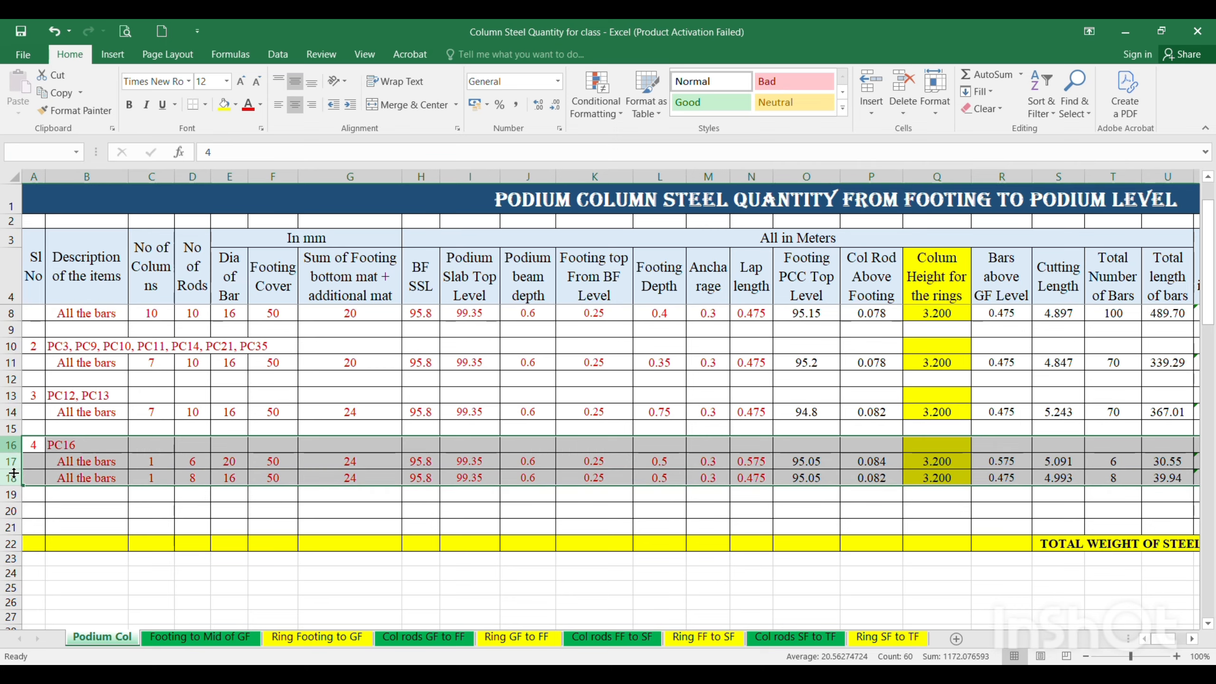
key(ctrl+c)
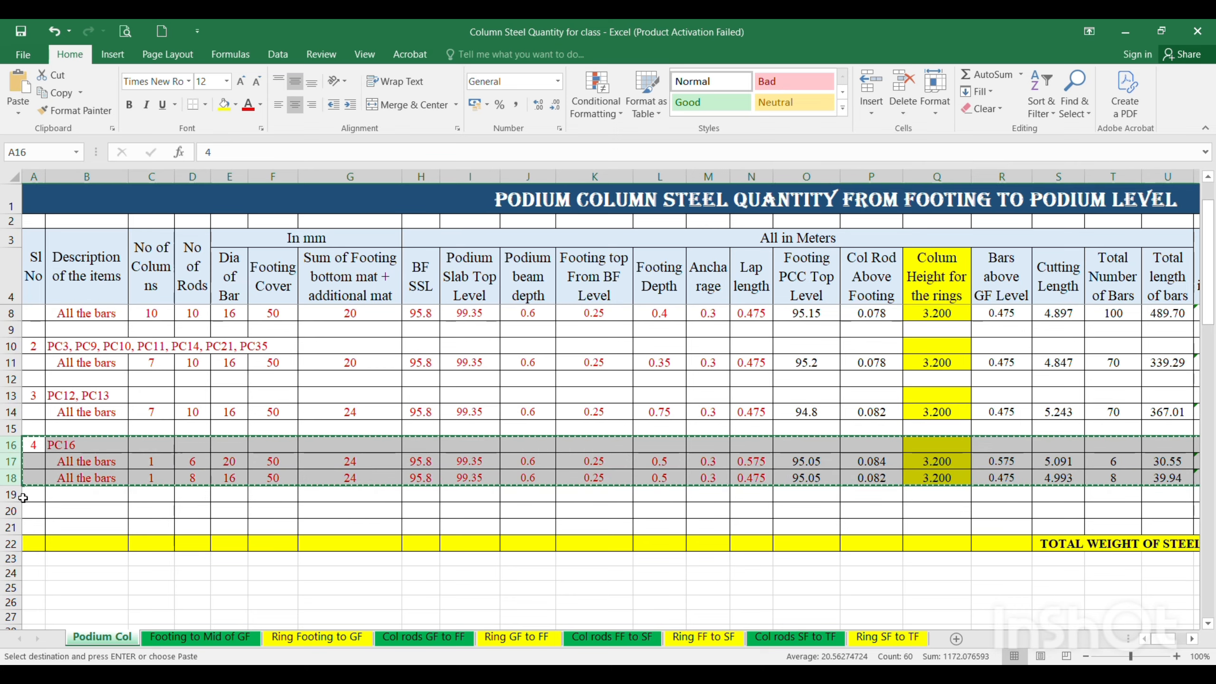
right_click(11, 512)
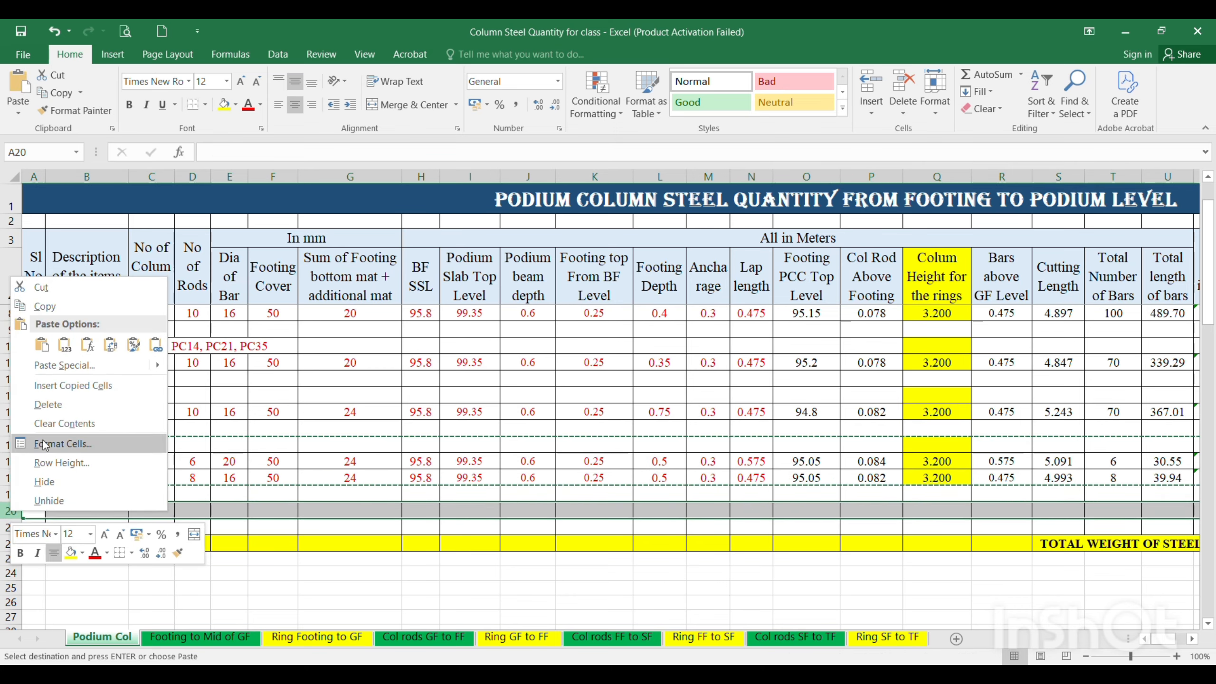
click(72, 388)
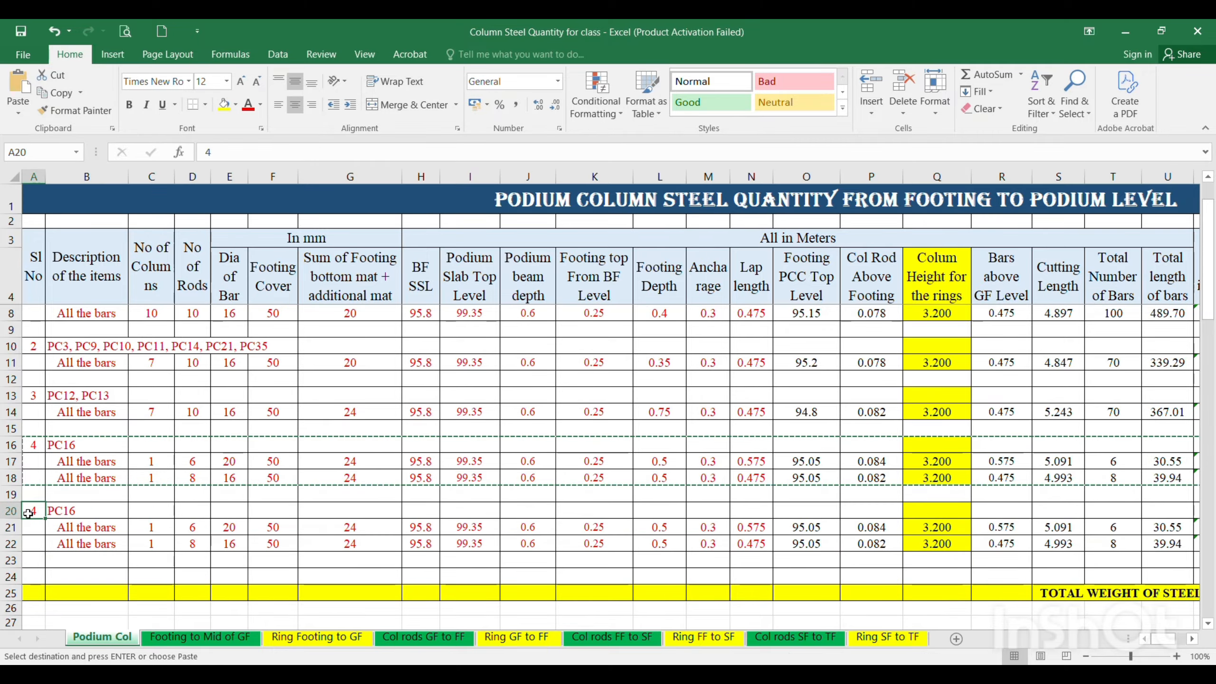
Set the copied block's serial number to 5 and its description to PC17.
click(33, 515)
text(5)
key(Tab)
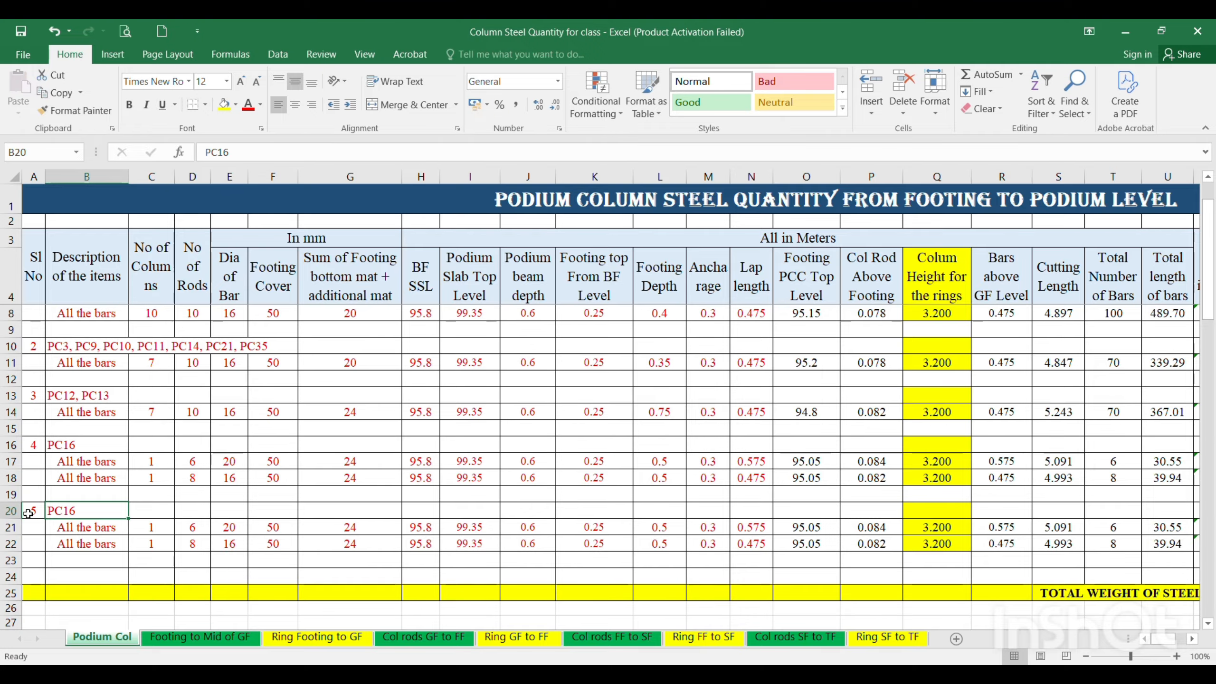
text(PC1)
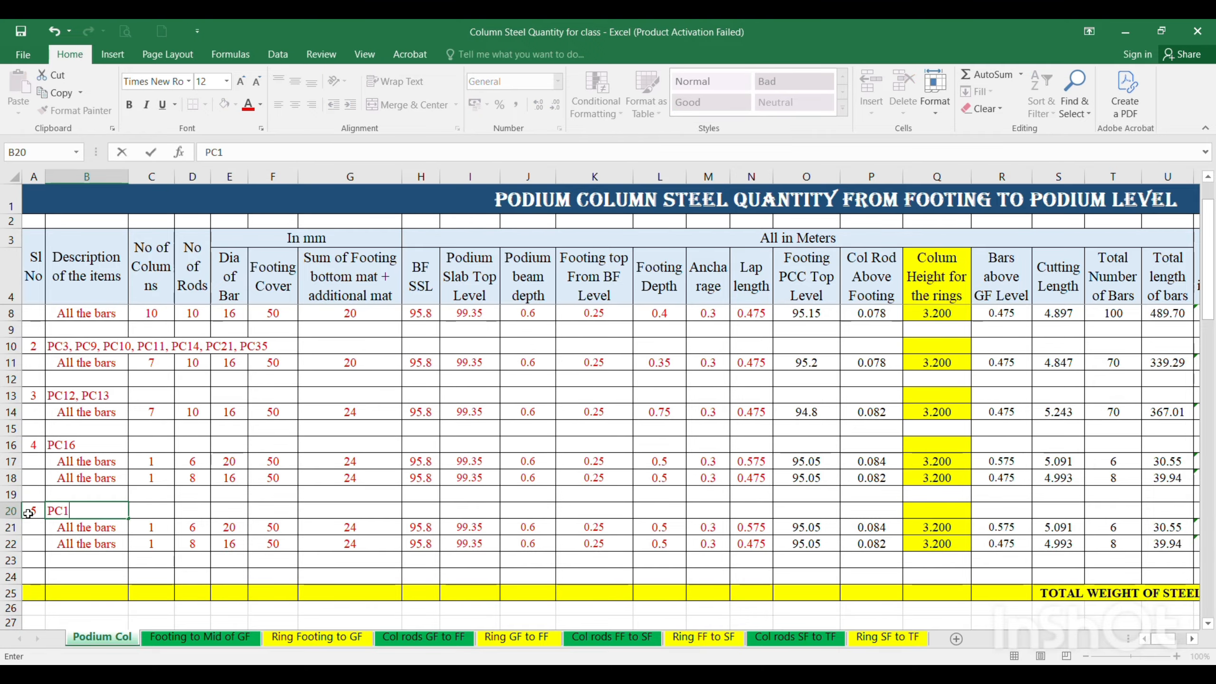
text(7)
key(Return)
key(Right)
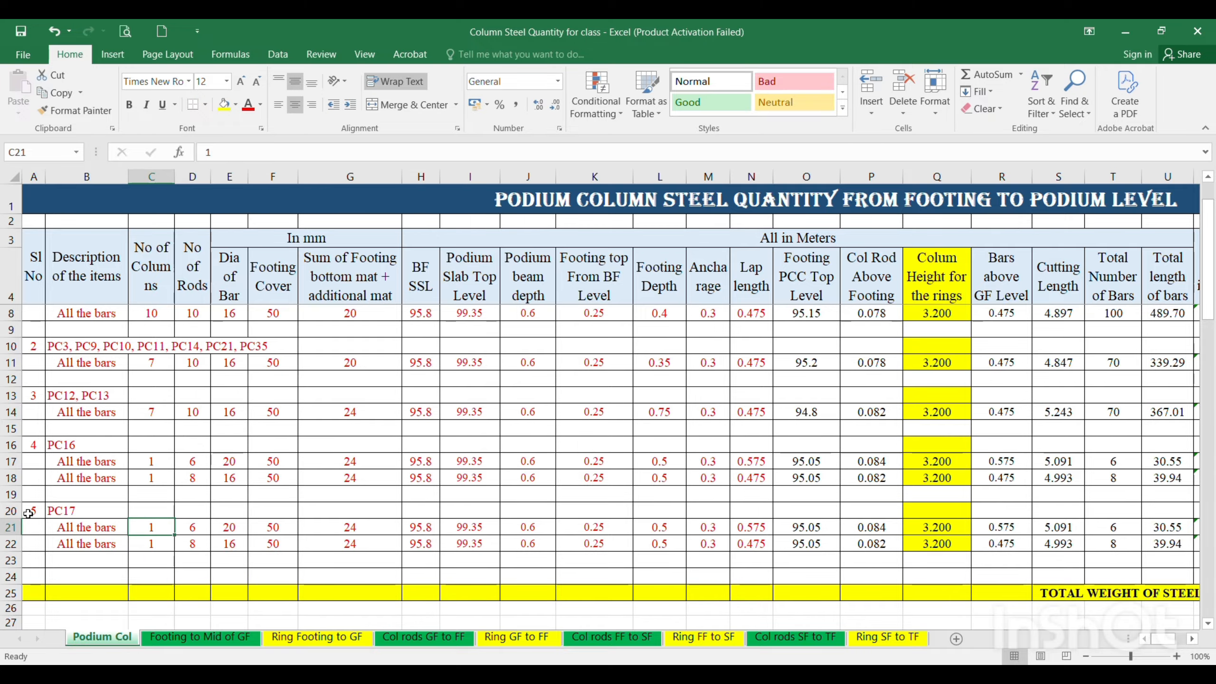
Switch to the All Columns drawing in AutoCAD and check the PC17, PC20 bar counts and diameters in the column schedule.
key(Right)
key(alt+Tab)
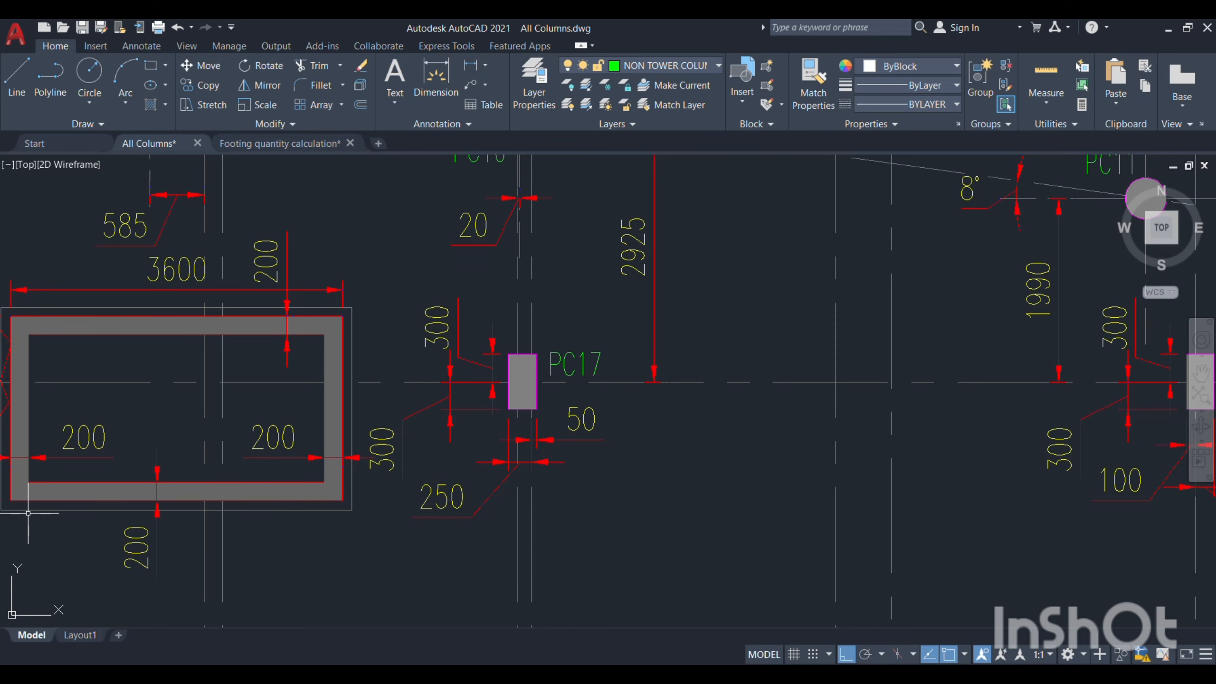
scroll(185, 418, down, 10)
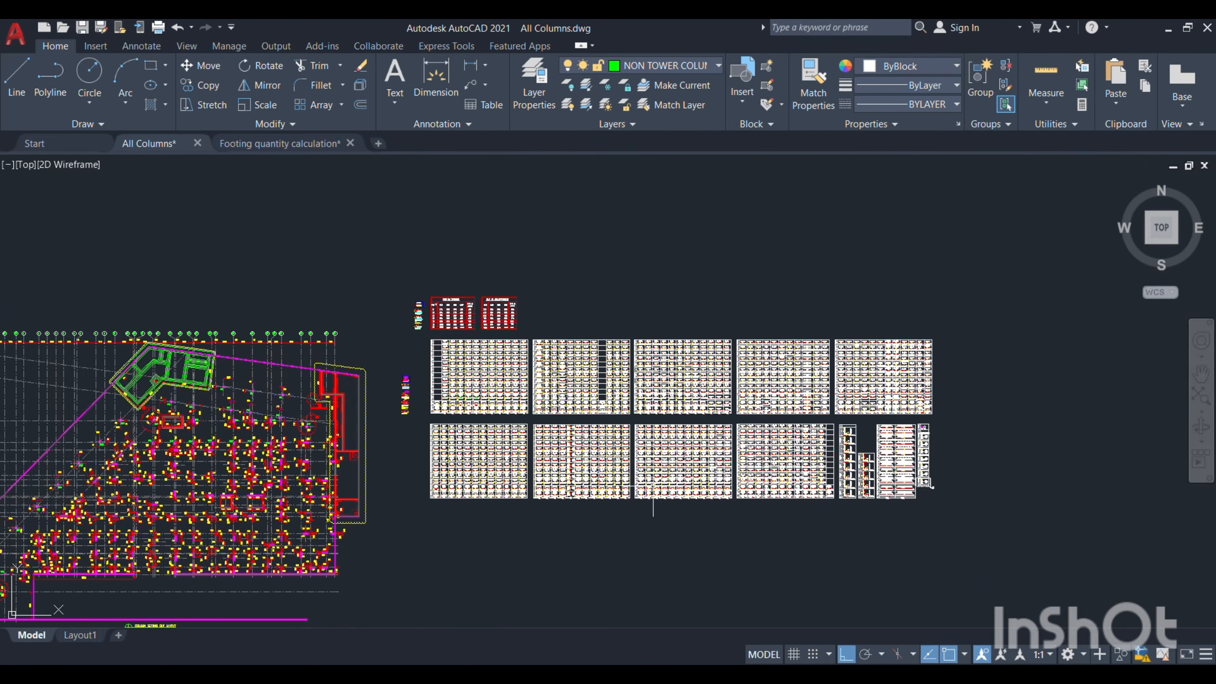
scroll(928, 483, up, 10)
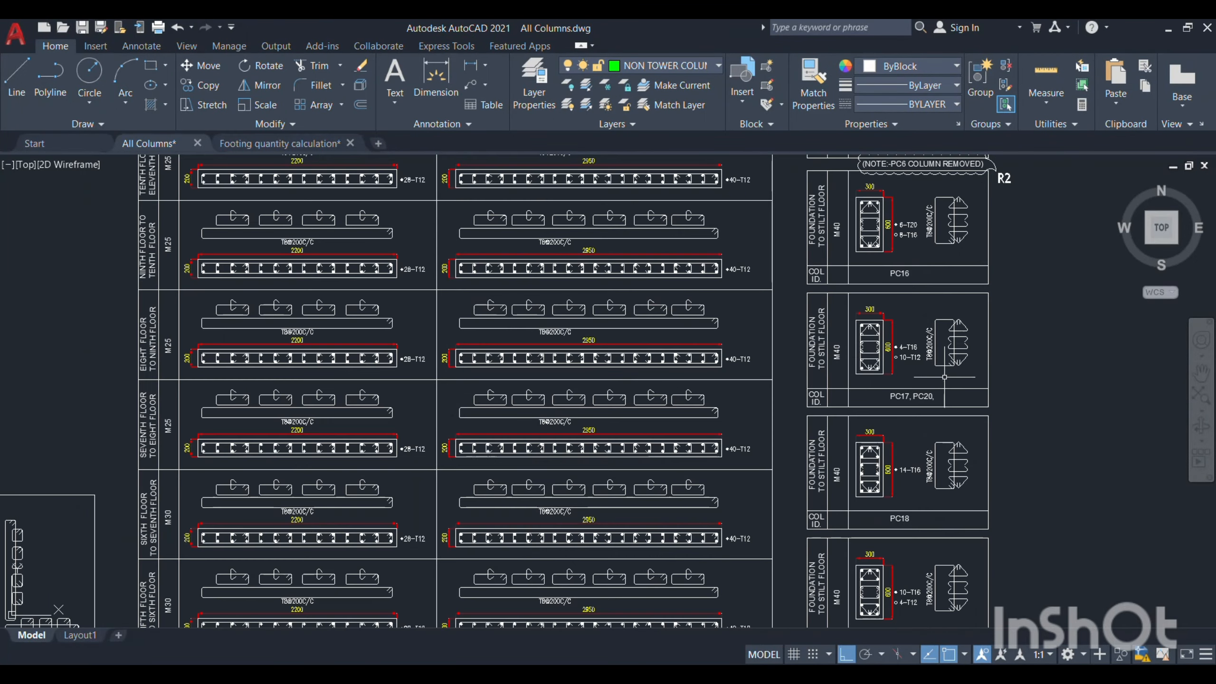
scroll(945, 376, up, 4)
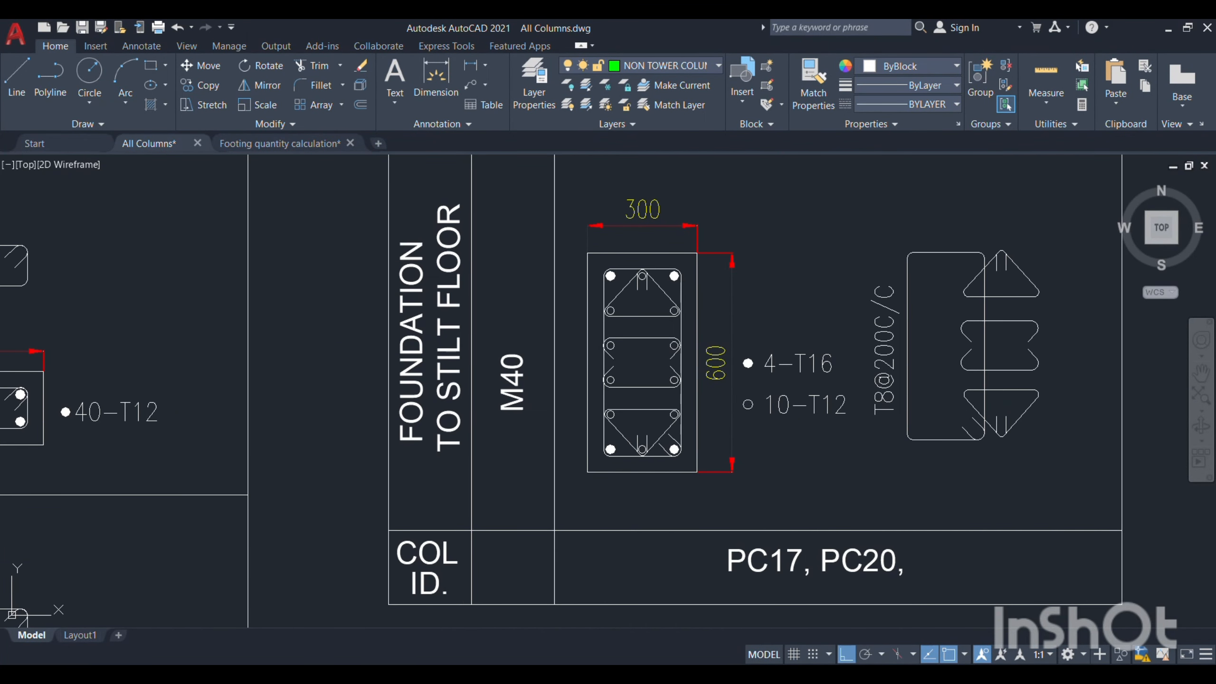
Return to Excel and set PC17's first row to 4 rods of 16 mm and its second to 10 rods of 12 mm.
key(alt+Tab)
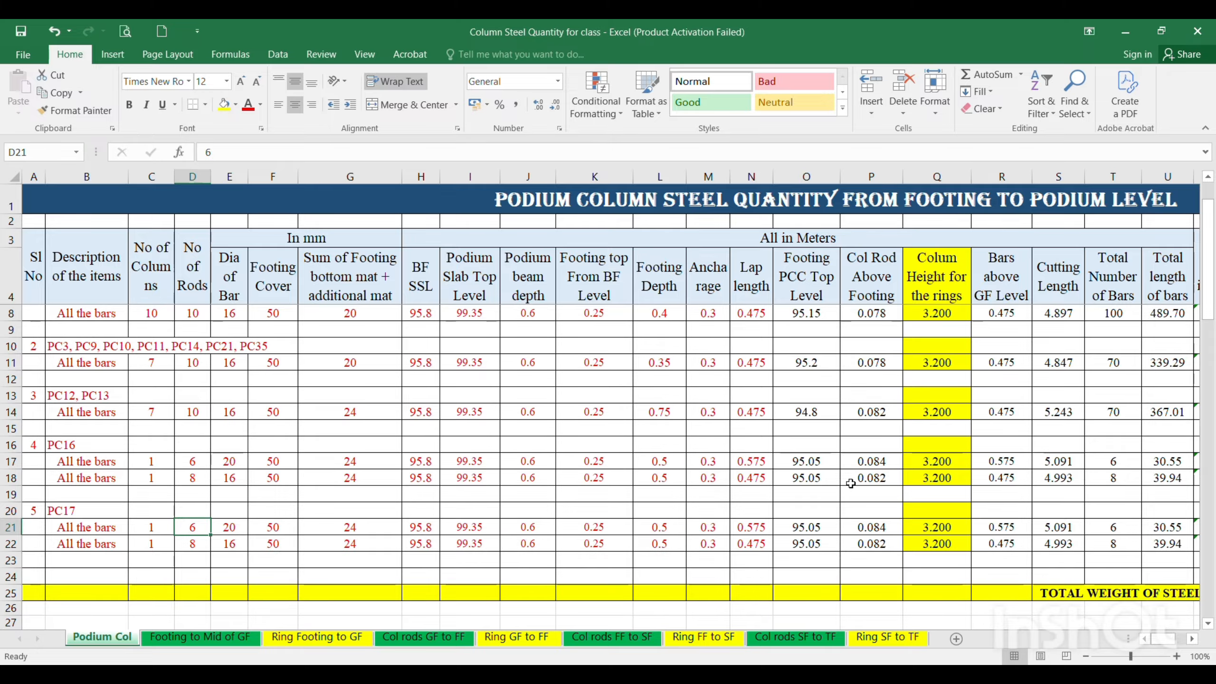
text(4)
key(Tab)
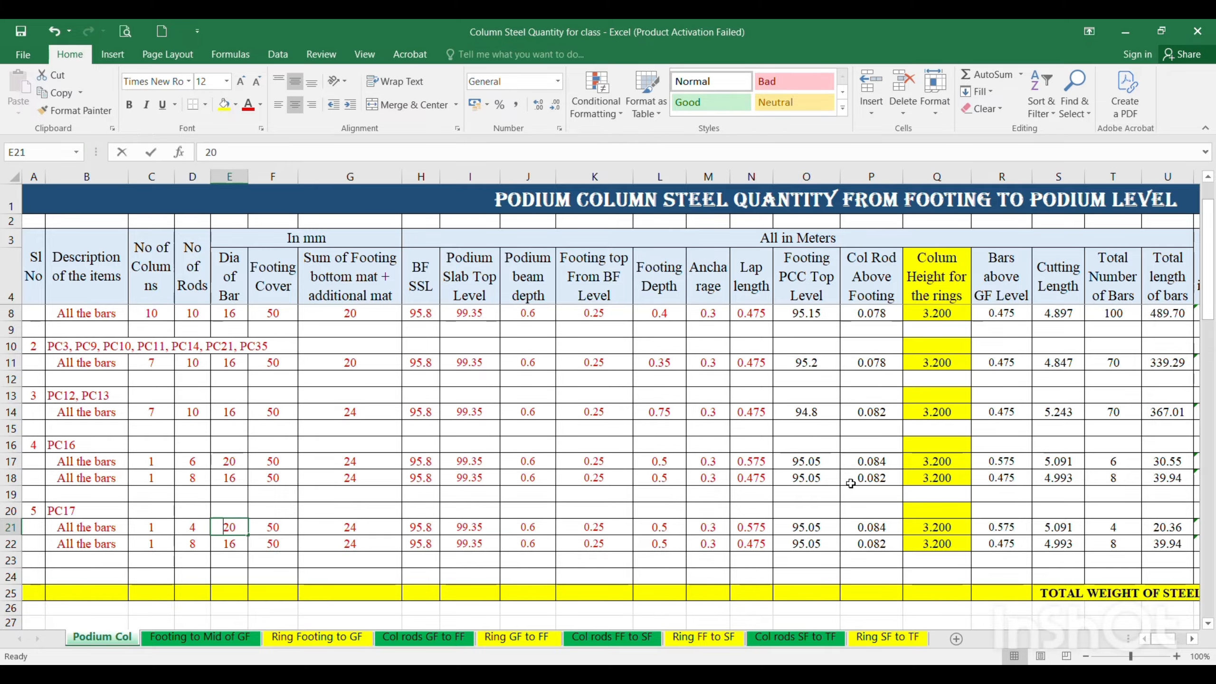
text(16)
key(Return)
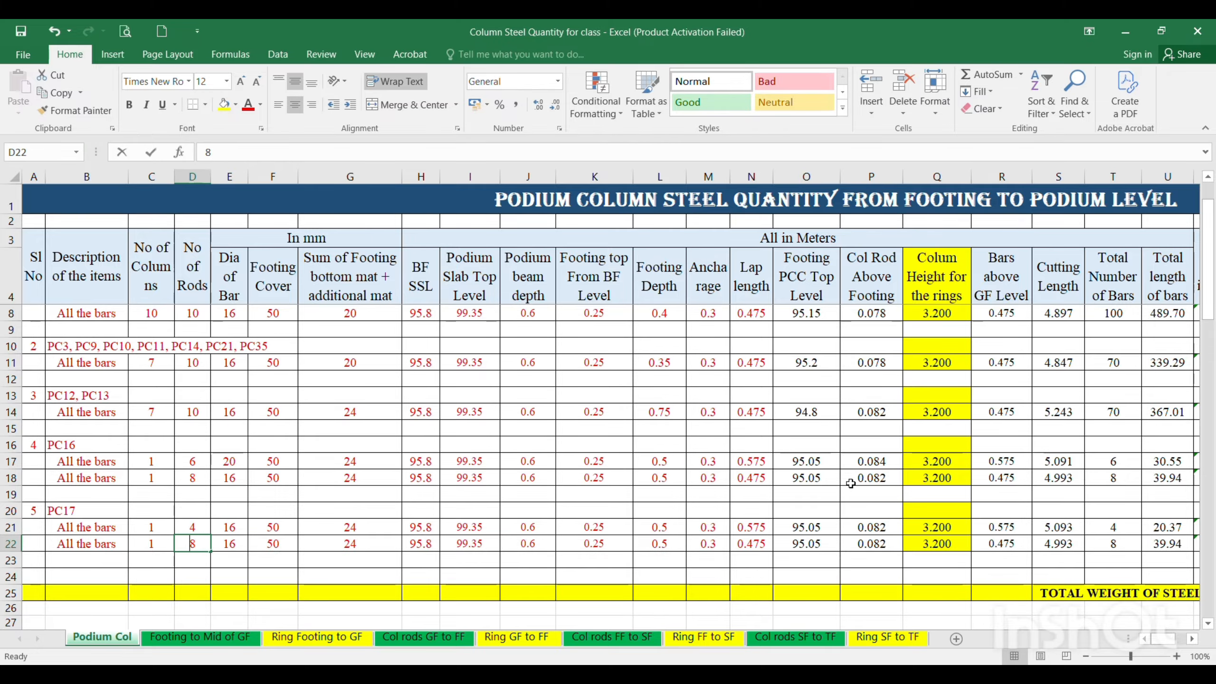
text(10)
key(Tab)
text(1)
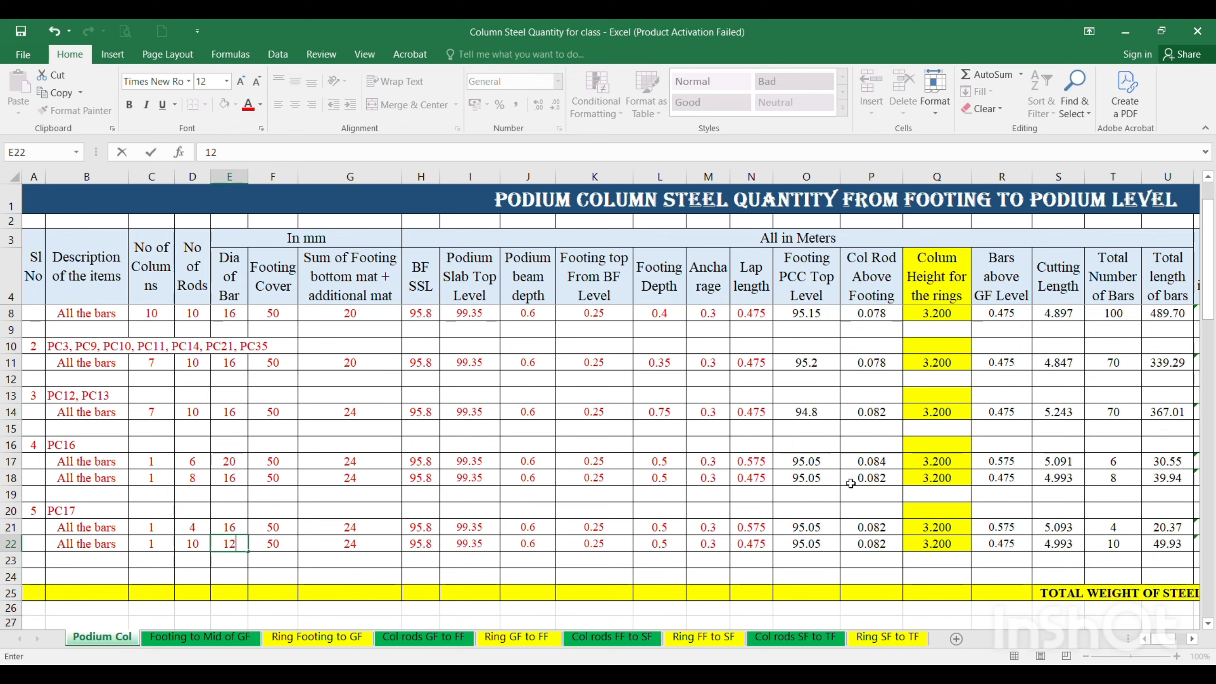
key(Tab)
Set the footing depth to 0.6 m in both PC17 rows.
key(Up)
key(Right)
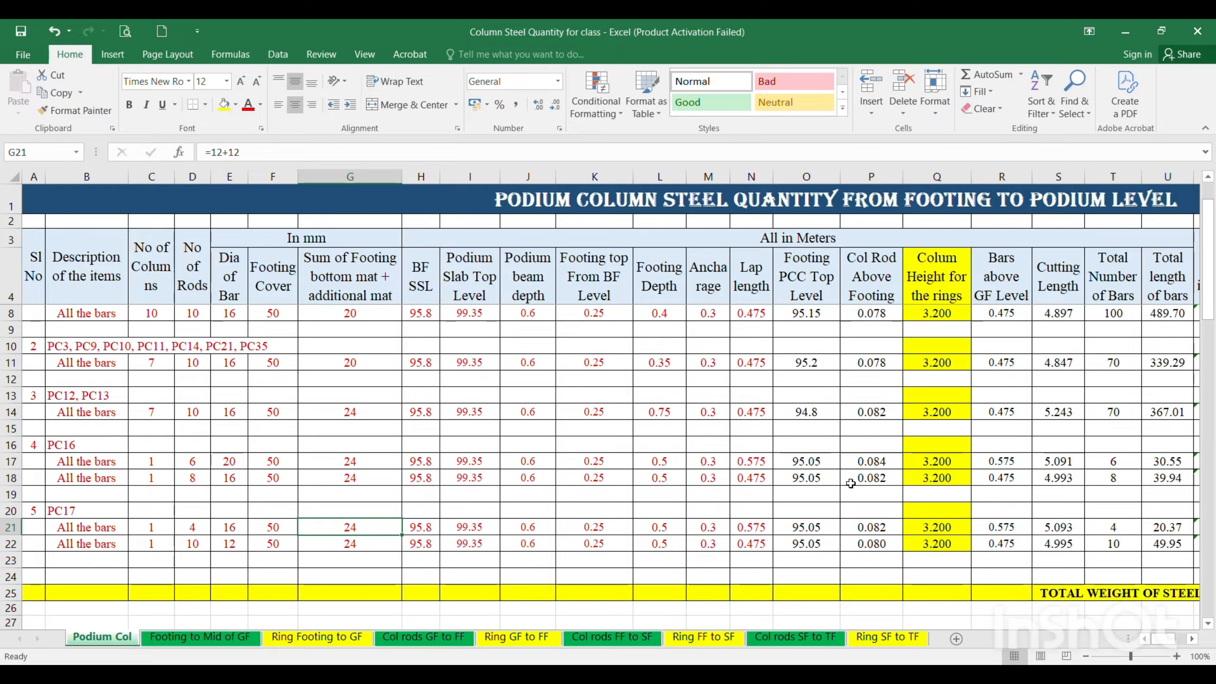
key(Right)
key(Right)
key(Right)
key(Right)
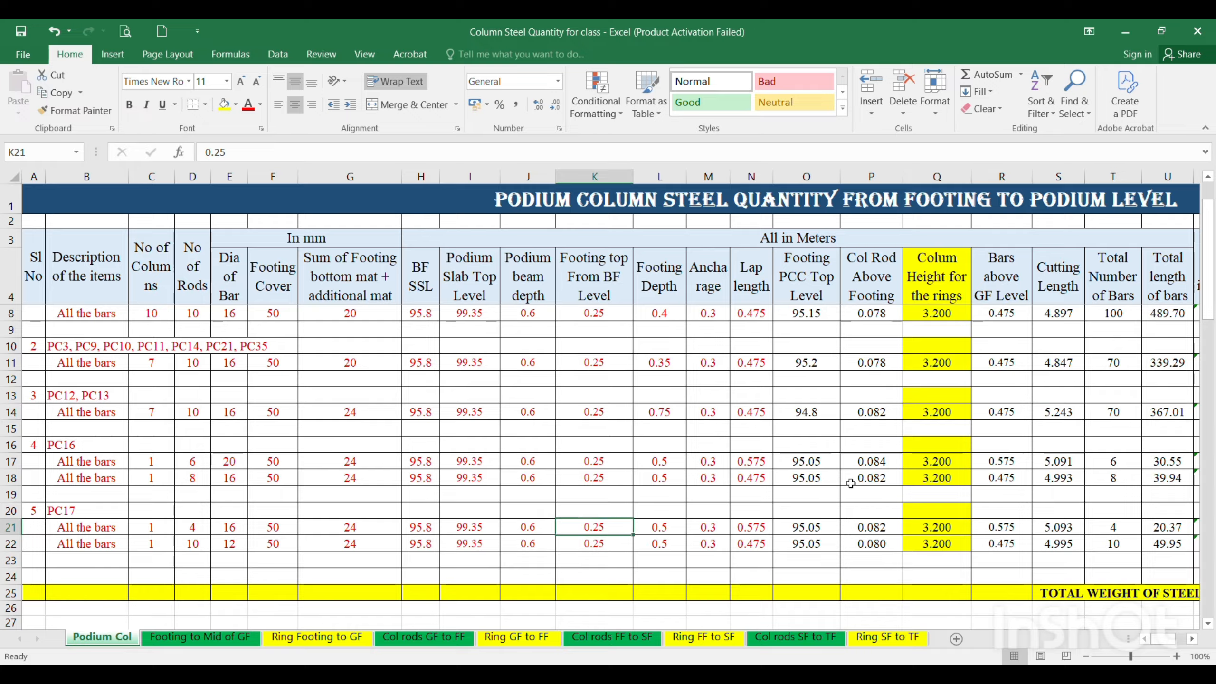
key(Right)
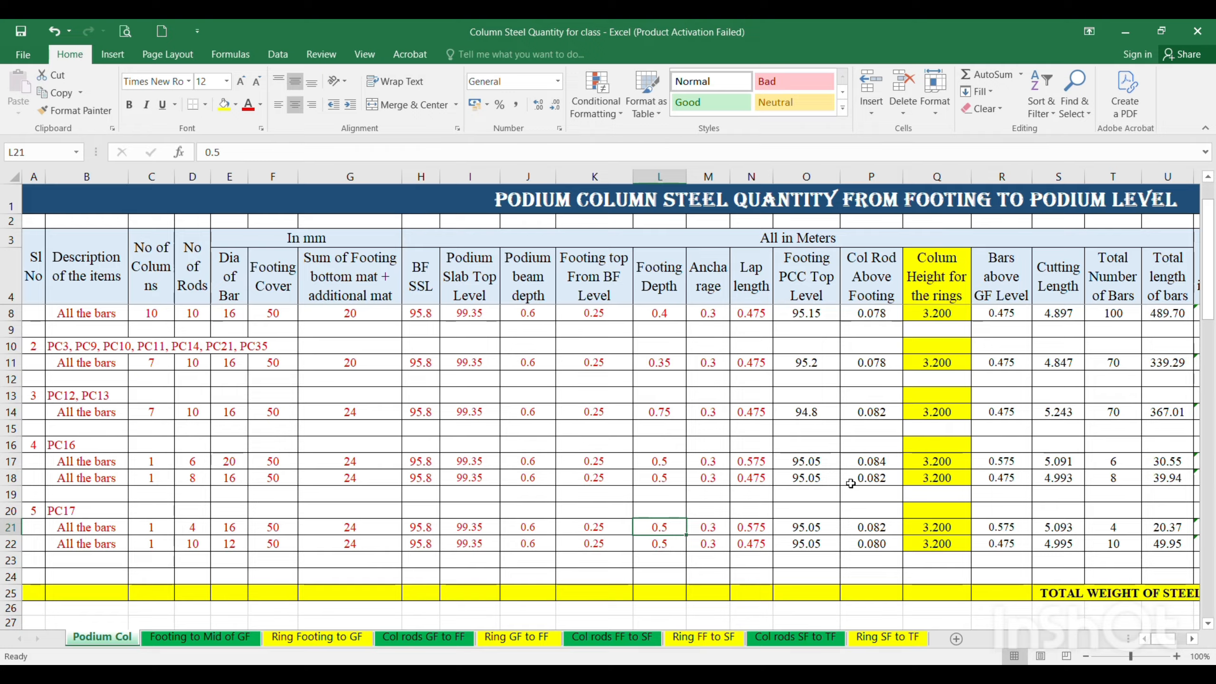
text(0.6)
key(Return)
text(0.6)
key(Return)
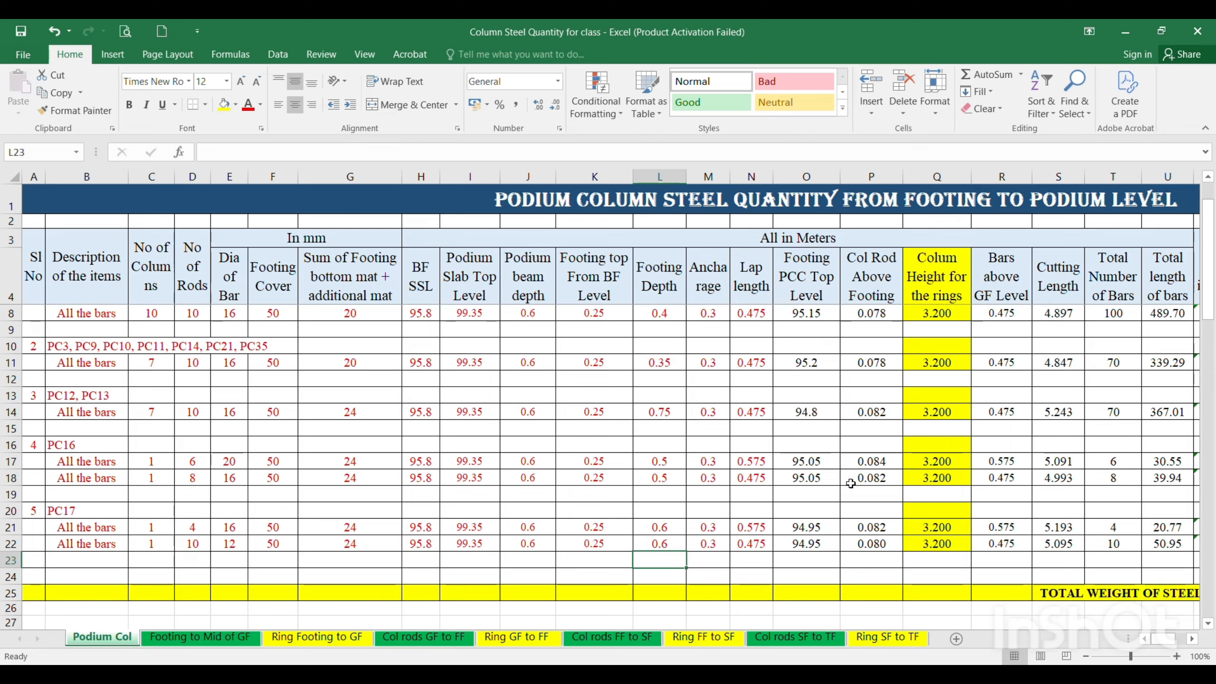
Set the PC17 lap lengths to 0.475 m for the 16 mm bars and 0.35 m for the 12 mm bars.
key(Right)
key(Up)
key(Up)
key(Right)
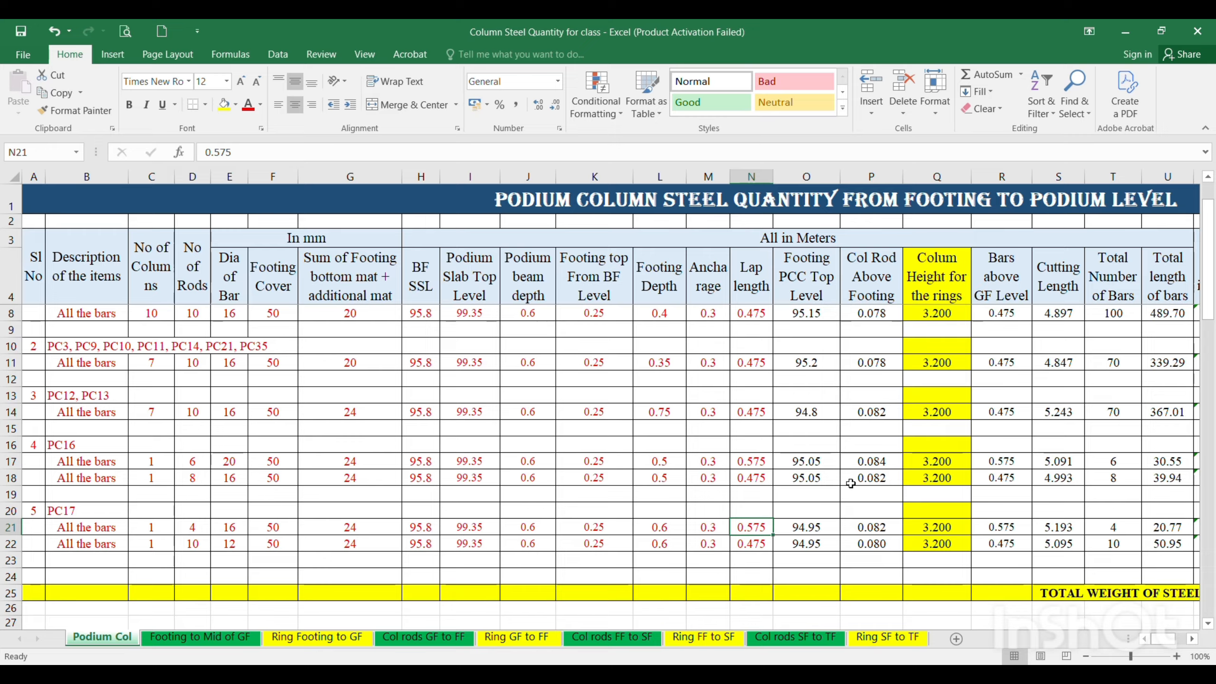
text(.475)
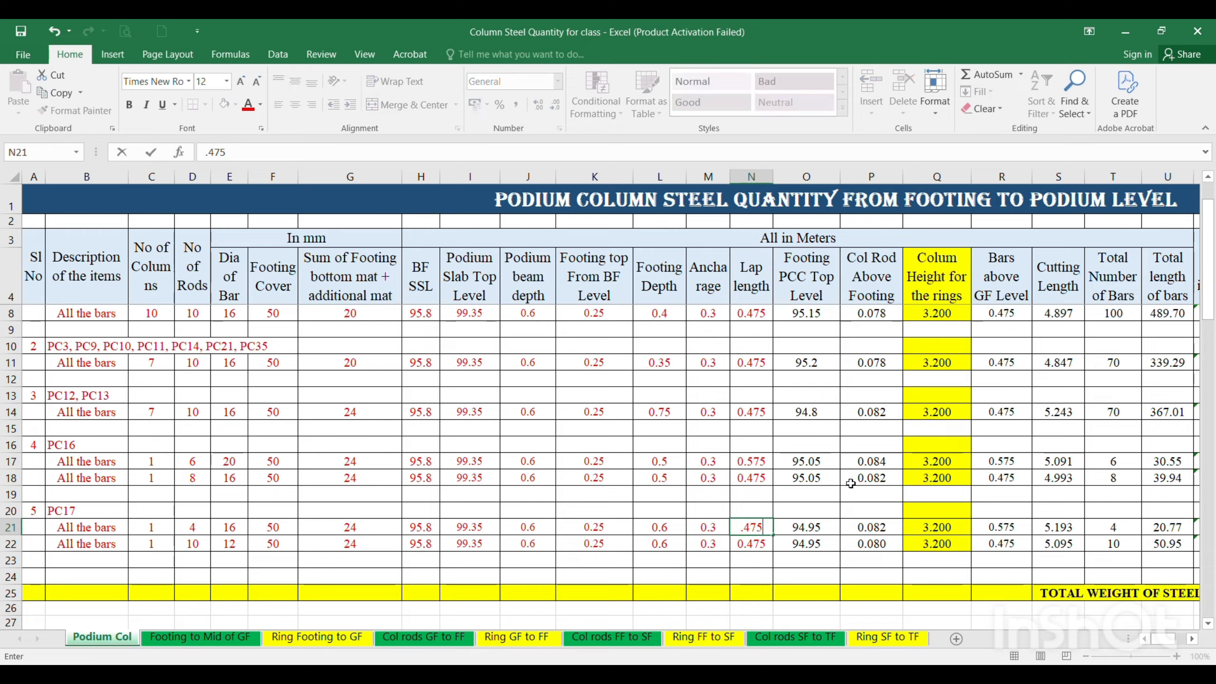
key(Return)
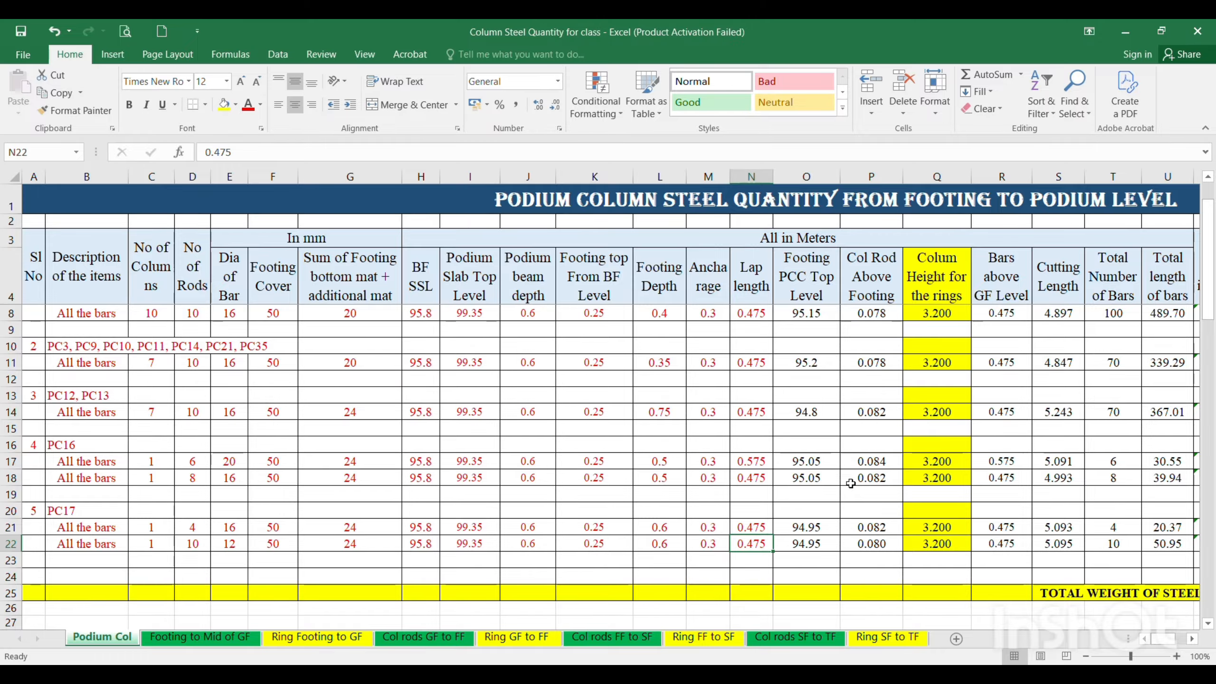
text(.35)
key(Return)
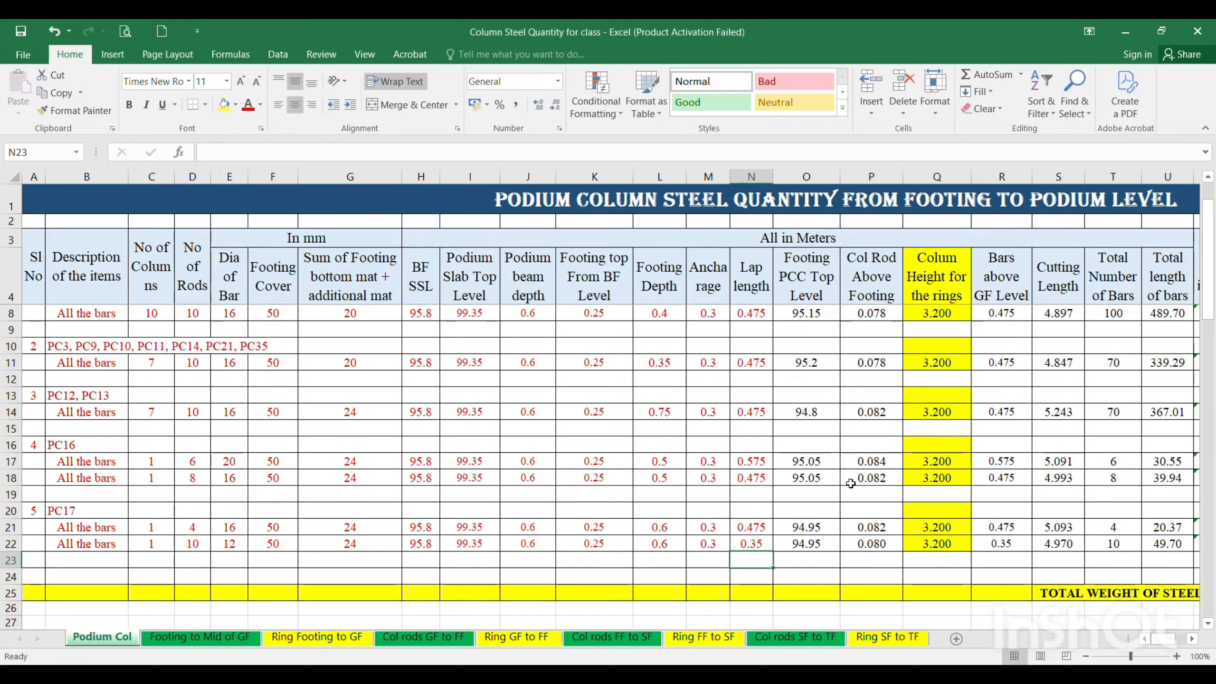
Insert eight blank rows below the PC17 block, starting at row 23, above the total weight row.
scroll(769, 512, down, 1)
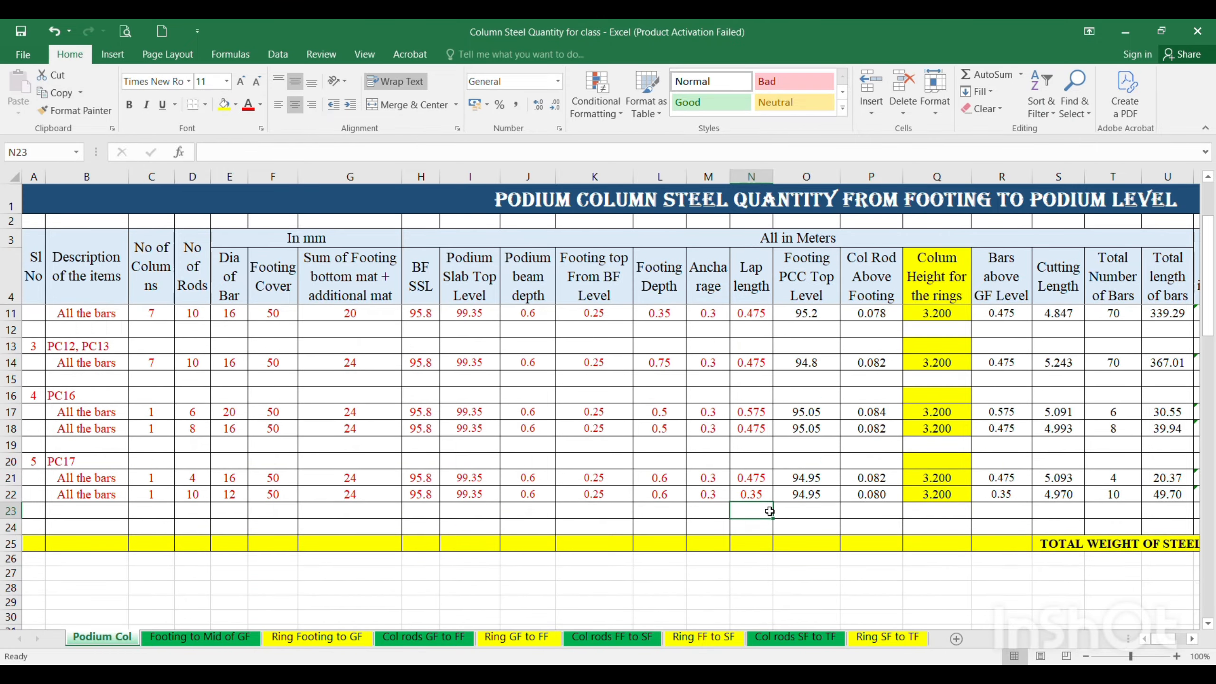
click(16, 514)
right_click(16, 514)
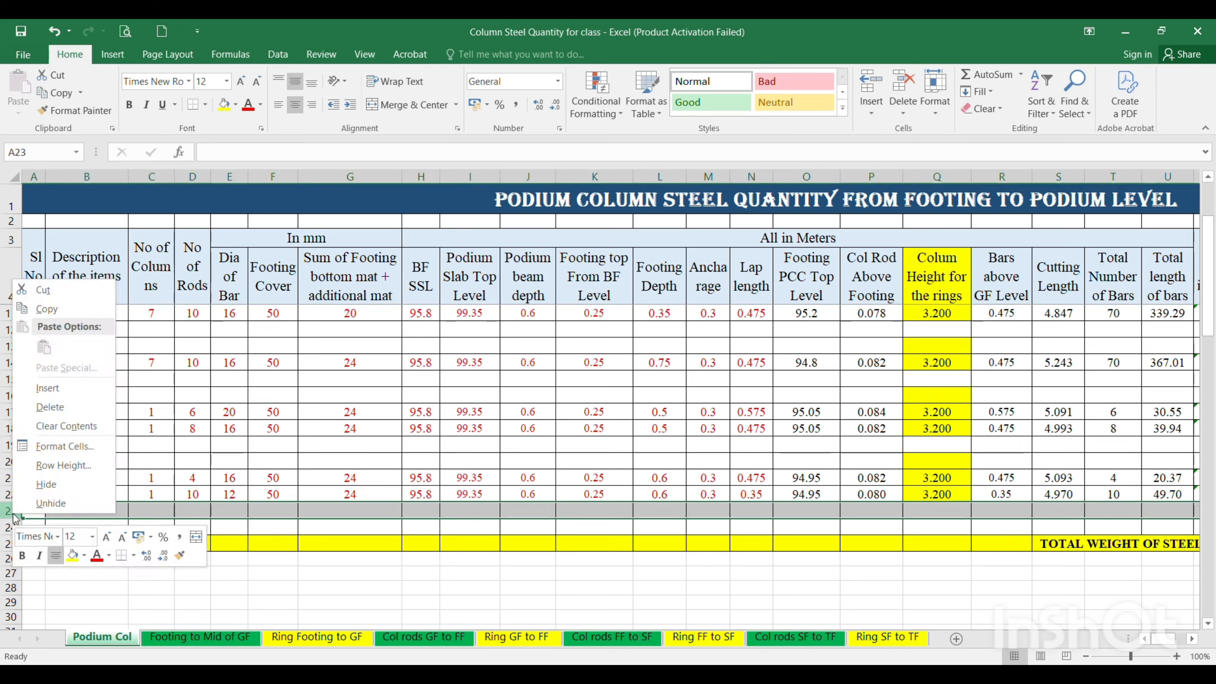
click(67, 388)
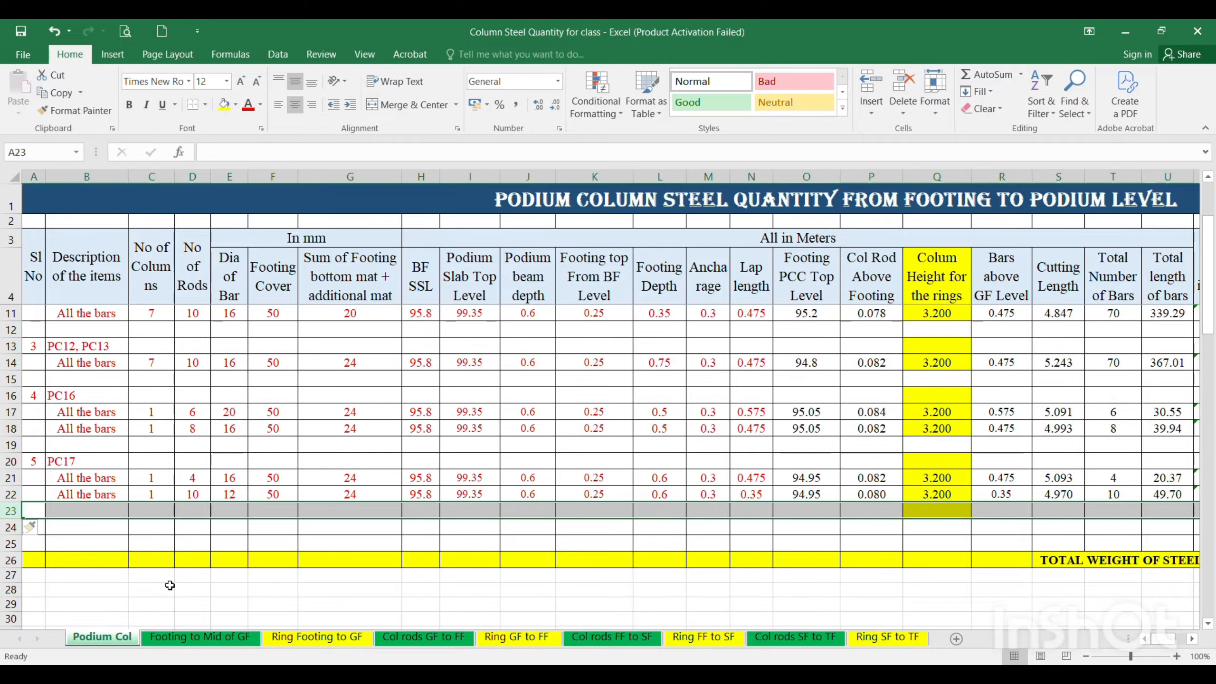
key(F4)
key(F4)
key(F4)
key(F4)
key(F4)
key(F4)
key(F4)
key(F4)
click(422, 576)
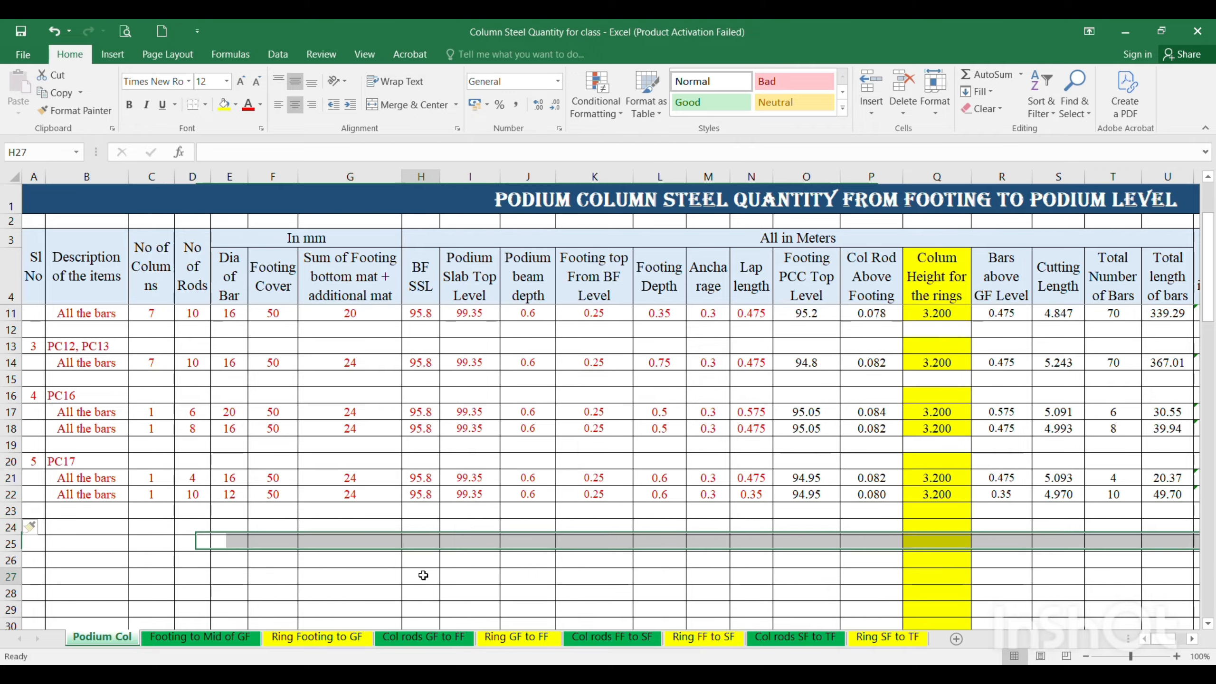
scroll(82, 496, down, 2)
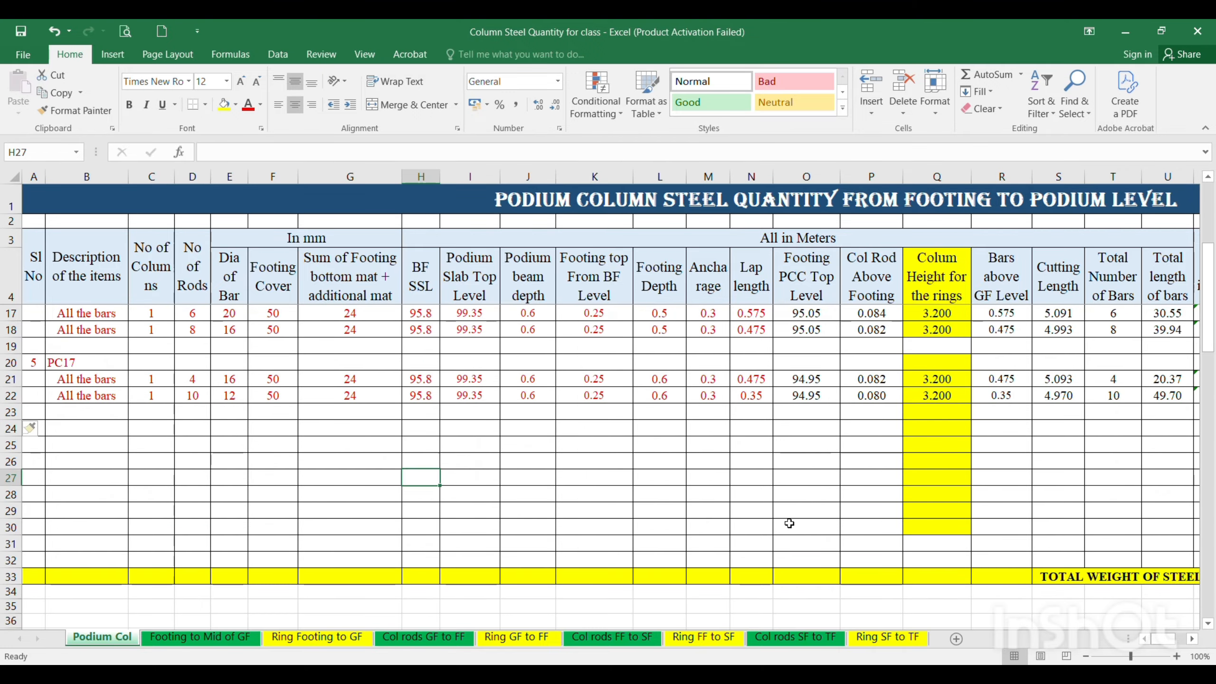
Switch to AutoCAD and check the PC17, PC20 section in the All Columns drawing's column schedule.
click(823, 650)
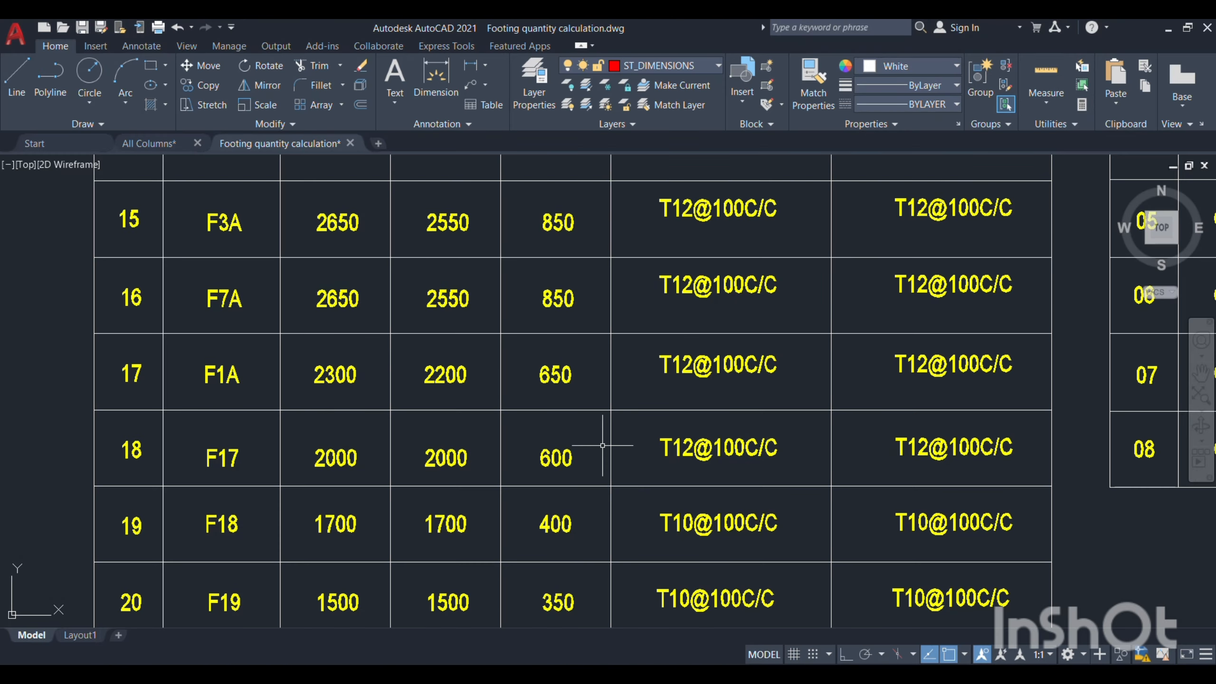
scroll(611, 448, down, 5)
scroll(565, 377, down, 4)
click(149, 144)
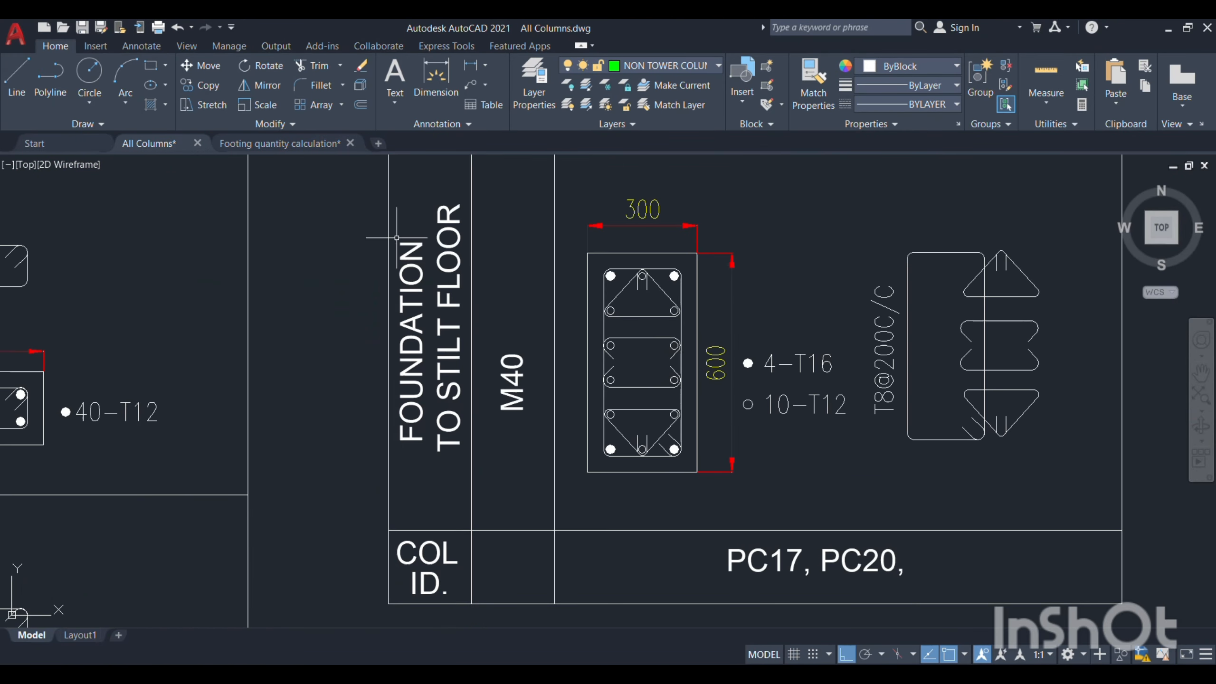
scroll(808, 426, down, 2)
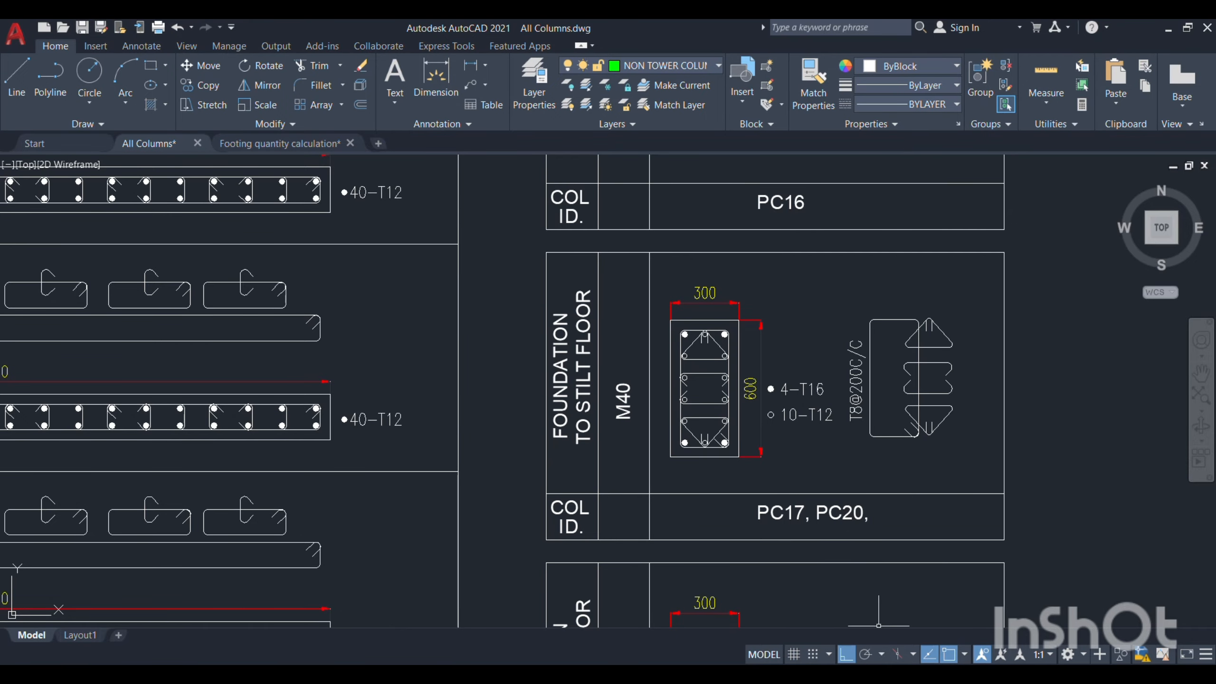
mouse_move(834, 672)
click(814, 627)
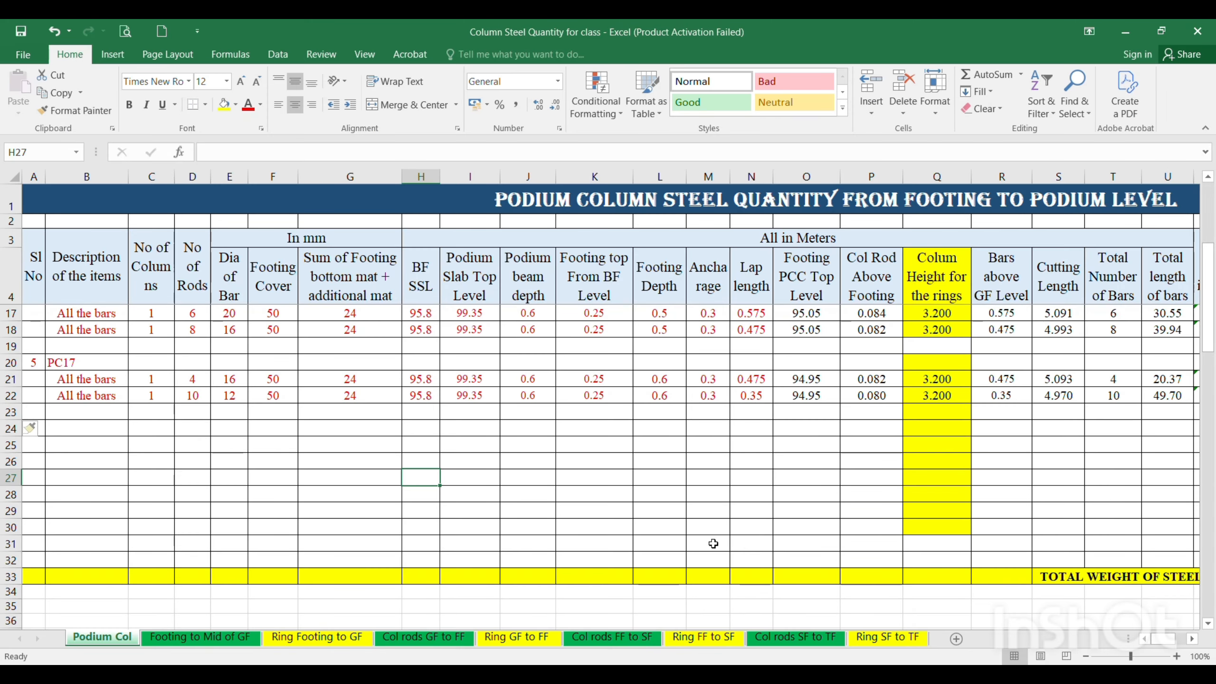
Switch to the All Columns drawing in AutoCAD and locate column PC20 on the column layout plan.
mouse_move(784, 673)
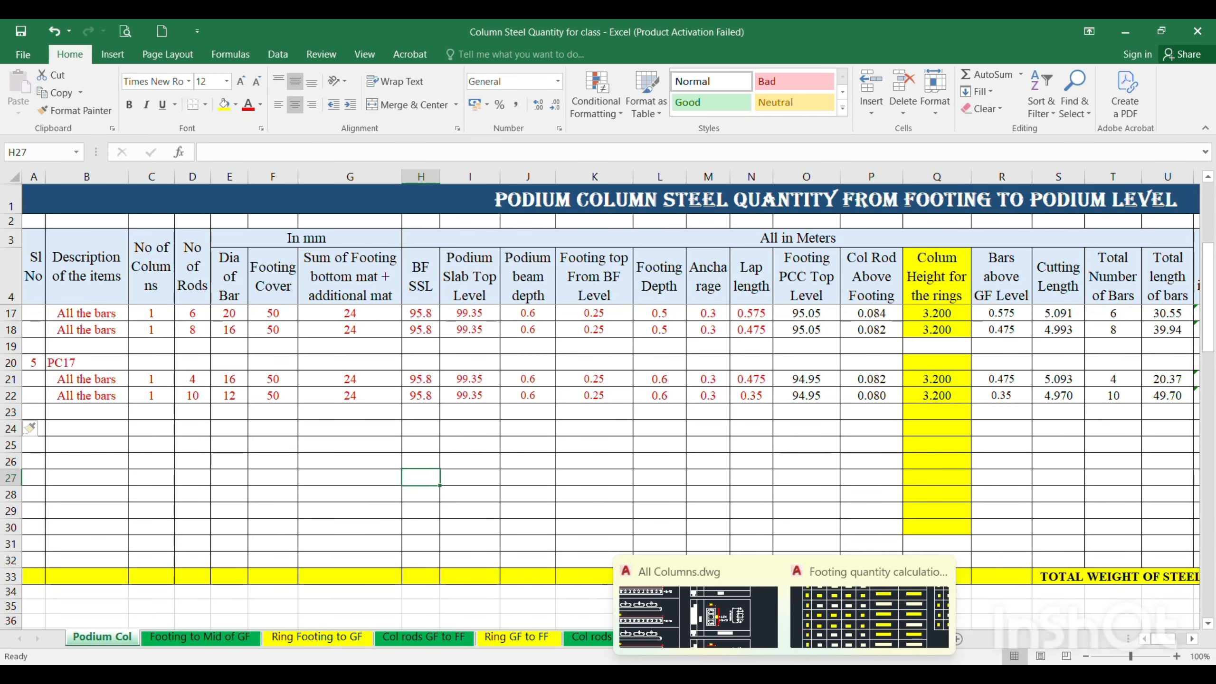
click(706, 618)
scroll(857, 551, down, 5)
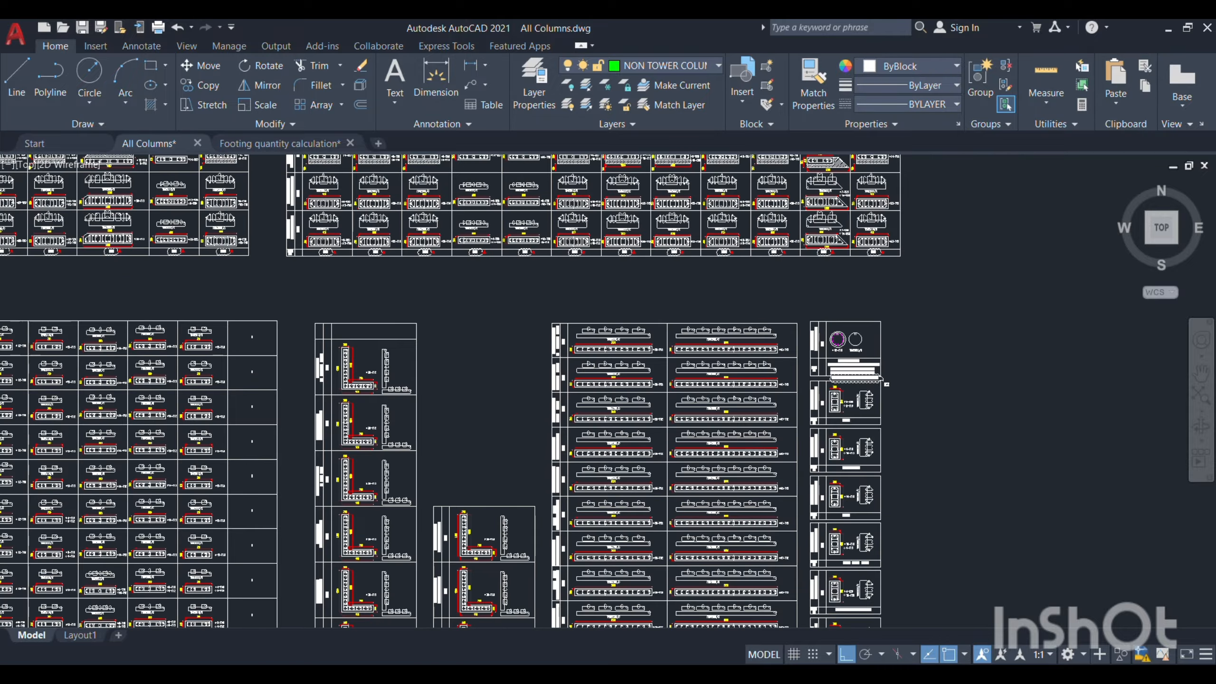
scroll(910, 479, down, 5)
scroll(506, 423, up, 10)
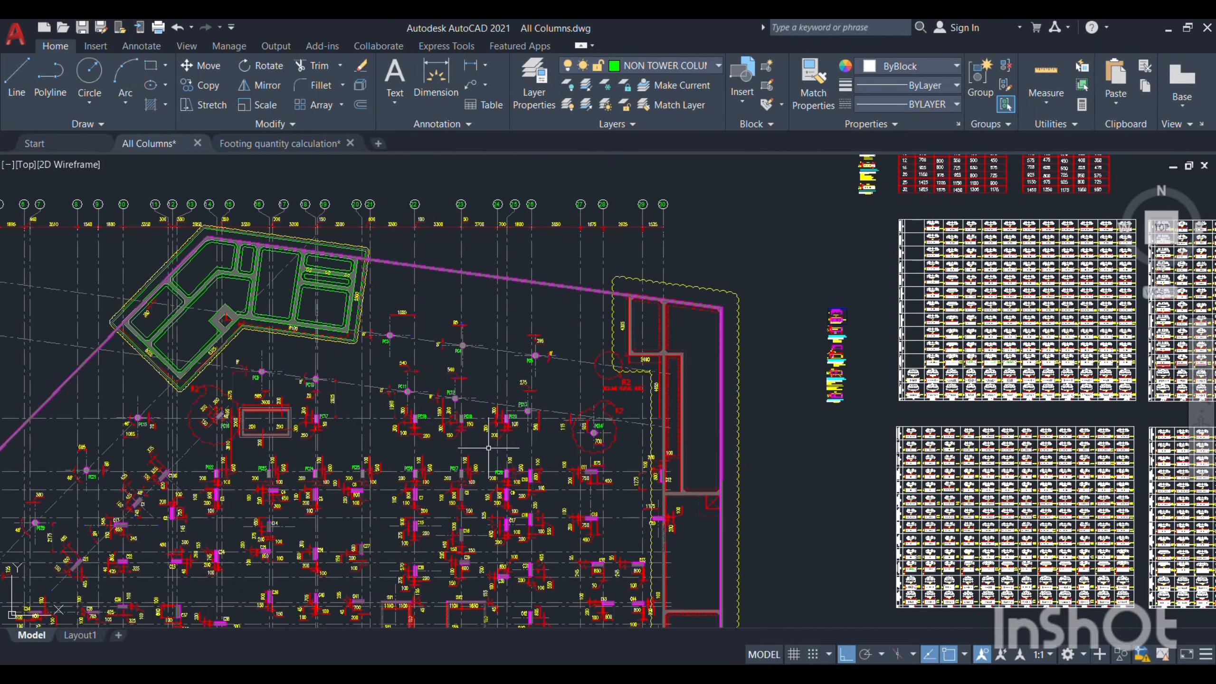
scroll(507, 423, up, 2)
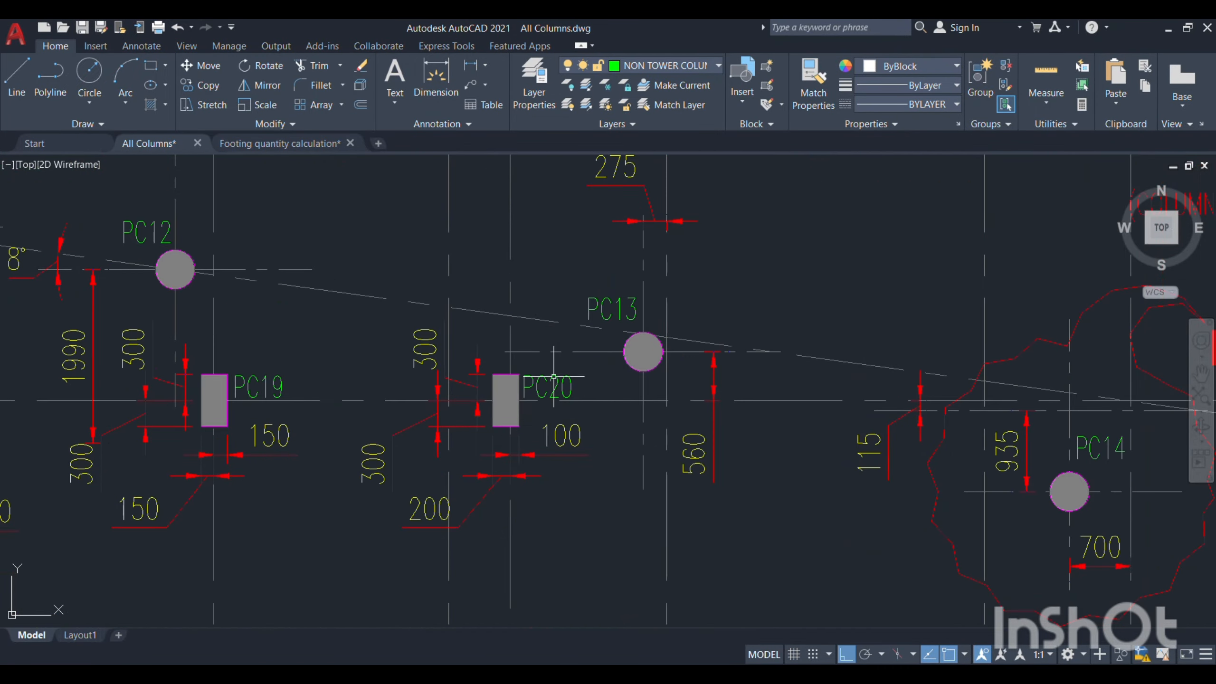
Compare the footing layout in the Footing quantity calculation drawing with the column layout to identify the footing under PC20.
click(258, 144)
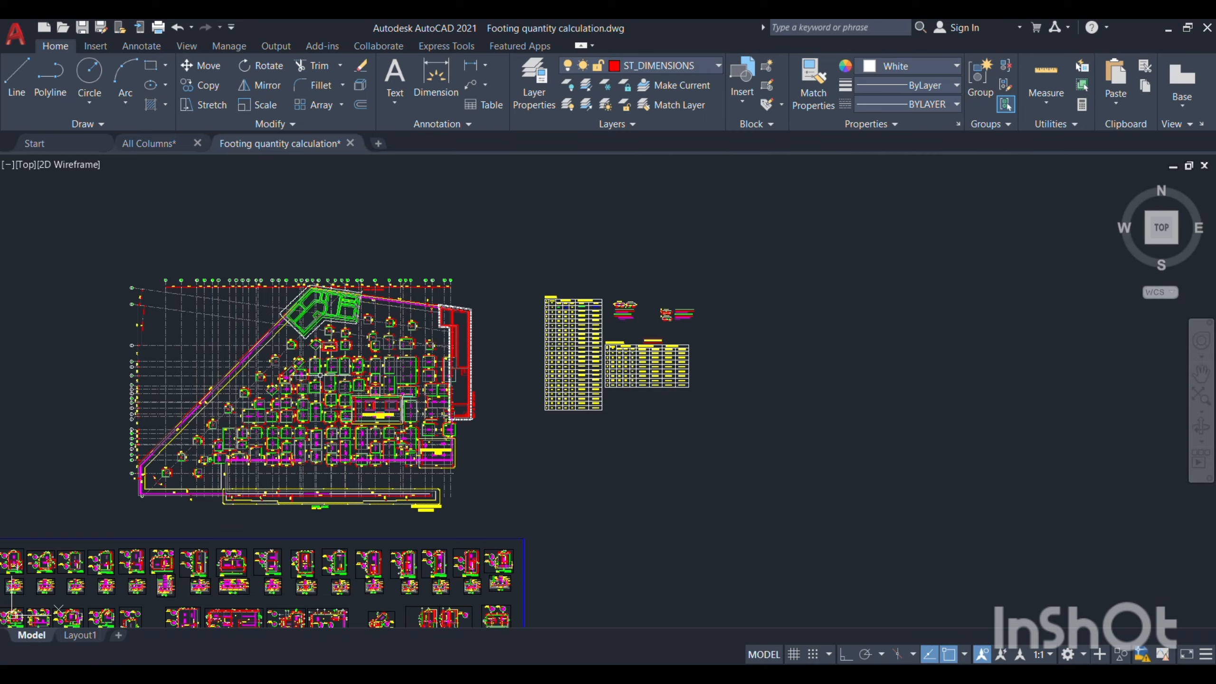
scroll(373, 359, up, 5)
scroll(414, 333, up, 4)
drag(417, 332, 511, 482)
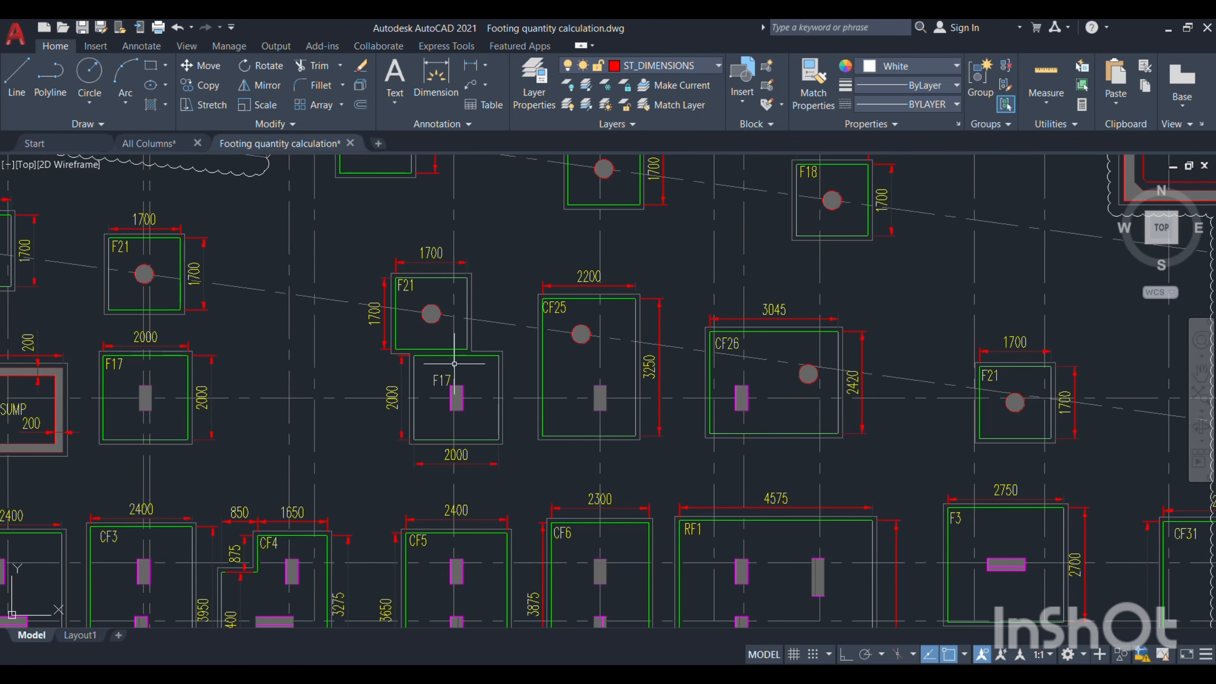
drag(799, 408, 640, 426)
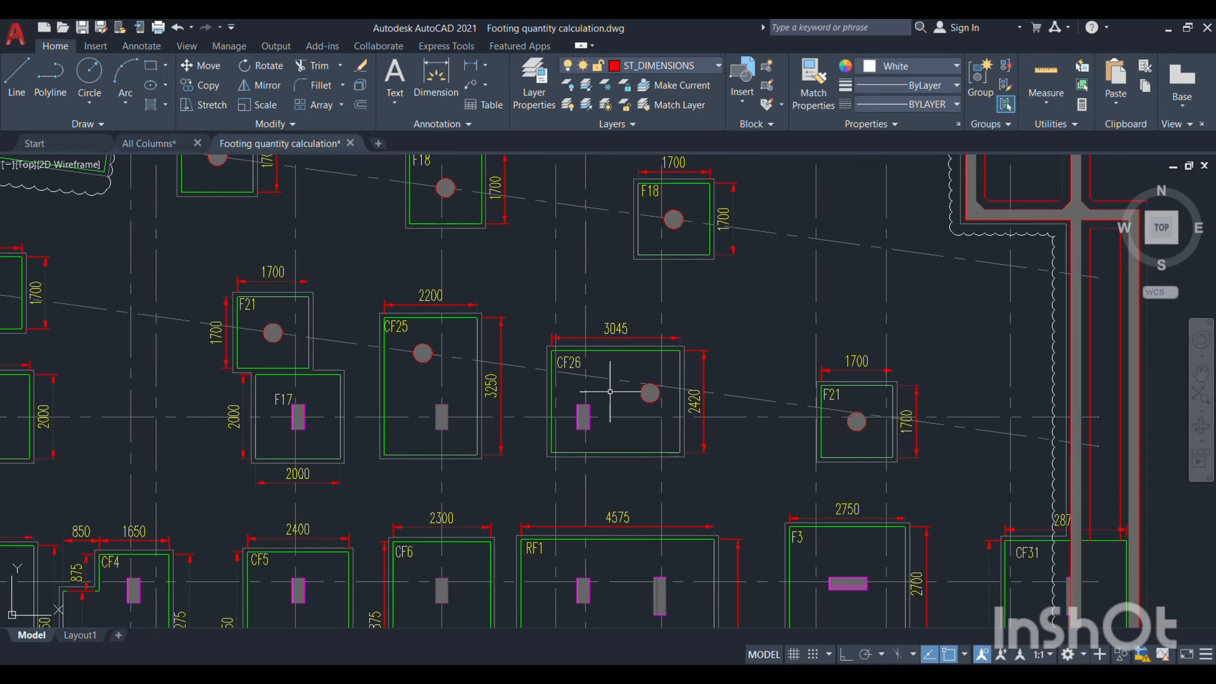
click(143, 144)
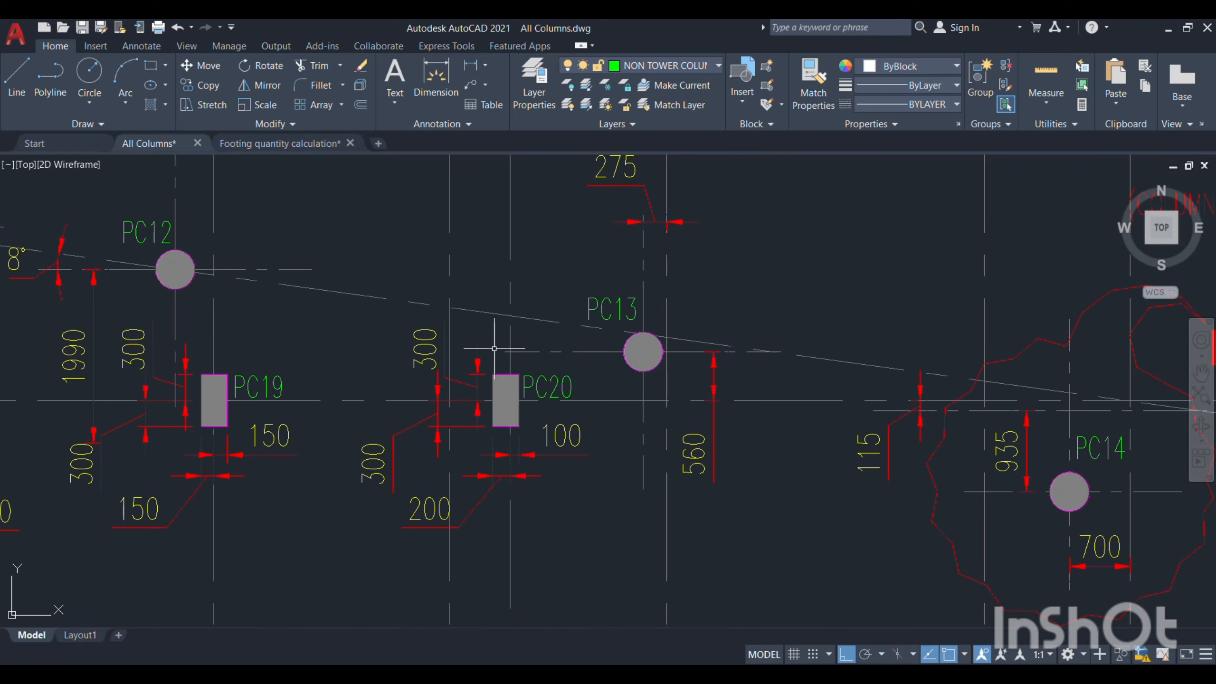
scroll(562, 413, down, 3)
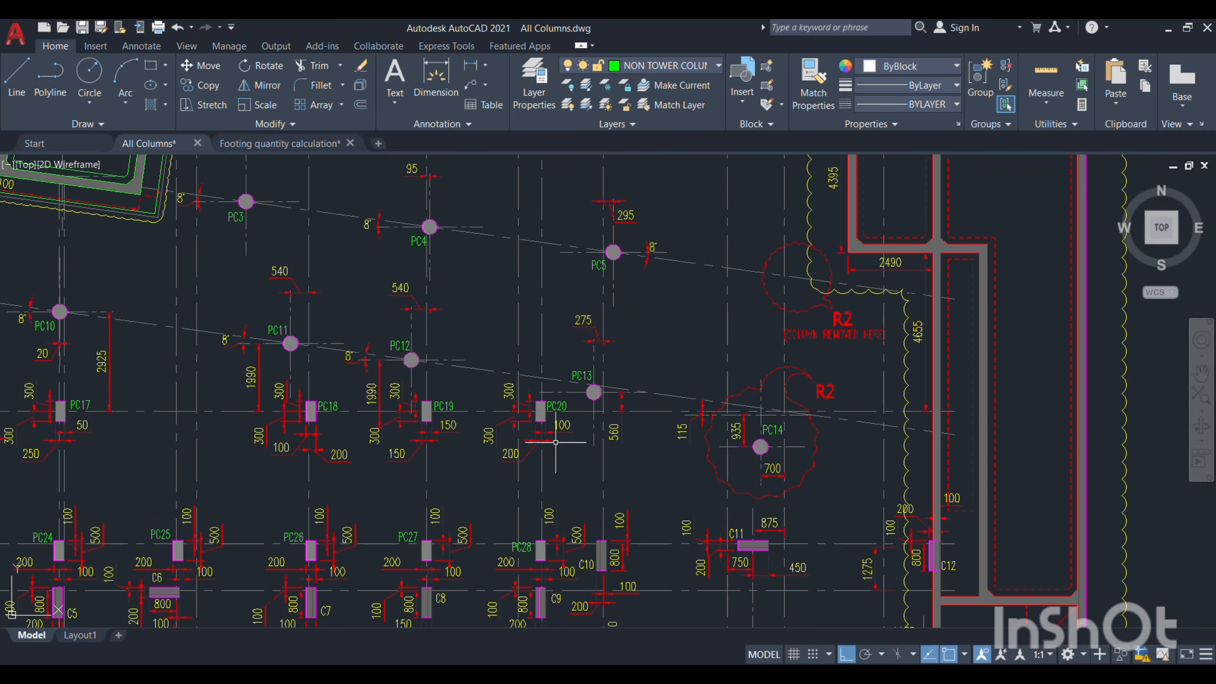
scroll(534, 404, up, 2)
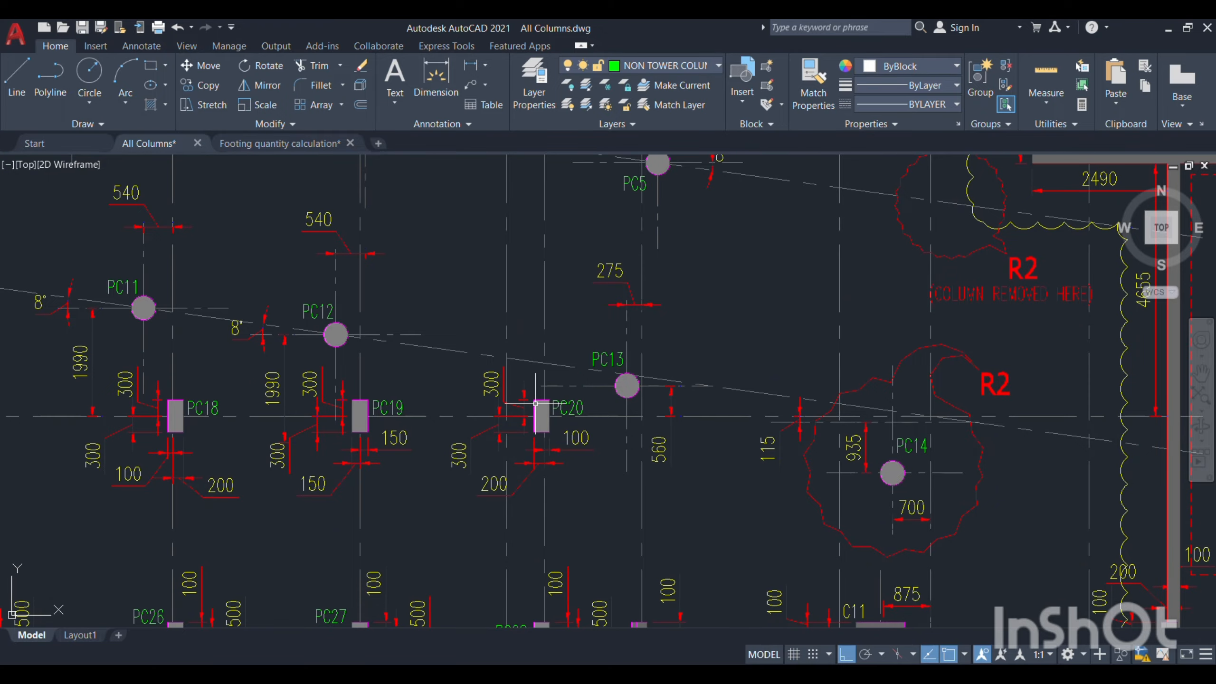
Look up the depth of footing CF26 in the combined footing schedule of the Footing quantity calculation drawing.
click(279, 144)
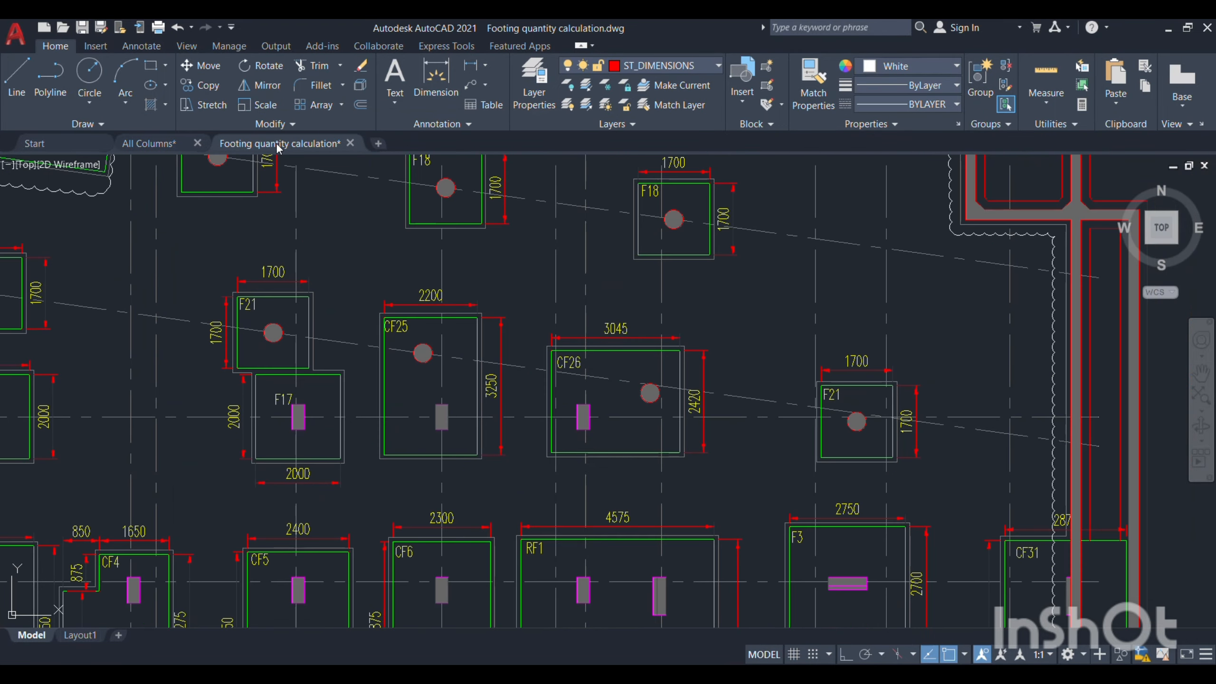
scroll(663, 426, down, 10)
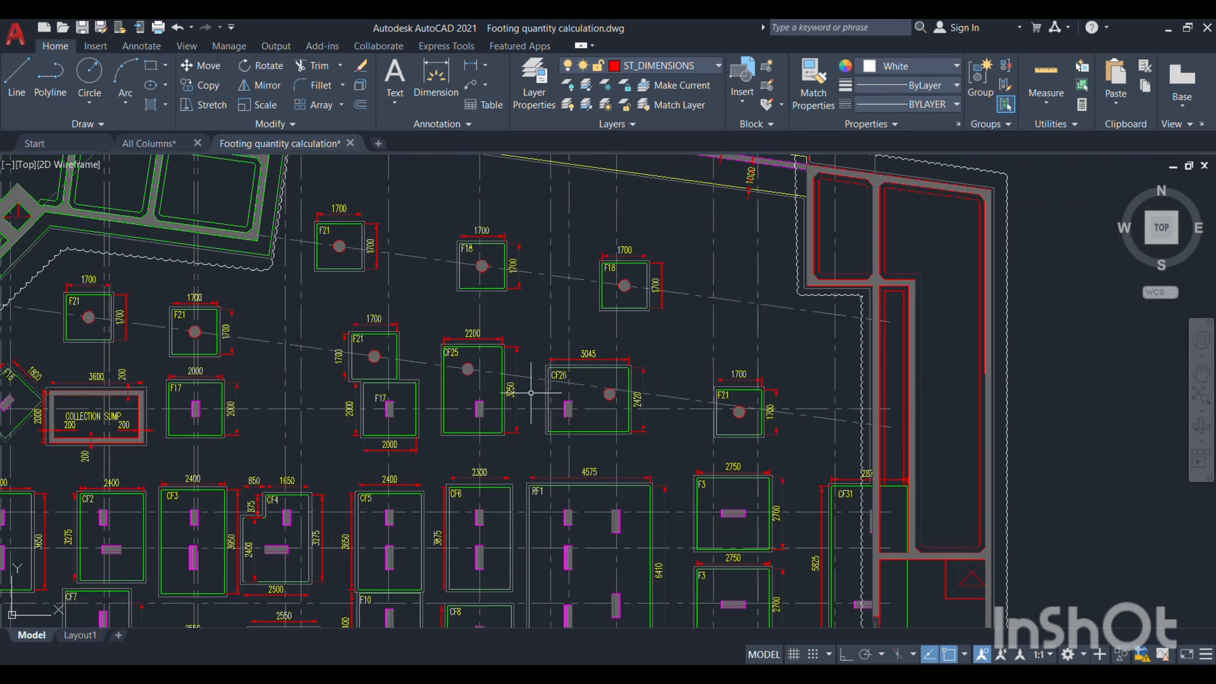
scroll(699, 416, up, 10)
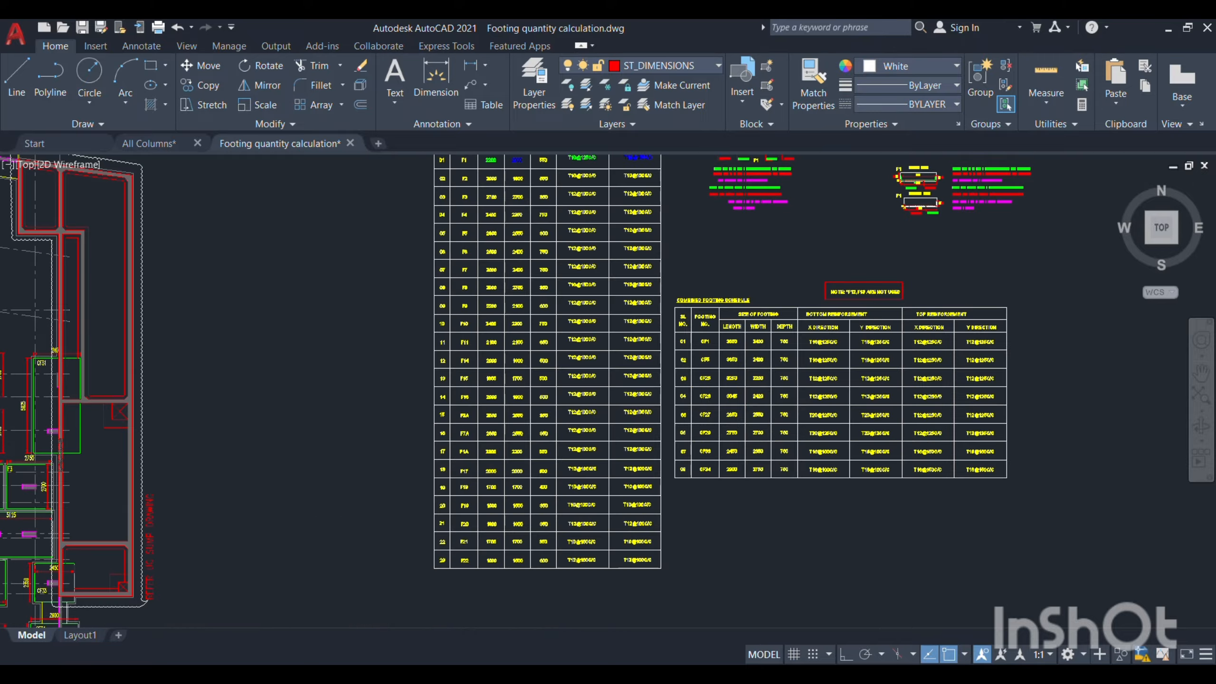
drag(940, 366, 557, 396)
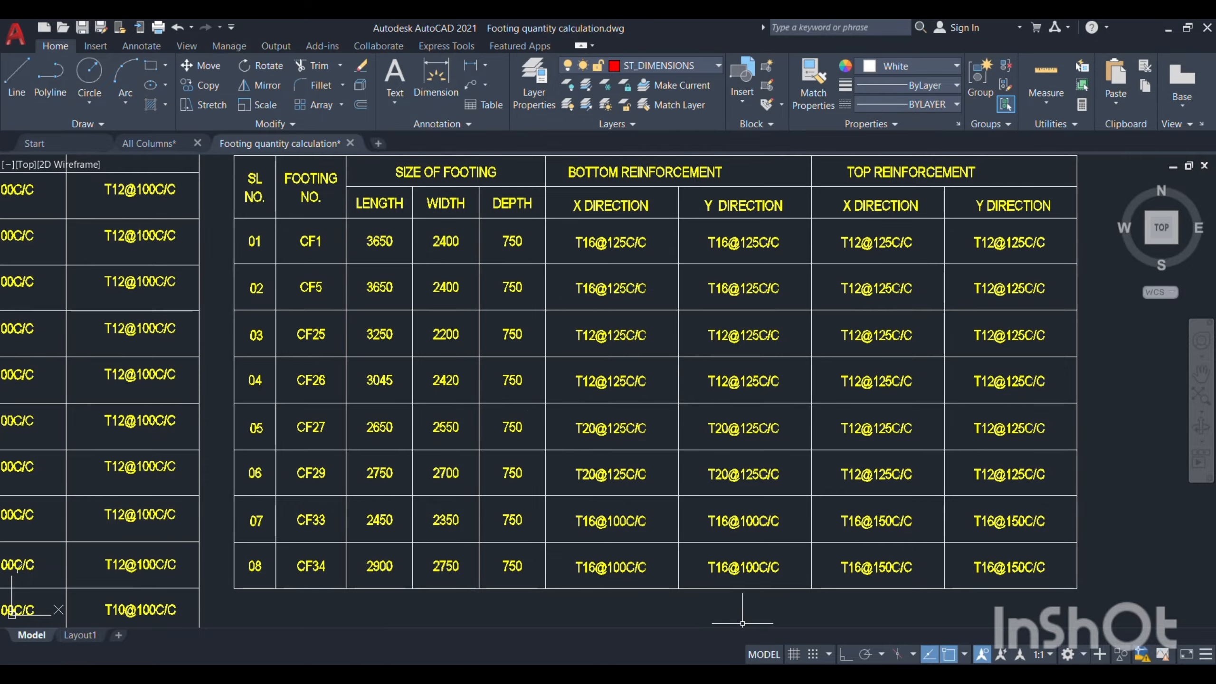
Return to Excel, copy the PC17 block in rows 20 to 22 and insert the copied rows at row 24.
mouse_move(789, 662)
click(819, 589)
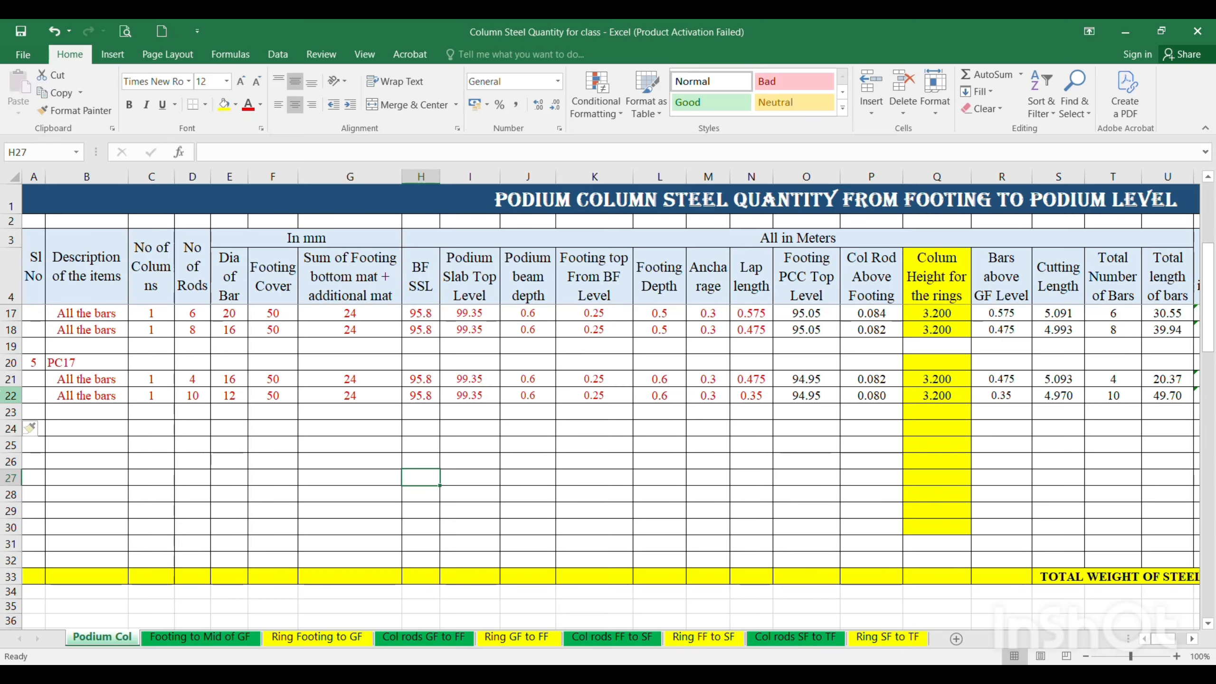
drag(13, 362, 9, 396)
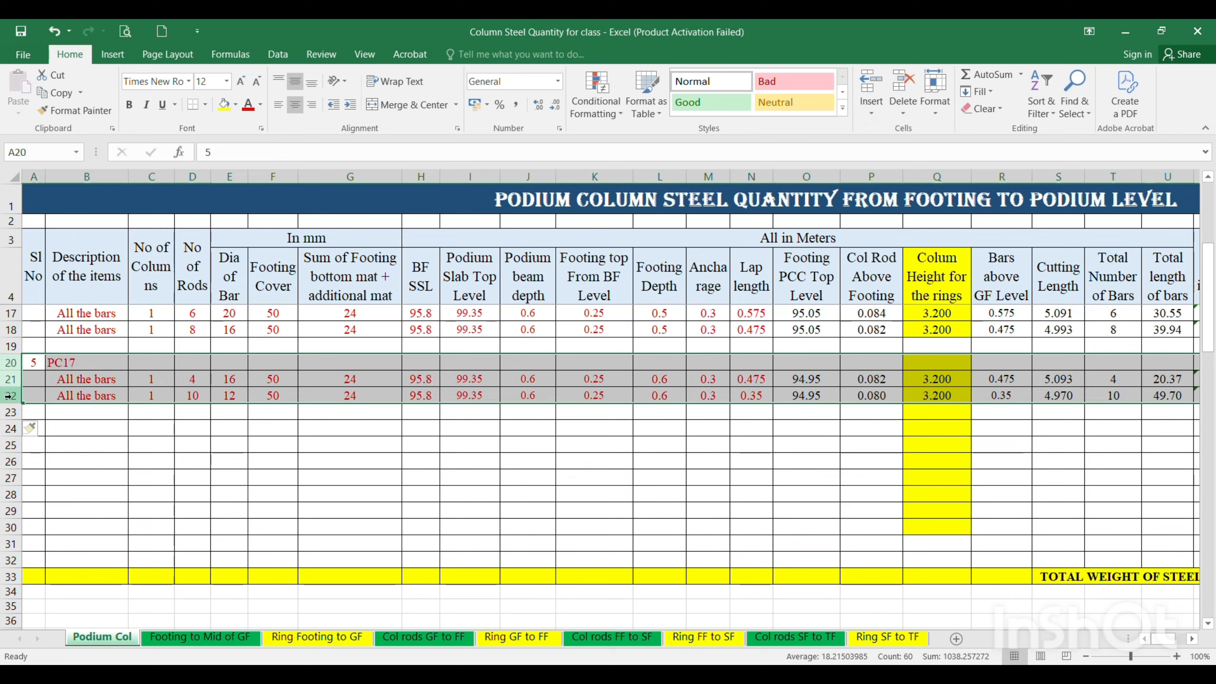
key(ctrl+c)
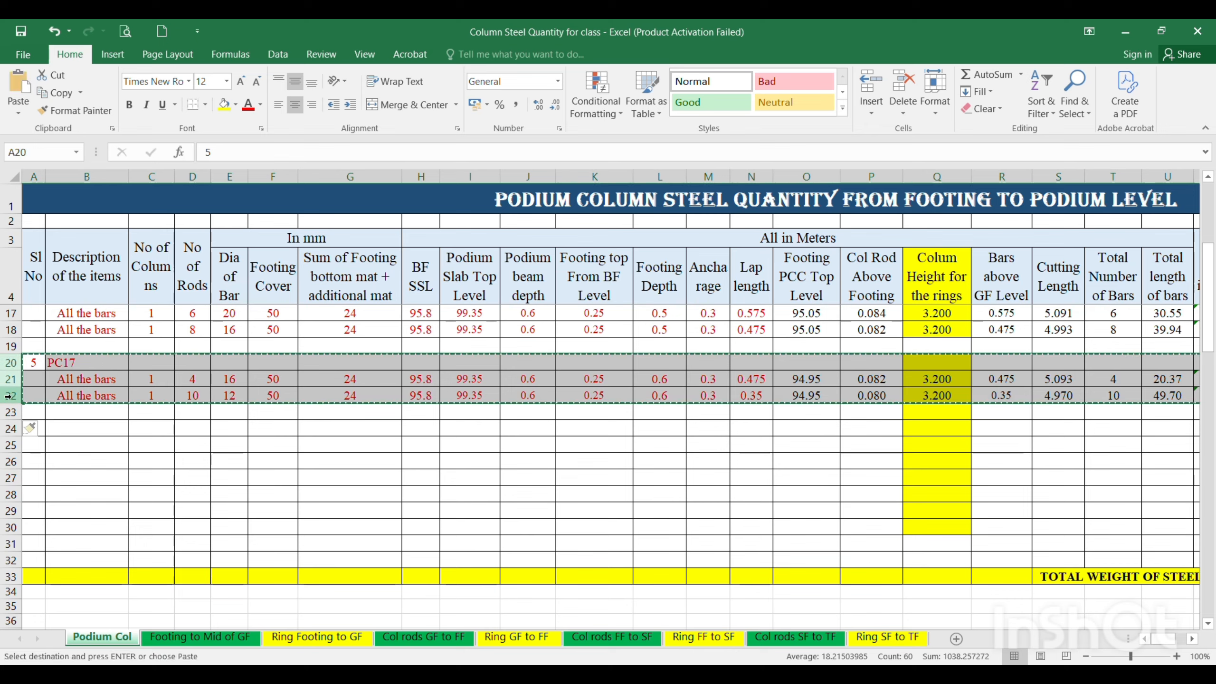
click(13, 429)
right_click(13, 429)
click(57, 322)
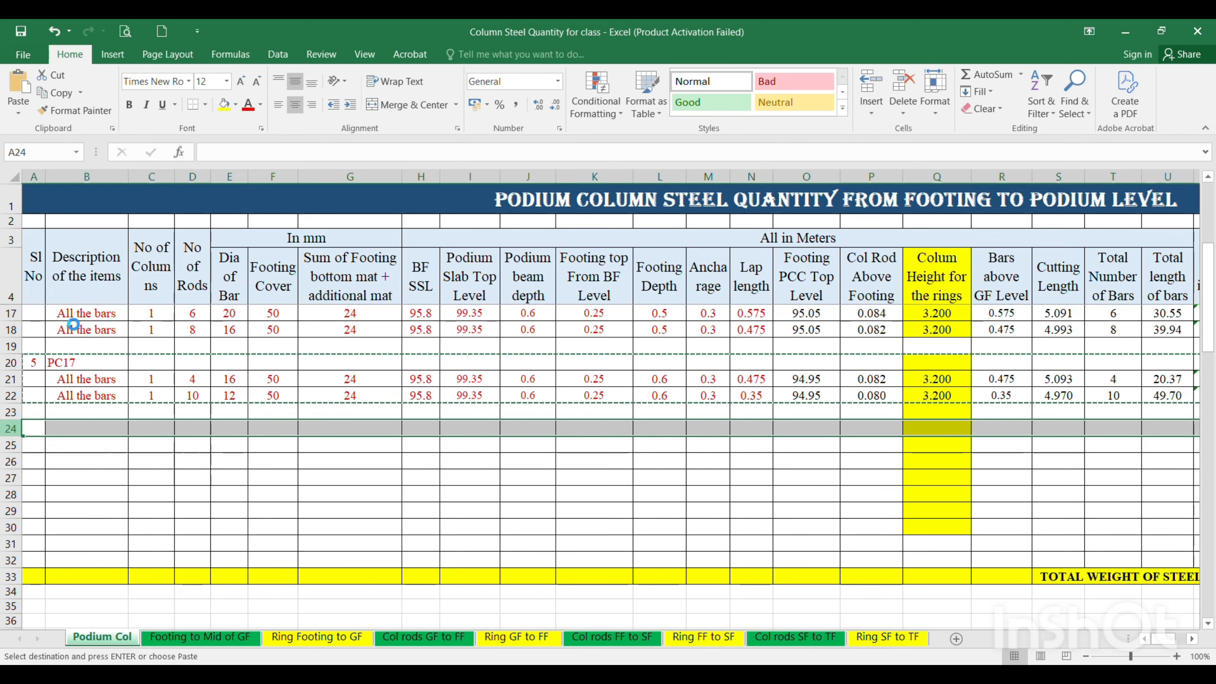
Set the copied block's serial number to 6 and its description to PC20.
click(39, 429)
text(6)
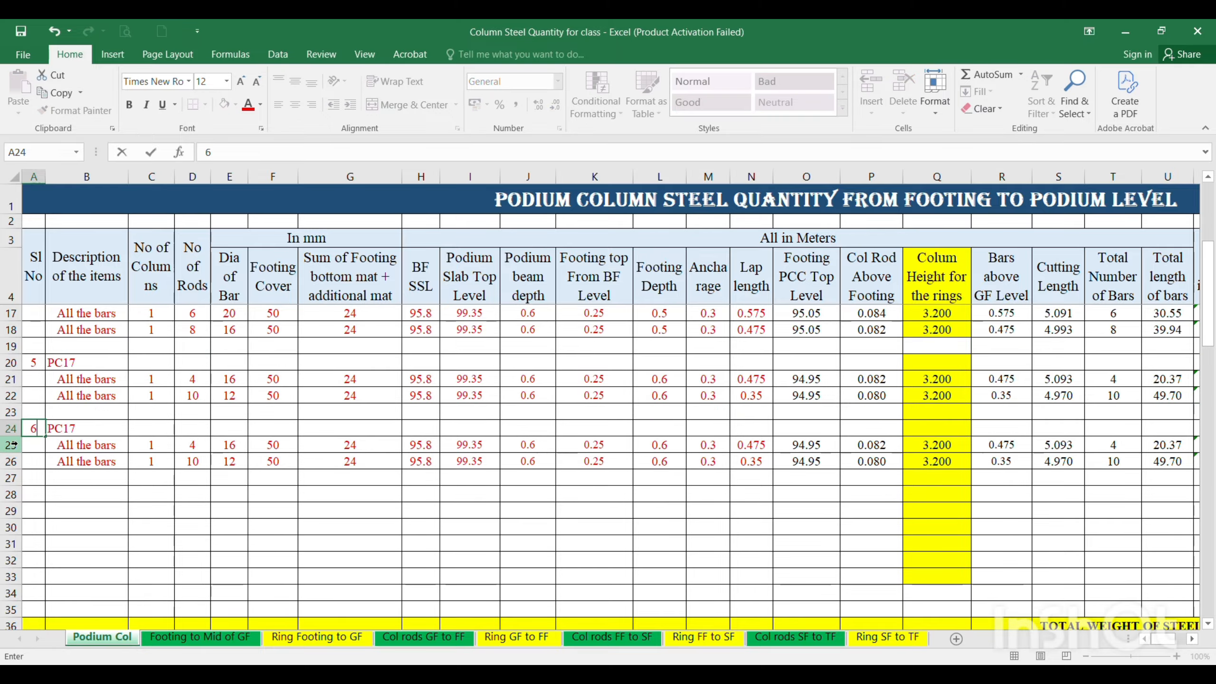
key(Tab)
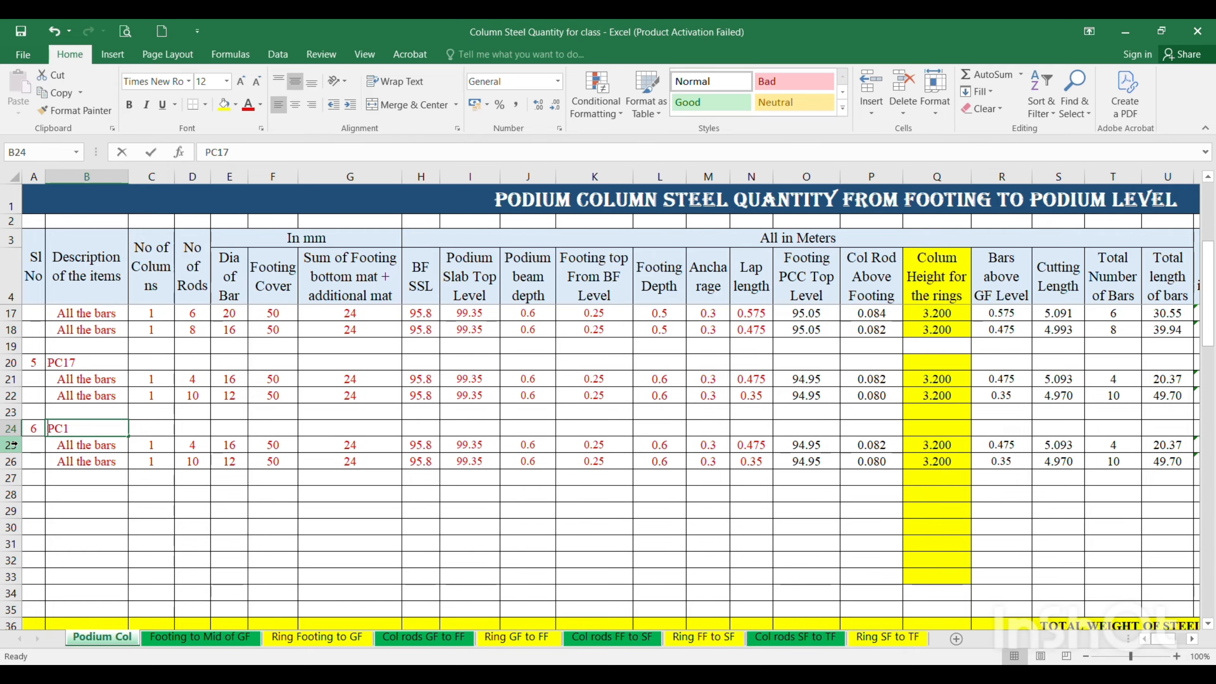
text(PC2)
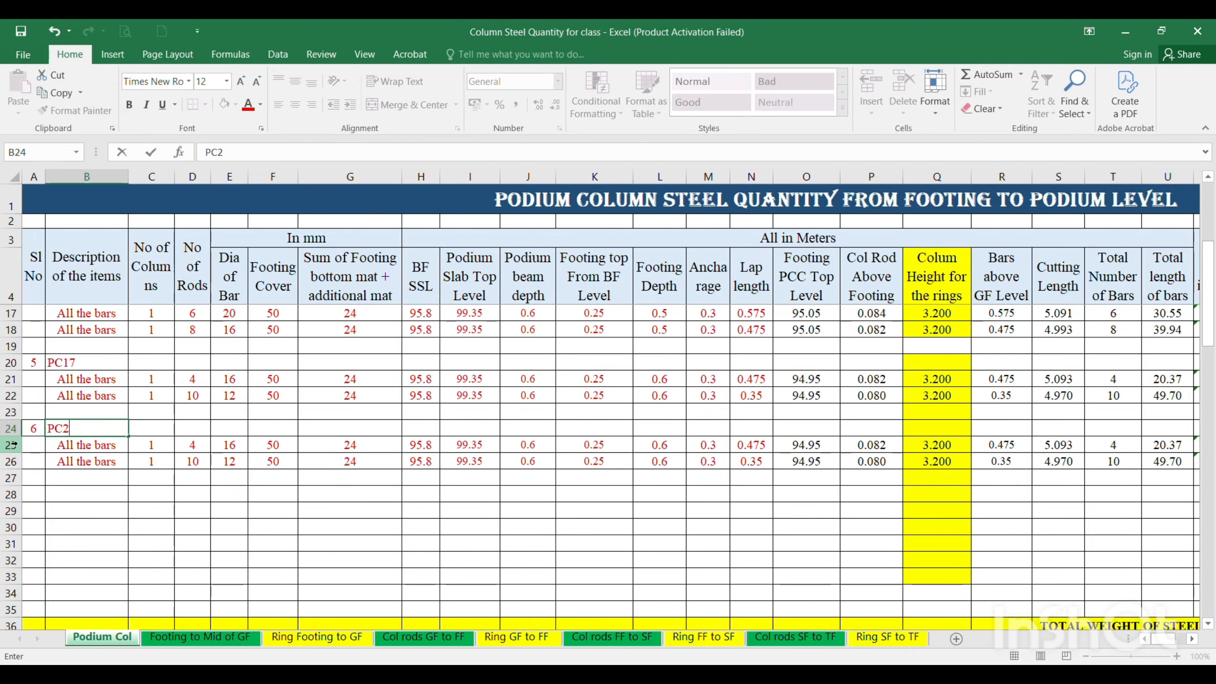
text(0)
key(Down)
key(Right)
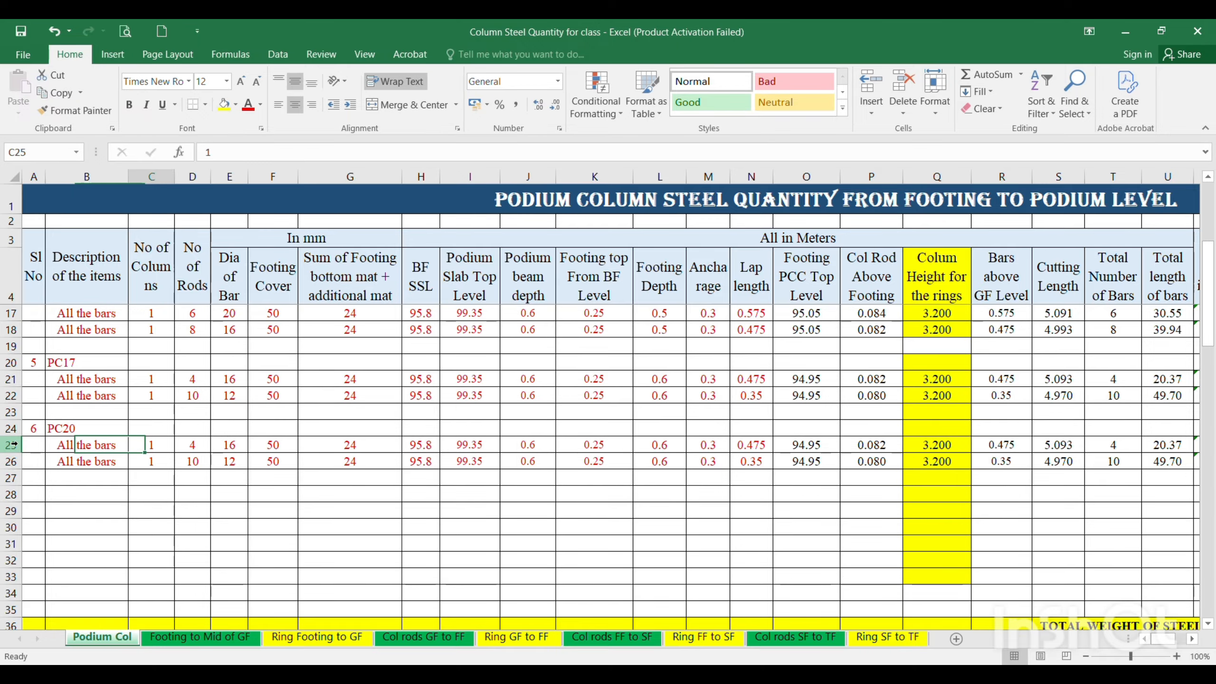
key(Right)
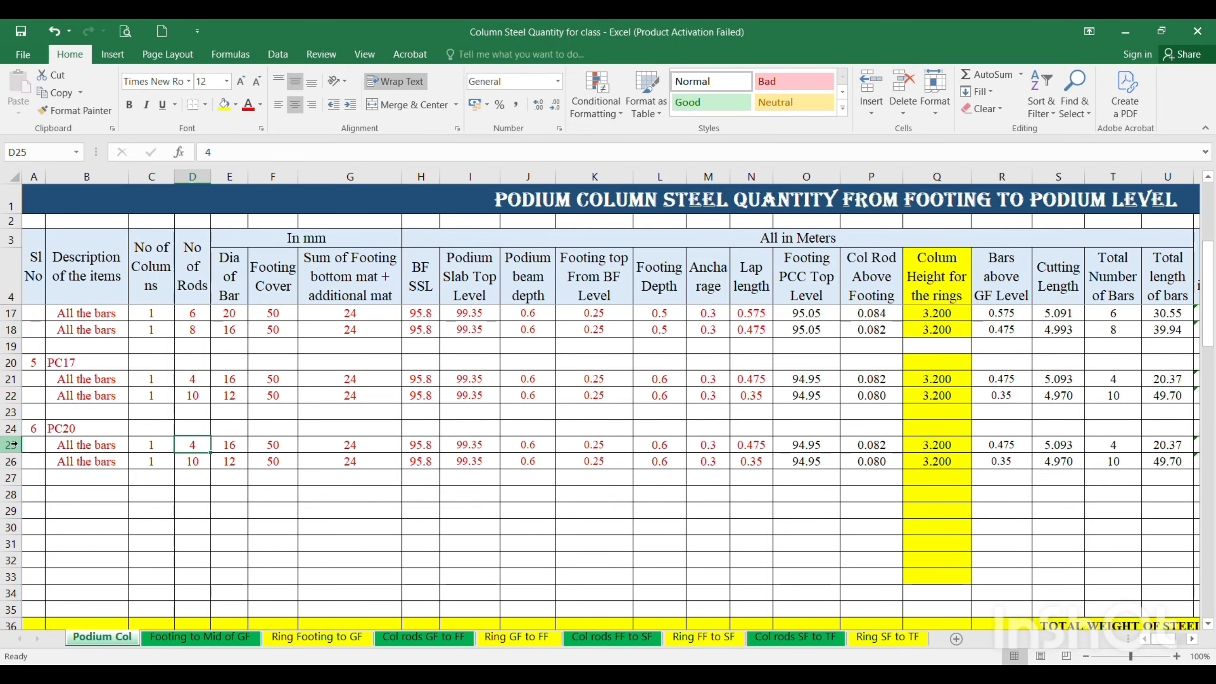
Check PC20's bar numbers and diameters in AutoCAD's All Columns schedule and return to Excel.
key(alt+Tab)
scroll(613, 429, up, 5)
drag(704, 515, 713, 435)
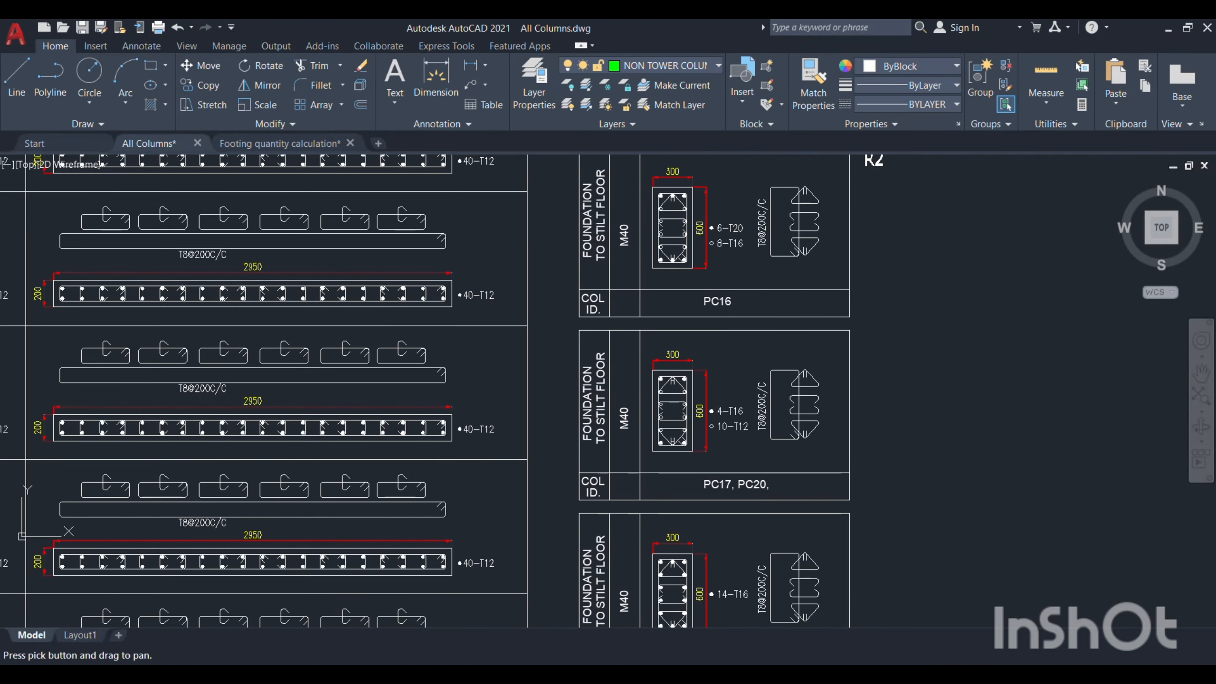
scroll(733, 433, up, 2)
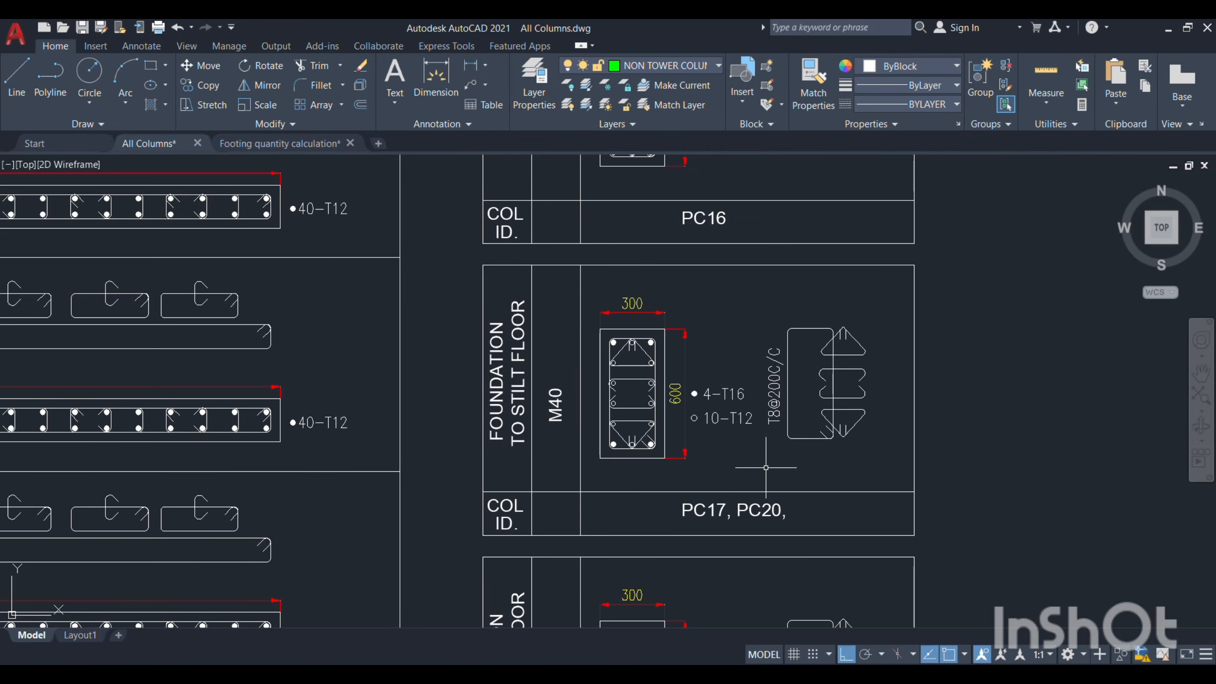
key(alt+Tab)
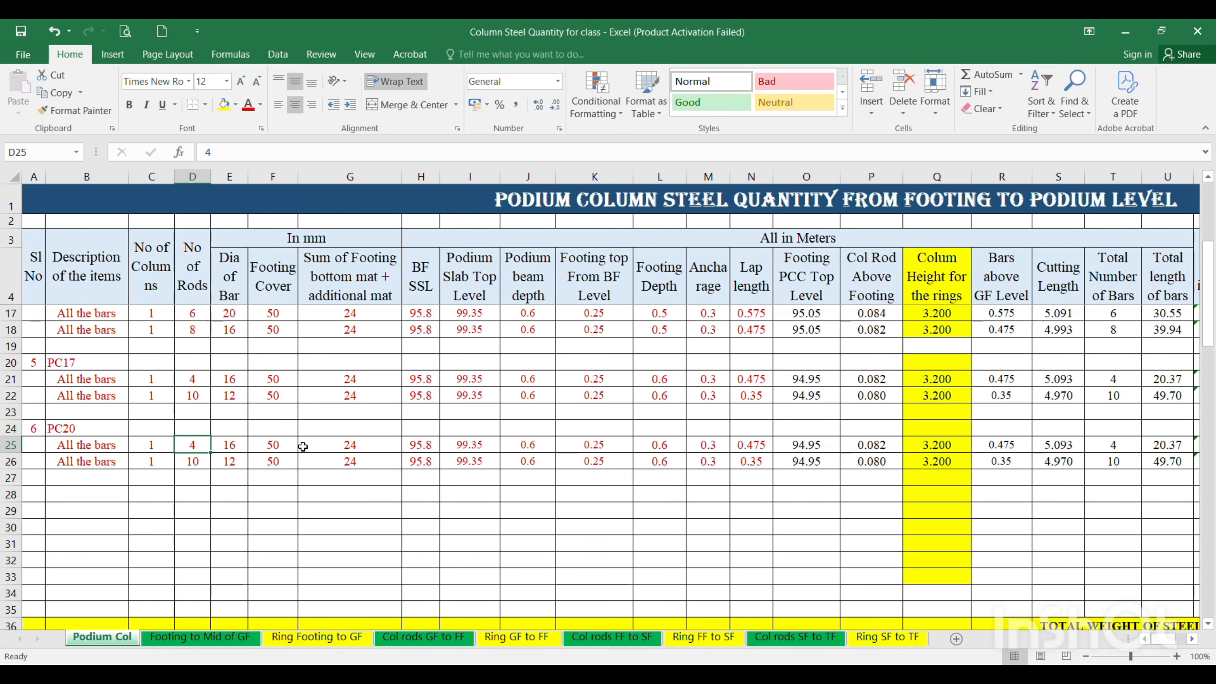
Set the footing depth to 0.75 m in both PC20 rows.
click(353, 446)
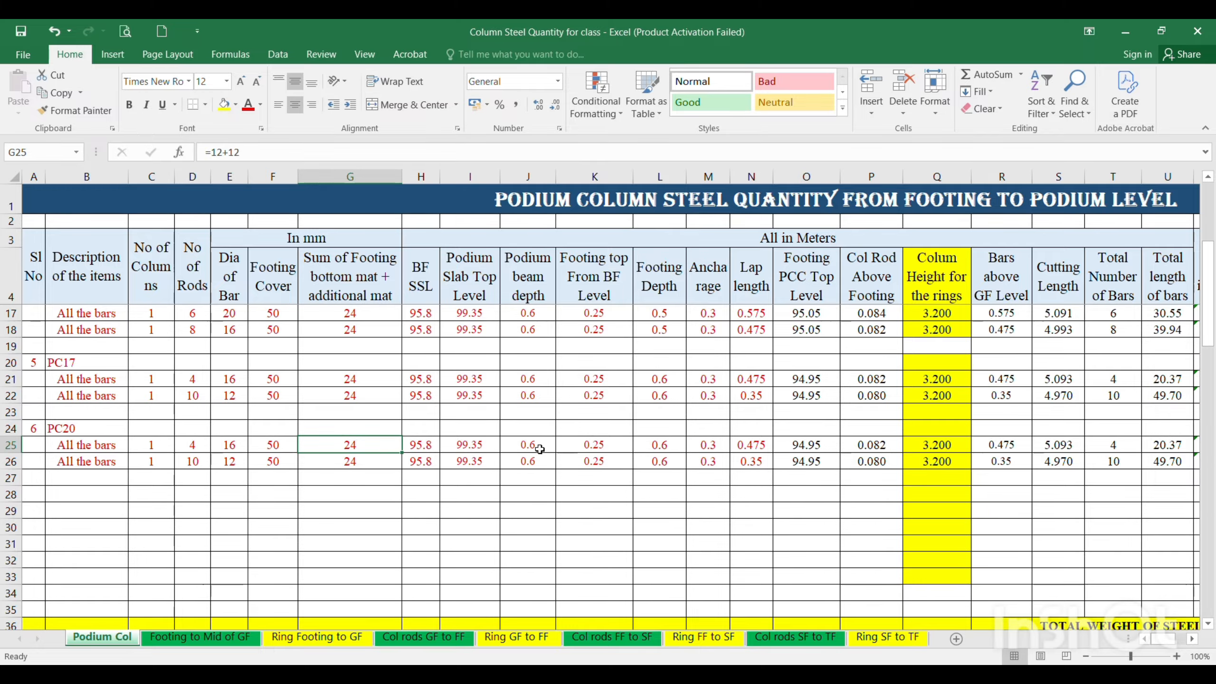
click(681, 447)
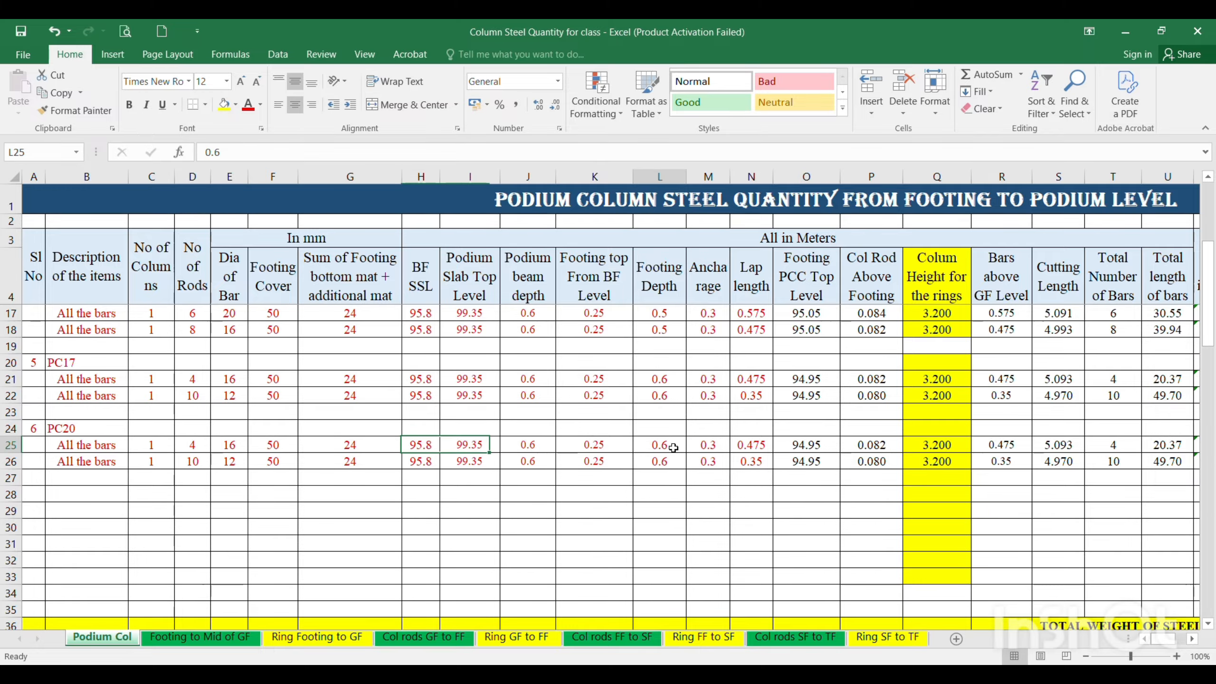
text(.75)
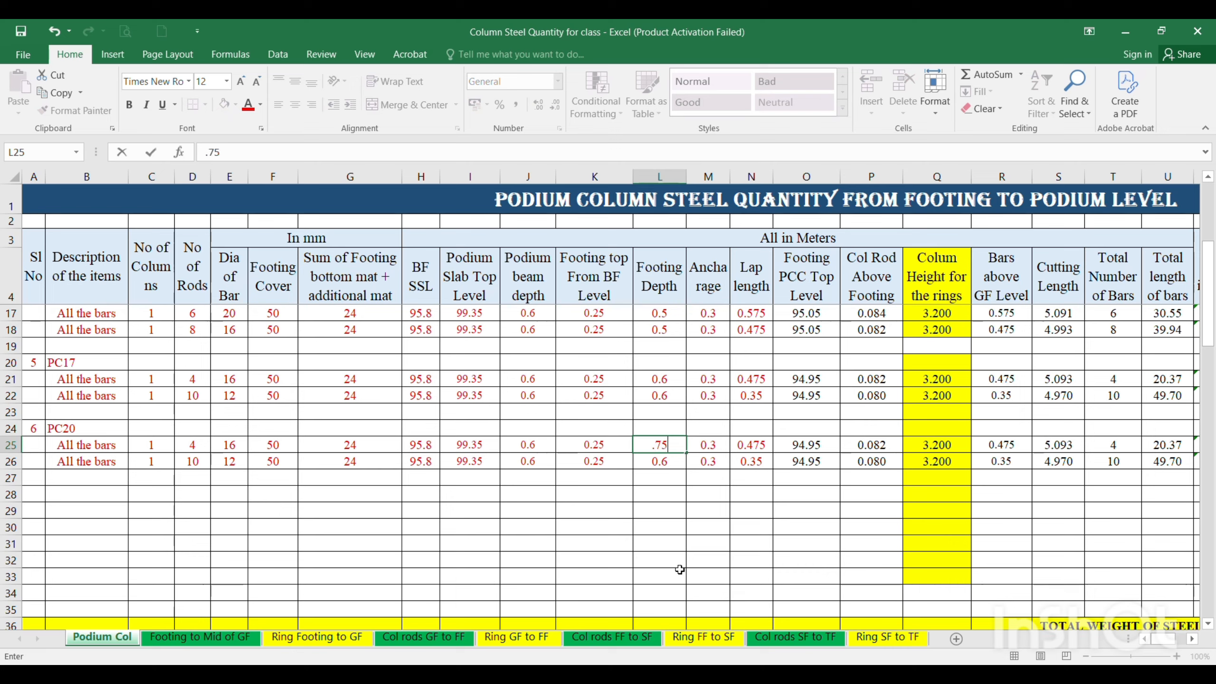
key(Return)
text(0.75)
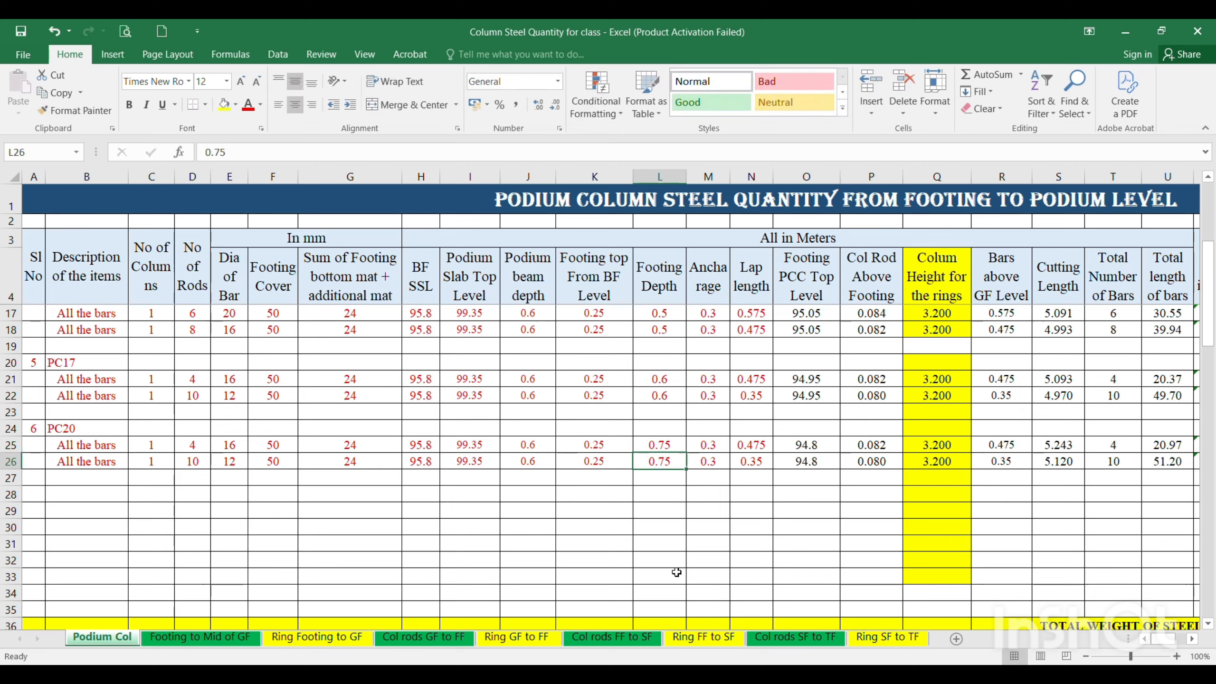
key(Return)
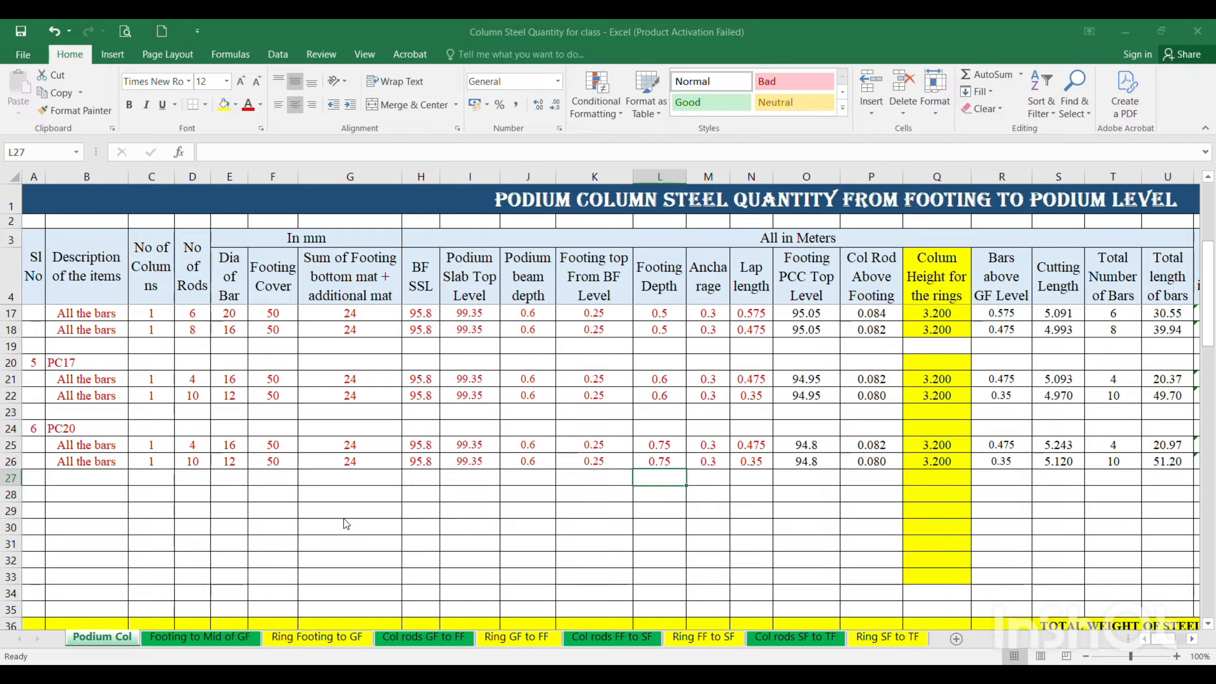
Review the bar details of the remaining podium columns down to PC37 in AutoCAD's All Columns schedule, and return to Excel.
key(alt+Tab)
scroll(707, 306, down, 5)
scroll(720, 461, up, 2)
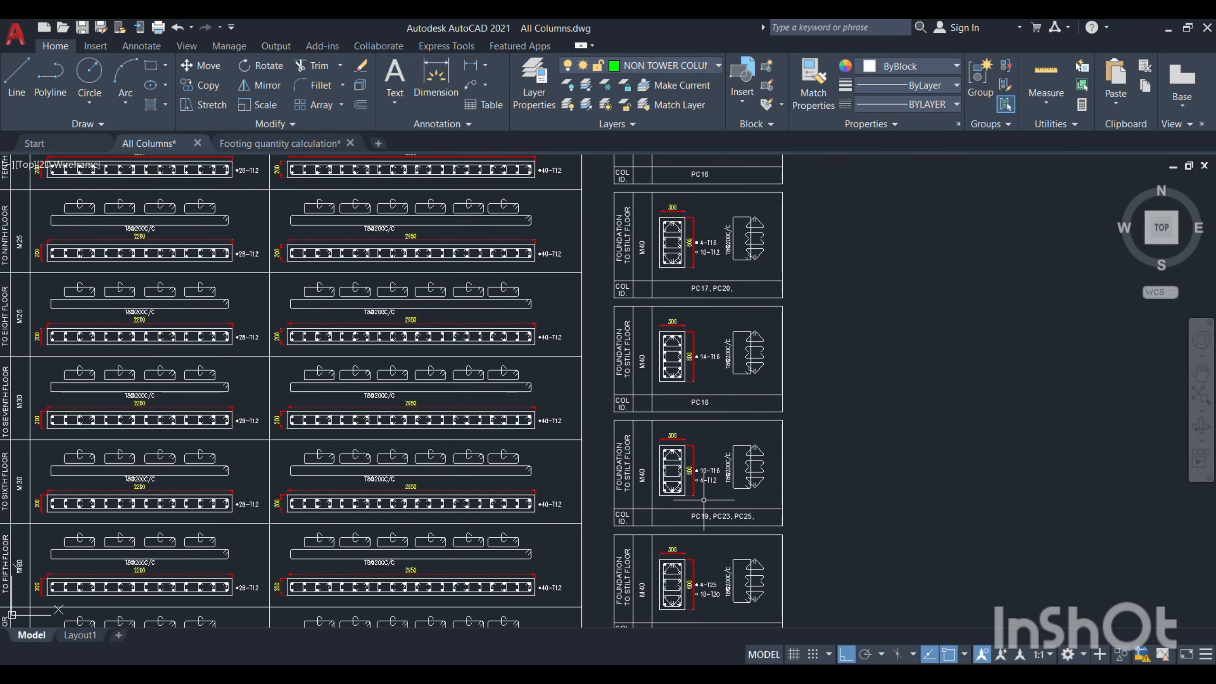
drag(704, 502, 703, 429)
drag(695, 559, 702, 434)
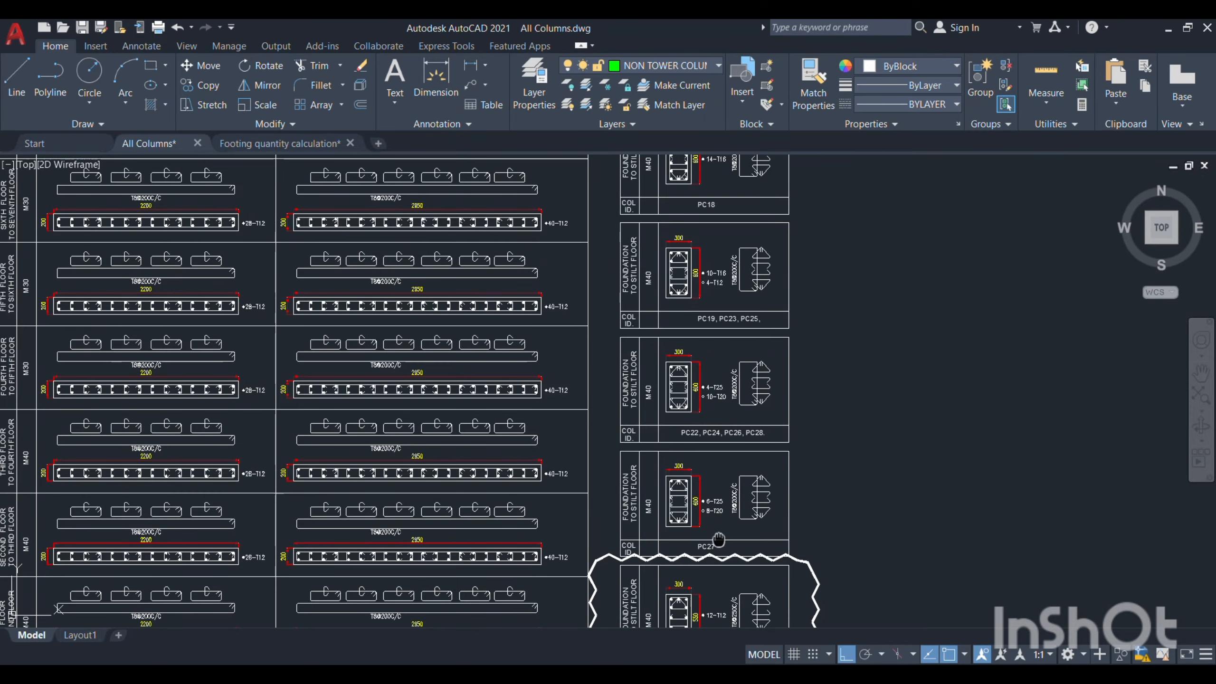
drag(719, 539, 706, 450)
scroll(709, 503, up, 5)
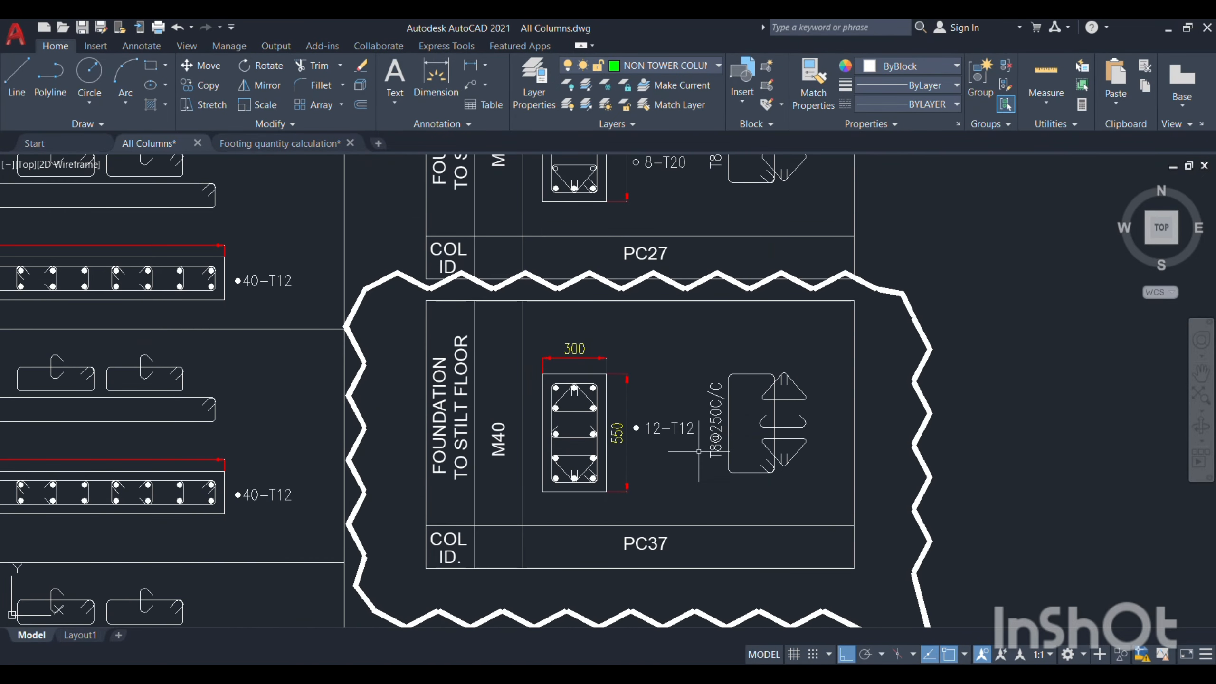
scroll(672, 513, down, 4)
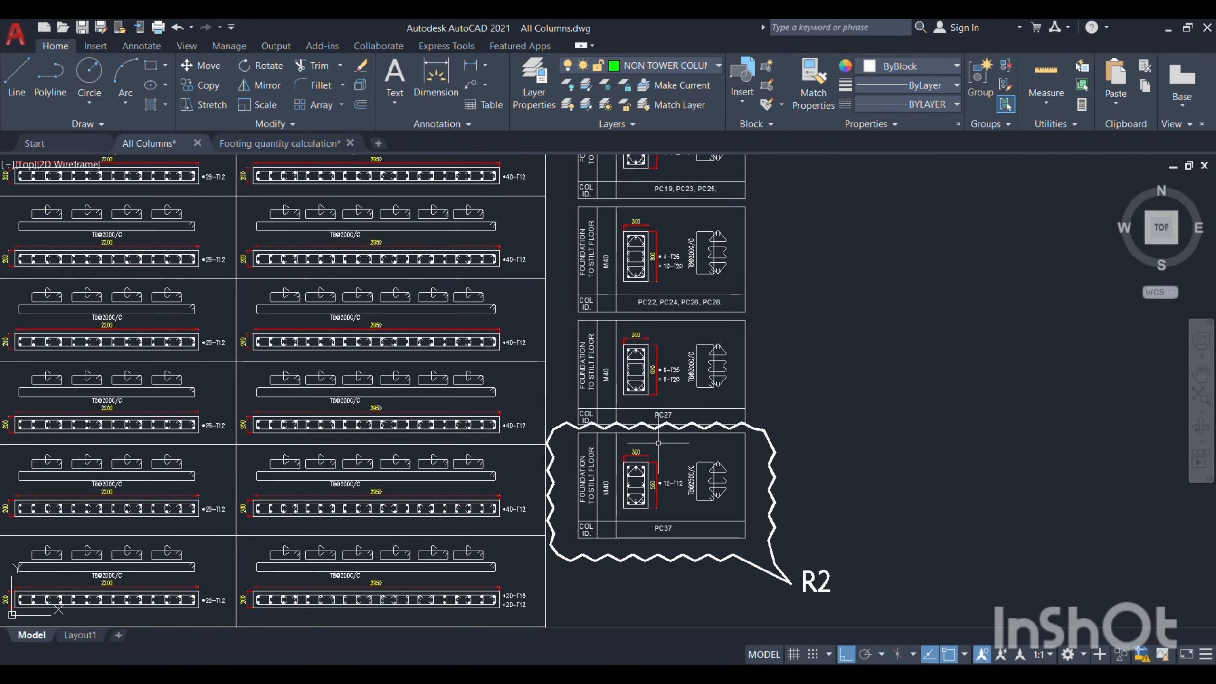
scroll(656, 439, up, 2)
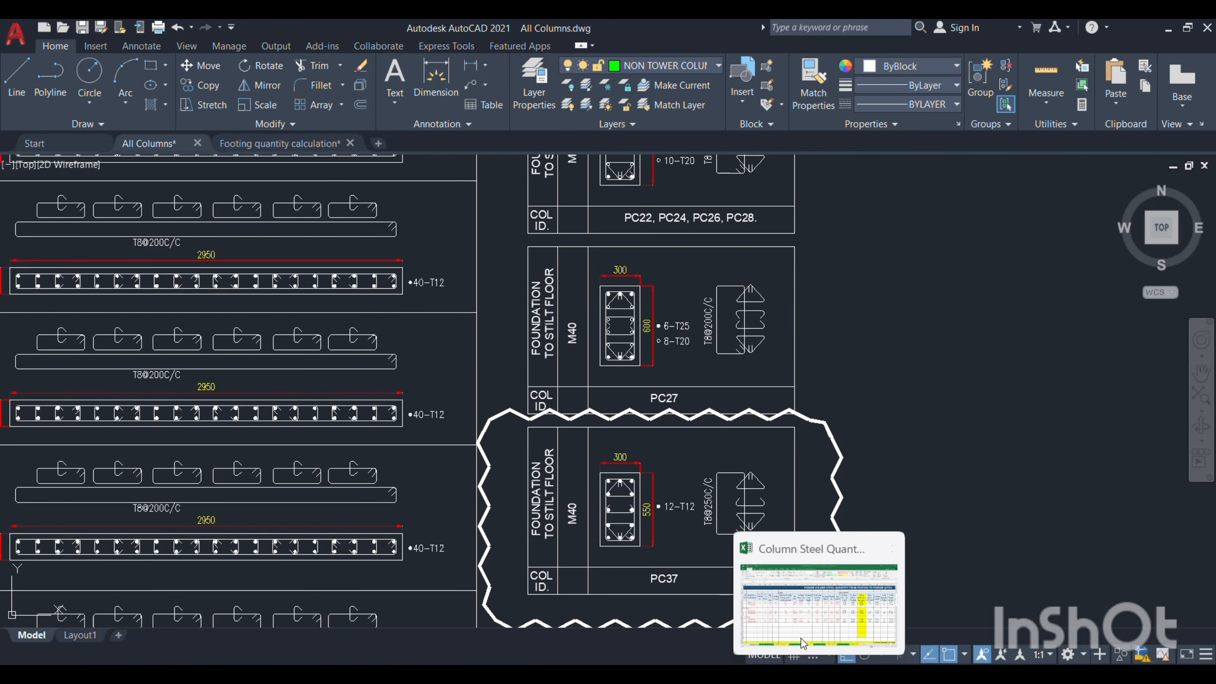
click(805, 632)
scroll(504, 485, down, 2)
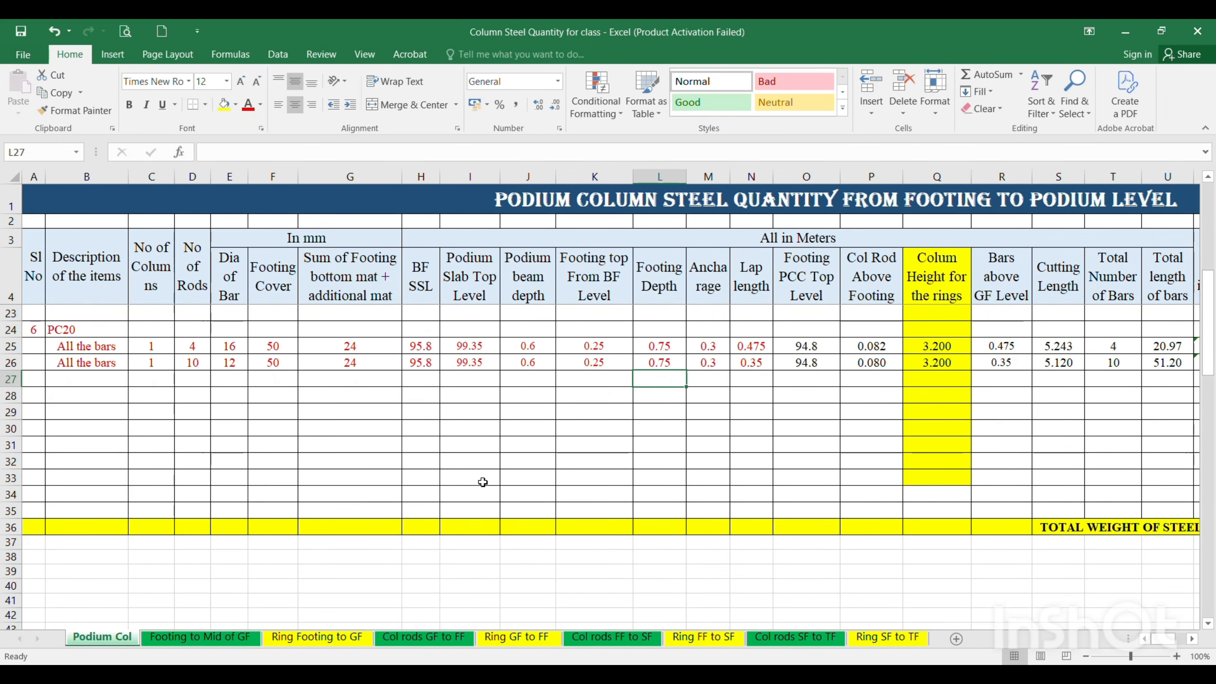